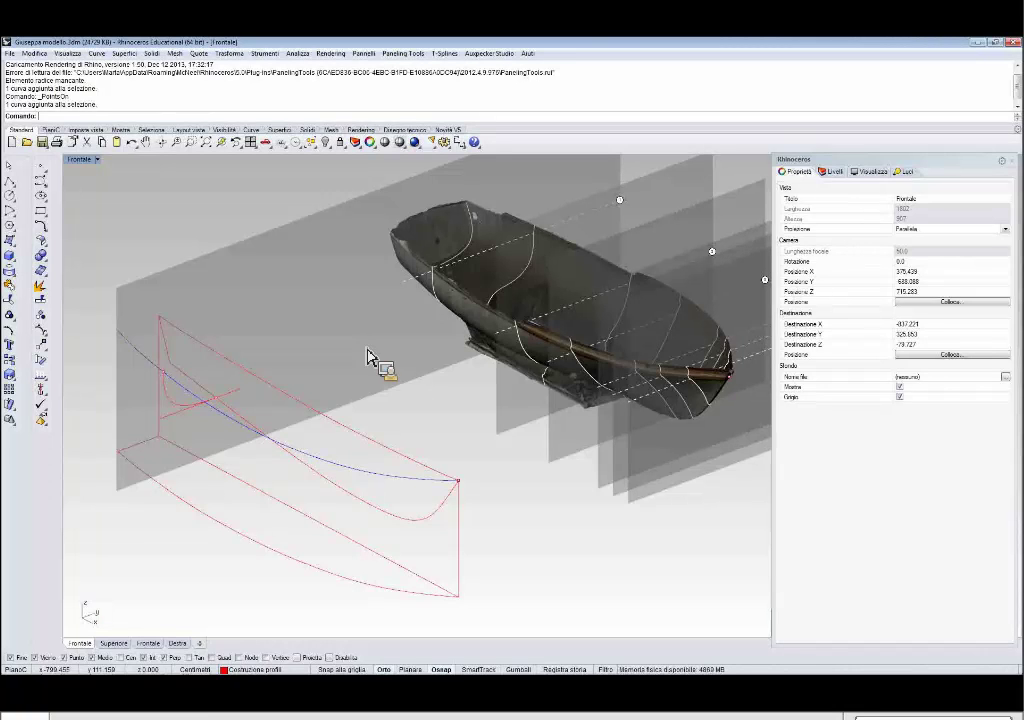
# Turn on the +Step1 layer and its Superfici sublayer.
pyautogui.scroll(-3, 306, 328)
pyautogui.moveTo(306, 328); pyautogui.dragTo(400, 410, button='right')
pyautogui.click(833, 172)
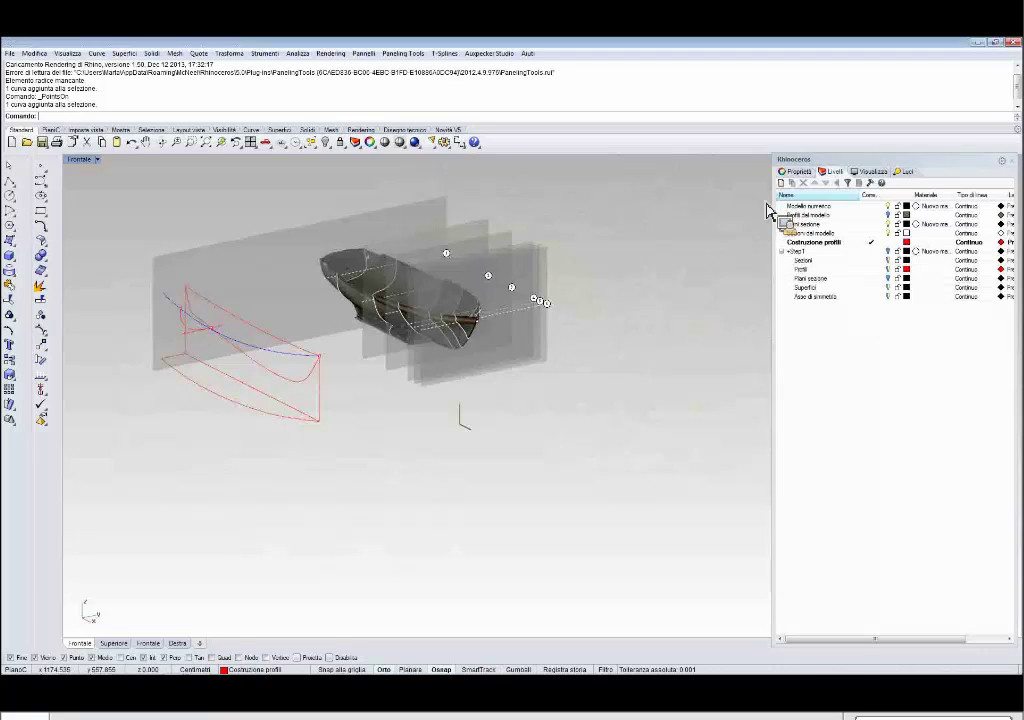
pyautogui.moveTo(848, 268); pyautogui.dragTo(896, 303)
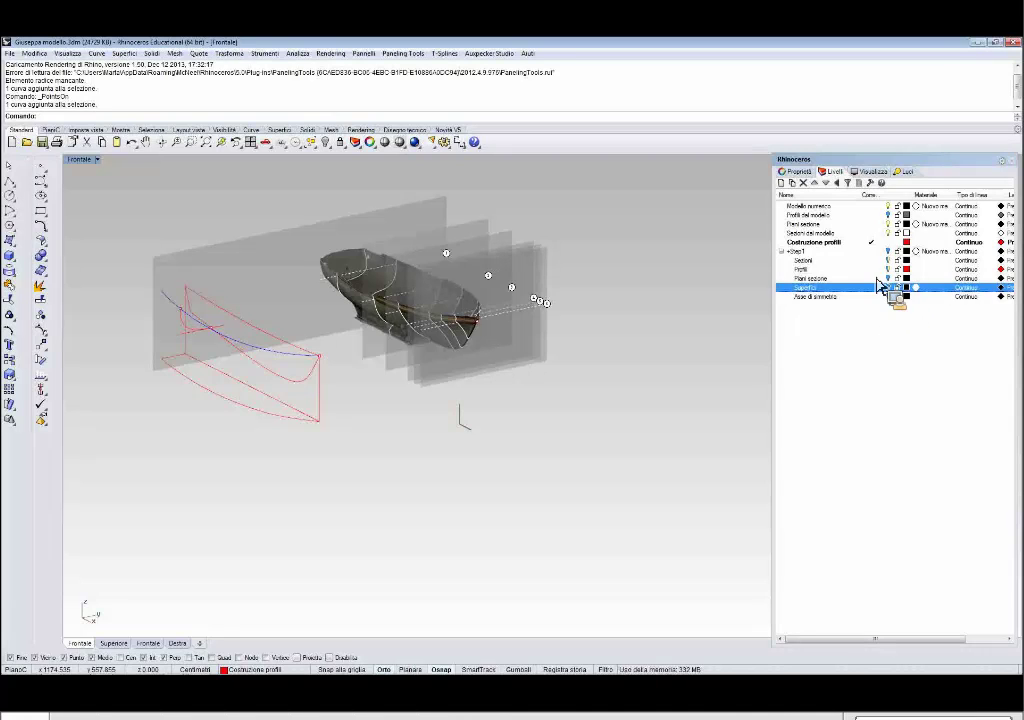
pyautogui.click(888, 251)
pyautogui.click(888, 288)
# Display the curvature graph of the small curved profile at the stern end of the red construction lines, and close it after inspection.
pyautogui.moveTo(612, 310); pyautogui.dragTo(637, 328, button='right')
pyautogui.scroll(-8, 254, 290)
pyautogui.moveTo(254, 290); pyautogui.dragTo(377, 393, button='right')
pyautogui.scroll(7, 377, 393)
pyautogui.moveTo(407, 410); pyautogui.dragTo(247, 376)
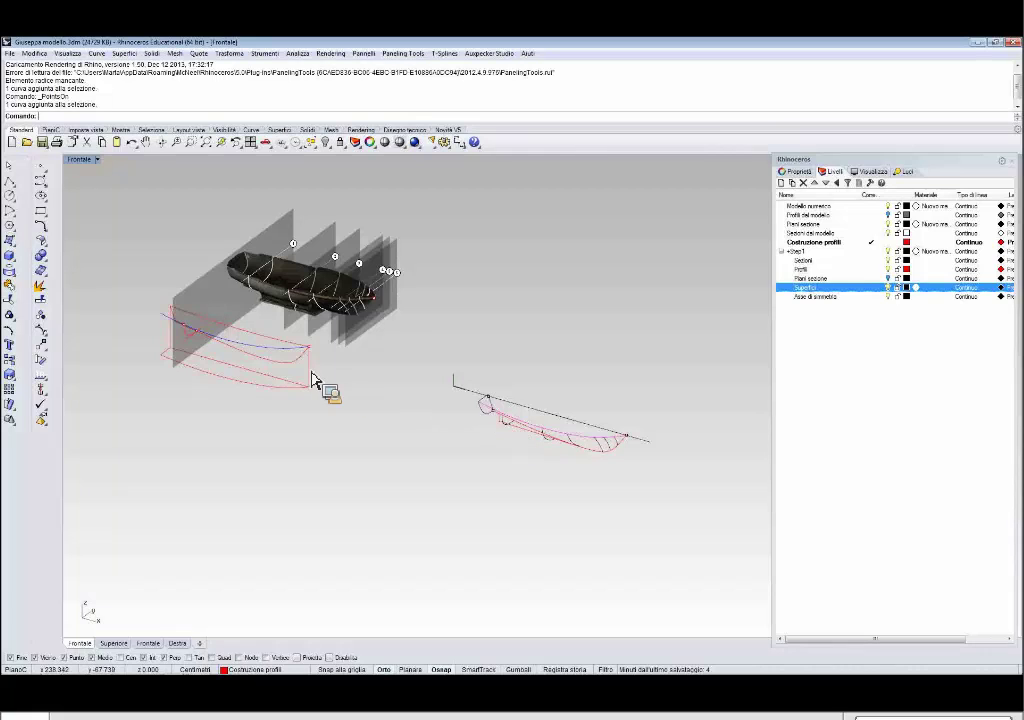
pyautogui.moveTo(283, 366); pyautogui.dragTo(326, 378, button='right')
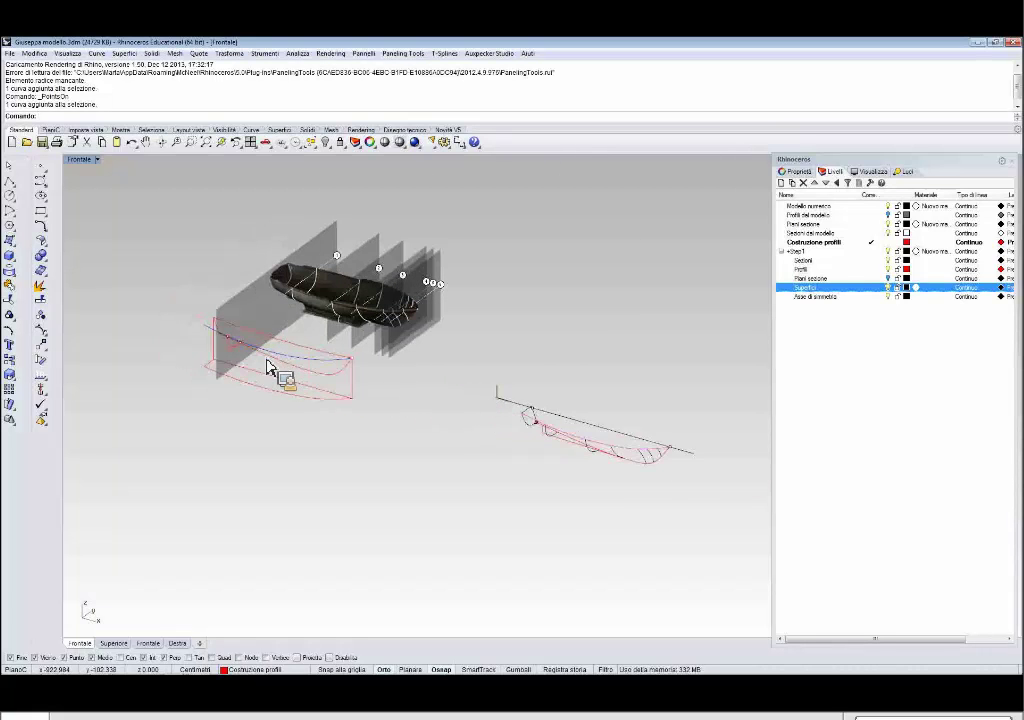
pyautogui.scroll(8, 227, 345)
pyautogui.moveTo(224, 350); pyautogui.dragTo(250, 358, button='right')
pyautogui.scroll(6, 262, 350)
pyautogui.click(288, 344)
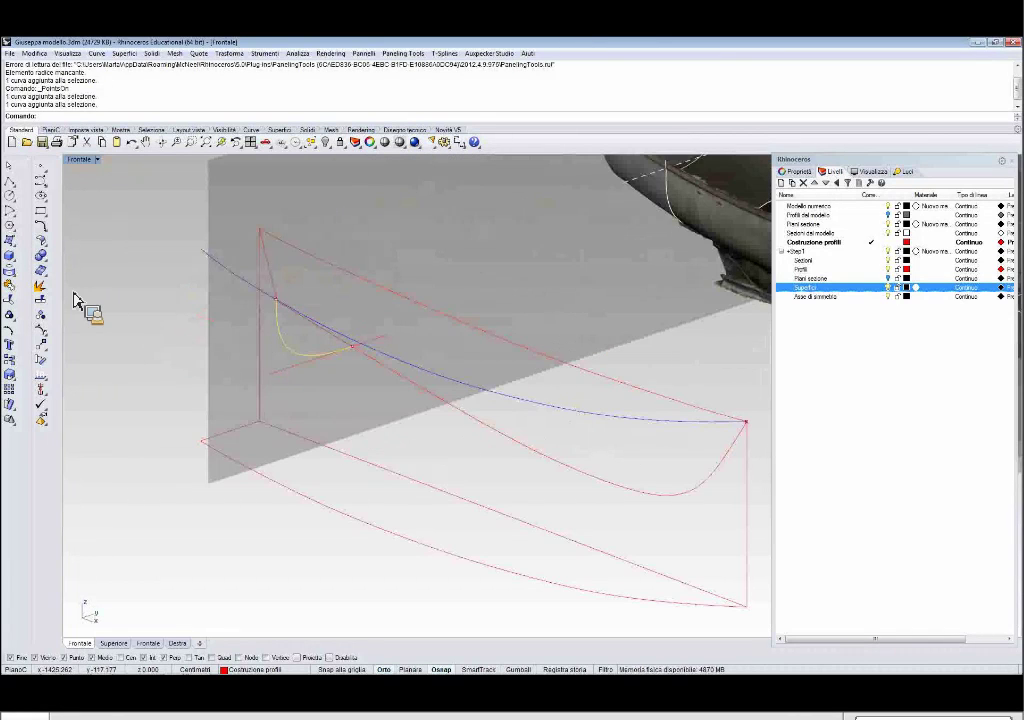
pyautogui.click(47, 381)
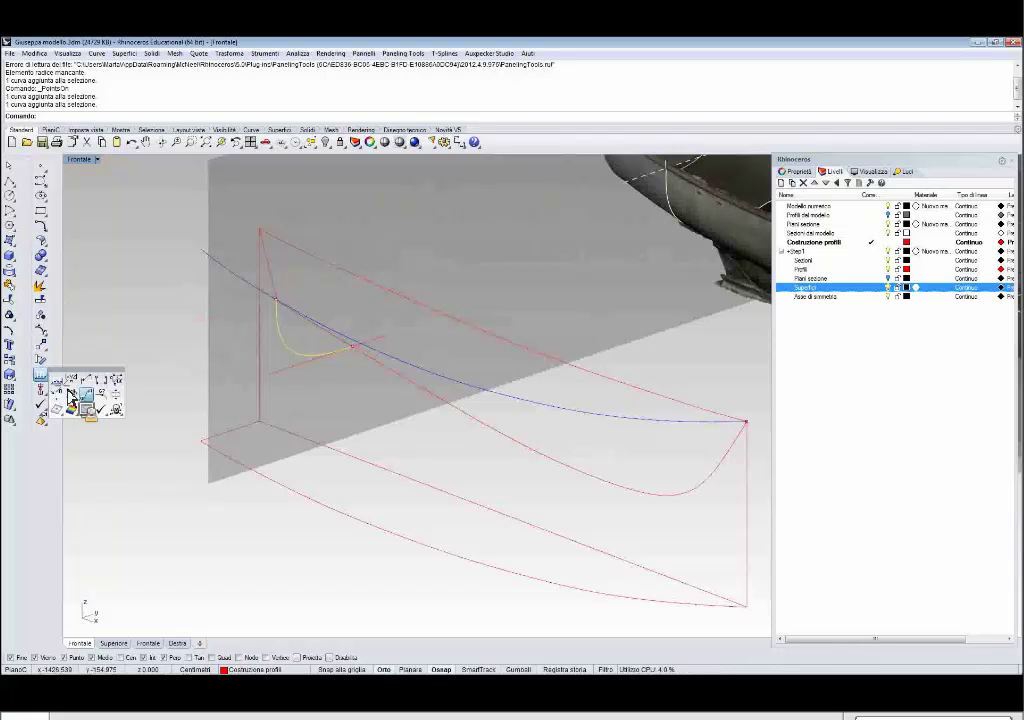
pyautogui.click(116, 398)
pyautogui.scroll(-6, 281, 361)
pyautogui.scroll(-5, 290, 380)
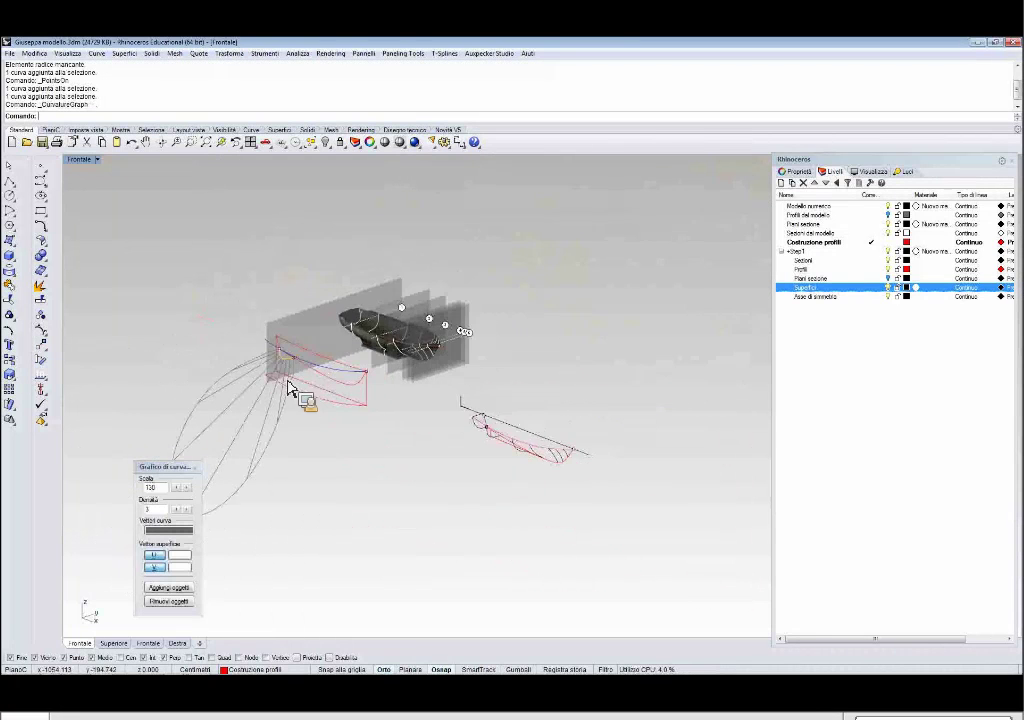
pyautogui.moveTo(323, 402); pyautogui.dragTo(265, 382, button='right')
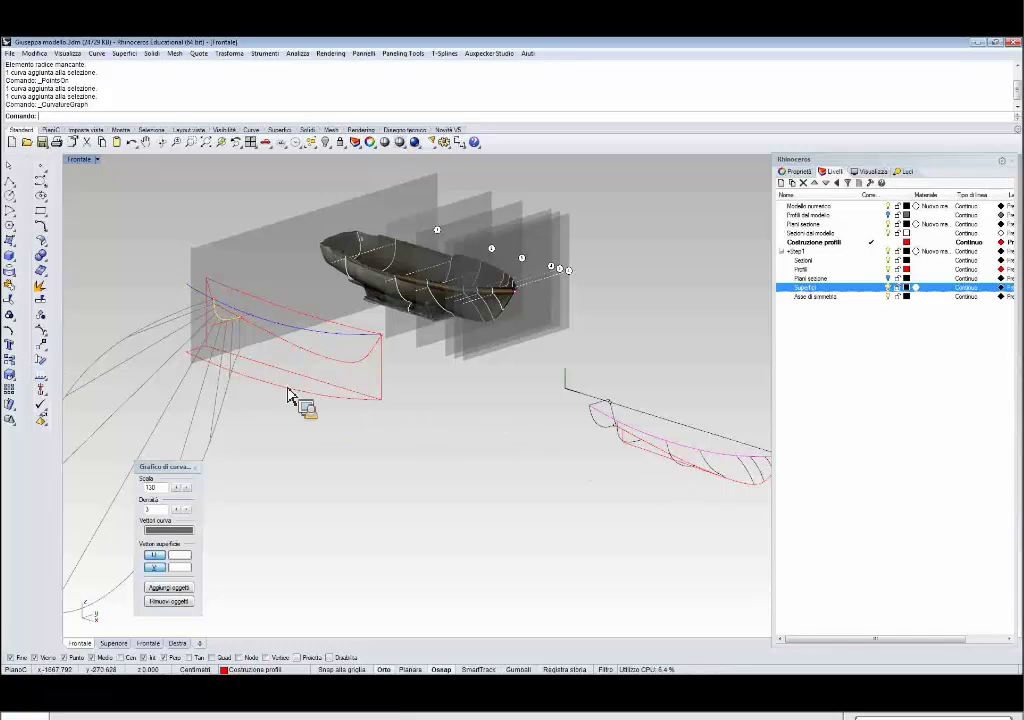
pyautogui.click(195, 468)
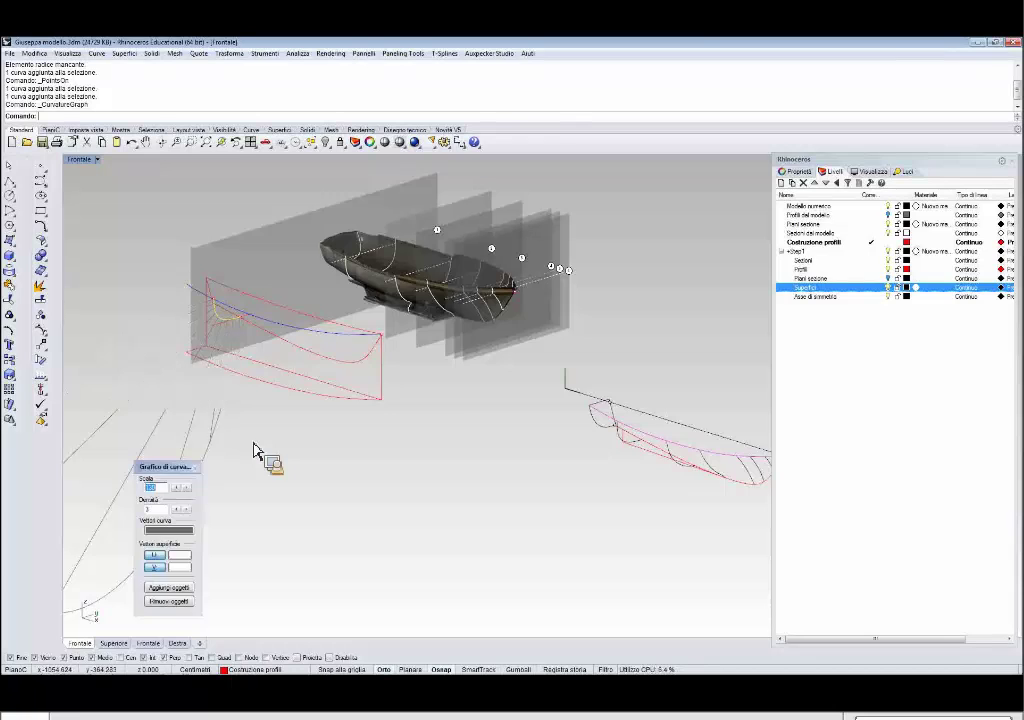
# Examine the hull's wireframe of profiles and cross-sections, highlighting the sheer line, the stern curve and the keel profile one by one.
pyautogui.scroll(-6, 174, 342)
pyautogui.scroll(4, 343, 409)
pyautogui.scroll(5, 462, 422)
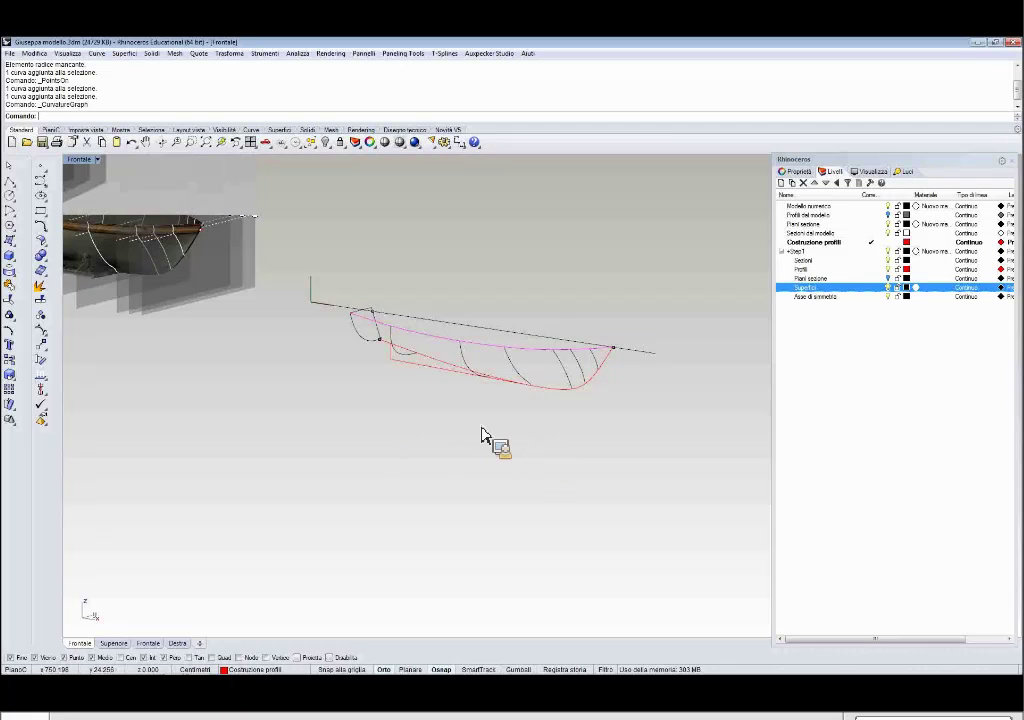
pyautogui.moveTo(473, 430); pyautogui.dragTo(389, 459, button='right')
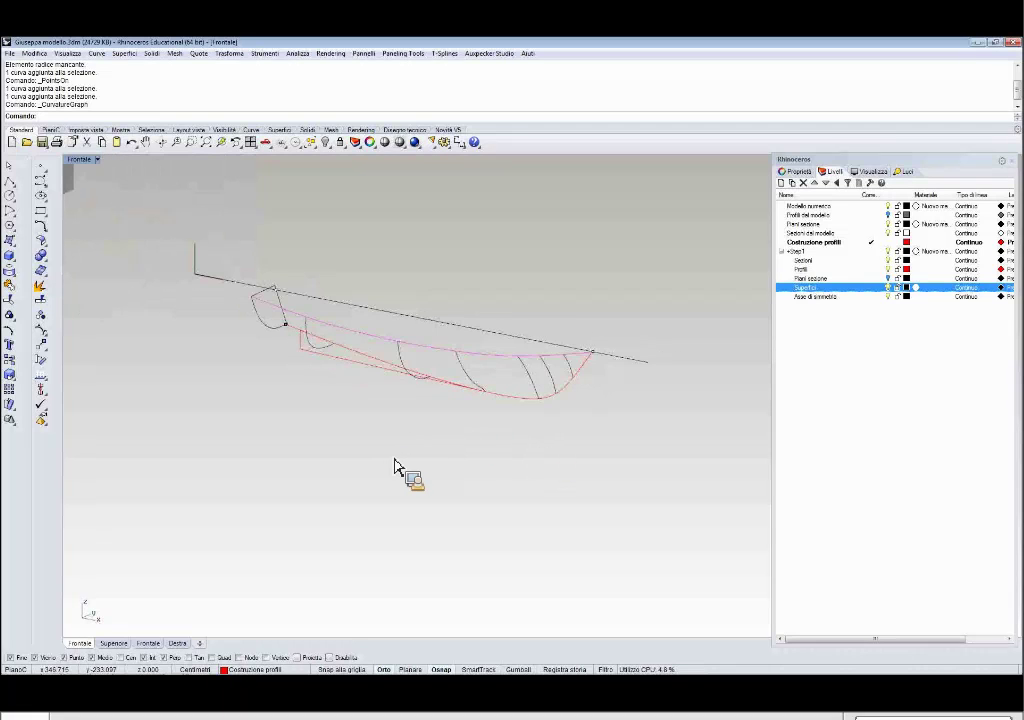
pyautogui.moveTo(515, 441); pyautogui.dragTo(511, 434, button='right')
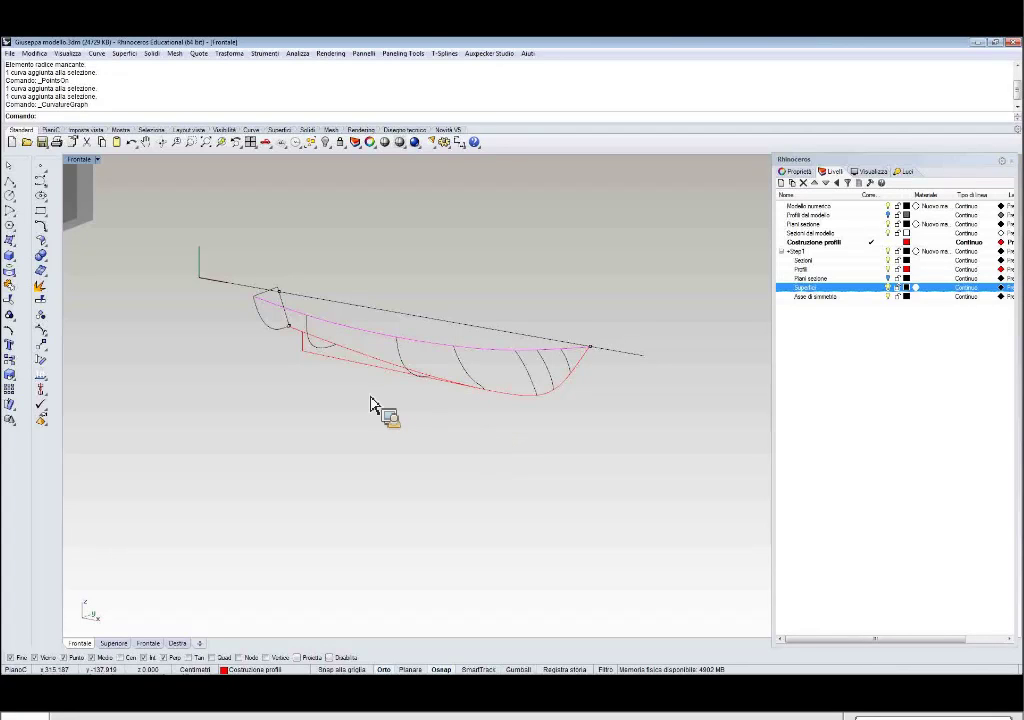
pyautogui.moveTo(370, 398); pyautogui.dragTo(442, 347, button='right')
pyautogui.moveTo(347, 341); pyautogui.dragTo(416, 319, button='right')
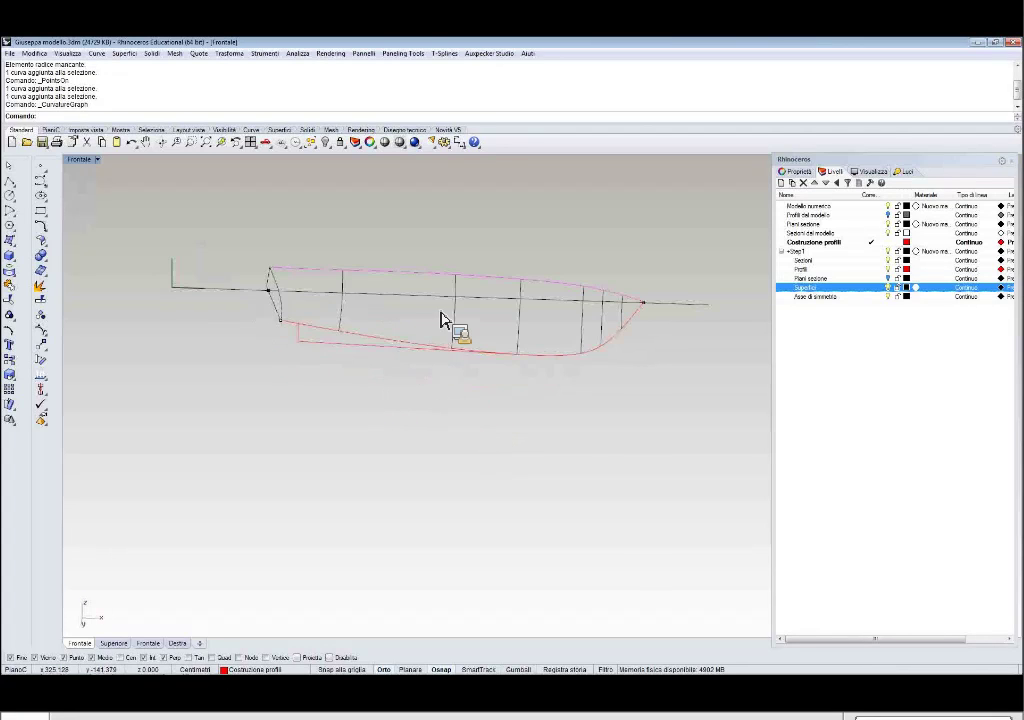
pyautogui.press('Home')
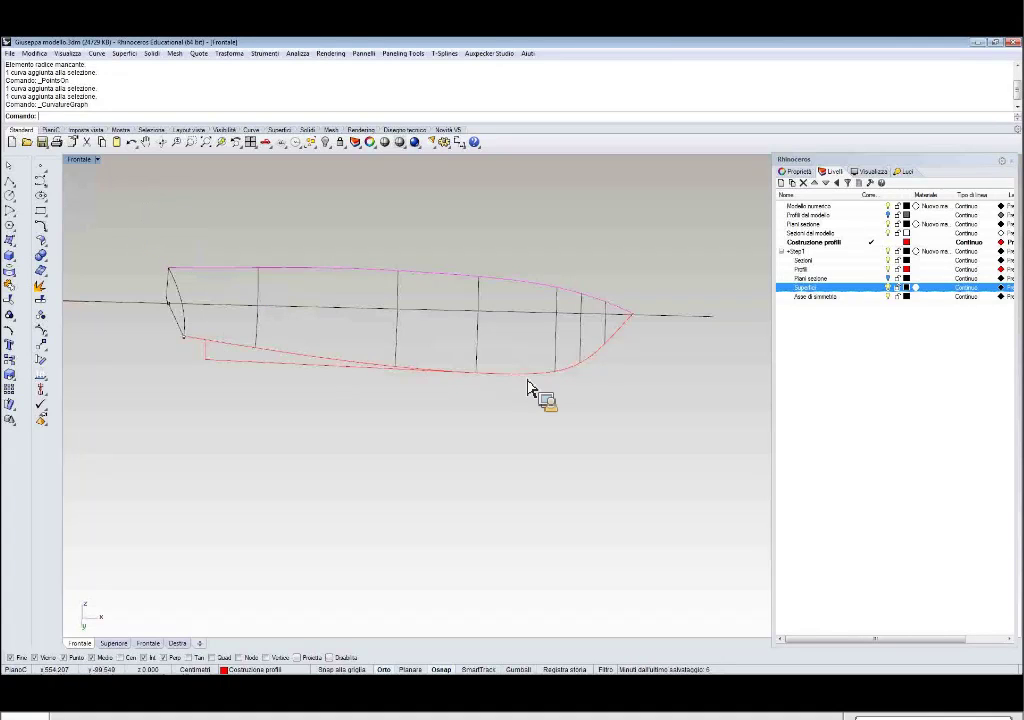
pyautogui.click(394, 268)
pyautogui.click(183, 299)
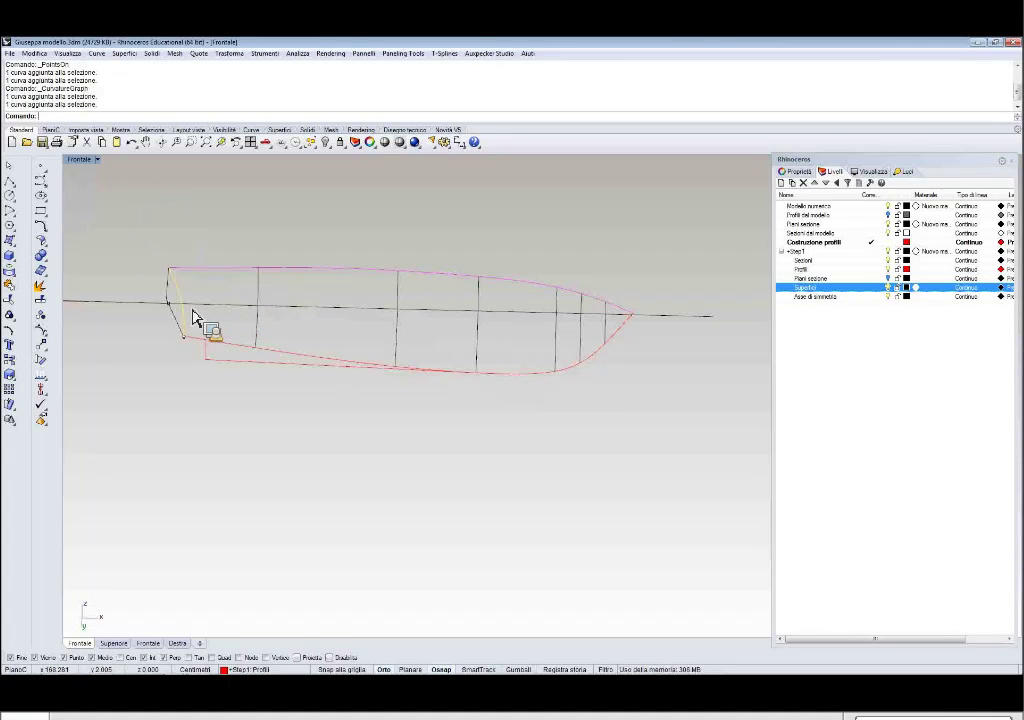
pyautogui.click(214, 344)
pyautogui.click(485, 379)
pyautogui.keyDown('ctrl'); pyautogui.keyDown('shift'); pyautogui.moveTo(497, 383); pyautogui.dragTo(435, 358, button='right'); pyautogui.keyUp('shift'); pyautogui.keyUp('ctrl')
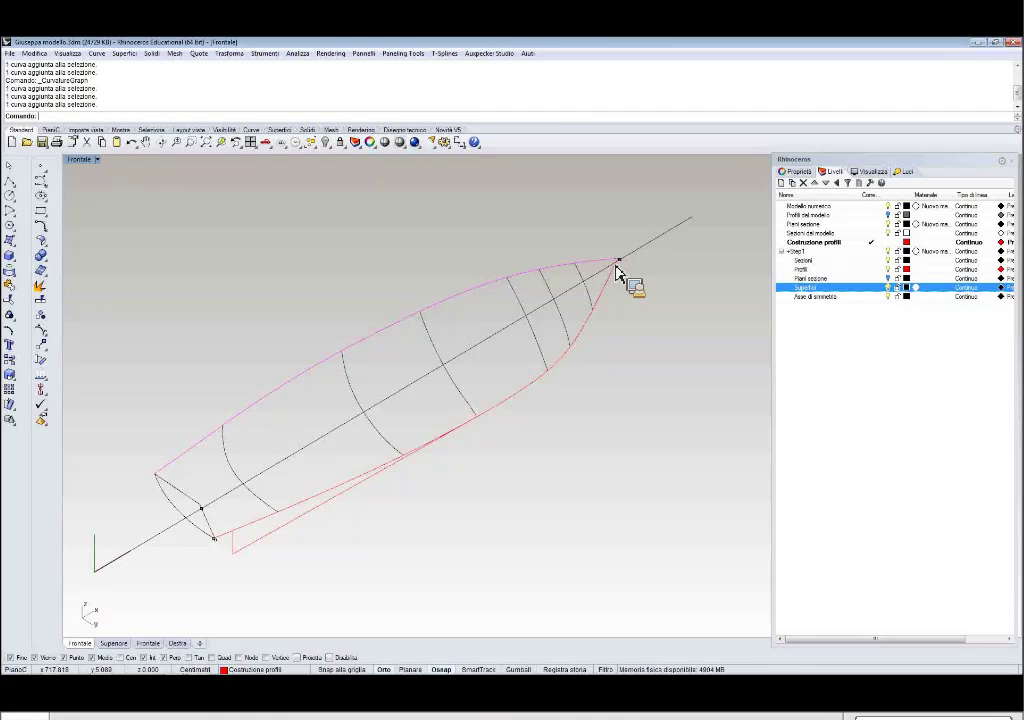
# Copy all of the hull's wireframe curves along the symmetry axis to a free spot beyond the bow.
pyautogui.scroll(-8, 617, 273)
pyautogui.scroll(-4, 470, 304)
pyautogui.moveTo(478, 415); pyautogui.dragTo(478, 379, button='right')
pyautogui.scroll(4, 477, 378)
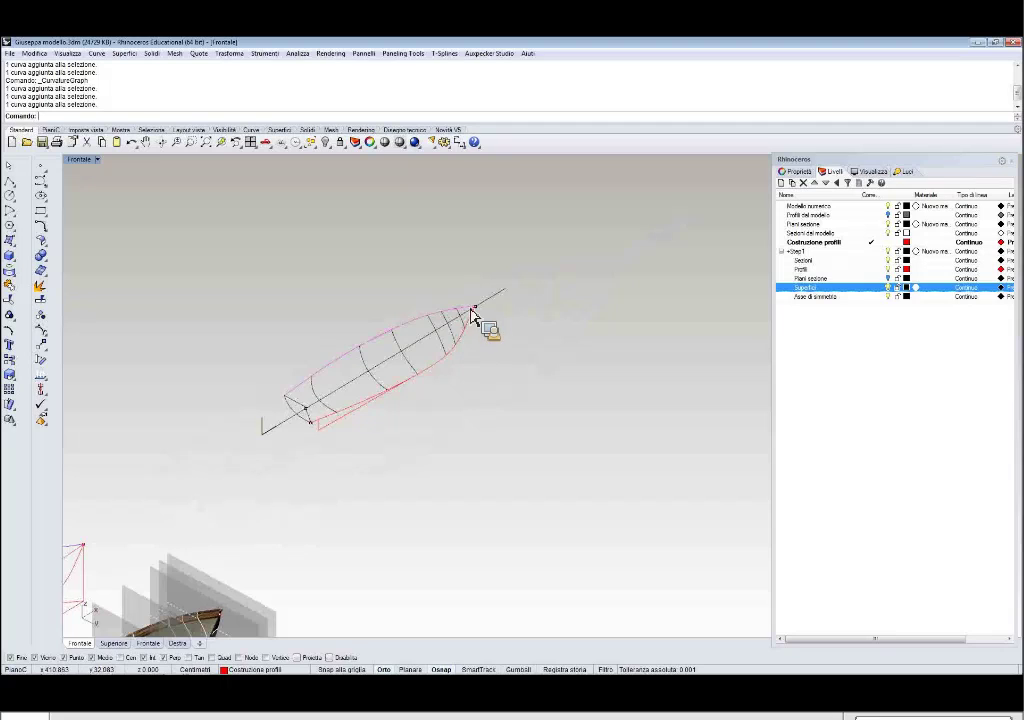
pyautogui.moveTo(481, 348); pyautogui.dragTo(428, 330, button='right')
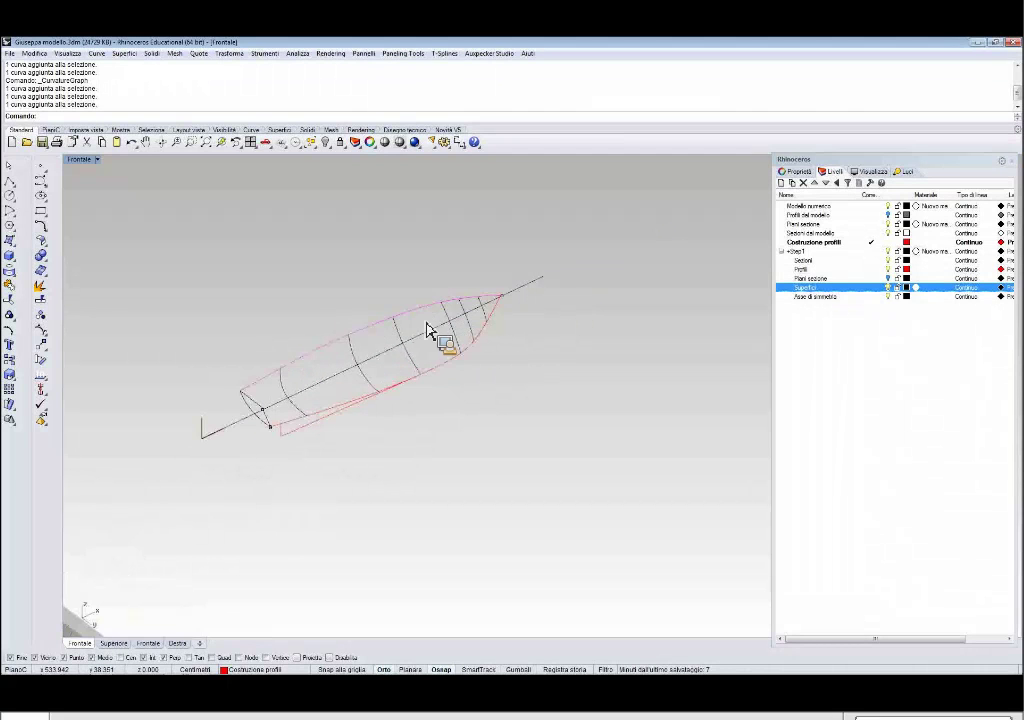
pyautogui.click(10, 362)
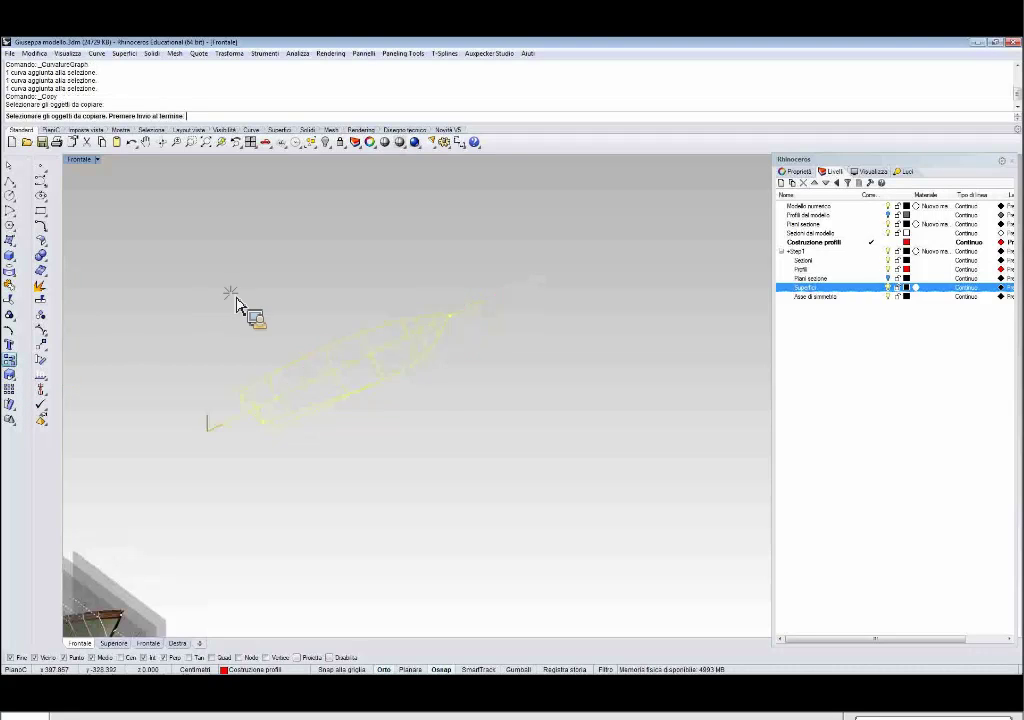
pyautogui.rightClick(407, 488)
pyautogui.click(257, 508)
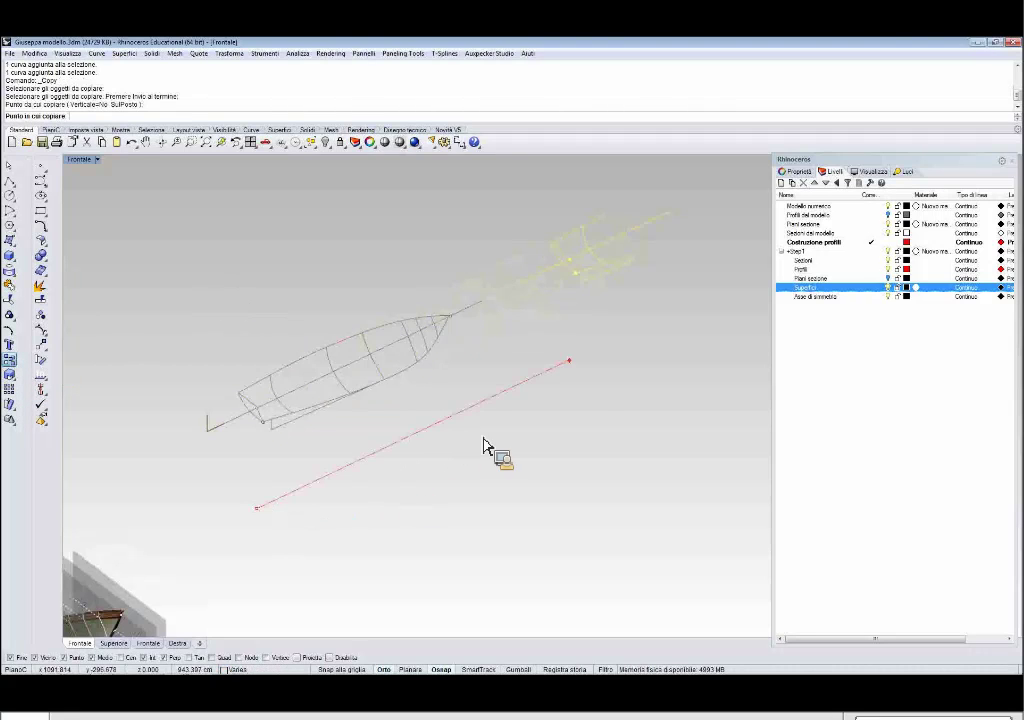
pyautogui.click(587, 405)
pyautogui.scroll(-8, 367, 445)
pyautogui.rightClick(366, 445)
pyautogui.press('Return')
pyautogui.moveTo(251, 366); pyautogui.dragTo(427, 485)
pyautogui.press('Return')
pyautogui.click(296, 436)
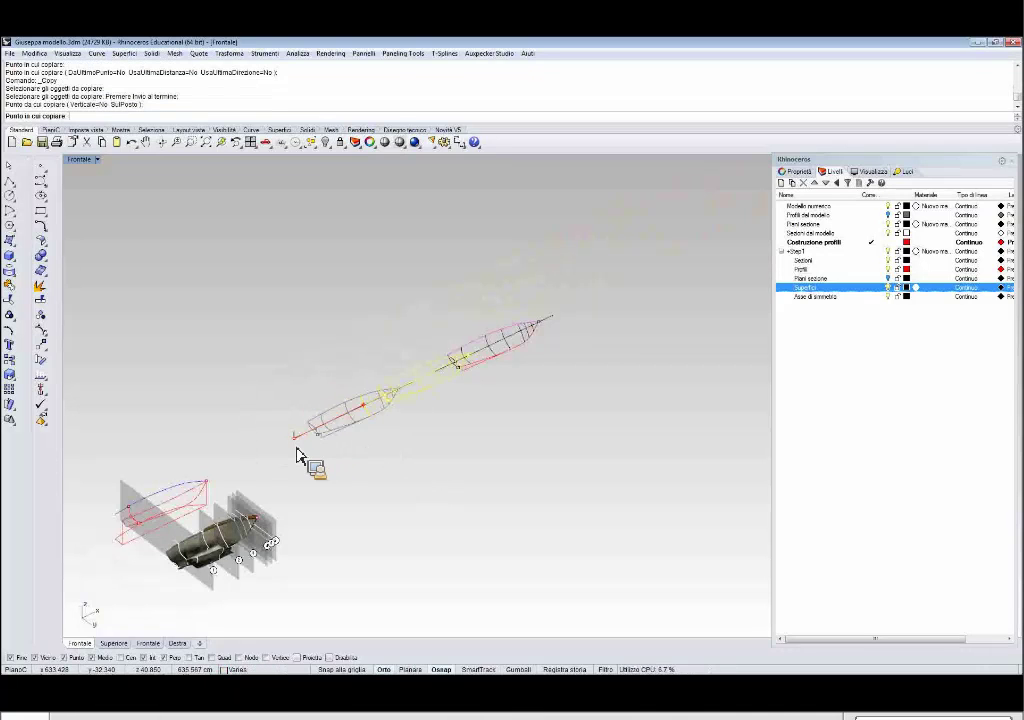
pyautogui.click(443, 372)
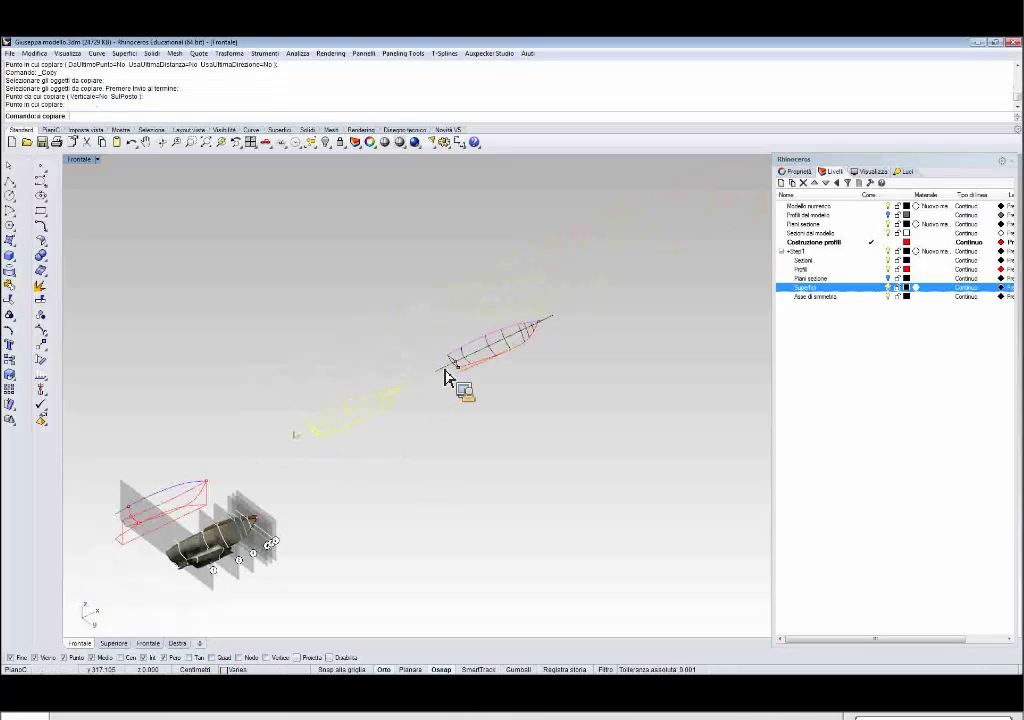
pyautogui.press('Return')
# Copy the second set of hull curves farther along the axis to make a third set.
pyautogui.press('Return')
pyautogui.moveTo(594, 421); pyautogui.dragTo(417, 275)
pyautogui.press('Return')
pyautogui.click(415, 387)
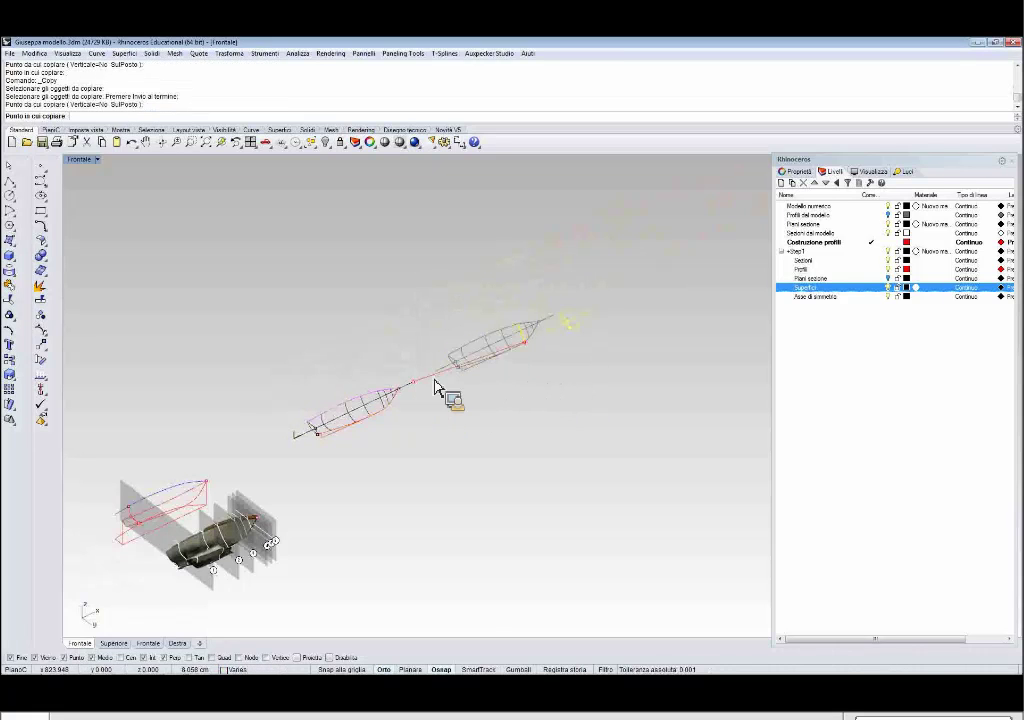
pyautogui.click(548, 325)
pyautogui.press('Return')
# Build a trial network surface on the first hull from its sheer line, stern curve, keel profile and cross-sections, and delete it.
pyautogui.scroll(-4, 402, 424)
pyautogui.moveTo(471, 446); pyautogui.dragTo(469, 445, button='right')
pyautogui.scroll(6, 411, 462)
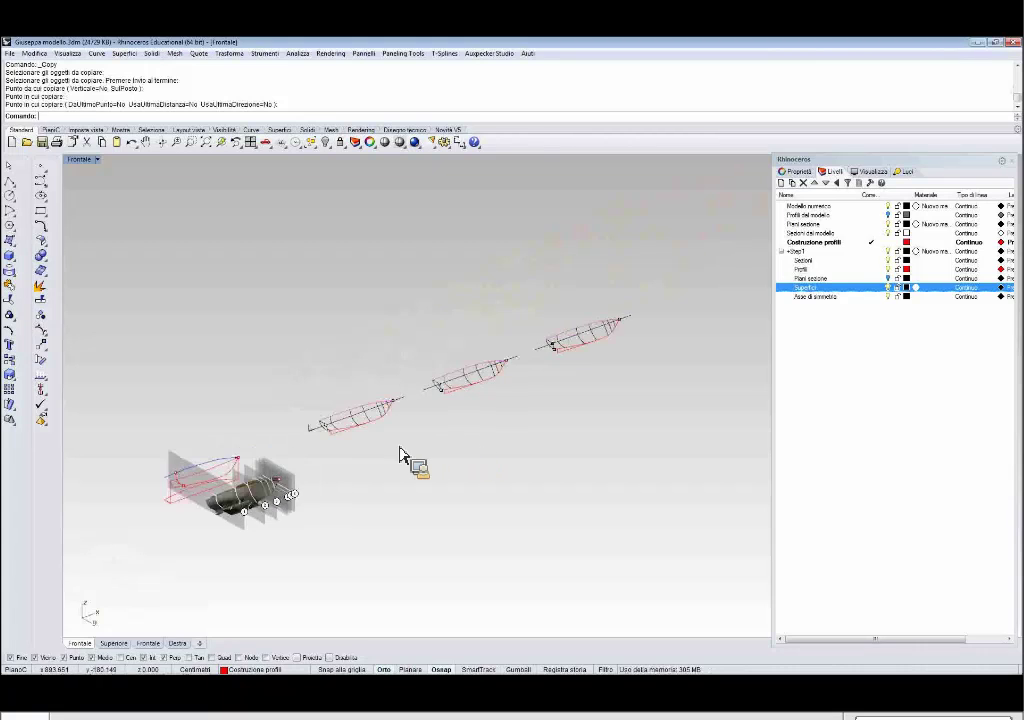
pyautogui.scroll(-2, 208, 434)
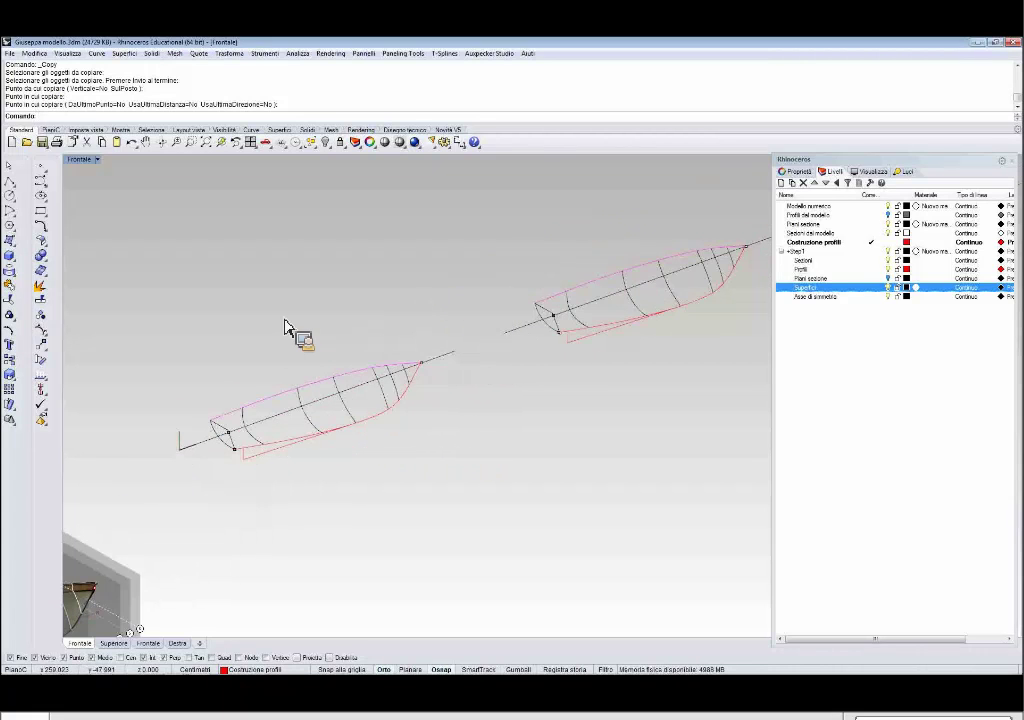
pyautogui.scroll(3, 284, 306)
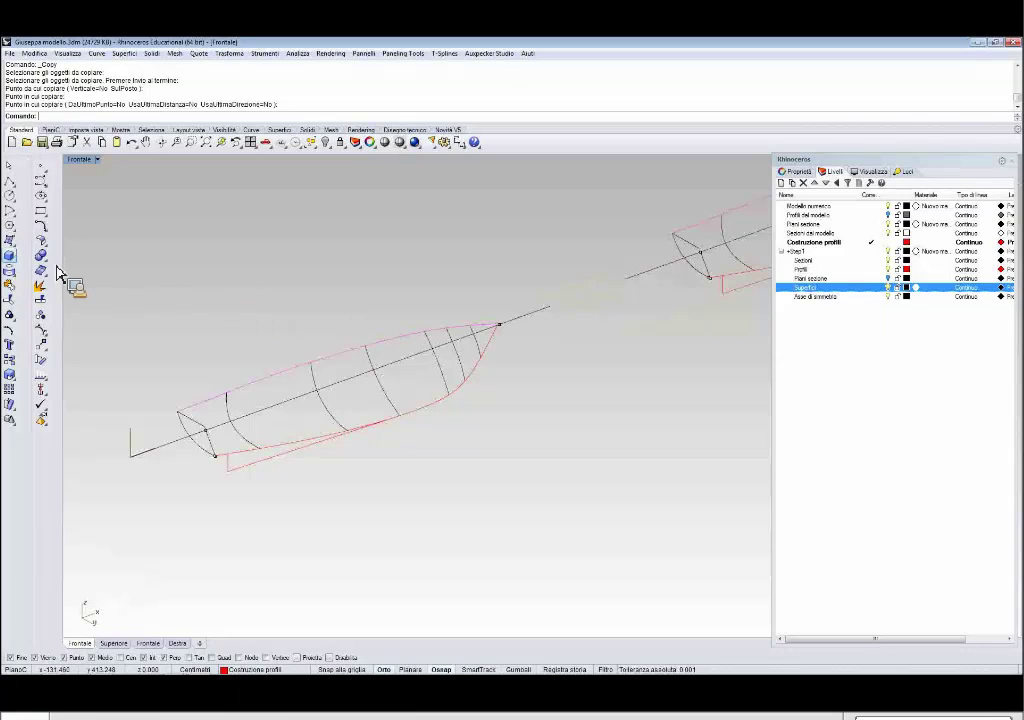
pyautogui.click(10, 242)
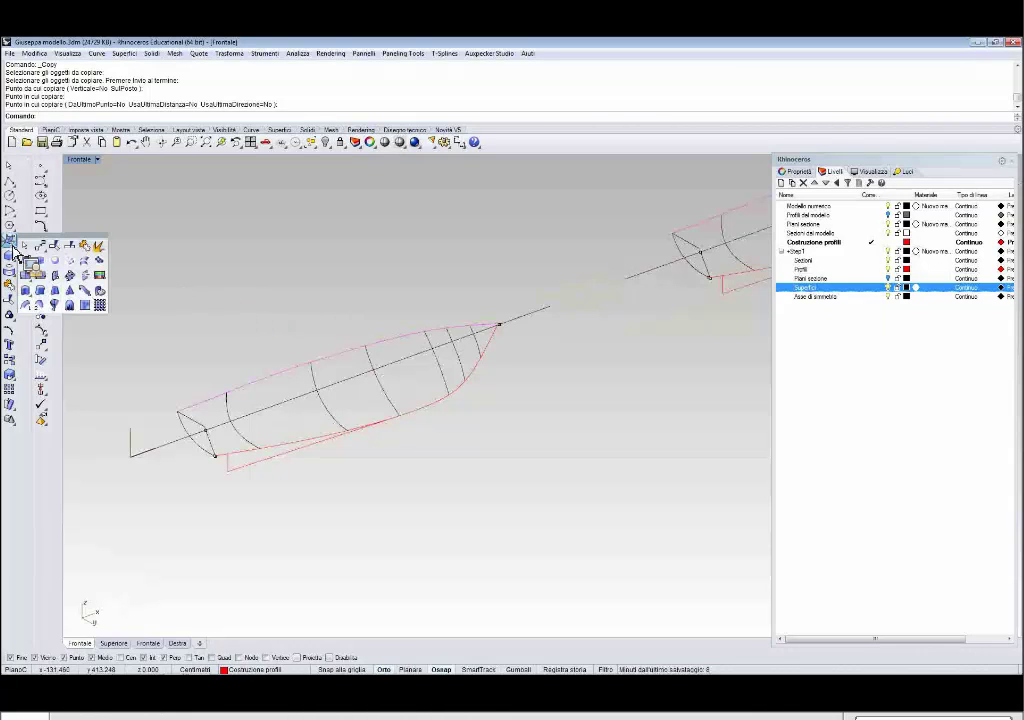
pyautogui.click(76, 248)
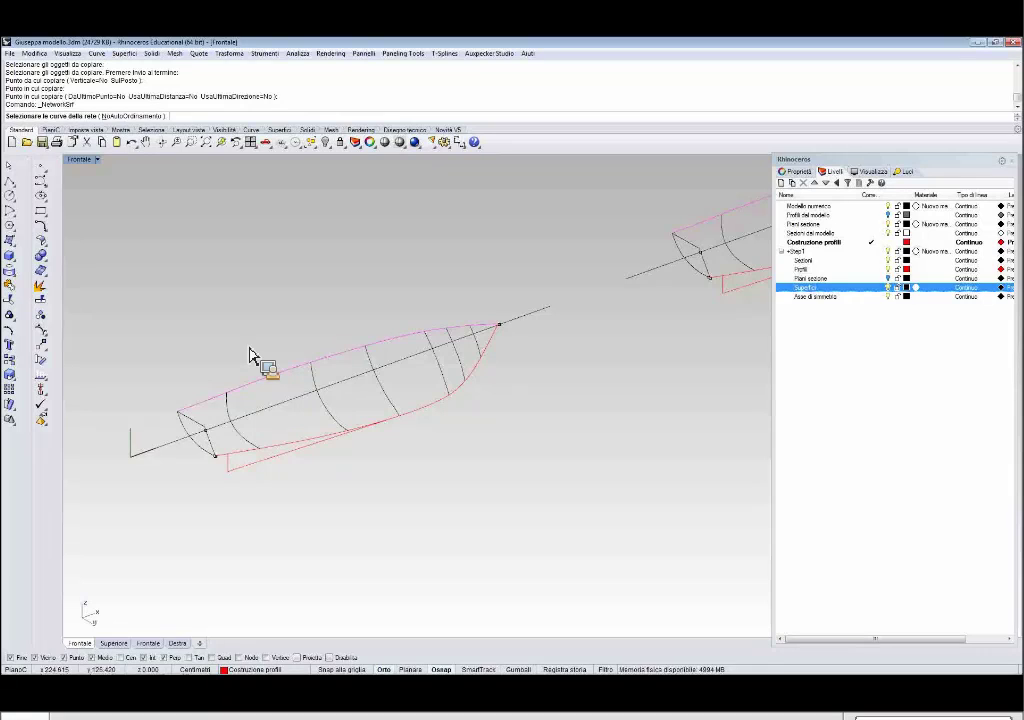
pyautogui.click(201, 427)
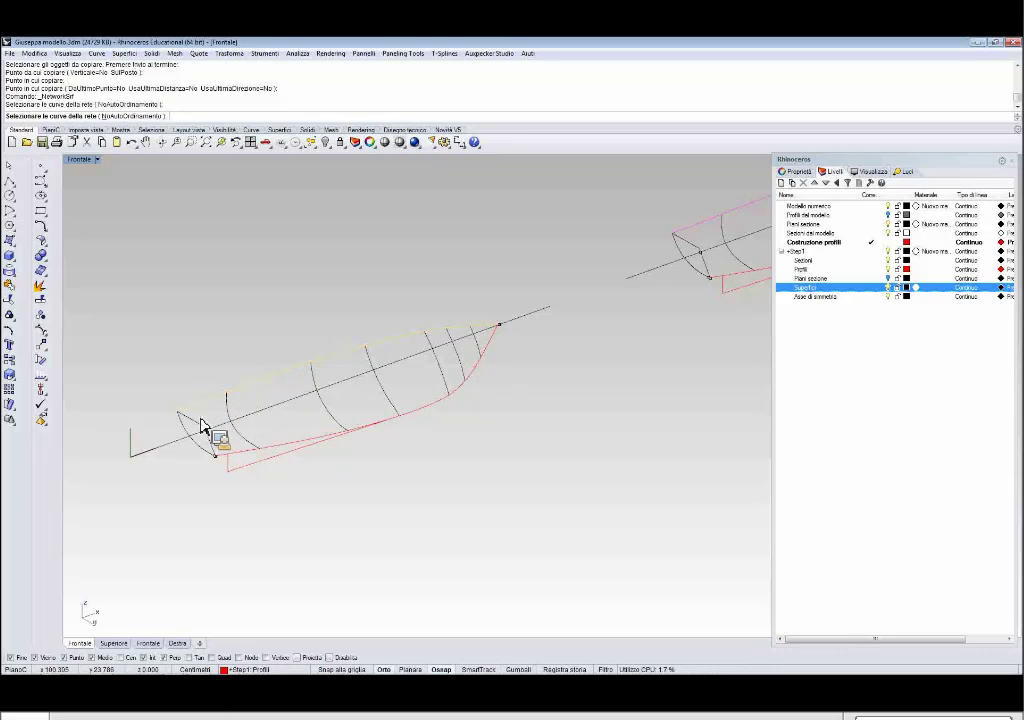
pyautogui.click(240, 458)
pyautogui.click(244, 441)
pyautogui.click(329, 412)
pyautogui.click(391, 400)
pyautogui.click(441, 376)
pyautogui.click(460, 360)
pyautogui.press('Return')
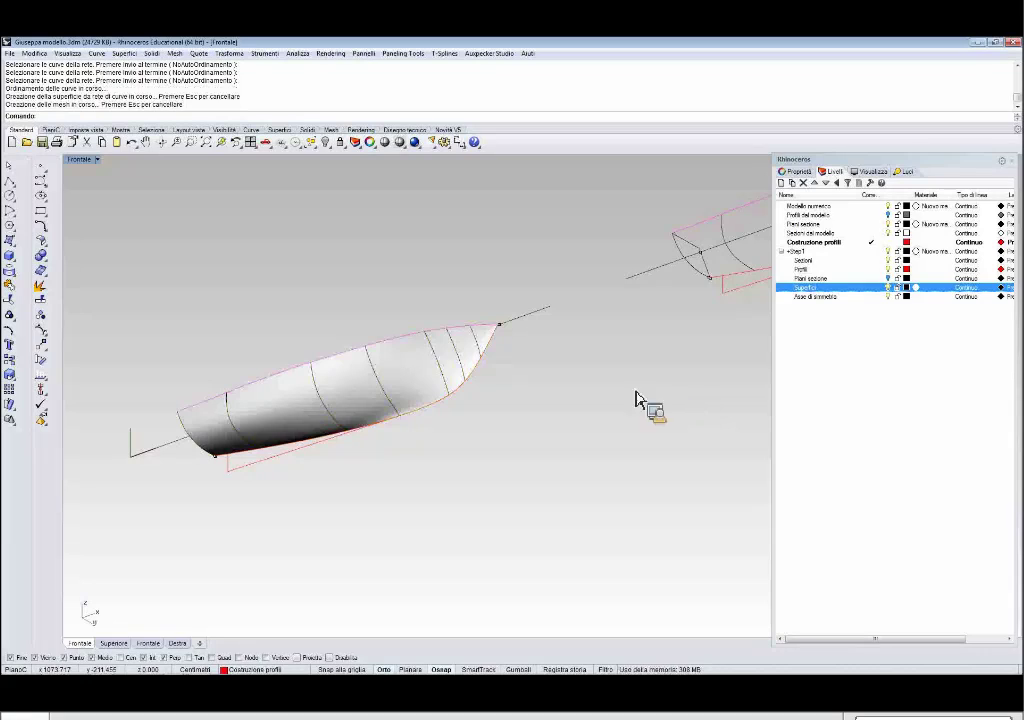
pyautogui.click(400, 378)
pyautogui.press('Delete')
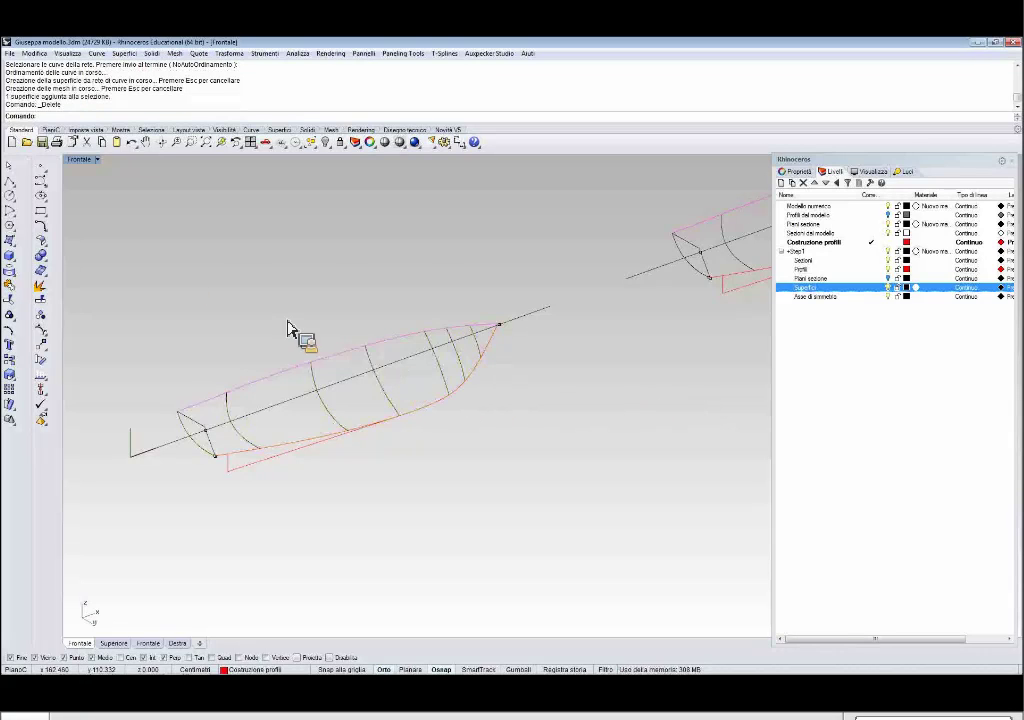
# Build a network surface on the first hull from its sheer line, stern curve, keel profile and cross-sections, previewing it before accepting.
pyautogui.click(19, 244)
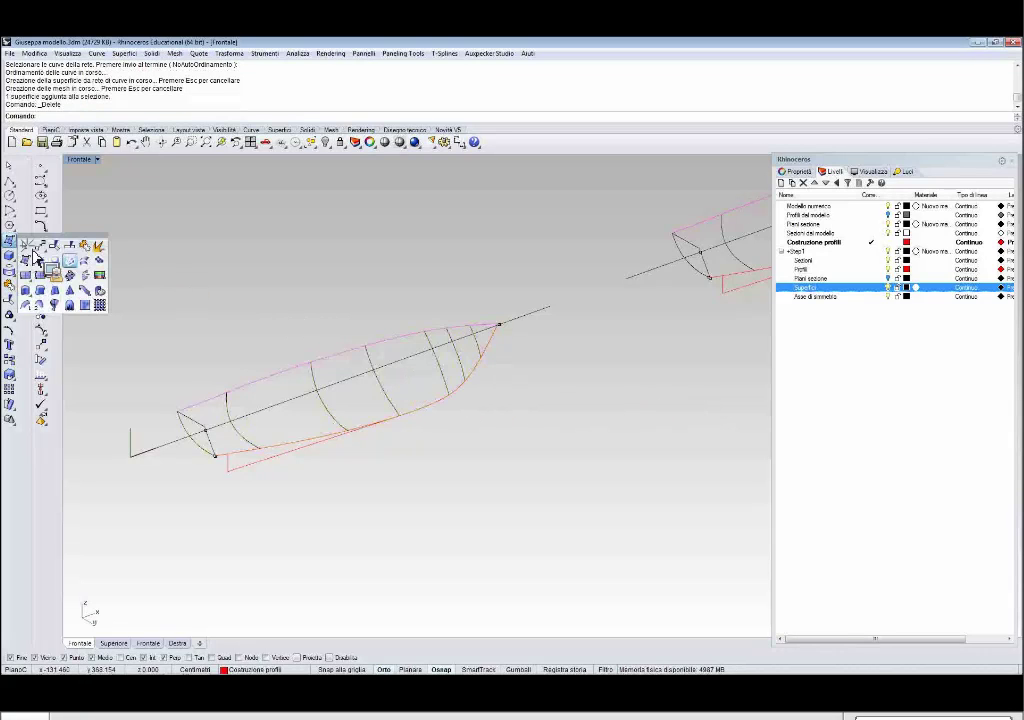
pyautogui.click(36, 260)
pyautogui.click(248, 398)
pyautogui.click(206, 449)
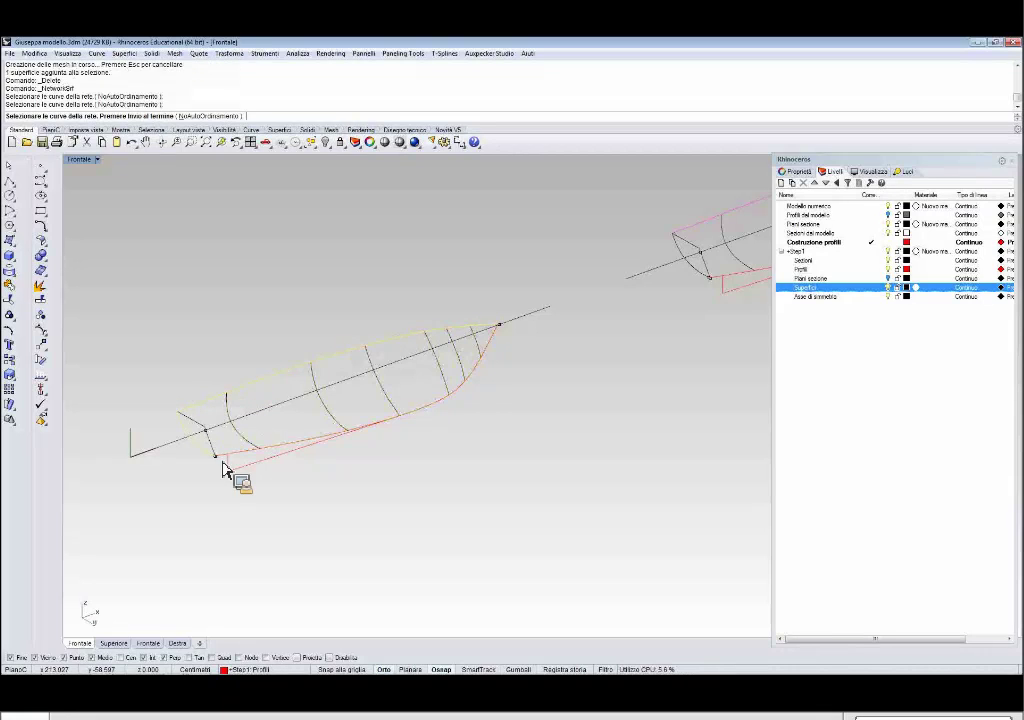
pyautogui.click(241, 452)
pyautogui.click(246, 438)
pyautogui.click(328, 409)
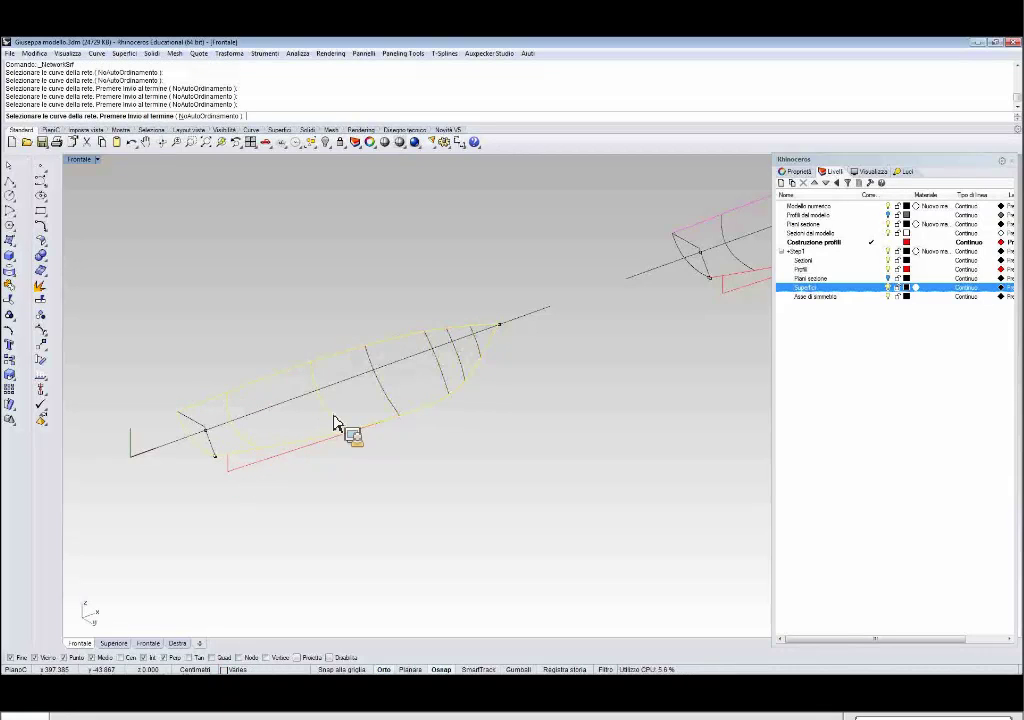
pyautogui.click(394, 408)
pyautogui.click(449, 387)
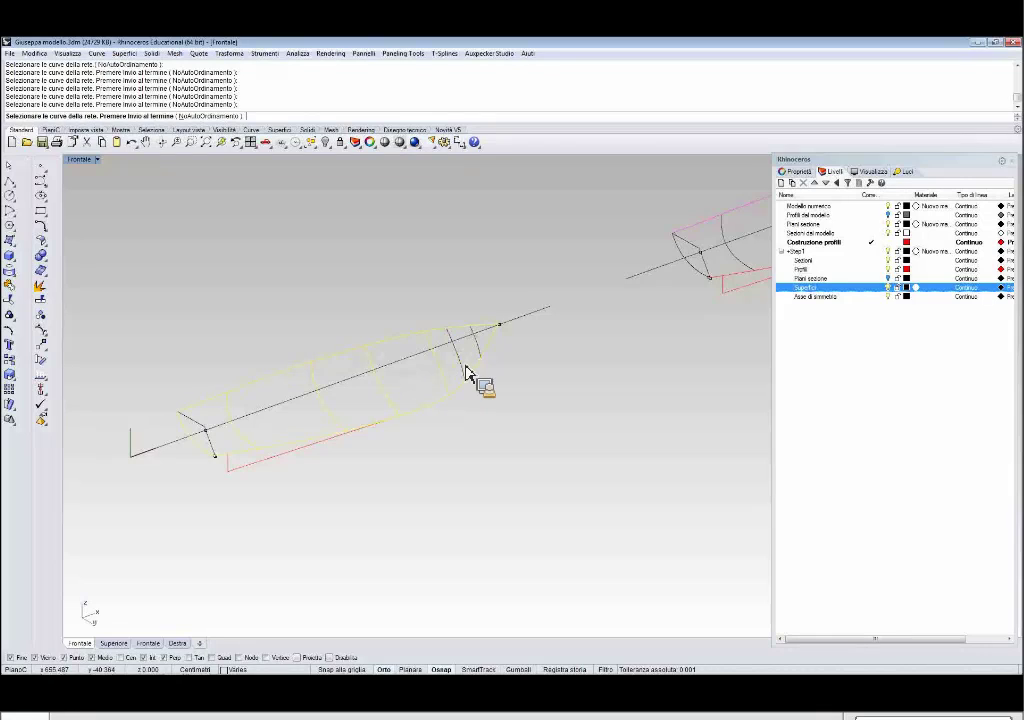
pyautogui.press('Return')
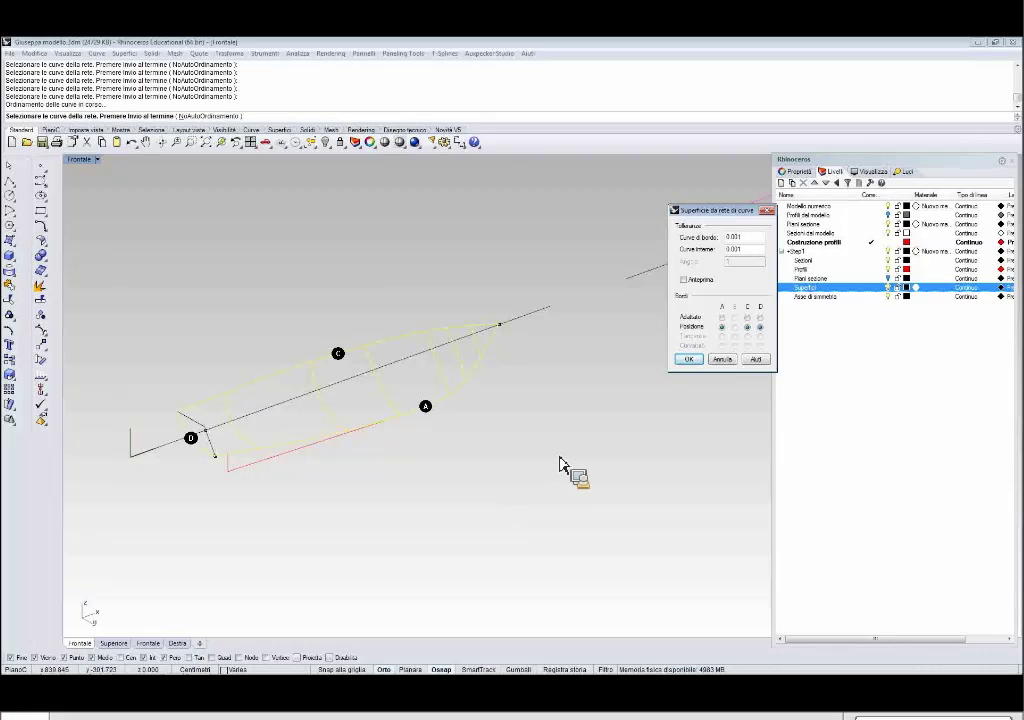
pyautogui.moveTo(711, 211); pyautogui.dragTo(590, 214)
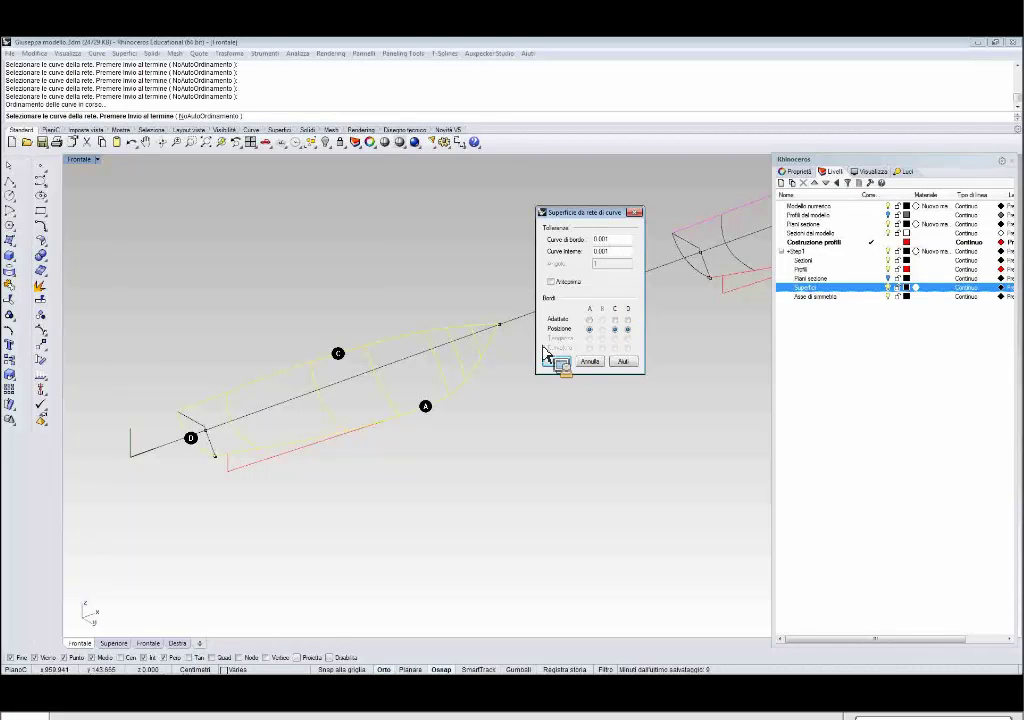
pyautogui.click(551, 281)
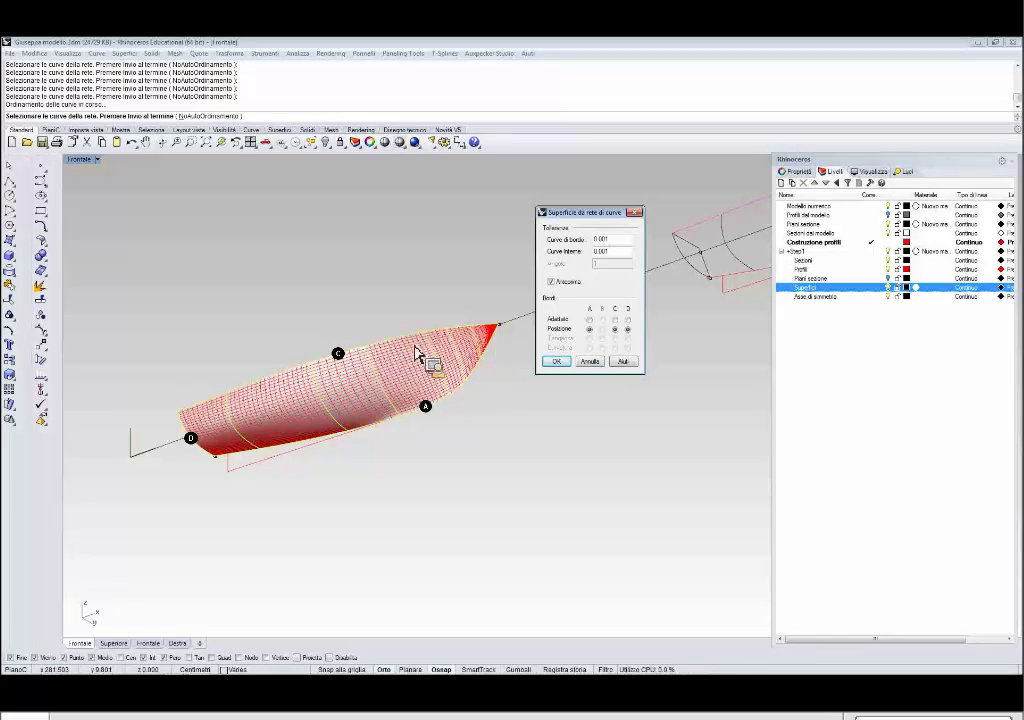
pyautogui.click(557, 362)
# Select the second hull's sheer line, stern curve, keel profile and all cross-sections as input curves for a Patch surface.
pyautogui.moveTo(434, 382)
pyautogui.mouseDown(button='right')
pyautogui.moveTo(465, 367)
pyautogui.moveTo(481, 338)
pyautogui.moveTo(521, 378)
pyautogui.moveTo(517, 411)
pyautogui.moveTo(469, 402)
pyautogui.moveTo(461, 384)
pyautogui.moveTo(270, 411)
pyautogui.moveTo(427, 377)
pyautogui.moveTo(402, 402)
pyautogui.moveTo(500, 350)
pyautogui.moveTo(444, 353)
pyautogui.mouseUp(button='right')
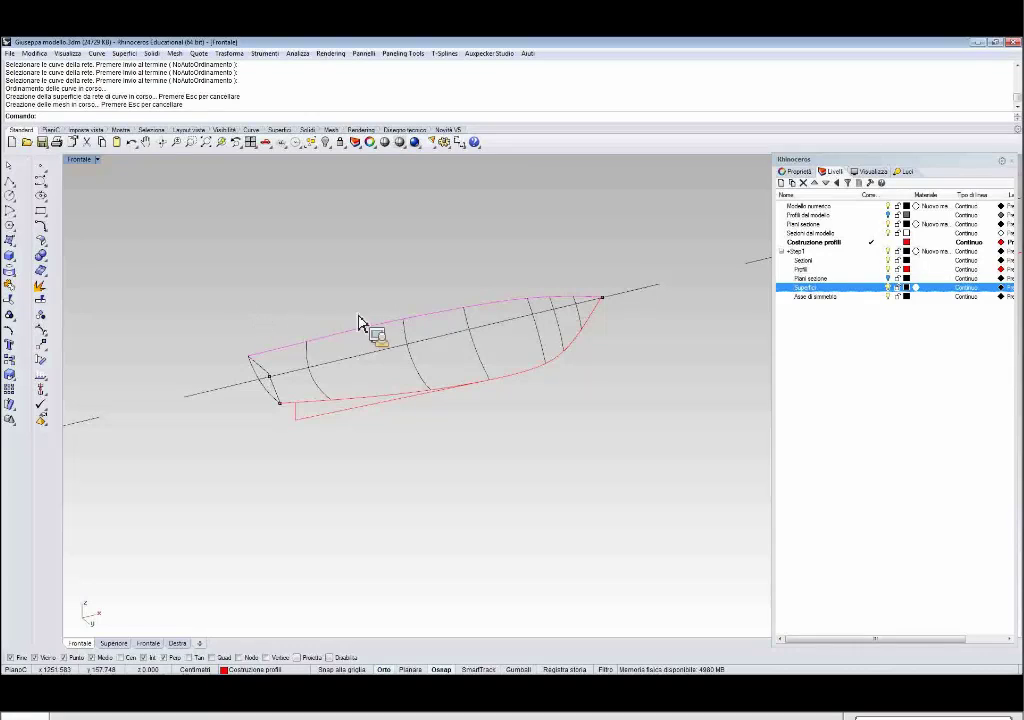
pyautogui.click(9, 241)
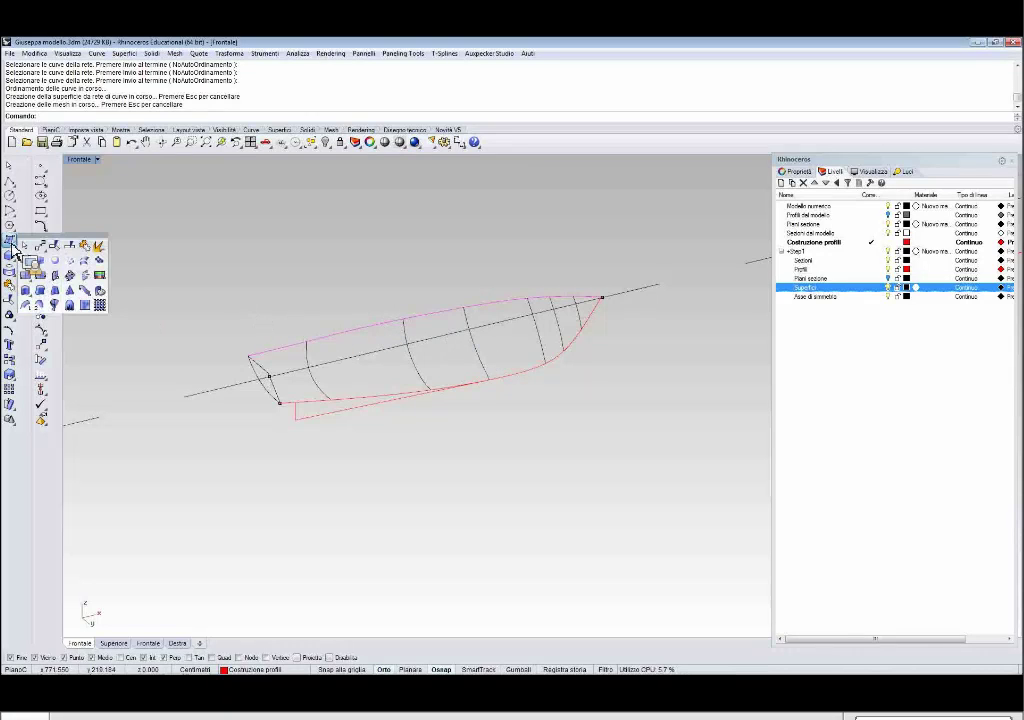
pyautogui.click(100, 262)
pyautogui.click(348, 337)
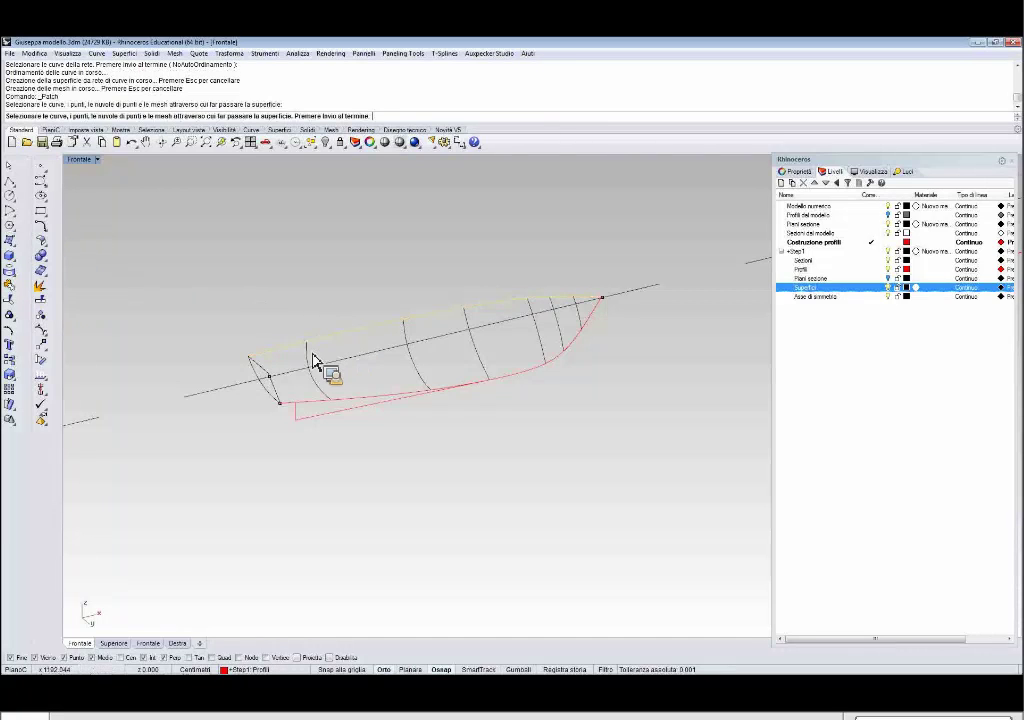
pyautogui.click(259, 377)
pyautogui.click(359, 409)
pyautogui.click(324, 393)
pyautogui.click(425, 381)
pyautogui.click(485, 371)
pyautogui.click(541, 348)
pyautogui.click(561, 339)
pyautogui.click(577, 328)
pyautogui.rightClick(613, 347)
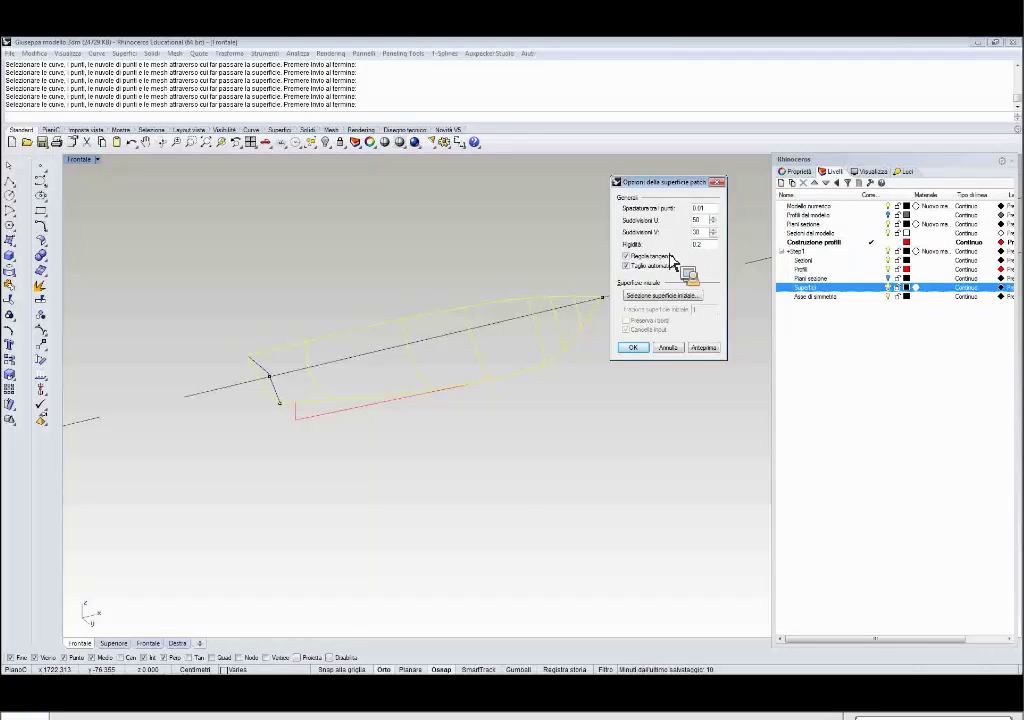
# Preview and create the second hull's patch with 50 U and 30 V subdivisions, 0.01 point spacing and 0.2 stiffness.
pyautogui.click(701, 348)
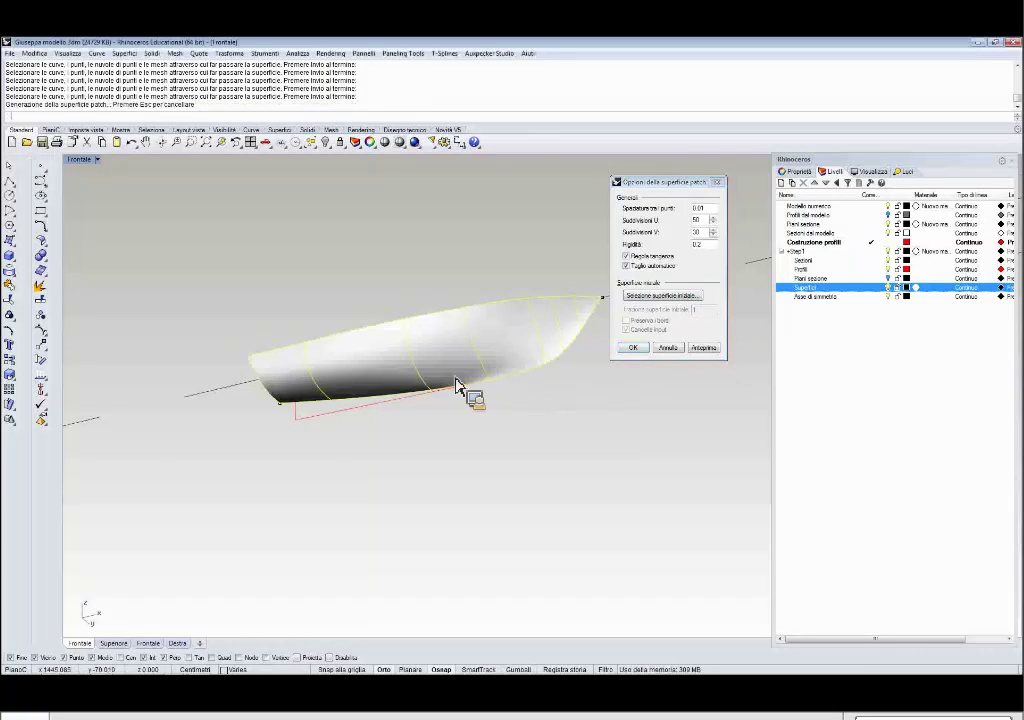
pyautogui.moveTo(508, 355); pyautogui.dragTo(491, 327, button='right')
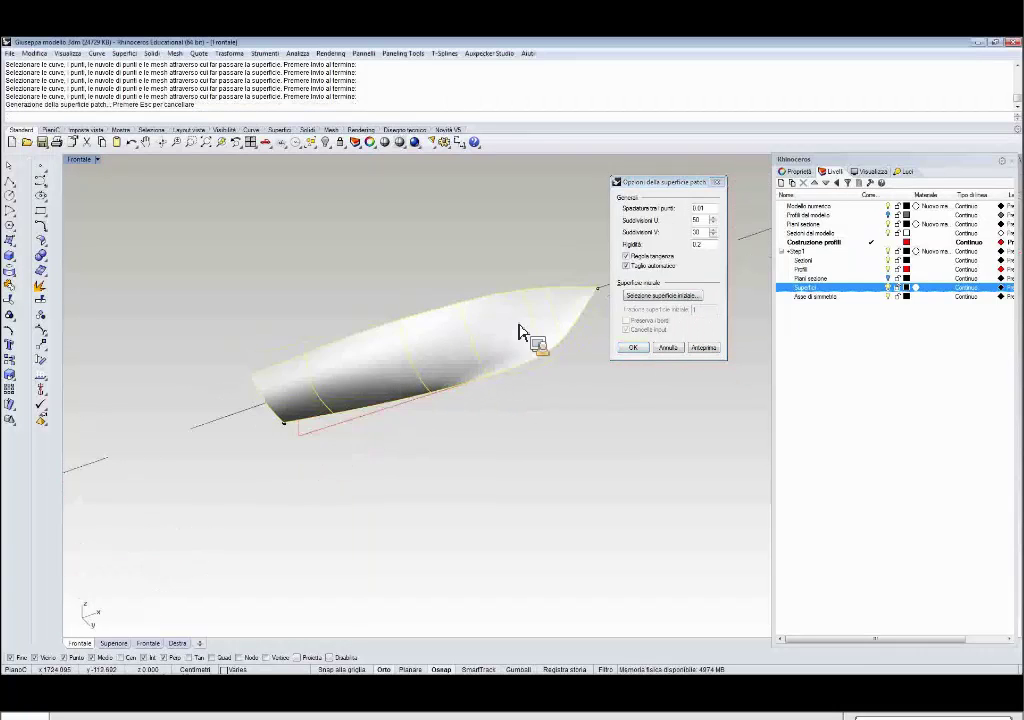
pyautogui.click(624, 352)
# Highlight the network and patch surfaces and compare how their isocurves run towards the bow tips.
pyautogui.scroll(-3, 635, 368)
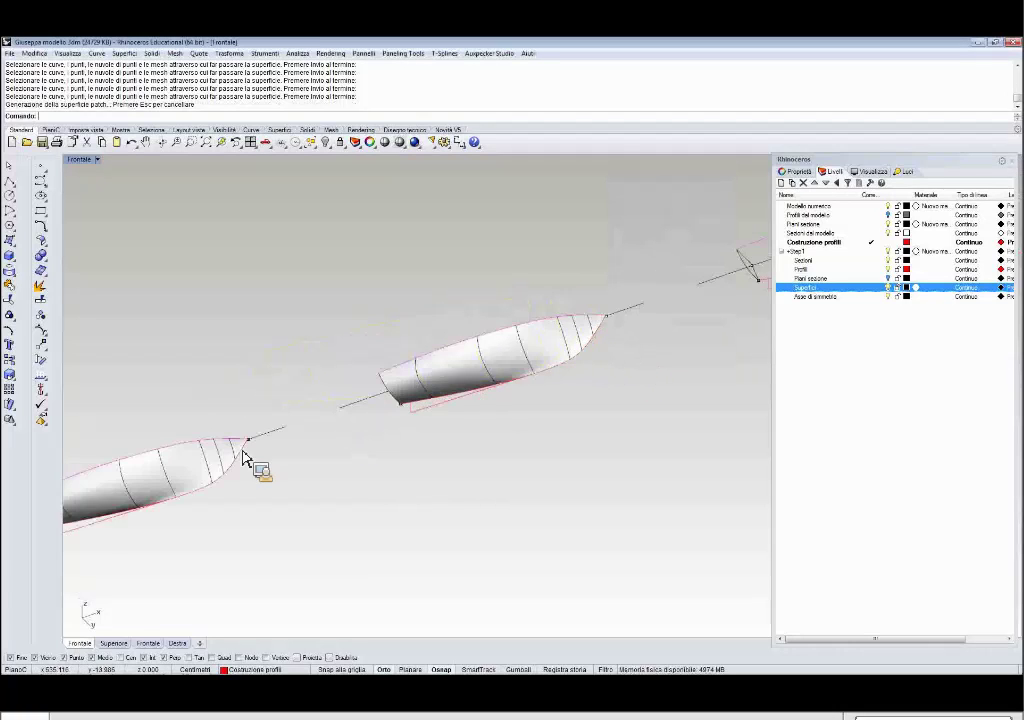
pyautogui.click(185, 480)
pyautogui.scroll(2, 185, 480)
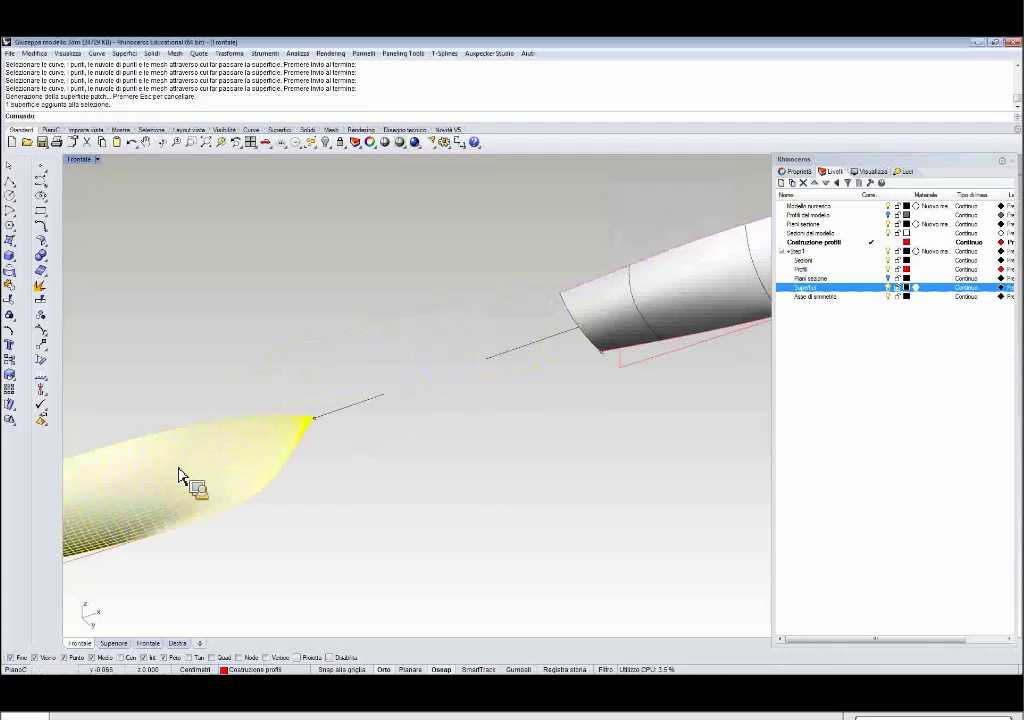
pyautogui.click(709, 288)
pyautogui.scroll(-3, 235, 455)
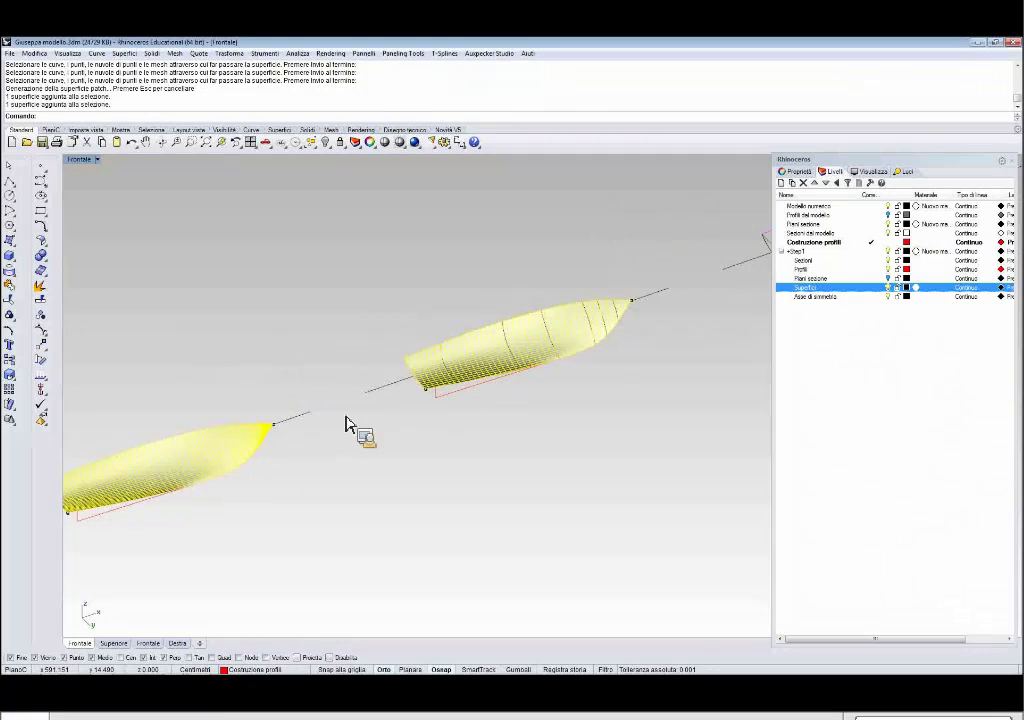
pyautogui.scroll(2, 393, 414)
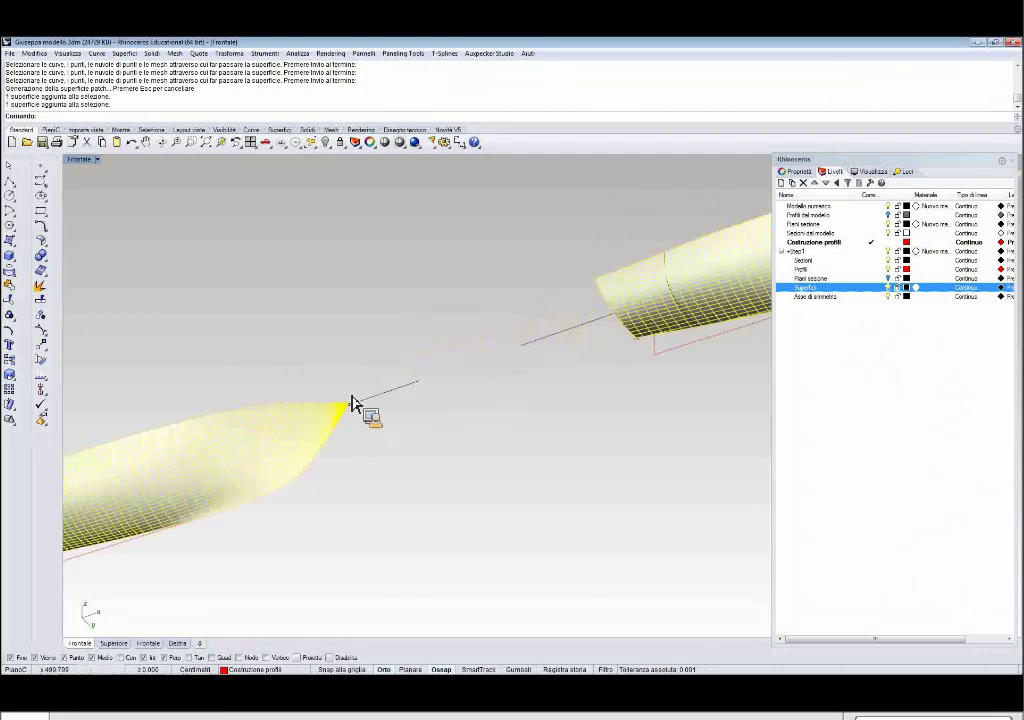
pyautogui.scroll(3, 594, 303)
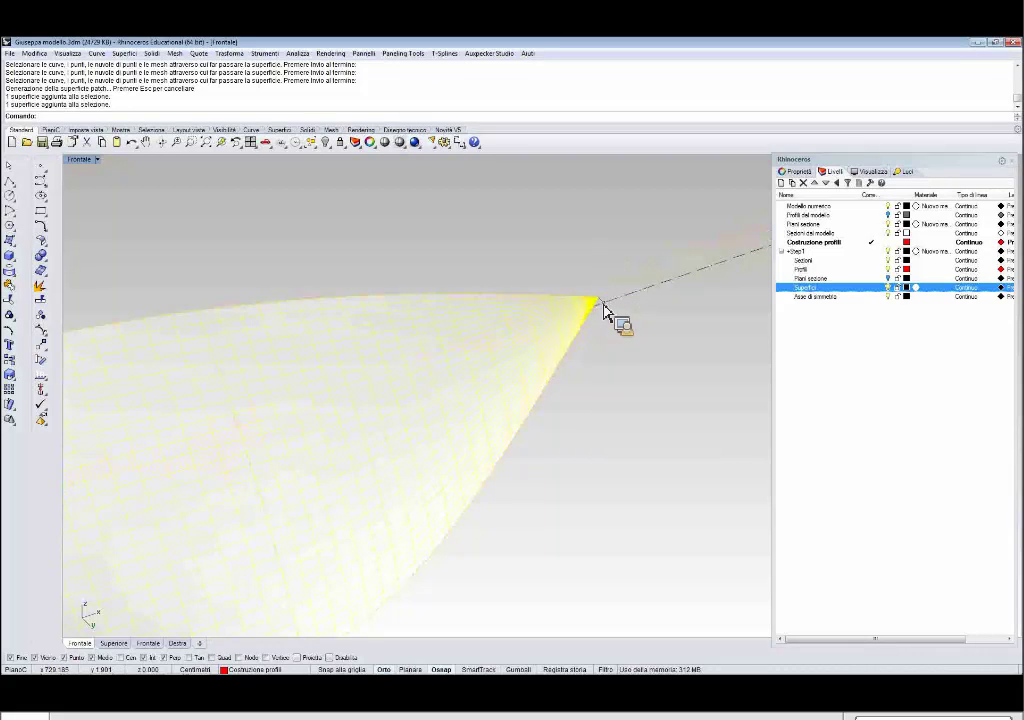
pyautogui.scroll(-3, 237, 423)
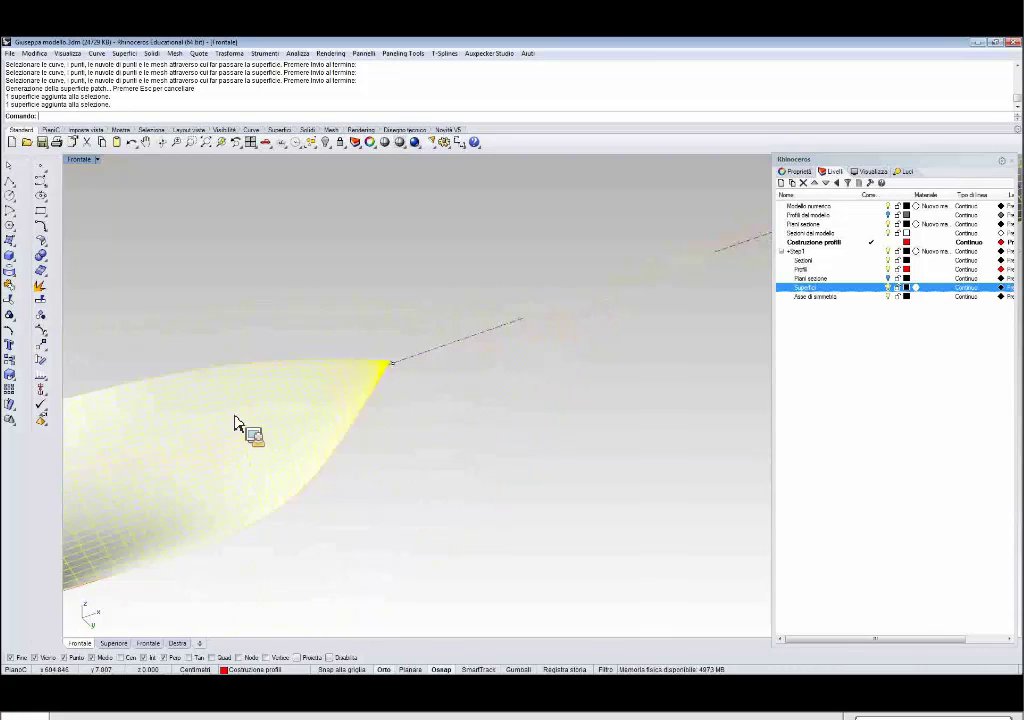
pyautogui.scroll(-5, 239, 425)
pyautogui.scroll(7, 571, 309)
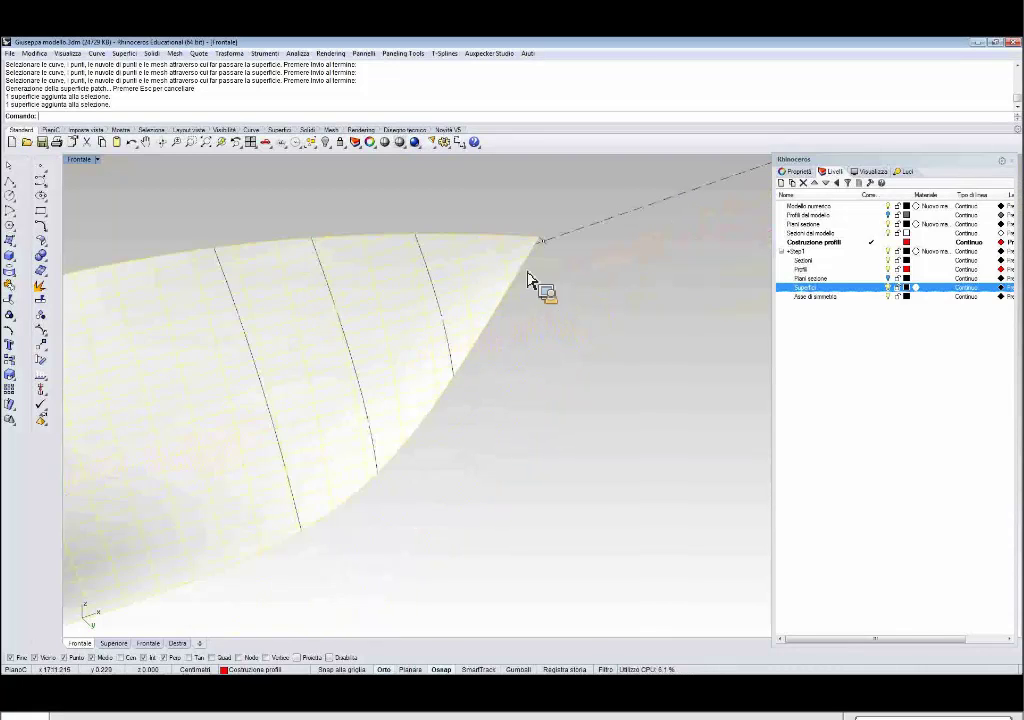
pyautogui.scroll(-2, 606, 342)
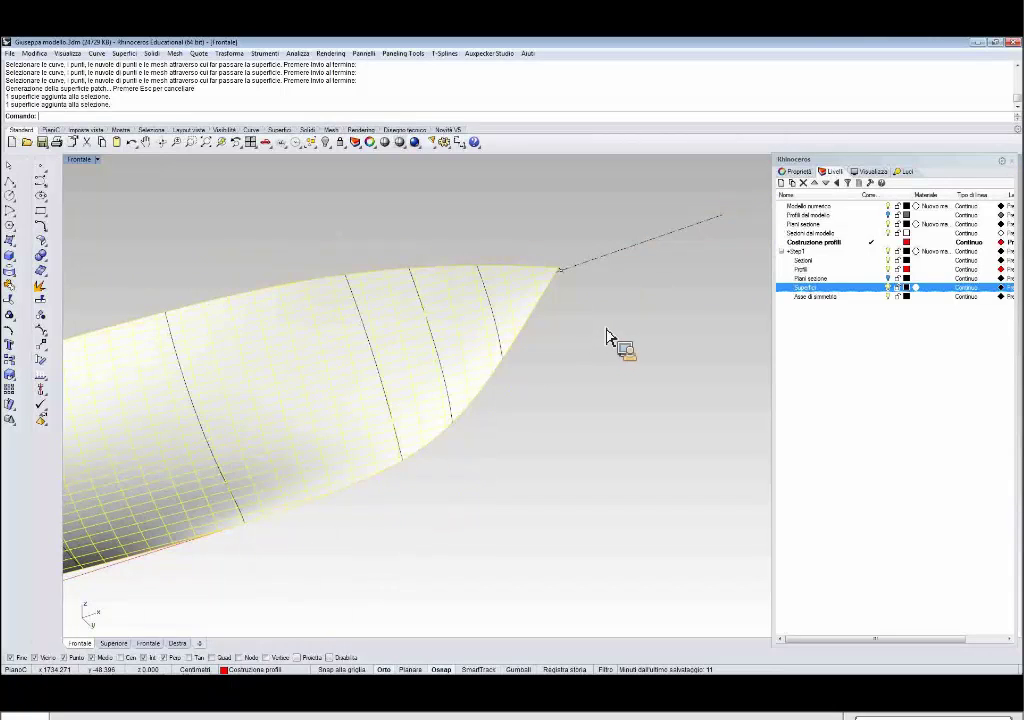
pyautogui.scroll(-3, 415, 367)
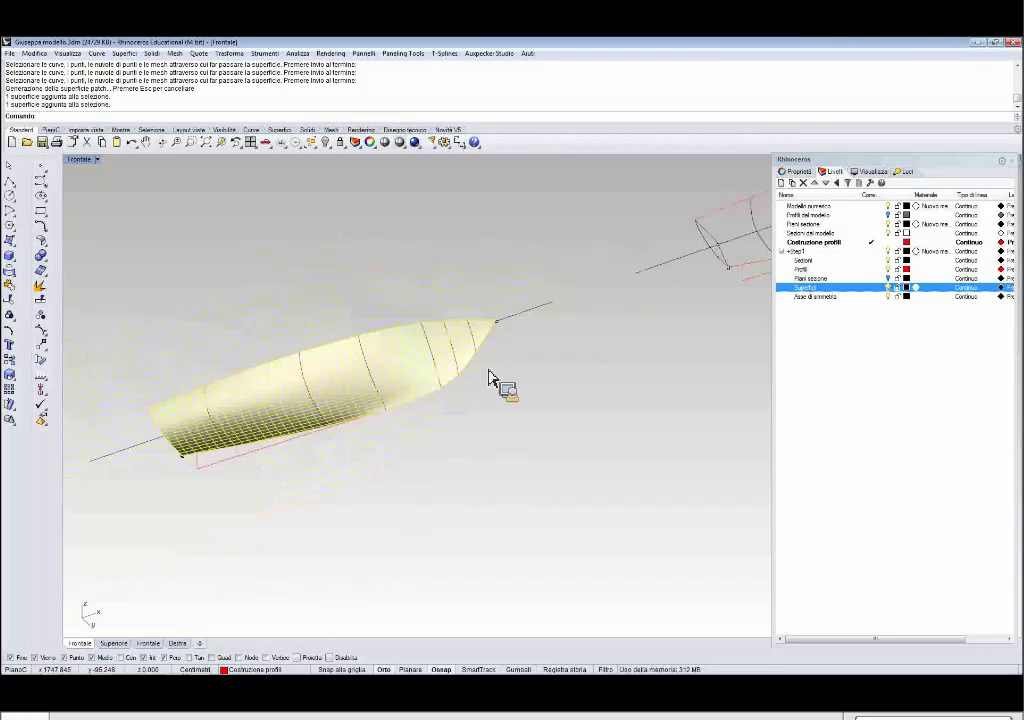
# Draw a 120 cm line on the third hull, tangent to the sheer line at its bow end and extending forward.
pyautogui.scroll(-3, 355, 430)
pyautogui.scroll(-2, 355, 430)
pyautogui.scroll(2, 360, 420)
pyautogui.scroll(4, 363, 421)
pyautogui.scroll(-6, 366, 423)
pyautogui.scroll(2, 578, 412)
pyautogui.moveTo(580, 413); pyautogui.dragTo(510, 393, button='right')
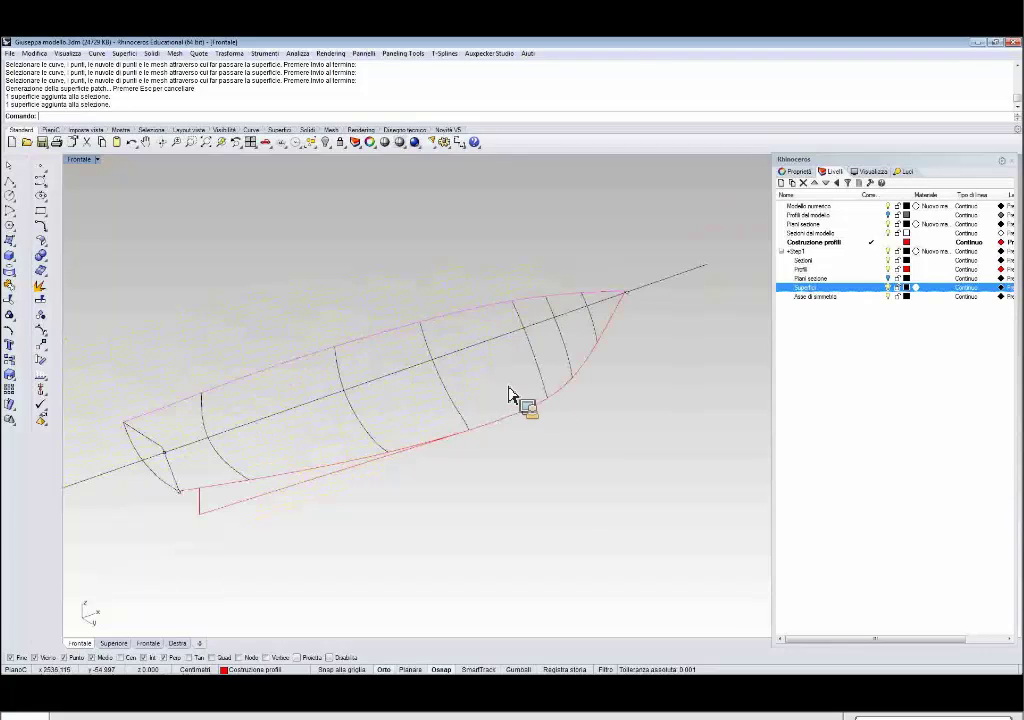
pyautogui.keyDown('shift'); pyautogui.moveTo(353, 373); pyautogui.dragTo(322, 358, button='right'); pyautogui.keyUp('shift')
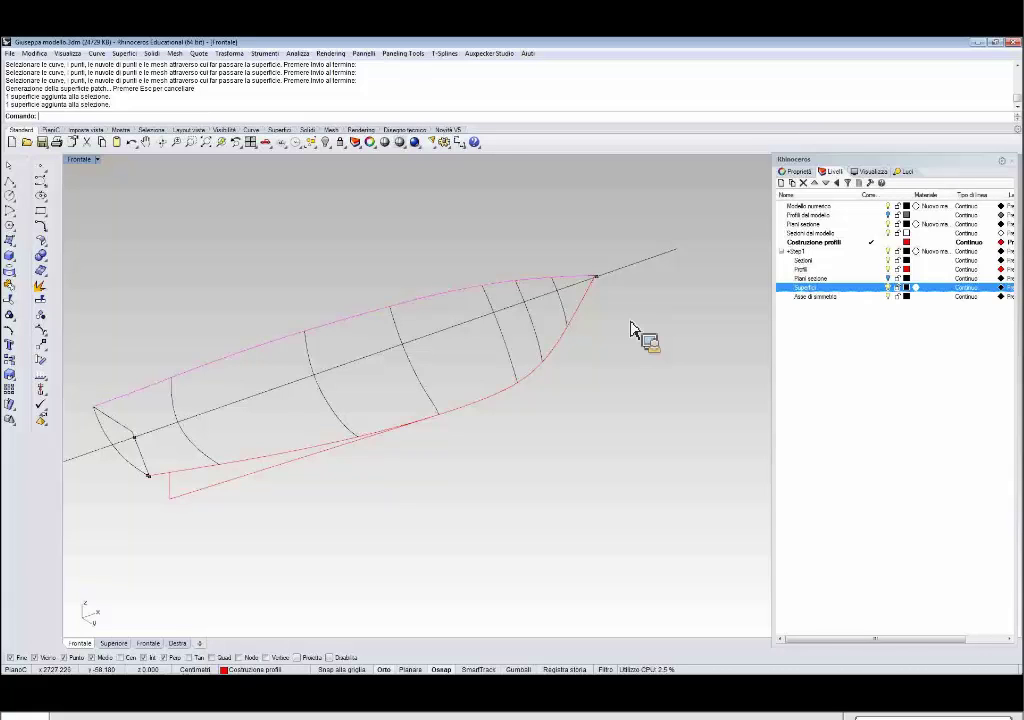
pyautogui.click(10, 184)
pyautogui.click(34, 219)
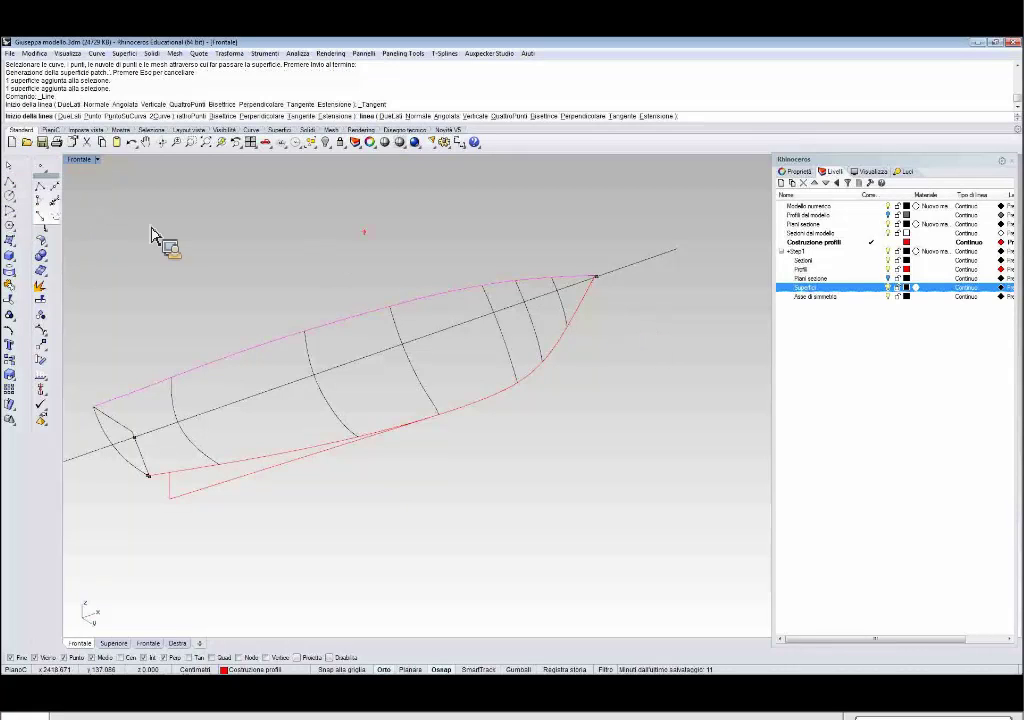
pyautogui.scroll(10, 618, 274)
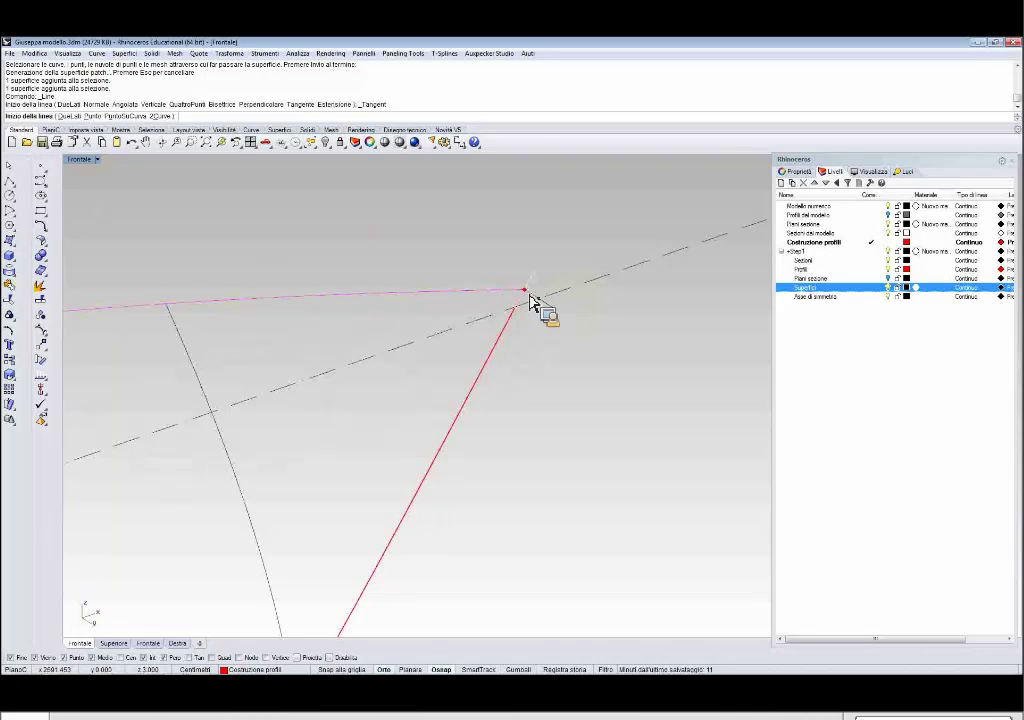
pyautogui.click(528, 299)
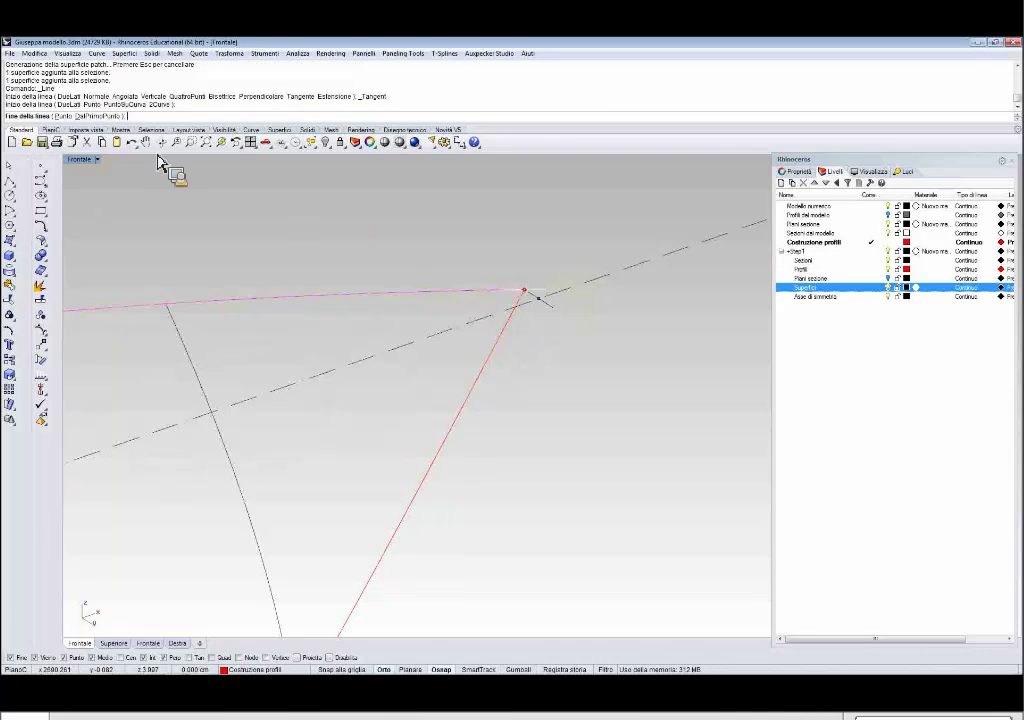
pyautogui.click(102, 116)
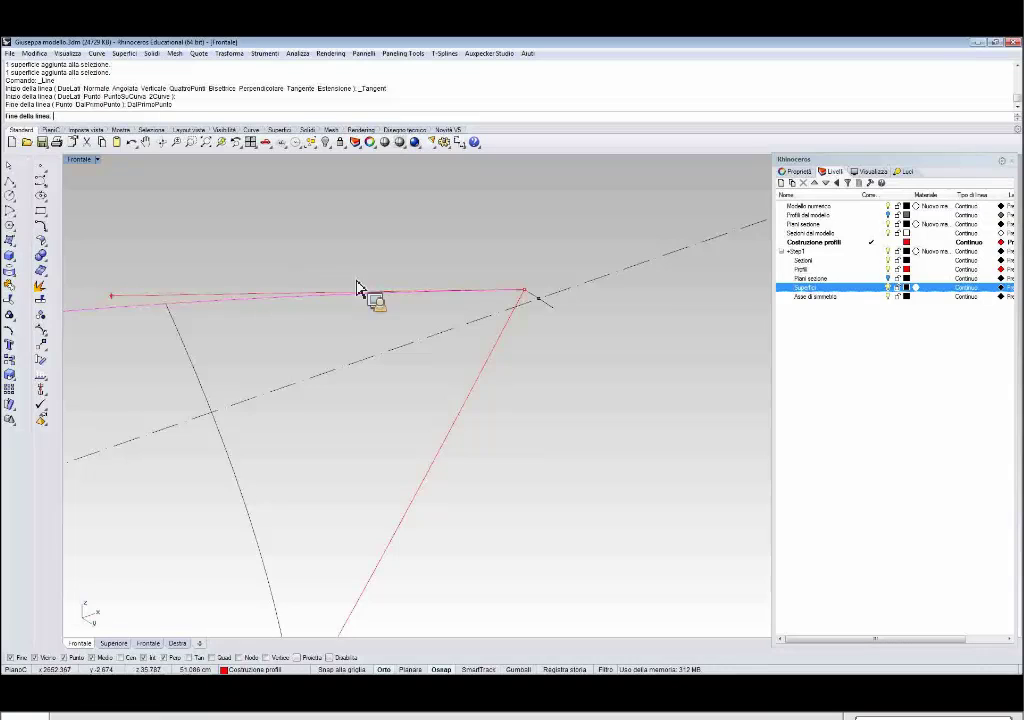
pyautogui.scroll(-15, 356, 284)
pyautogui.write('120')
pyautogui.press('Return')
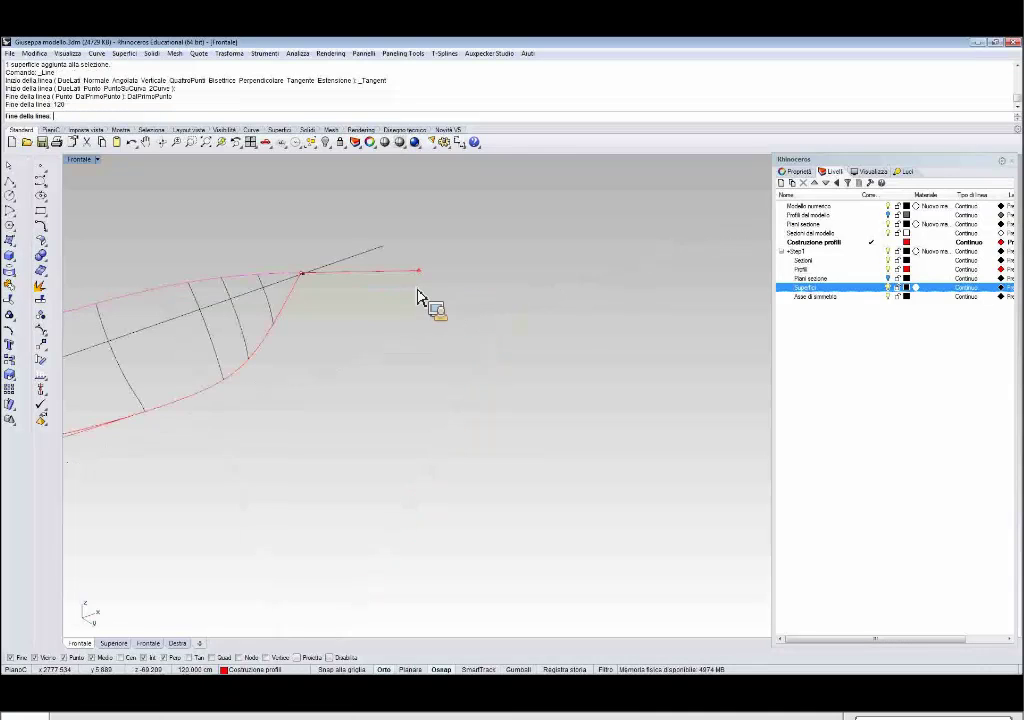
pyautogui.press('Return')
# Draw a 160 cm line tangent to the keel profile, starting forward from the foot of the third cross-section from the bow.
pyautogui.moveTo(430, 282); pyautogui.dragTo(419, 323, button='right')
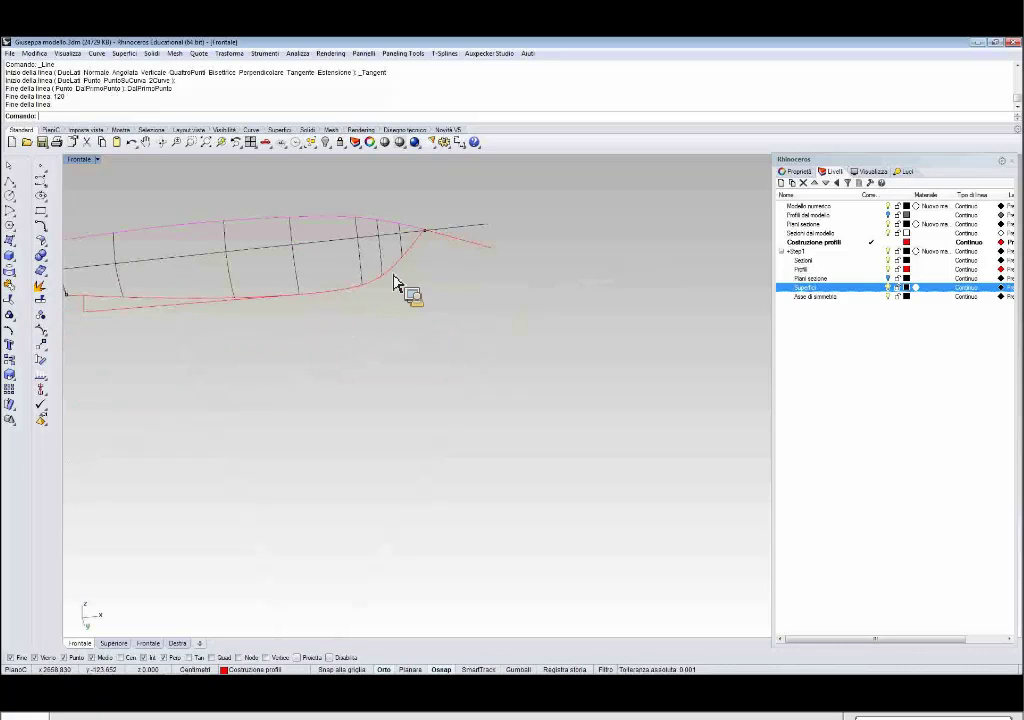
pyautogui.press('Return')
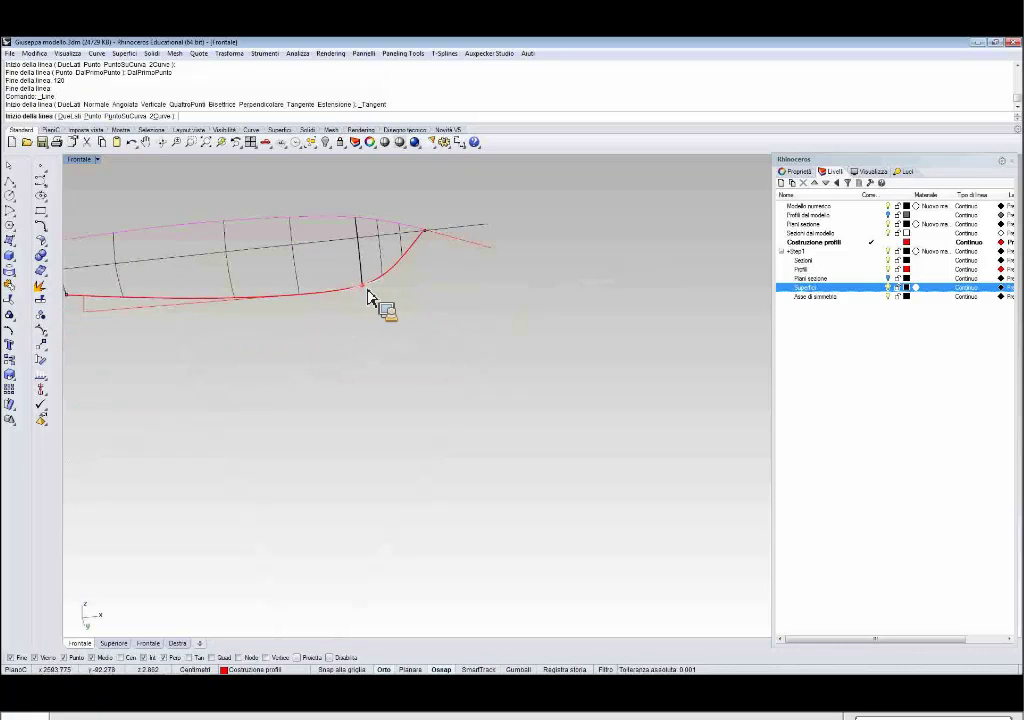
pyautogui.click(367, 297)
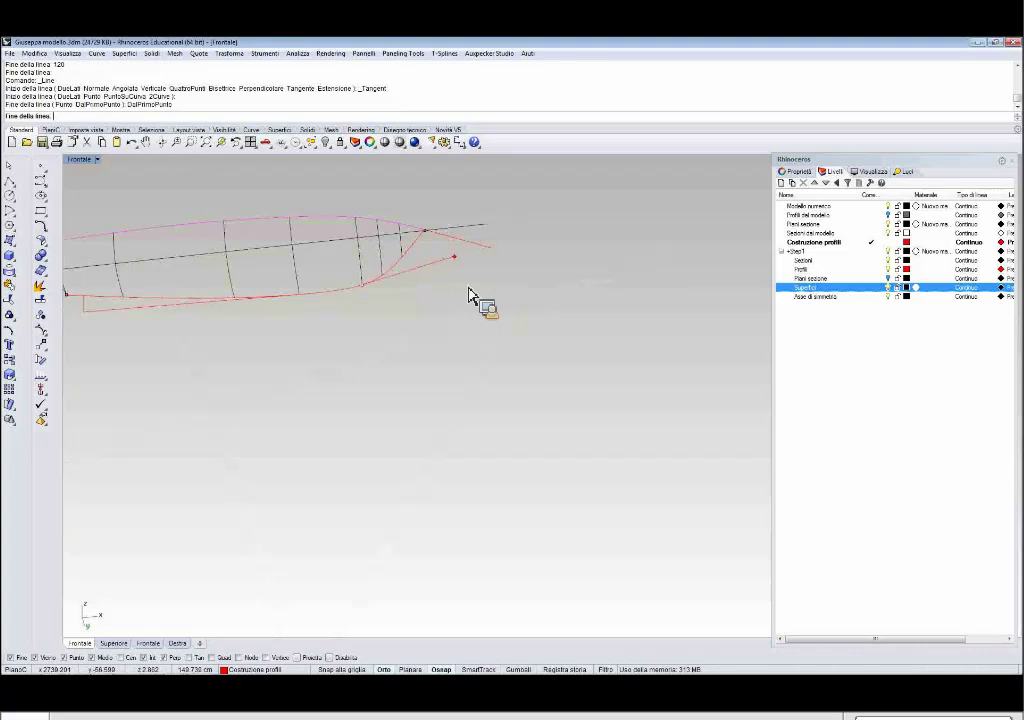
pyautogui.write('100')
pyautogui.press('Return')
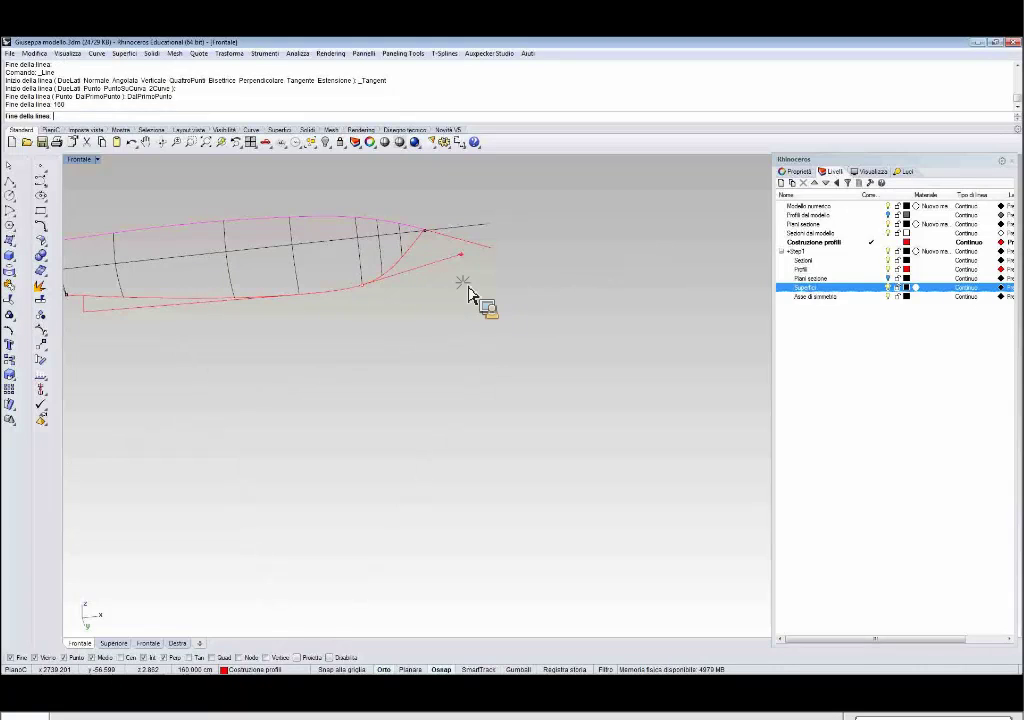
pyautogui.click(409, 304)
# Draw a closing line between the forward ends of the keel and sheer tangent lines on the third hull.
pyautogui.moveTo(349, 364); pyautogui.dragTo(354, 327, button='right')
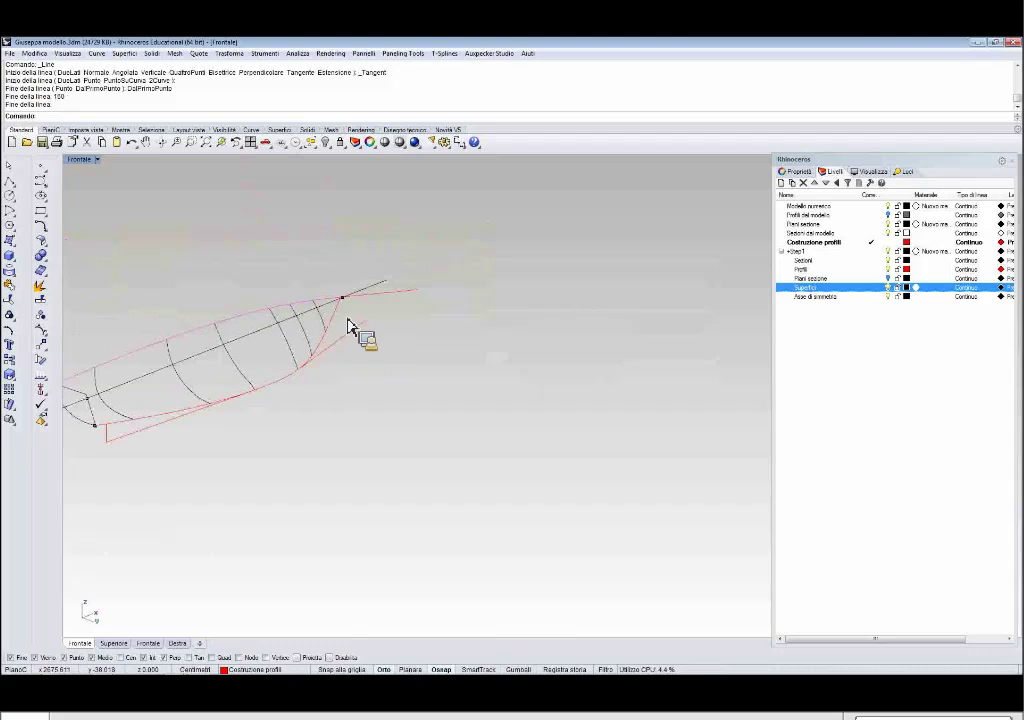
pyautogui.click(11, 183)
pyautogui.click(311, 291)
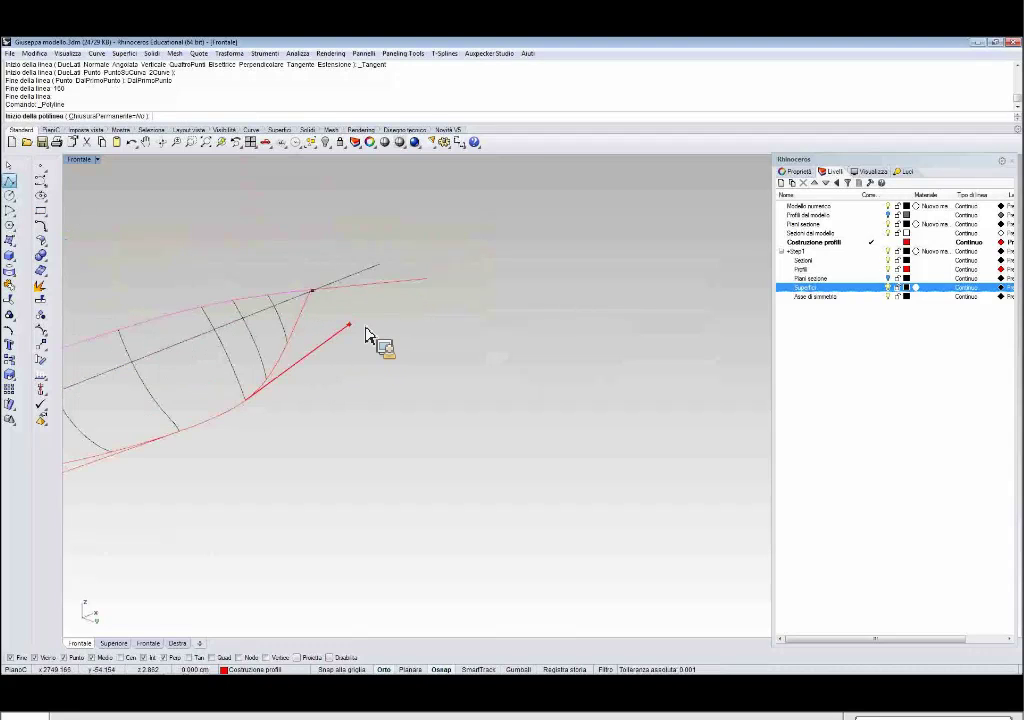
pyautogui.click(427, 277)
pyautogui.press('Return')
# Split the third hull's keel profile at the foot of its tangent line, and join the aft part to that line.
pyautogui.keyDown('ctrl'); pyautogui.keyDown('shift'); pyautogui.moveTo(507, 320); pyautogui.dragTo(432, 361, button='right'); pyautogui.keyUp('shift'); pyautogui.keyUp('ctrl')
pyautogui.keyDown('ctrl'); pyautogui.keyDown('shift'); pyautogui.moveTo(469, 281); pyautogui.dragTo(439, 318, button='right'); pyautogui.keyUp('shift'); pyautogui.keyUp('ctrl')
pyautogui.scroll(2, 439, 318)
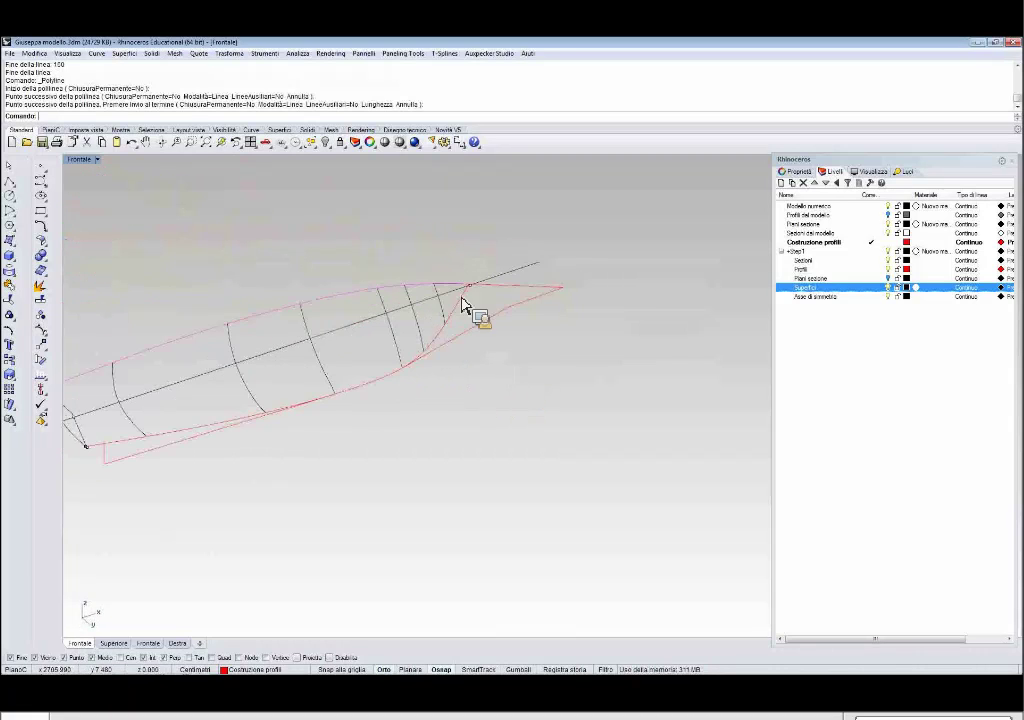
pyautogui.moveTo(463, 333)
pyautogui.keyDown('ctrl'); pyautogui.keyDown('shift'); pyautogui.mouseDown(button='right')
pyautogui.moveTo(503, 343)
pyautogui.moveTo(469, 350)
pyautogui.mouseUp(button='right'); pyautogui.keyUp('shift'); pyautogui.keyUp('ctrl')
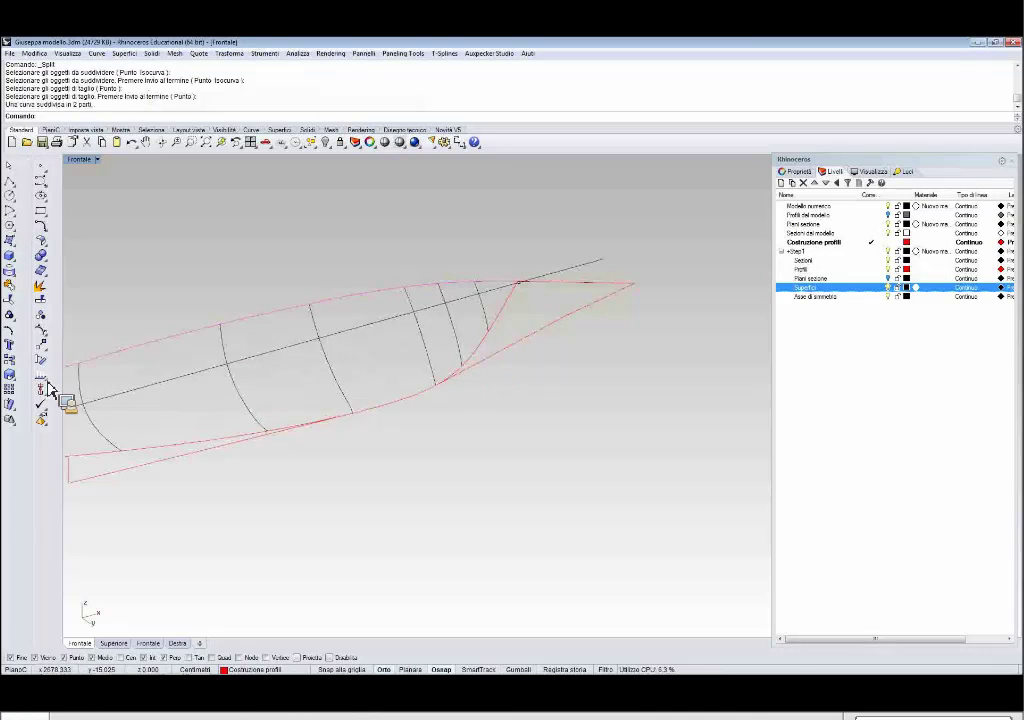
pyautogui.click(12, 290)
pyautogui.click(293, 423)
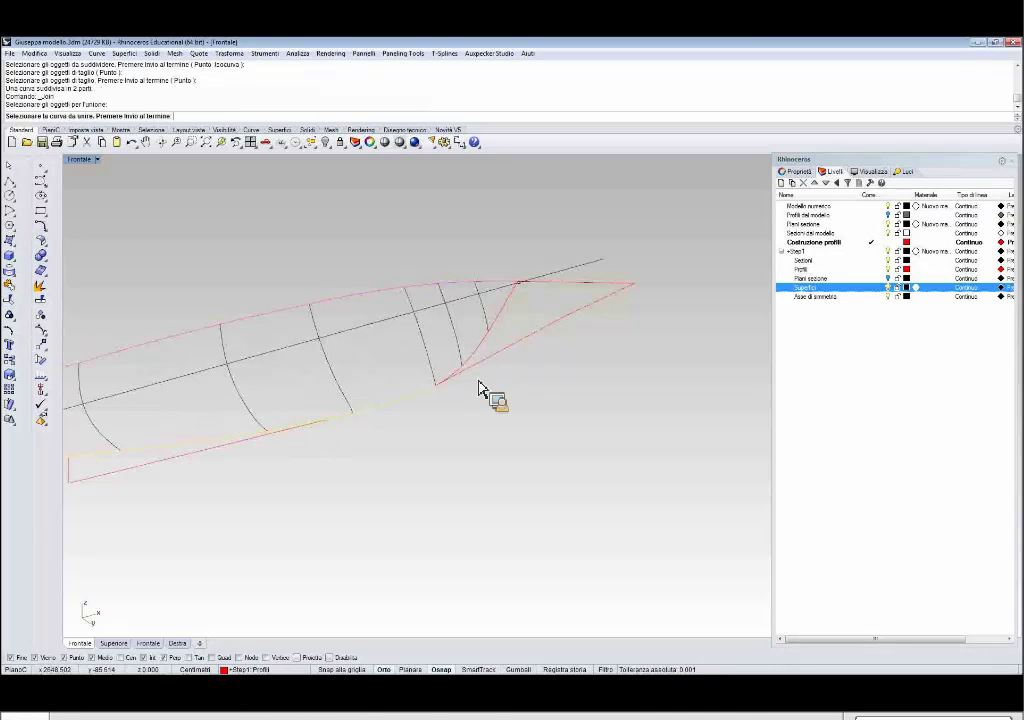
pyautogui.click(486, 376)
pyautogui.press('Return')
# Join the third hull's sheer line with its forward tangent line.
pyautogui.press('Return')
pyautogui.click(372, 306)
pyautogui.click(587, 295)
pyautogui.press('Return')
# Create a network surface from the extended sheer and keel curves, closing line, stern curve and aft sections, leaving out the three bow sections.
pyautogui.moveTo(590, 325); pyautogui.dragTo(434, 400, button='right')
pyautogui.click(9, 240)
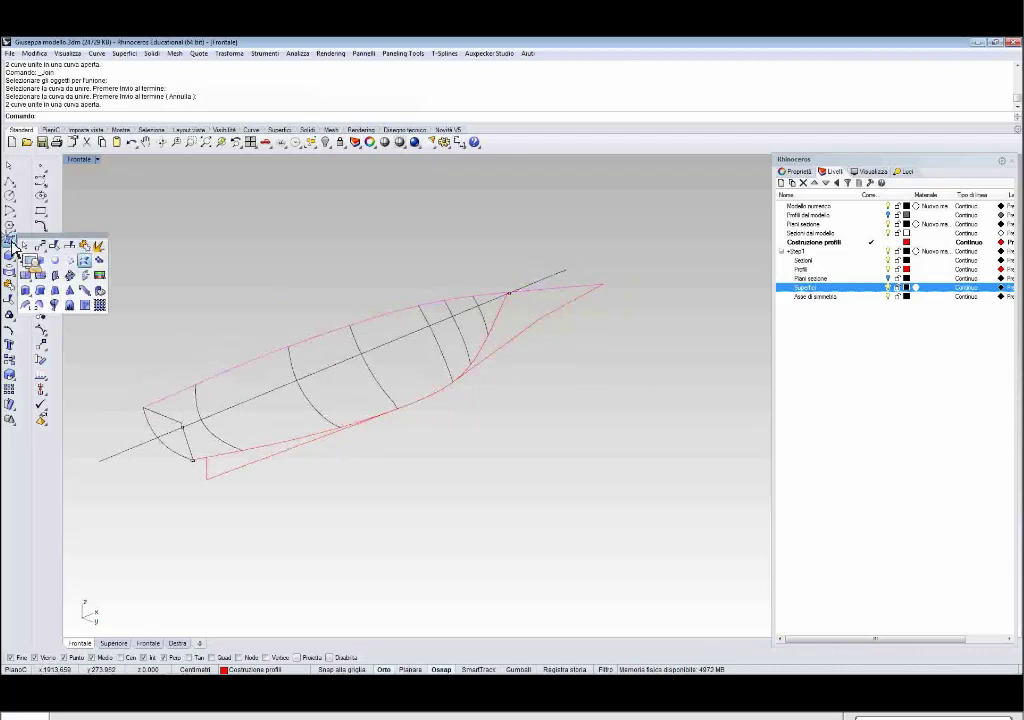
pyautogui.click(225, 365)
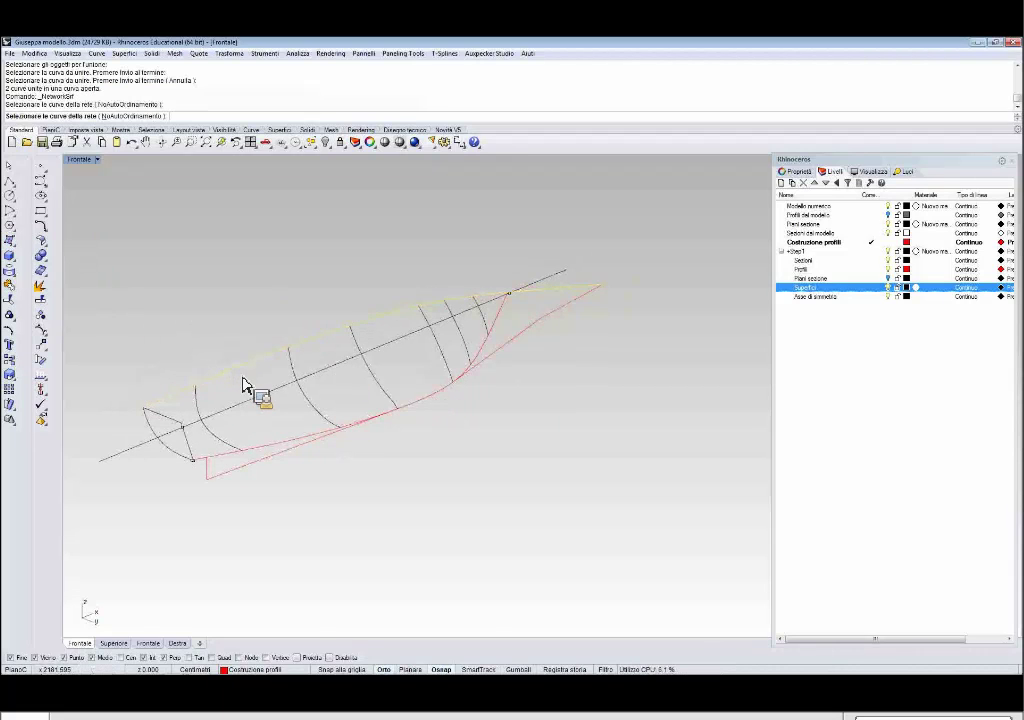
pyautogui.click(158, 433)
pyautogui.click(230, 454)
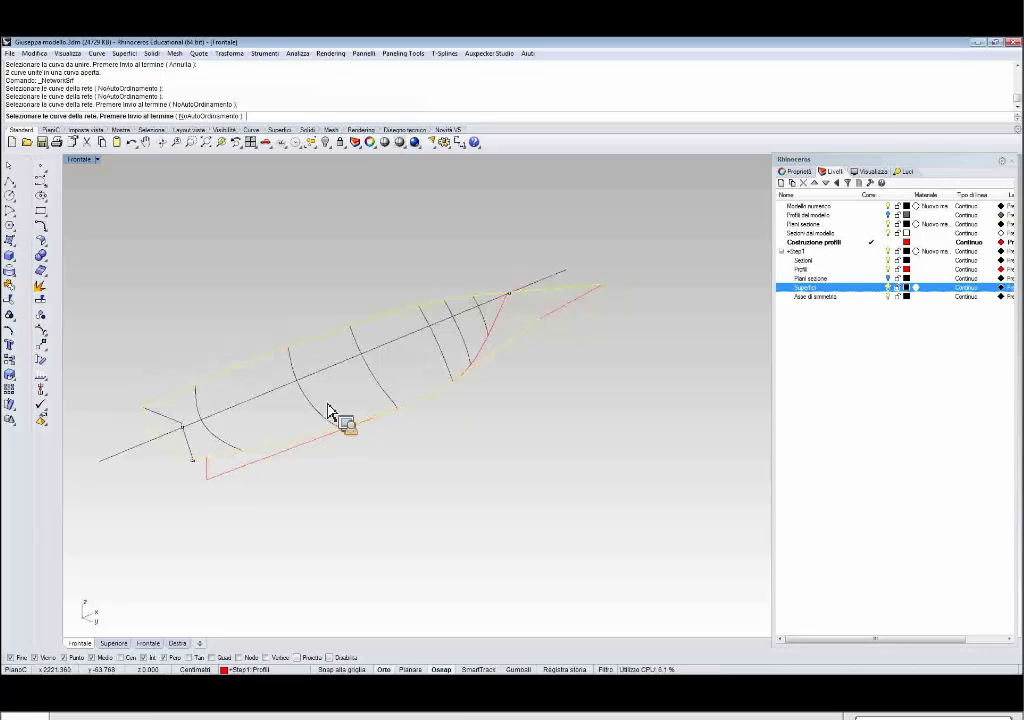
pyautogui.click(537, 329)
pyautogui.click(213, 435)
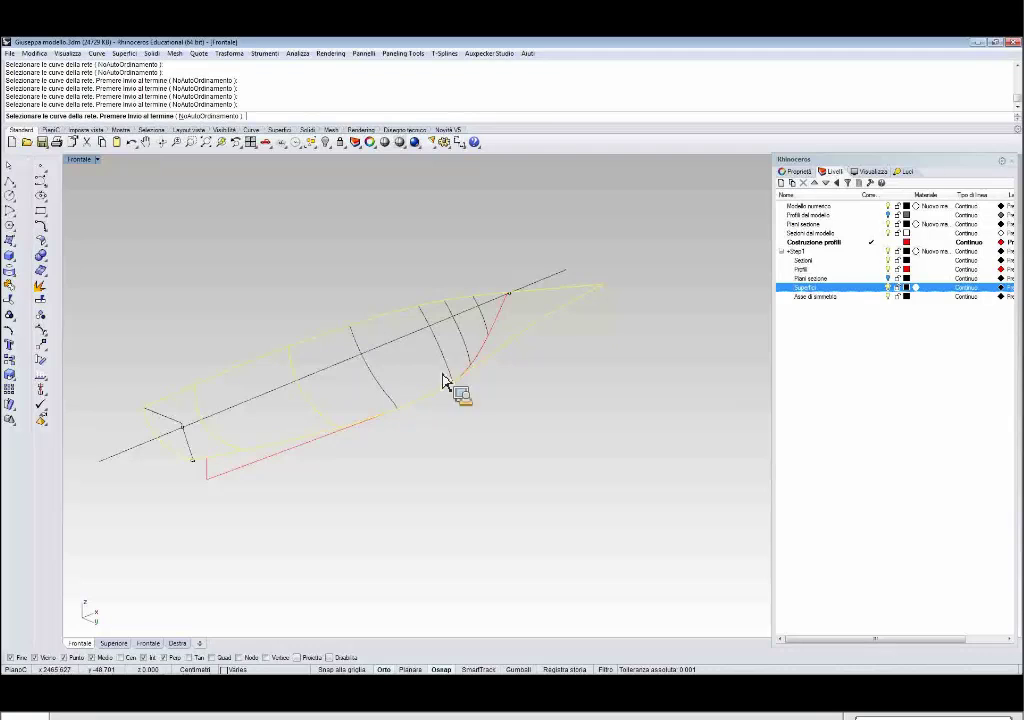
pyautogui.click(482, 355)
pyautogui.moveTo(506, 340); pyautogui.dragTo(500, 395, button='right')
pyautogui.press('Return')
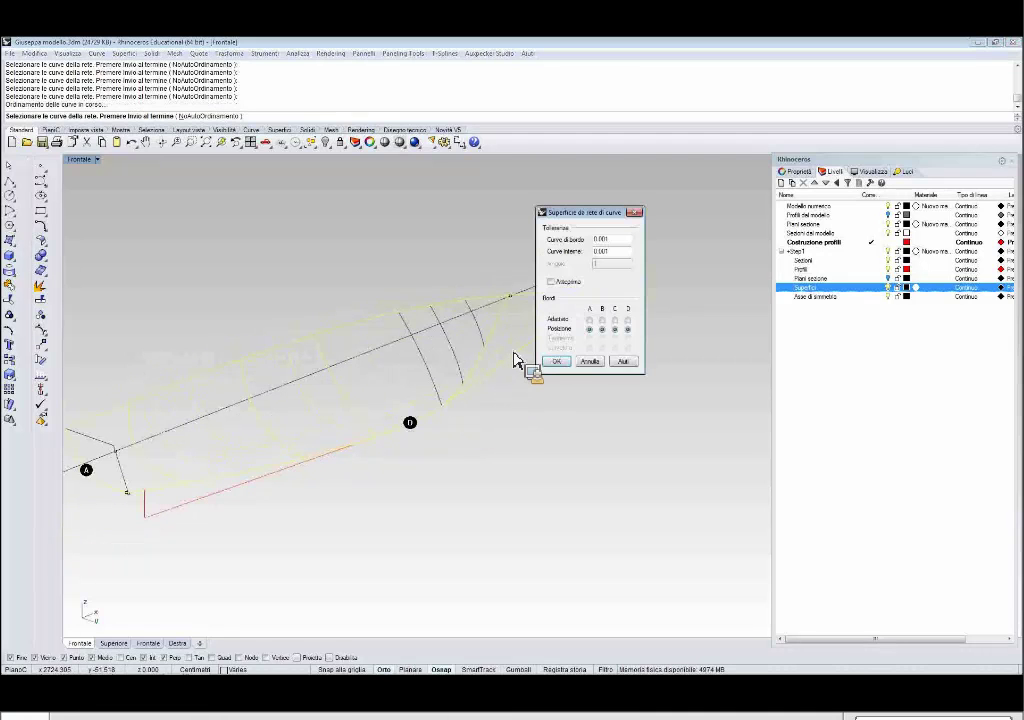
pyautogui.moveTo(596, 217); pyautogui.dragTo(684, 207)
pyautogui.click(646, 349)
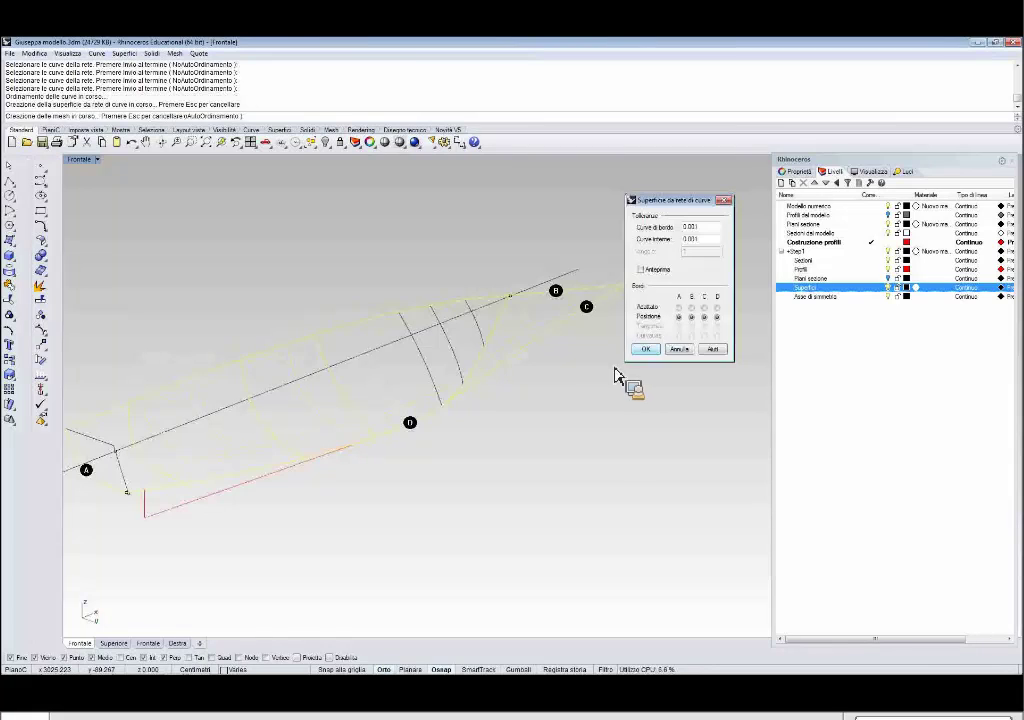
# Trim the network surface with the original bow profile, removing the part that extends forward of it.
pyautogui.moveTo(524, 362); pyautogui.dragTo(555, 316, button='right')
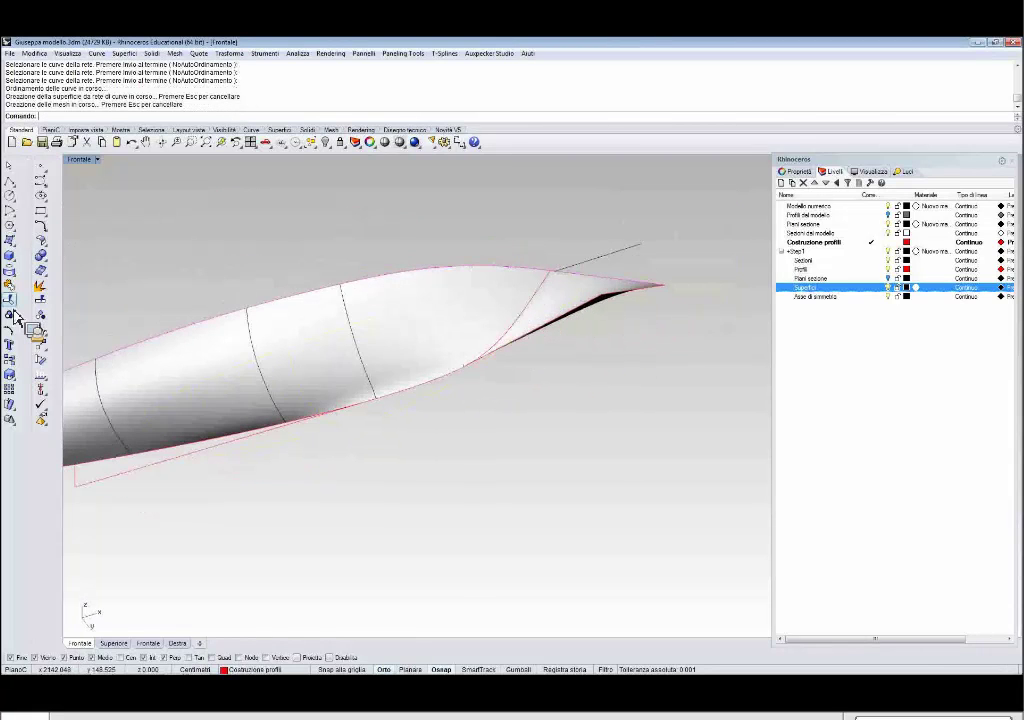
pyautogui.click(40, 256)
pyautogui.scroll(4, 521, 295)
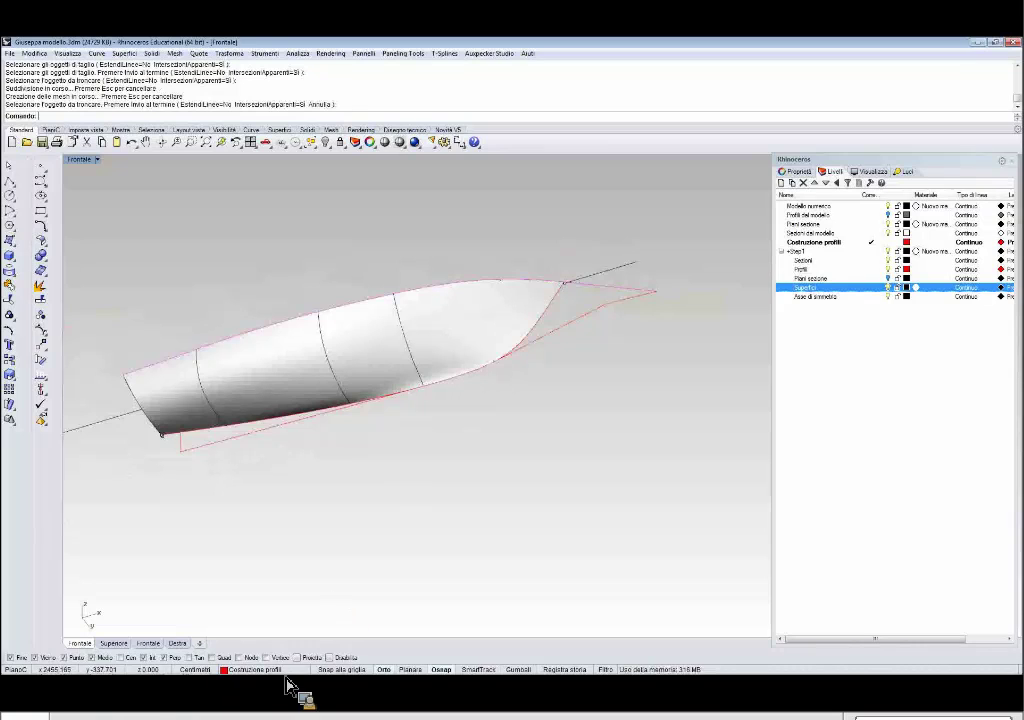
# Highlight the third hull's trimmed surface and examine how its isocurves run at the bow from several angles.
pyautogui.moveTo(418, 418); pyautogui.dragTo(660, 427, button='right')
pyautogui.click(553, 355)
pyautogui.moveTo(562, 347); pyautogui.dragTo(571, 387, button='right')
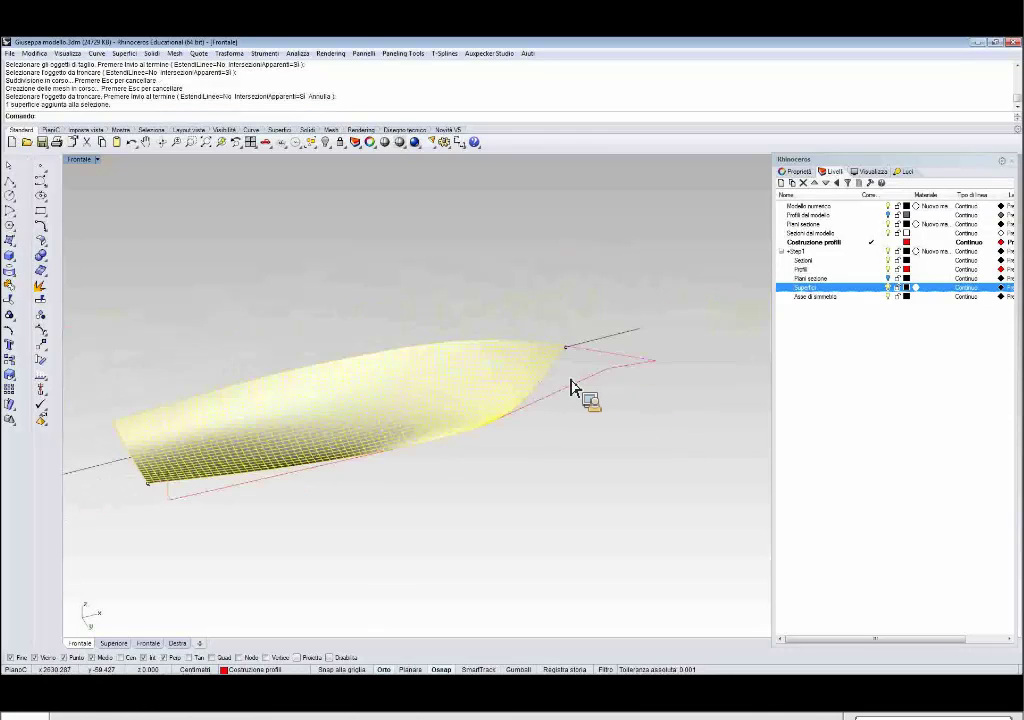
pyautogui.scroll(3, 571, 387)
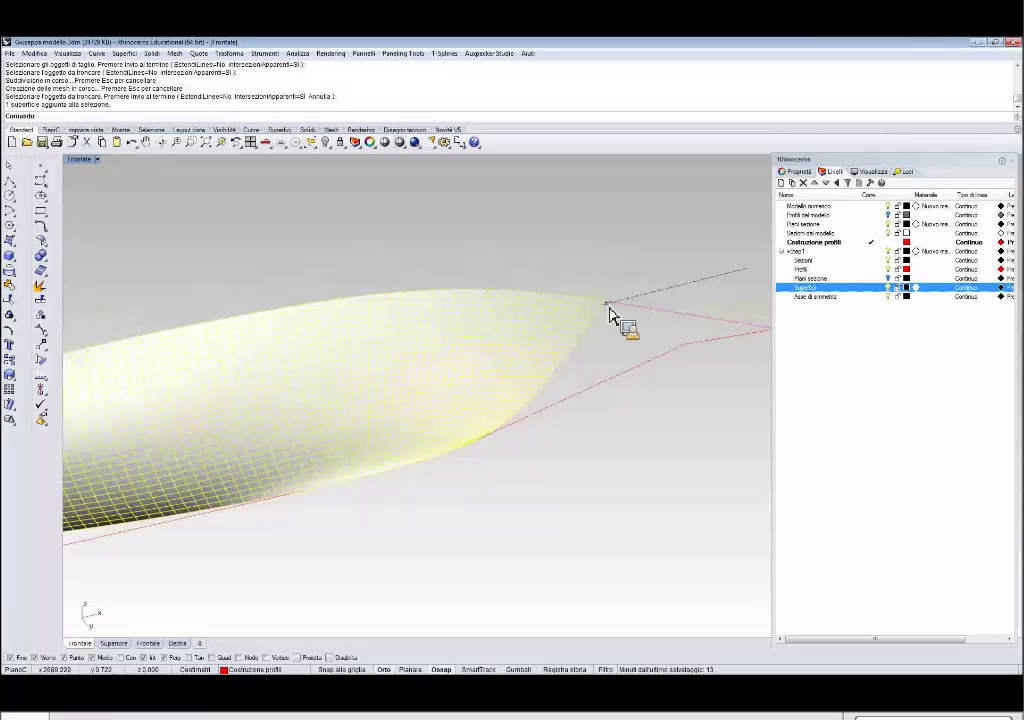
pyautogui.moveTo(576, 354); pyautogui.dragTo(612, 407, button='right')
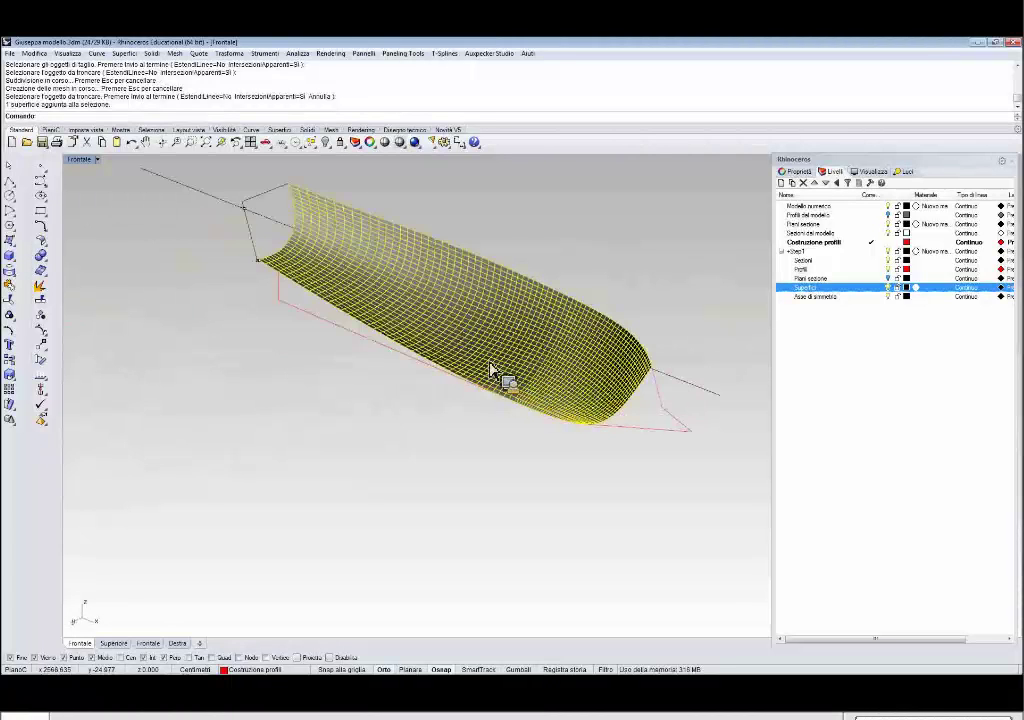
pyautogui.moveTo(491, 369); pyautogui.dragTo(498, 395, button='right')
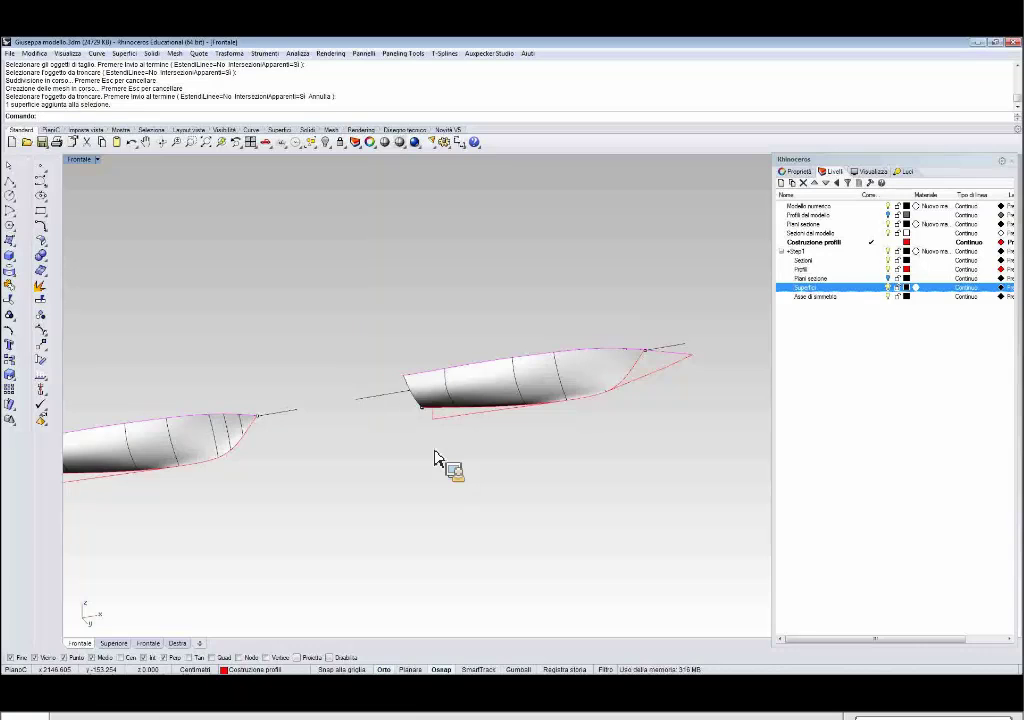
# Select the third hull's three bow sections and inspect how closely the trimmed surface follows them.
pyautogui.moveTo(446, 453); pyautogui.dragTo(325, 397, button='right')
pyautogui.scroll(5, 510, 410)
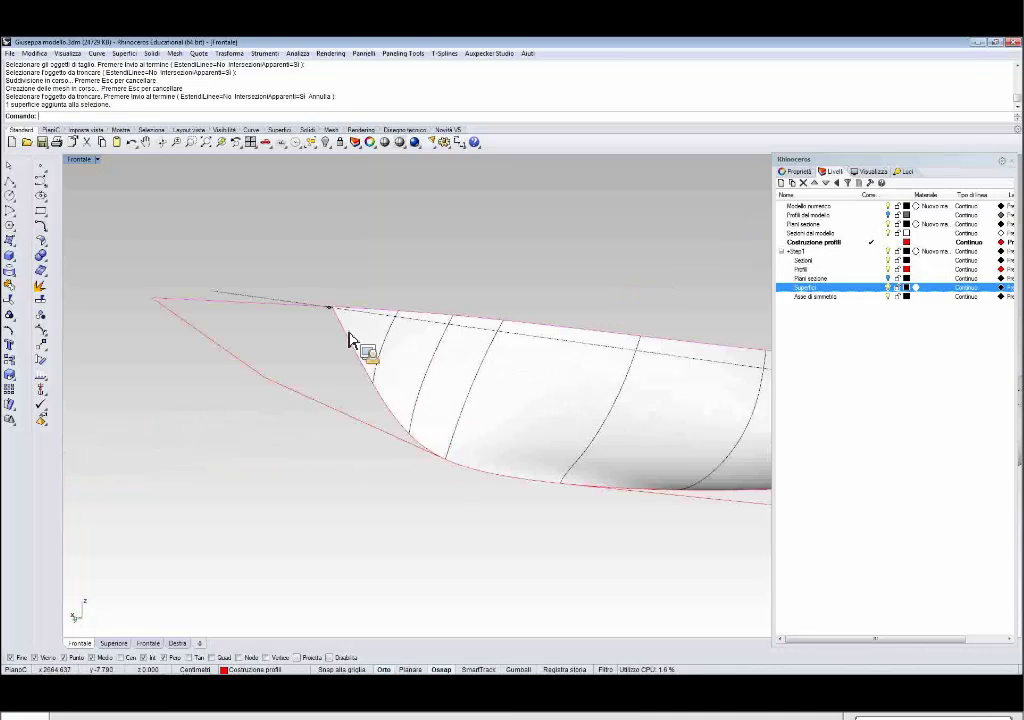
pyautogui.click(388, 338)
pyautogui.click(430, 368)
pyautogui.click(478, 382)
pyautogui.moveTo(489, 279); pyautogui.dragTo(756, 318, button='right')
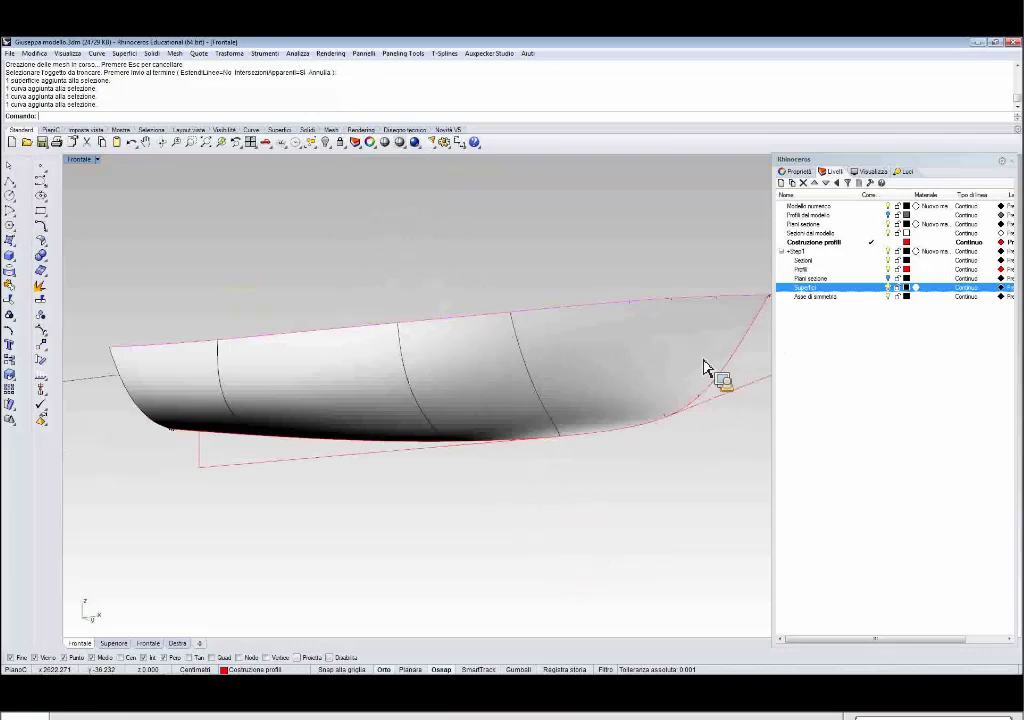
# Compare the three hull surfaces, examining the first hull's bow tip up close and all hulls side by side.
pyautogui.scroll(-7, 682, 380)
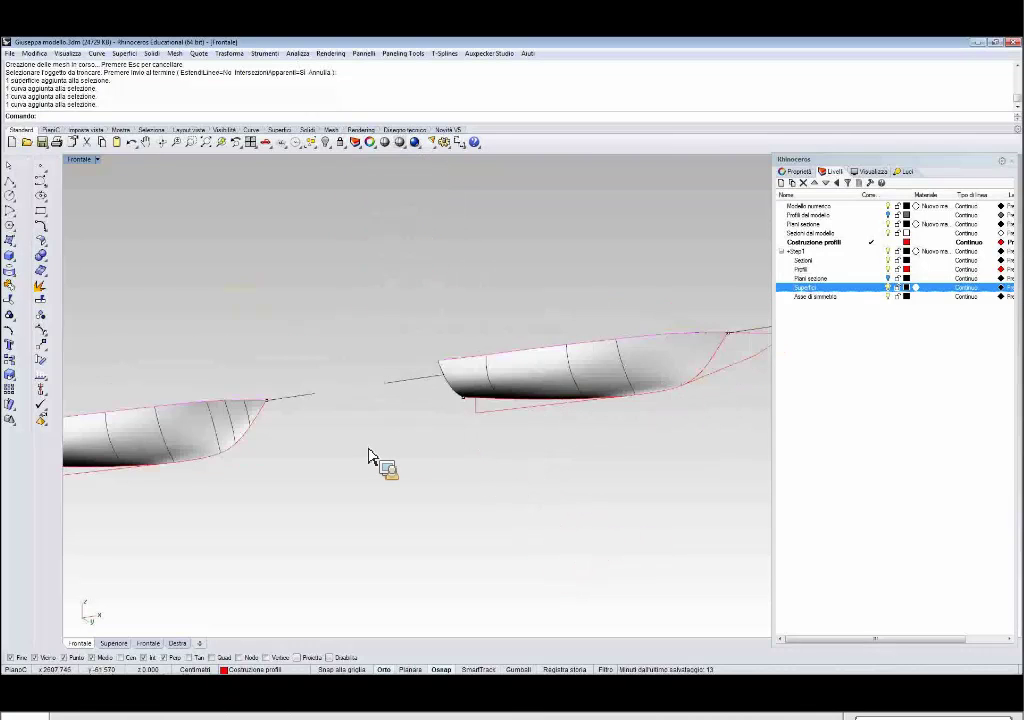
pyautogui.scroll(-5, 369, 456)
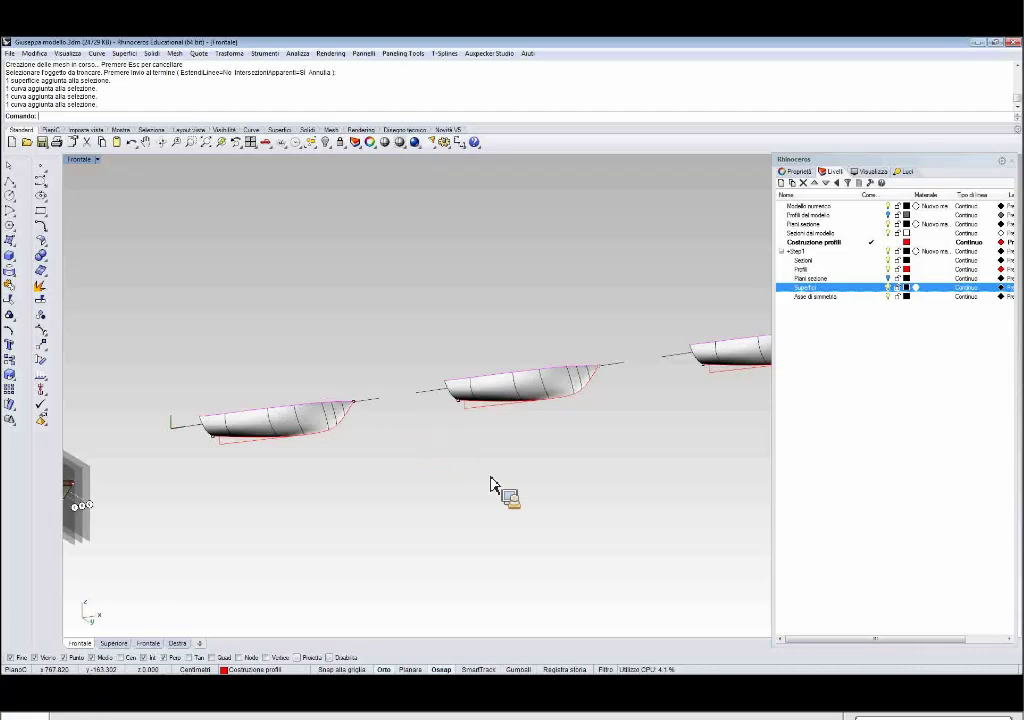
pyautogui.moveTo(491, 478); pyautogui.dragTo(491, 478, button='right')
pyautogui.moveTo(496, 384); pyautogui.dragTo(475, 395, button='right')
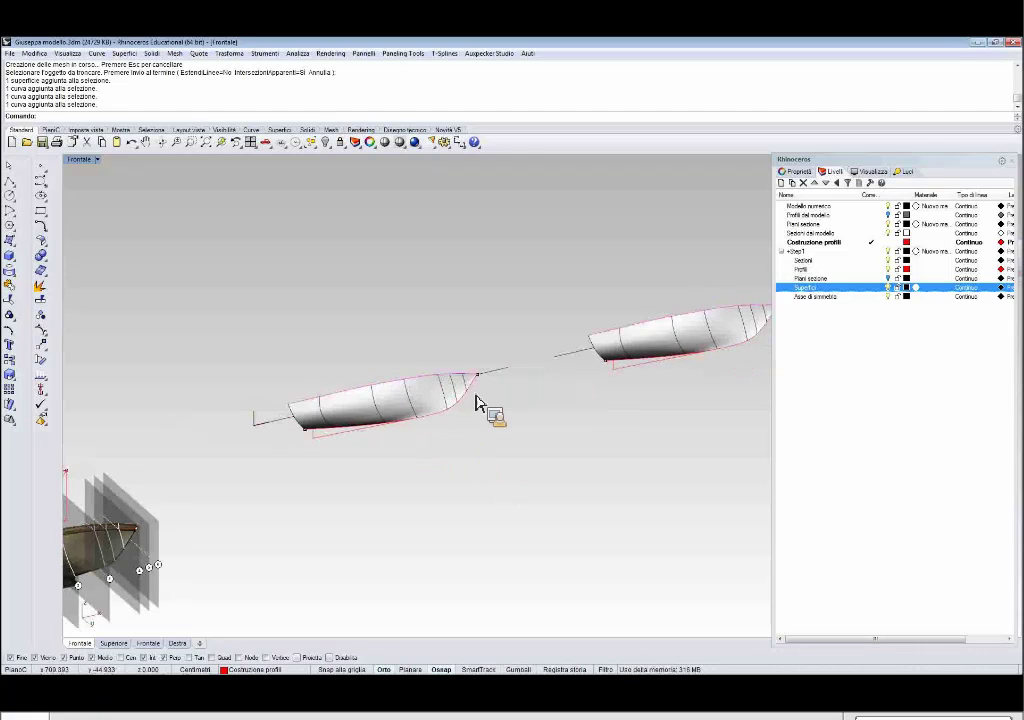
pyautogui.scroll(14, 479, 391)
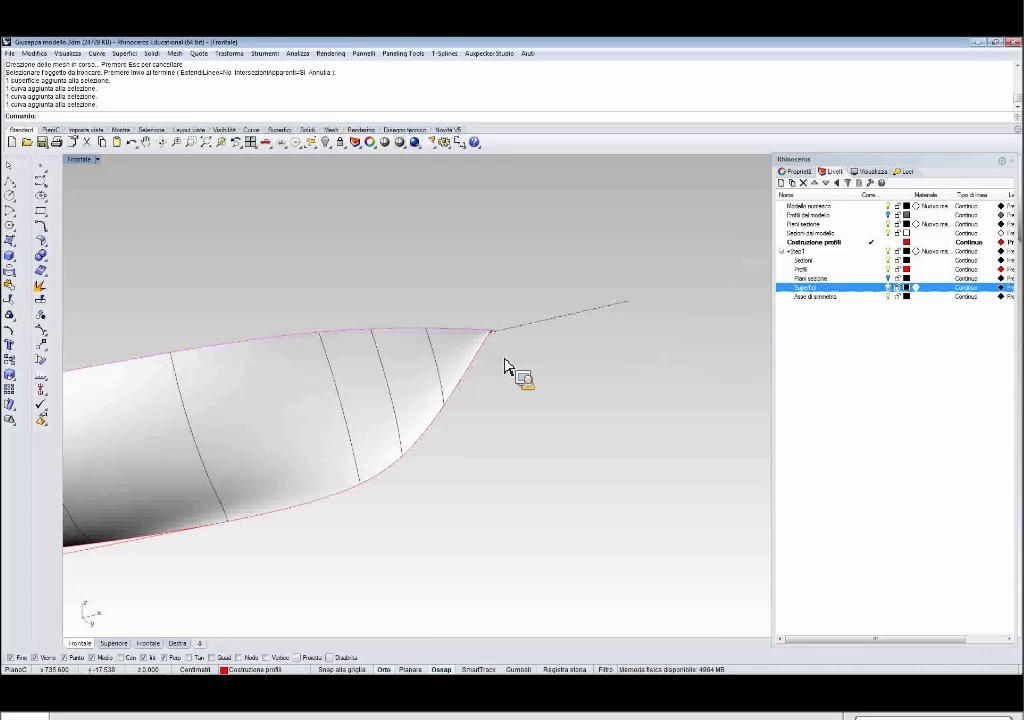
pyautogui.scroll(-8, 505, 367)
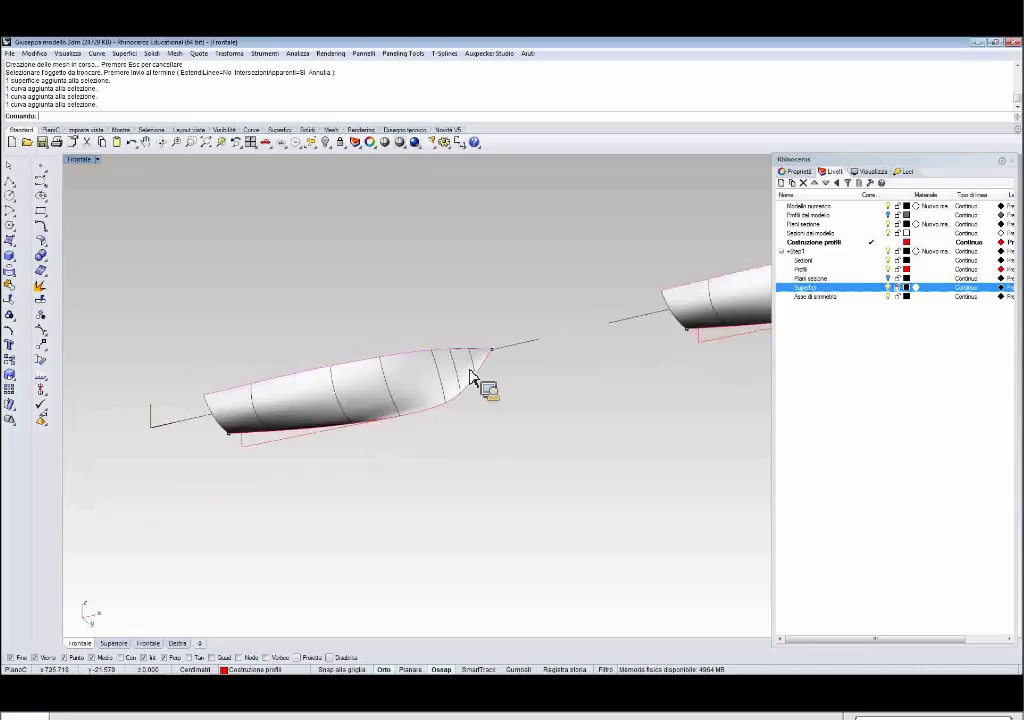
pyautogui.moveTo(417, 385); pyautogui.dragTo(450, 370, button='right')
pyautogui.scroll(6, 450, 370)
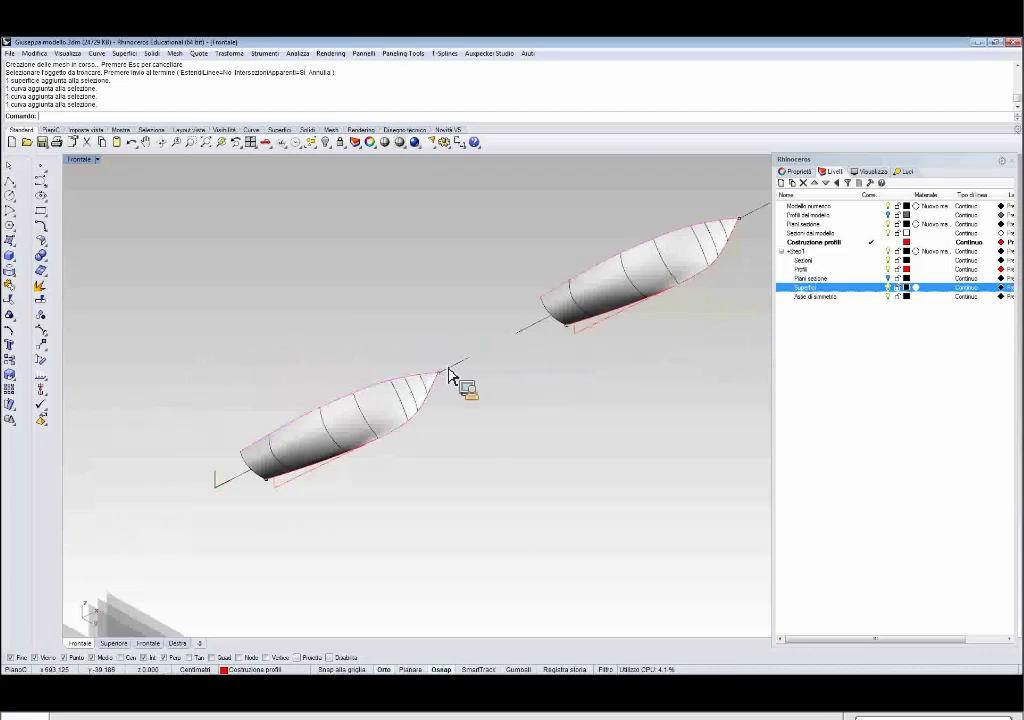
pyautogui.scroll(-6, 430, 402)
pyautogui.scroll(-3, 336, 448)
pyautogui.scroll(3, 430, 407)
pyautogui.scroll(-4, 320, 464)
pyautogui.scroll(4, 443, 386)
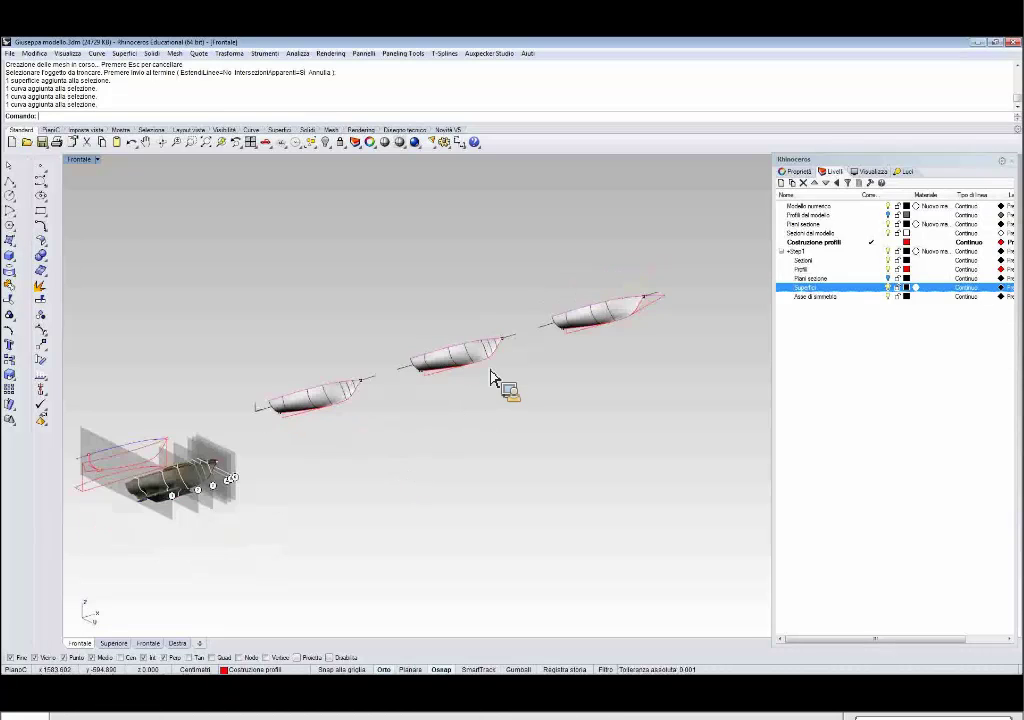
# Hide the second and third hulls with all their surfaces and curves.
pyautogui.moveTo(681, 434); pyautogui.dragTo(384, 240)
pyautogui.click(309, 146)
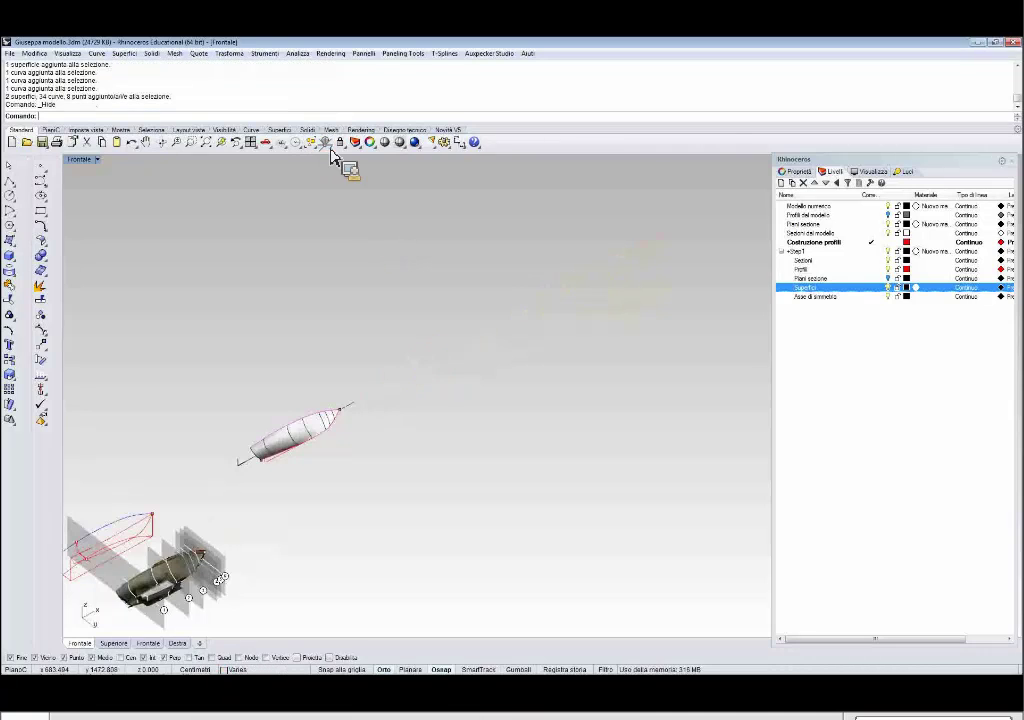
pyautogui.scroll(13, 334, 395)
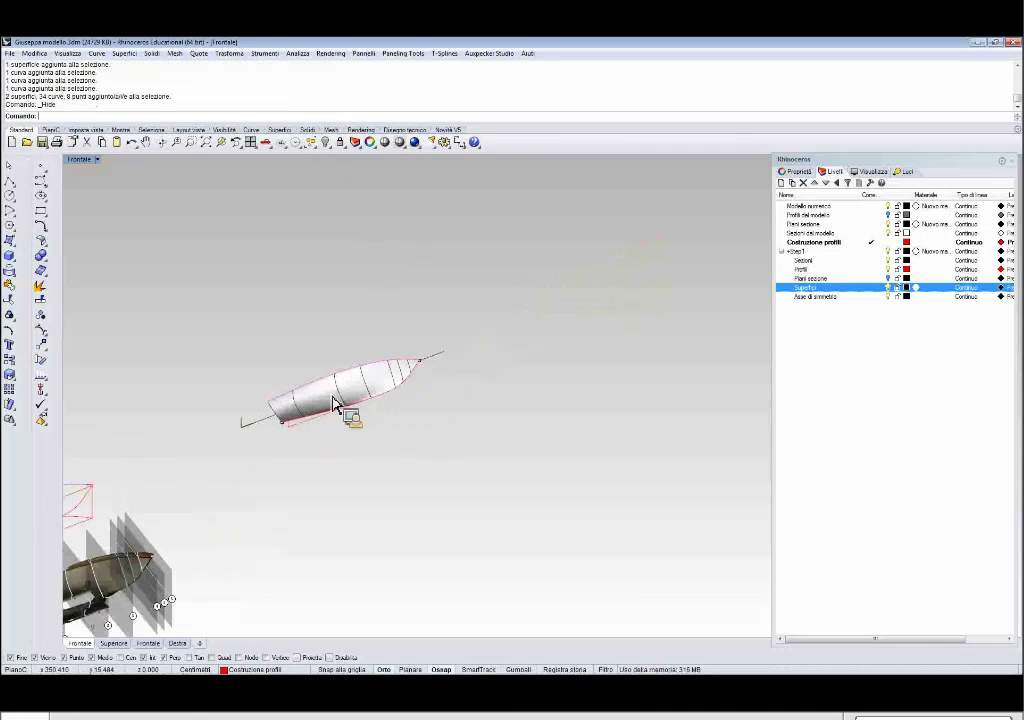
# Assign the first hull's network surface to the Superfici layer.
pyautogui.click(411, 361)
pyautogui.scroll(-10, 602, 407)
pyautogui.click(389, 488)
pyautogui.scroll(-6, 473, 379)
pyautogui.moveTo(873, 240); pyautogui.dragTo(855, 300)
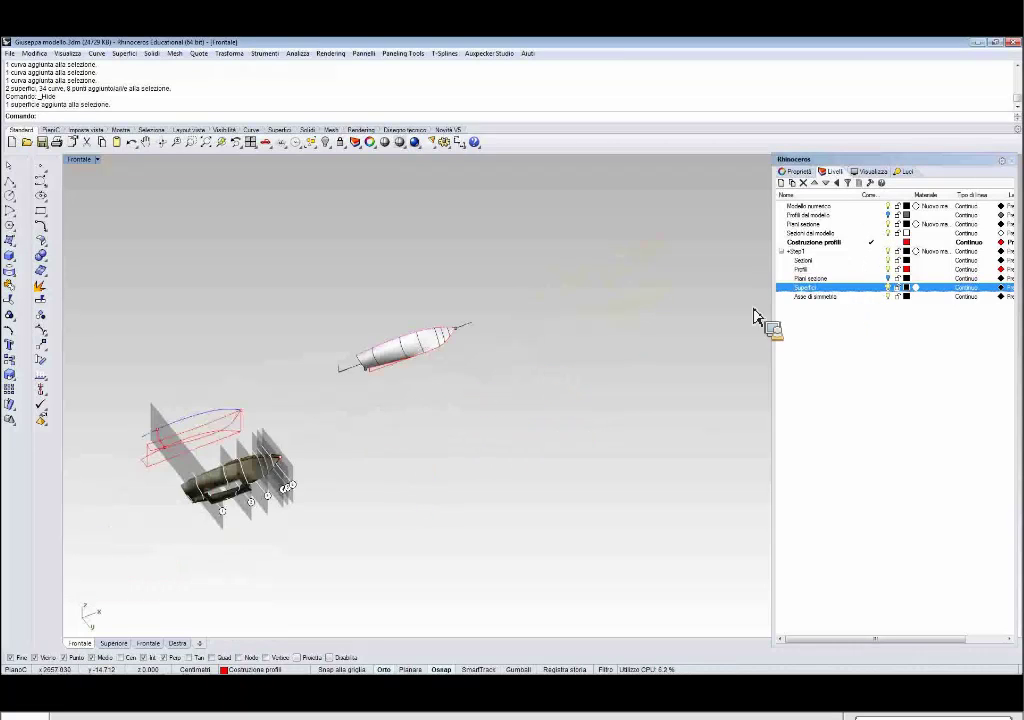
pyautogui.scroll(10, 427, 359)
pyautogui.click(437, 309)
pyautogui.click(799, 173)
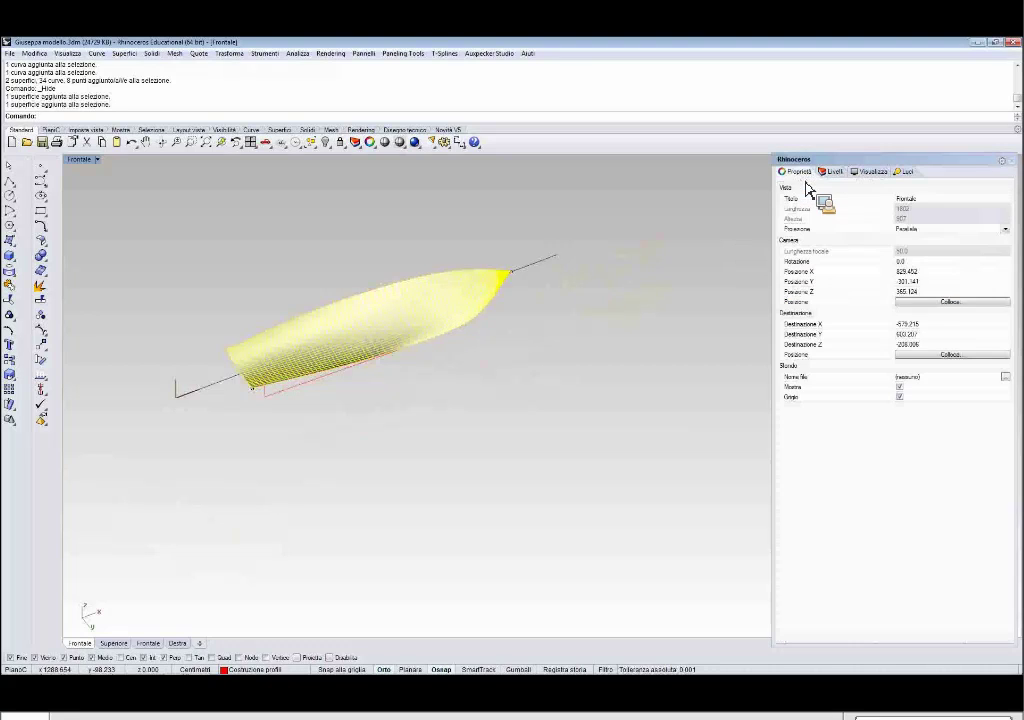
pyautogui.click(1006, 236)
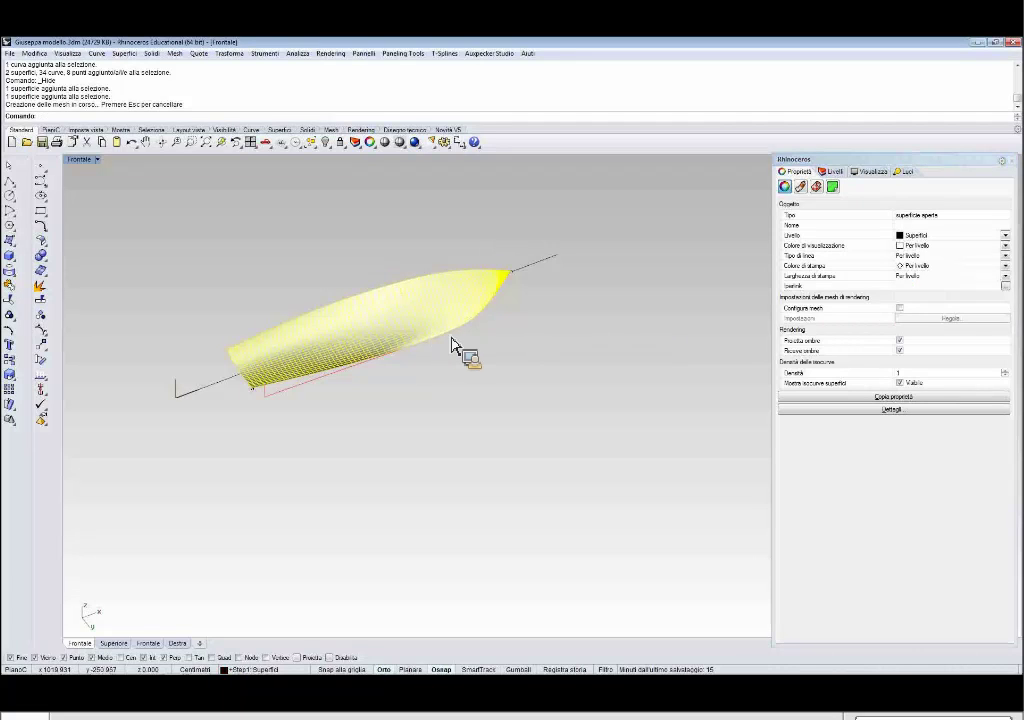
# Make Superfici the current layer and turn off the Modello numerico, Piani sezione, Sezioni del modello and Costruzione profili layers.
pyautogui.click(831, 171)
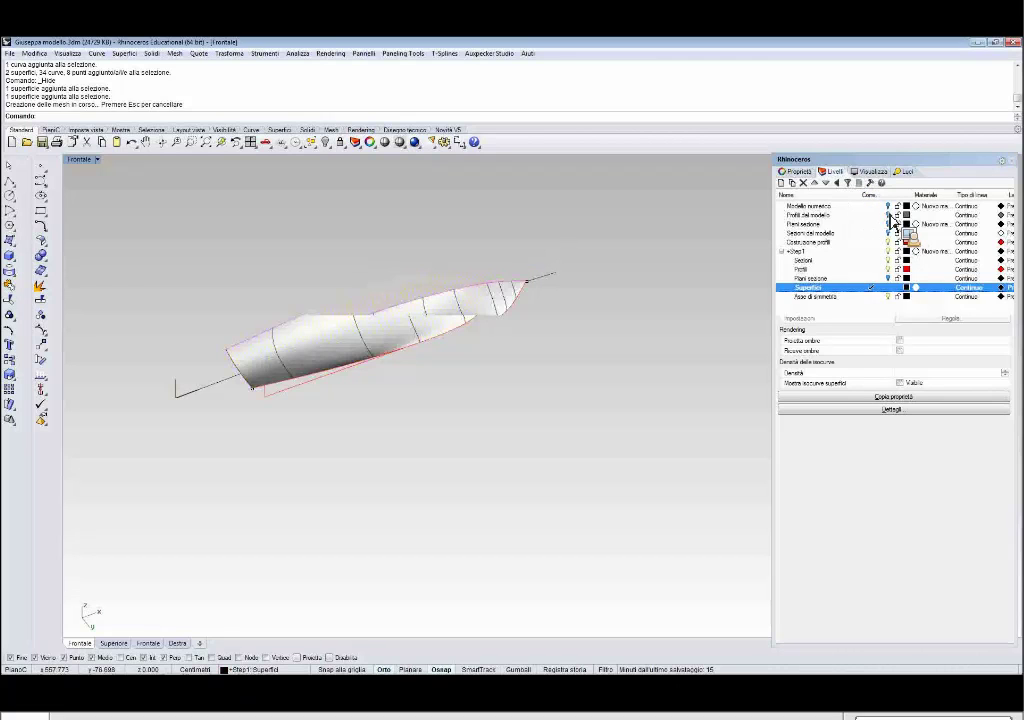
pyautogui.moveTo(894, 243); pyautogui.dragTo(827, 287)
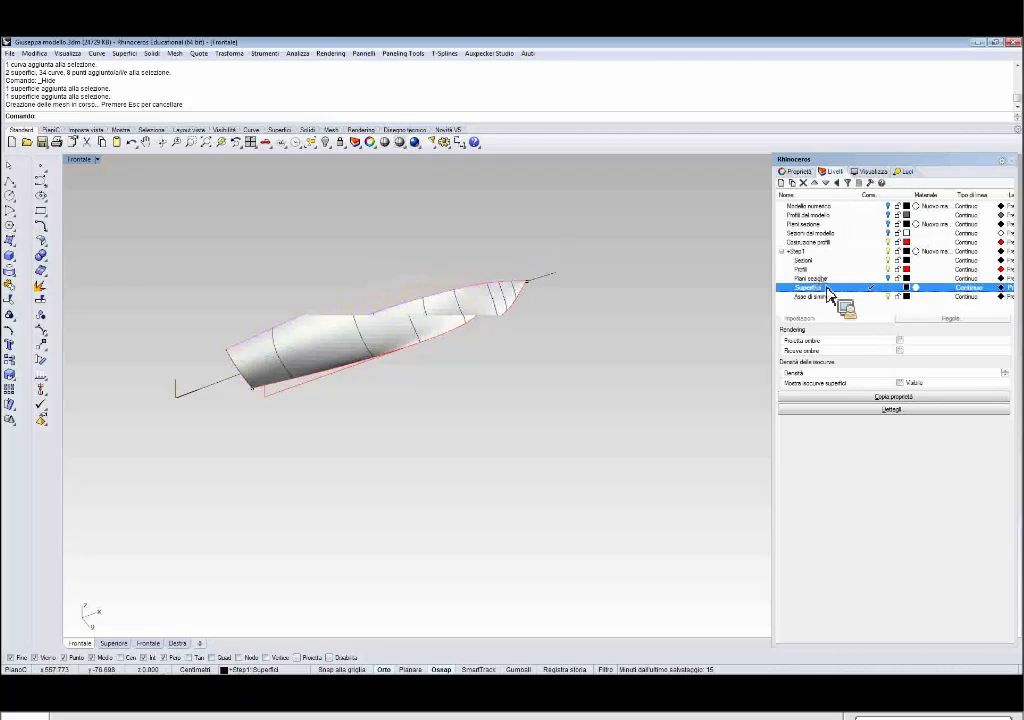
pyautogui.click(890, 243)
pyautogui.moveTo(633, 277); pyautogui.dragTo(499, 307, button='right')
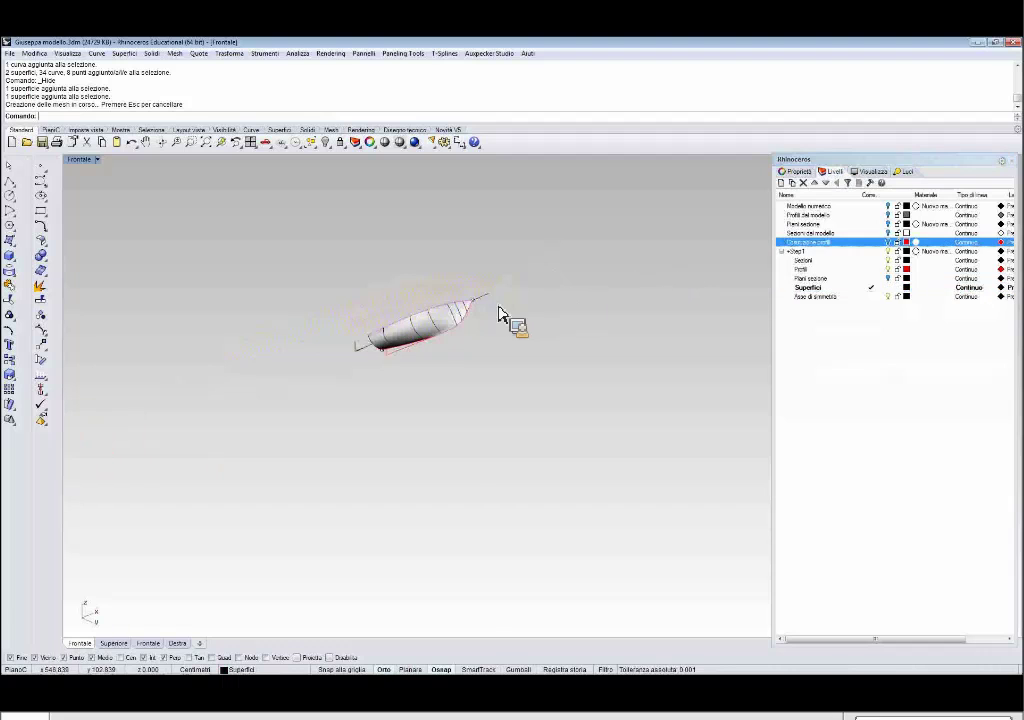
pyautogui.scroll(8, 437, 314)
pyautogui.moveTo(446, 329); pyautogui.dragTo(448, 333, button='right')
pyautogui.scroll(4, 463, 320)
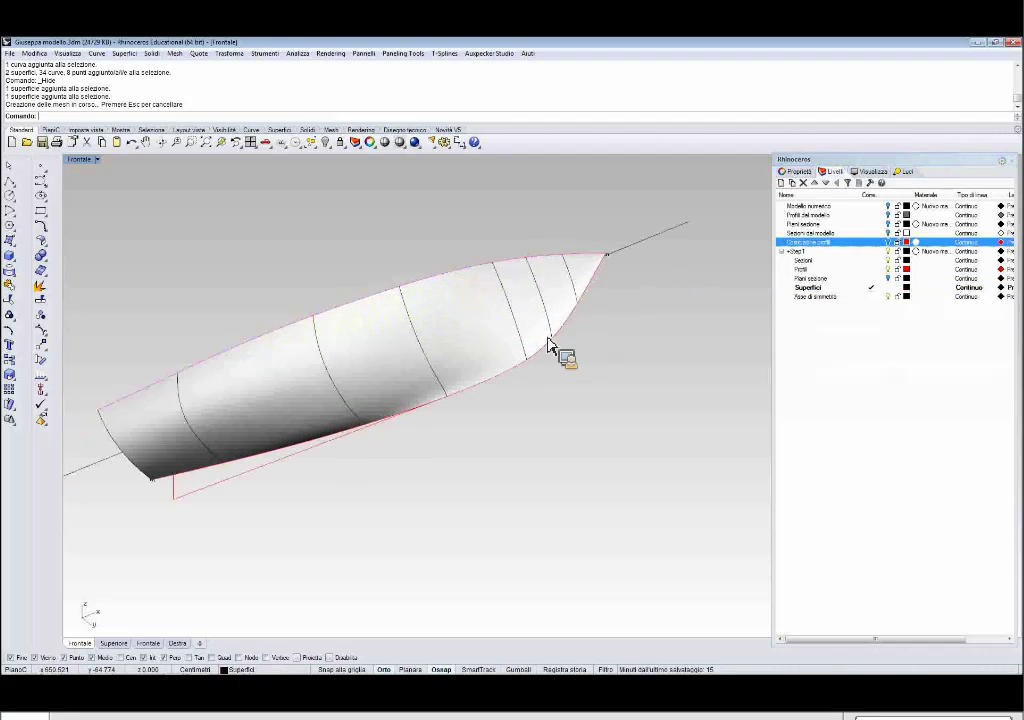
# Run a curvature analysis on the first hull's network surface.
pyautogui.moveTo(549, 345); pyautogui.dragTo(381, 374, button='right')
pyautogui.click(381, 374)
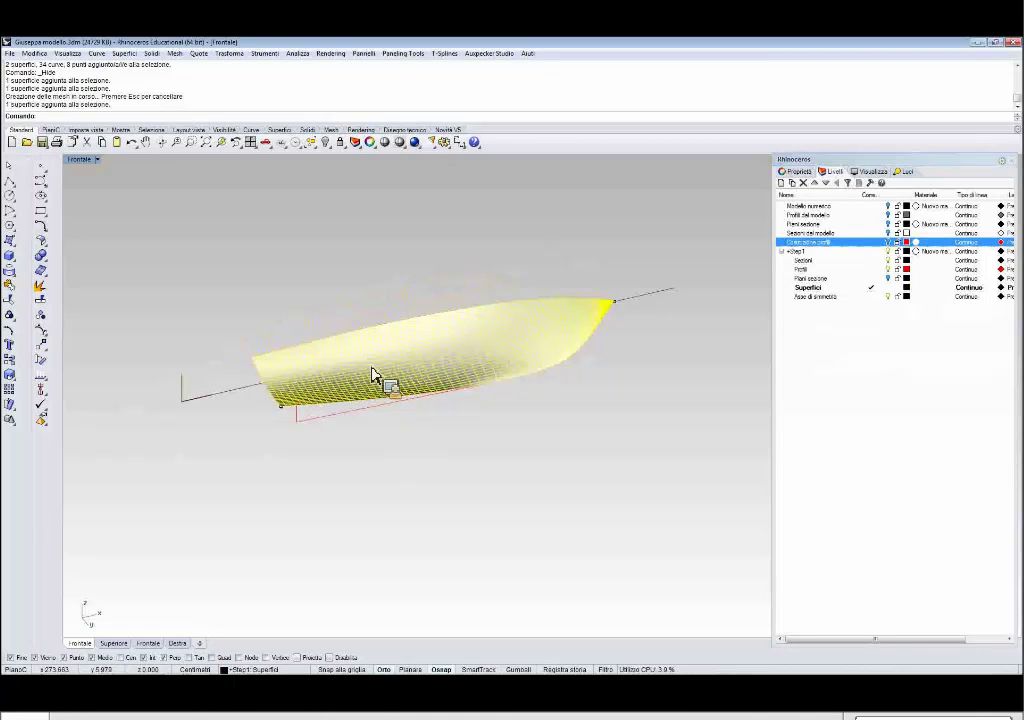
pyautogui.click(495, 456)
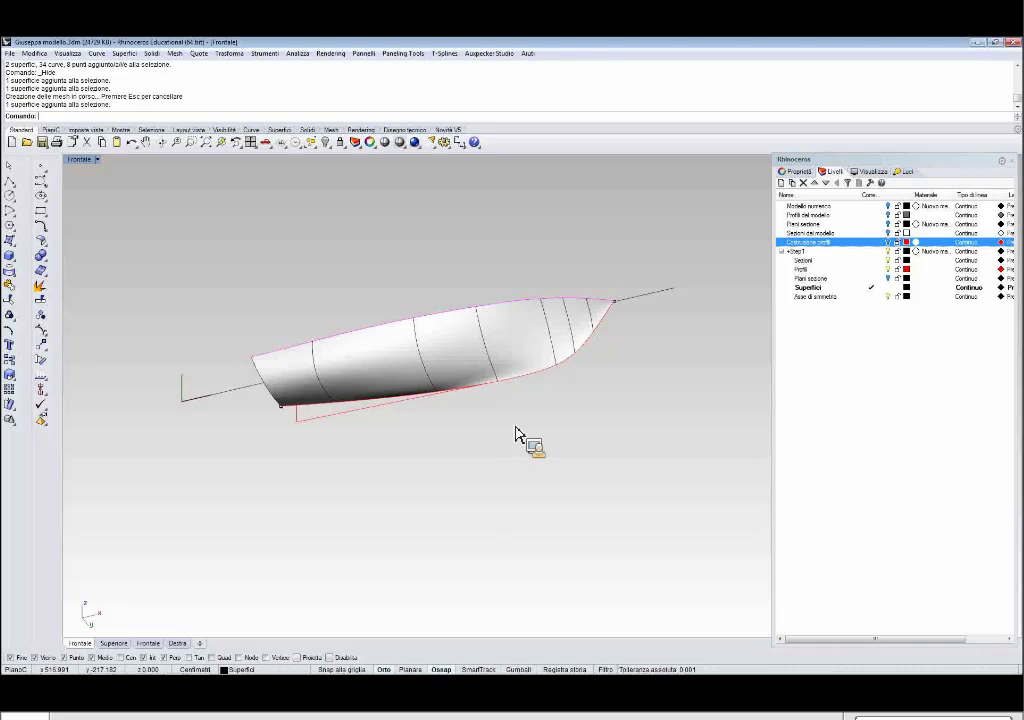
pyautogui.moveTo(111, 344); pyautogui.dragTo(48, 347, button='right')
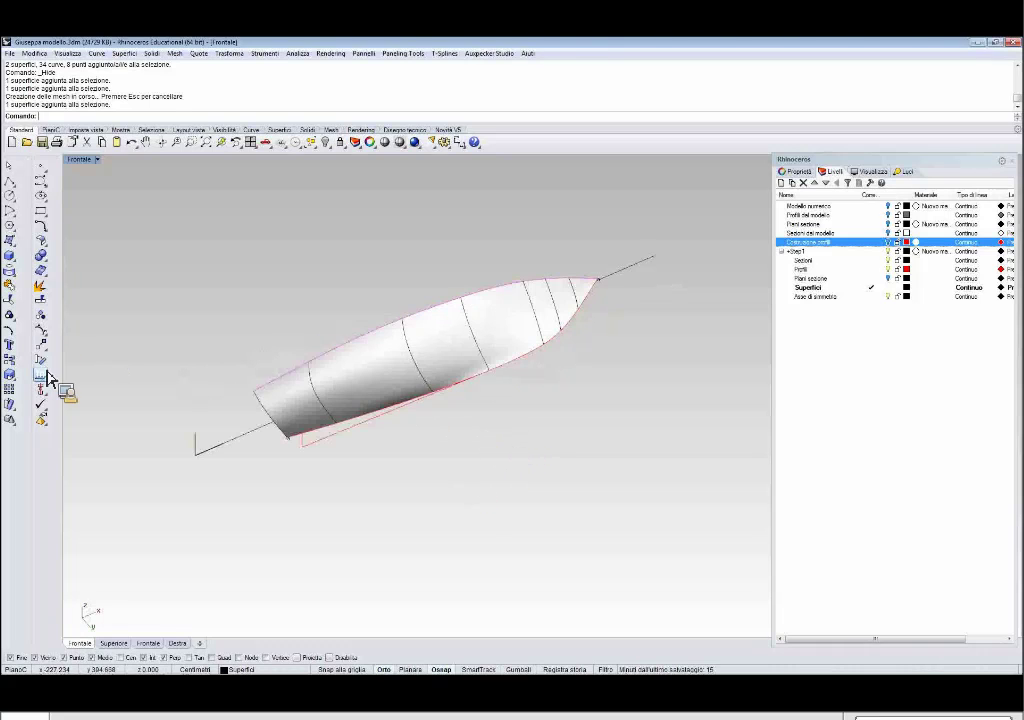
pyautogui.click(48, 380)
pyautogui.click(76, 413)
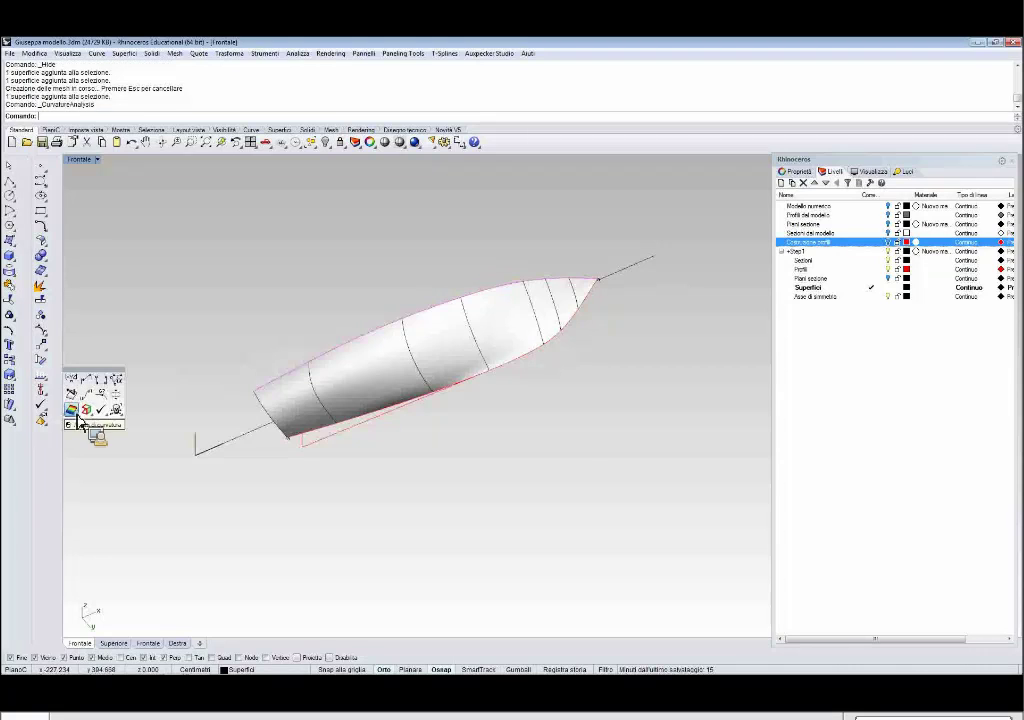
pyautogui.click(384, 393)
pyautogui.press('Return')
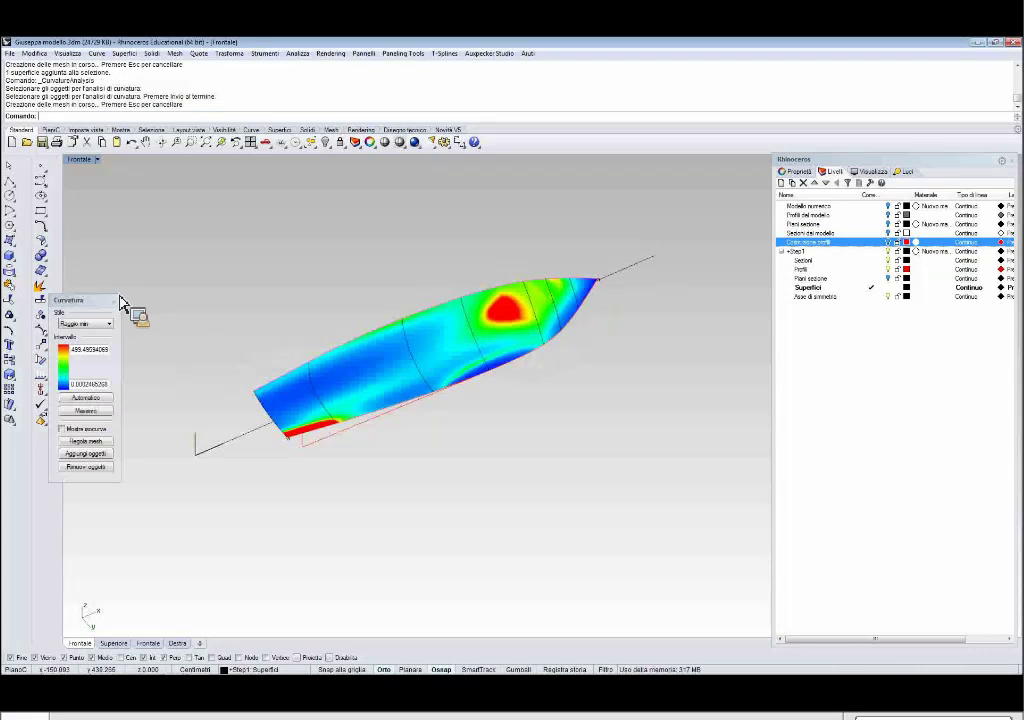
# Examine the minimum-radius curvature map along the hull from bow to stern, inside and outside, and close the analysis.
pyautogui.moveTo(530, 380); pyautogui.dragTo(455, 452, button='right')
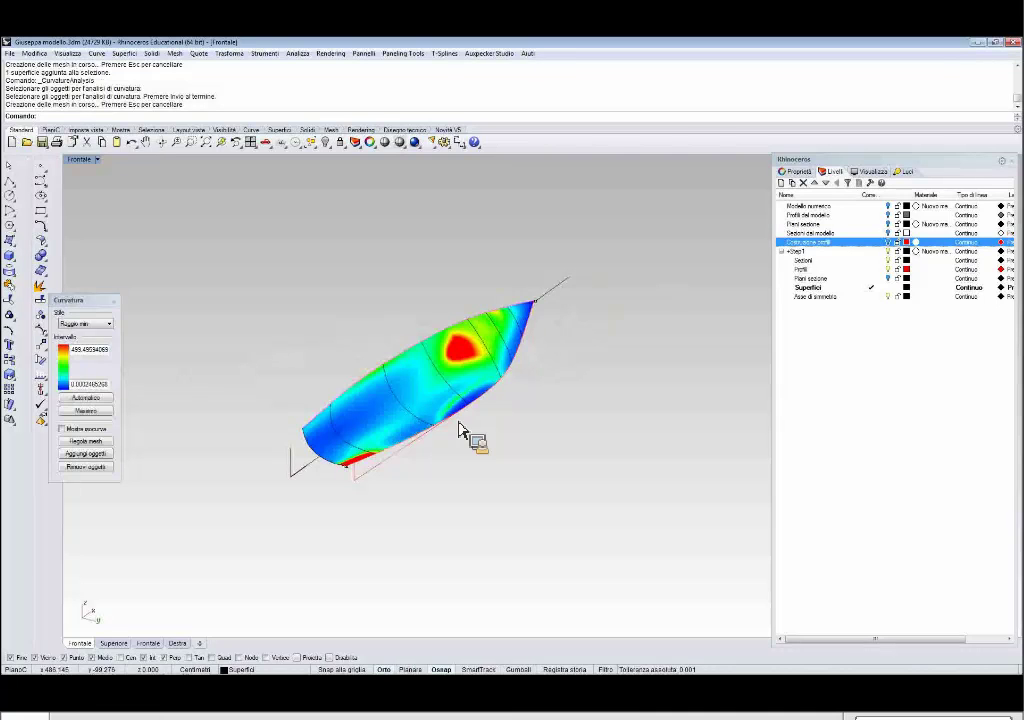
pyautogui.scroll(3, 470, 416)
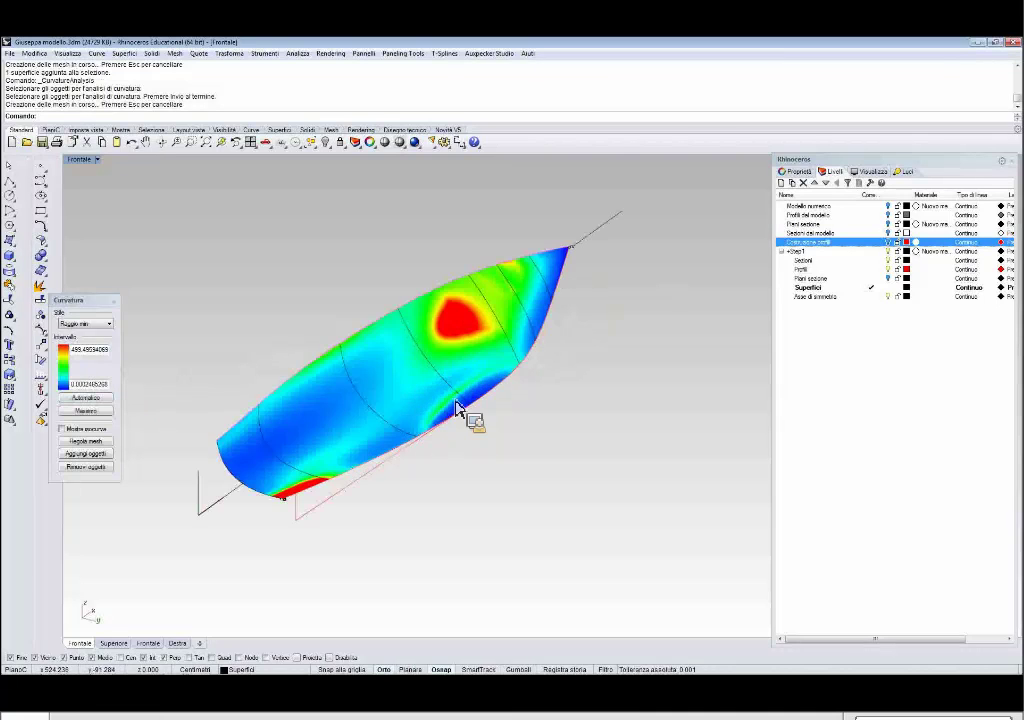
pyautogui.scroll(-4, 479, 418)
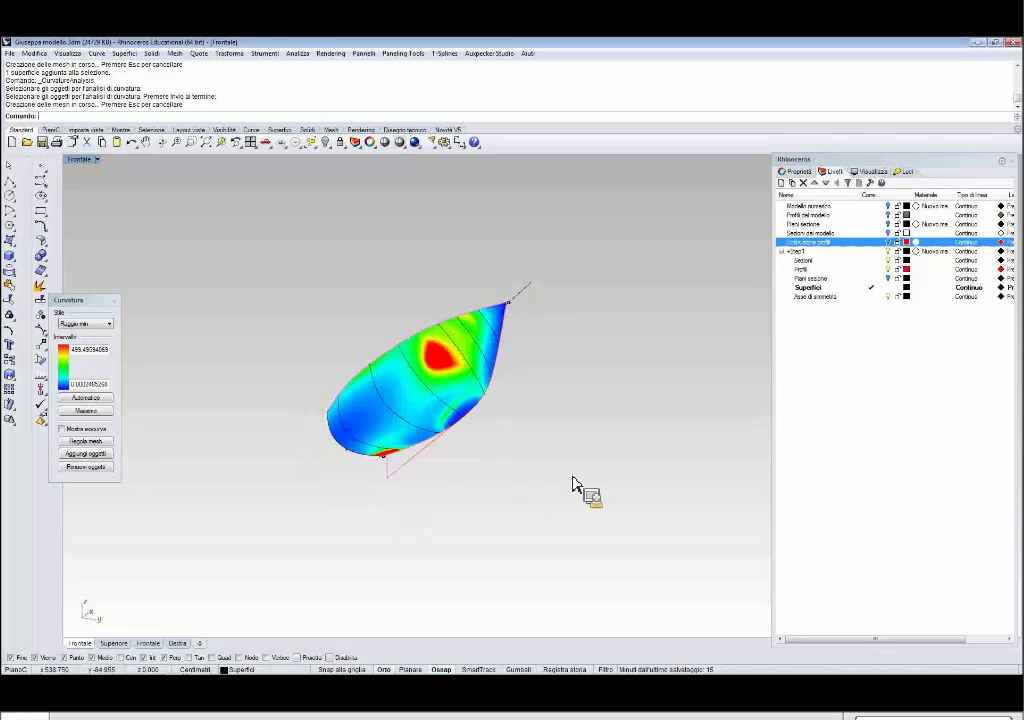
pyautogui.moveTo(624, 409); pyautogui.dragTo(642, 376, button='right')
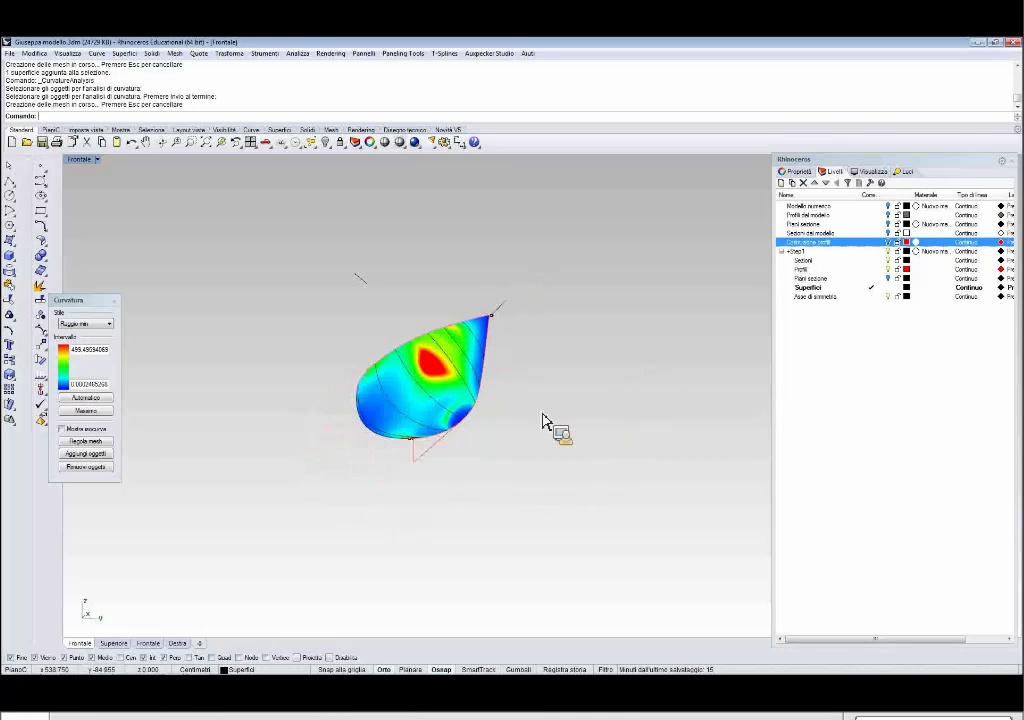
pyautogui.moveTo(286, 441); pyautogui.dragTo(528, 393, button='right')
pyautogui.moveTo(530, 517); pyautogui.dragTo(522, 363, button='right')
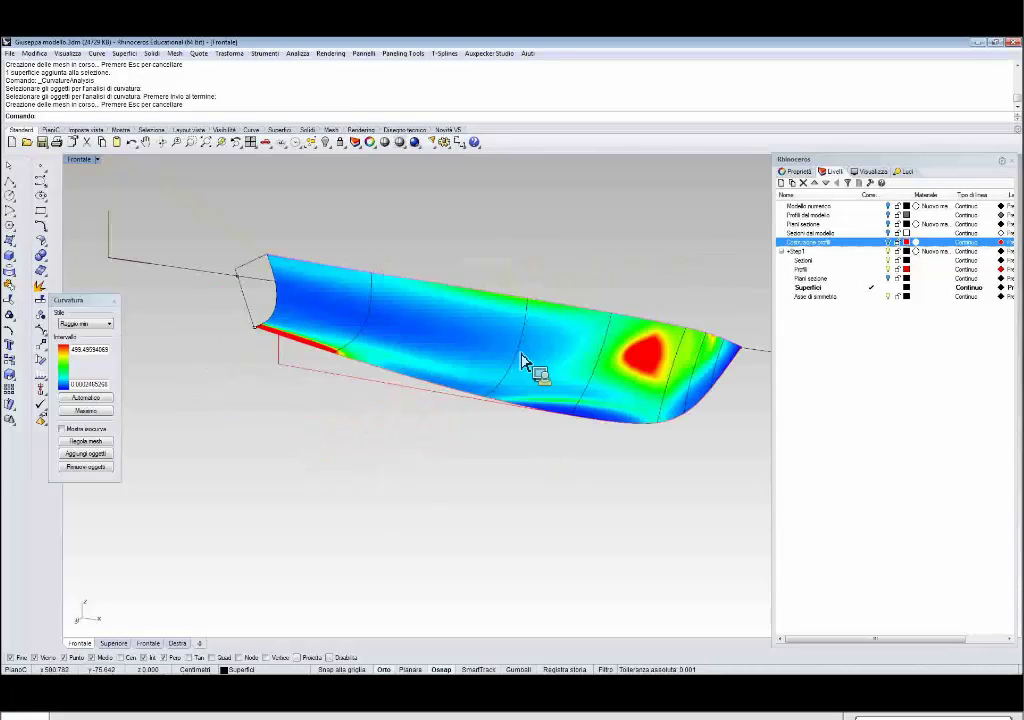
pyautogui.moveTo(557, 403); pyautogui.dragTo(408, 397, button='right')
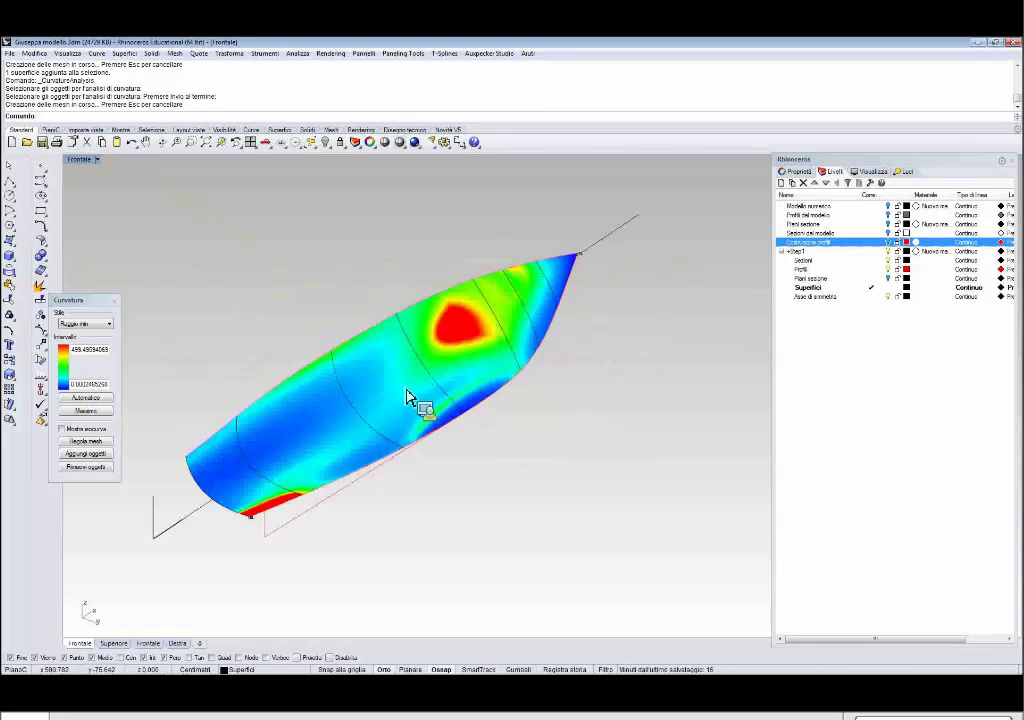
pyautogui.click(118, 305)
# Examine the half hull from outside and inside, and select the symmetry axis line.
pyautogui.scroll(-2, 413, 289)
pyautogui.moveTo(413, 290); pyautogui.dragTo(389, 354, button='right')
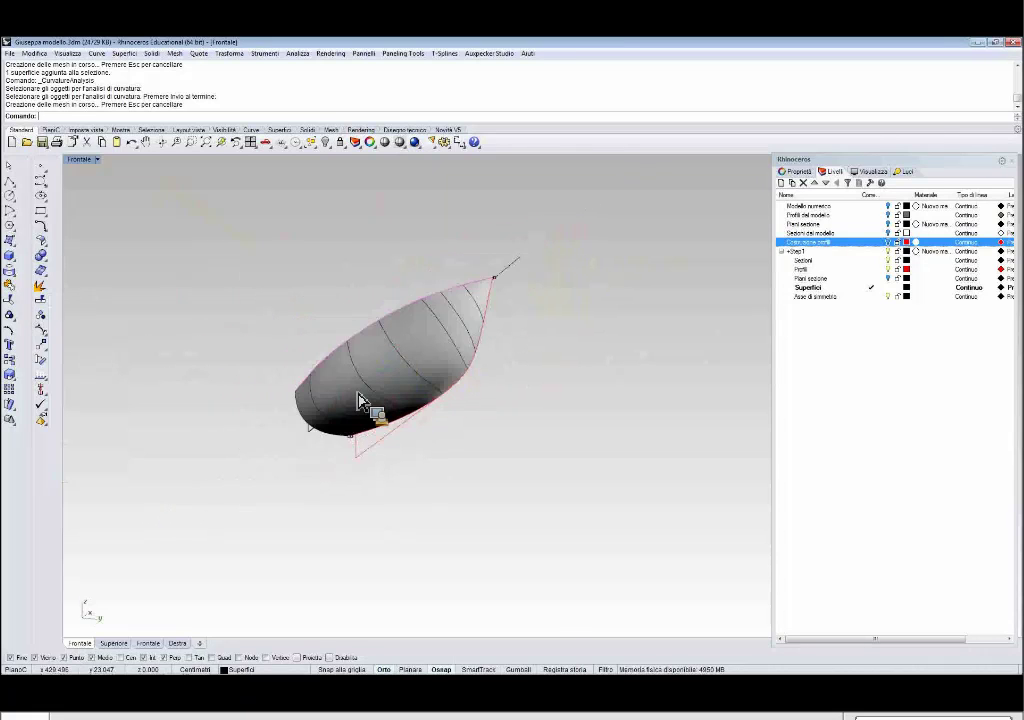
pyautogui.moveTo(407, 441); pyautogui.dragTo(461, 446, button='right')
pyautogui.moveTo(391, 501); pyautogui.dragTo(343, 443, button='right')
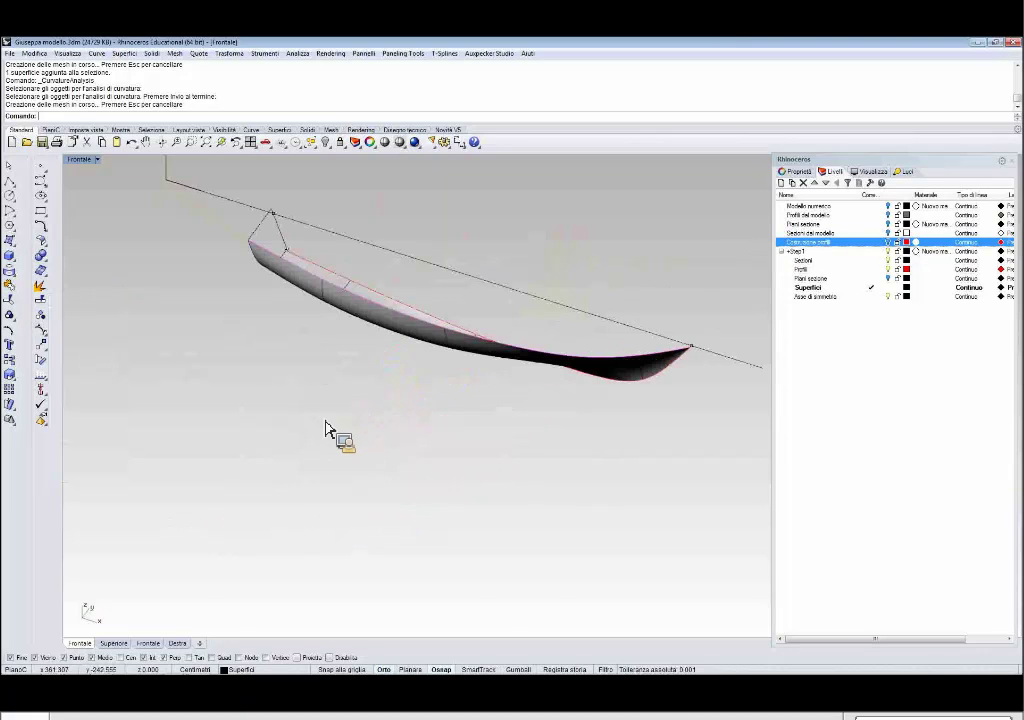
pyautogui.moveTo(354, 380); pyautogui.dragTo(422, 346, button='right')
pyautogui.click(426, 342)
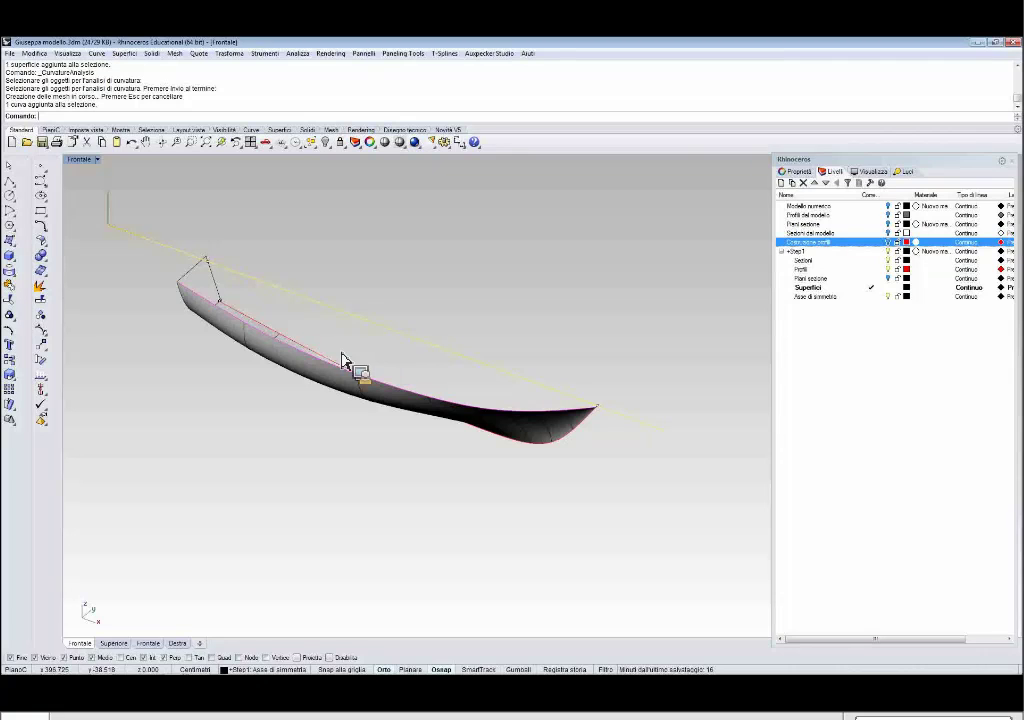
# Switch to the Foto folder, view the boat's bow in photo DSC_8640.JPG, close the photo and return to Rhinoceros.
pyautogui.hotkey('alt', 'Tab')
pyautogui.moveTo(145, 676); pyautogui.dragTo(466, 355)
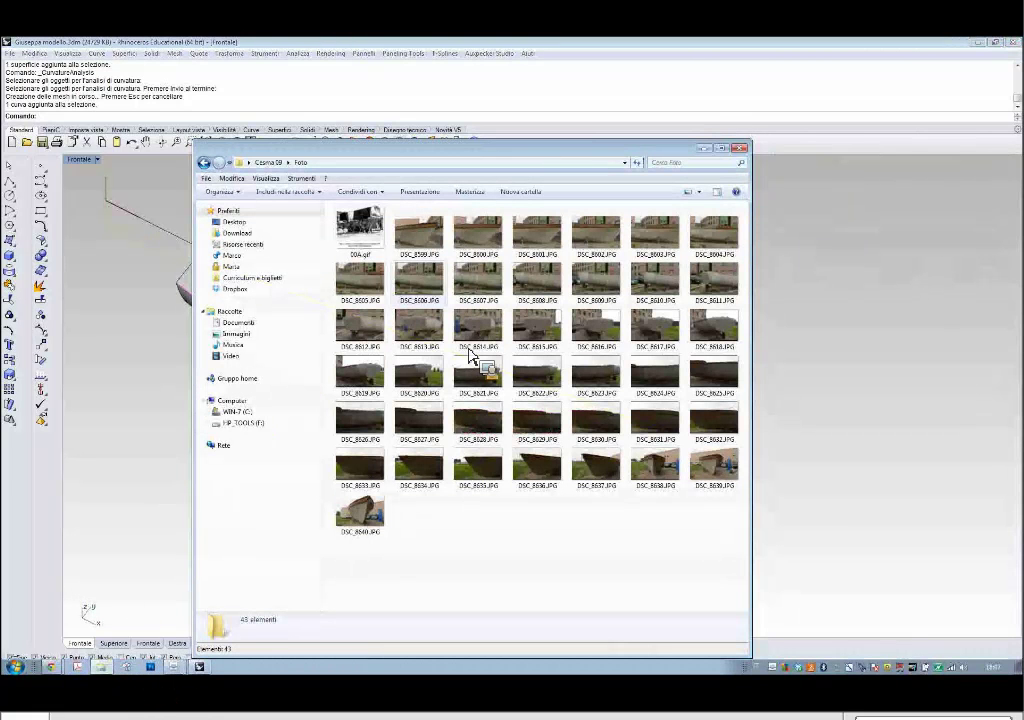
pyautogui.doubleClick(367, 511)
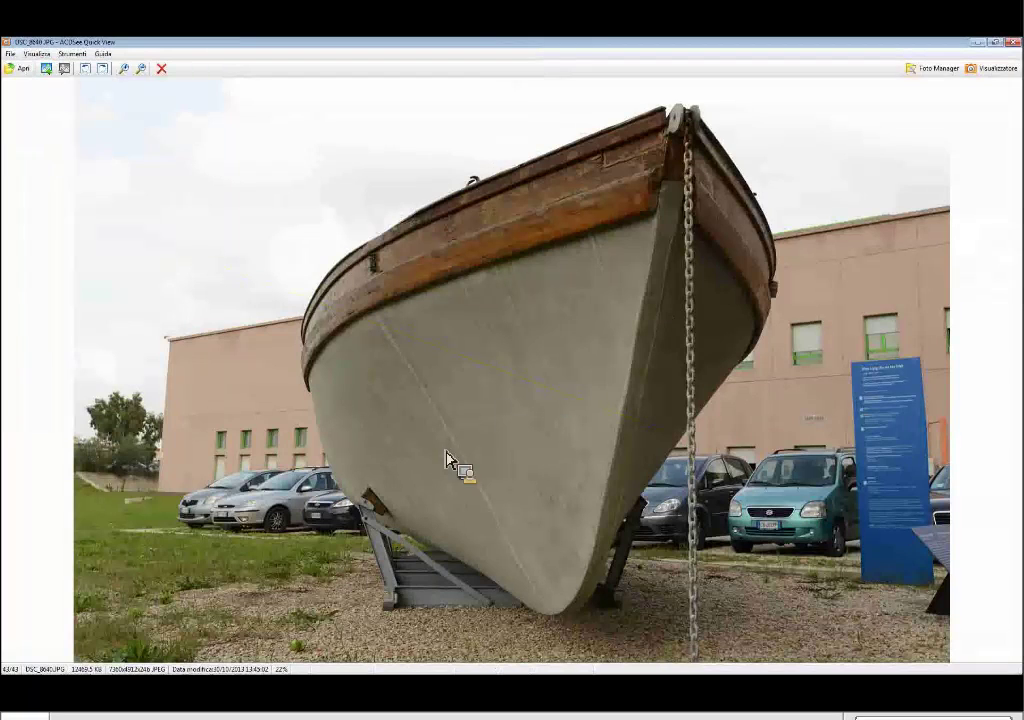
pyautogui.moveTo(768, 190); pyautogui.dragTo(969, 55)
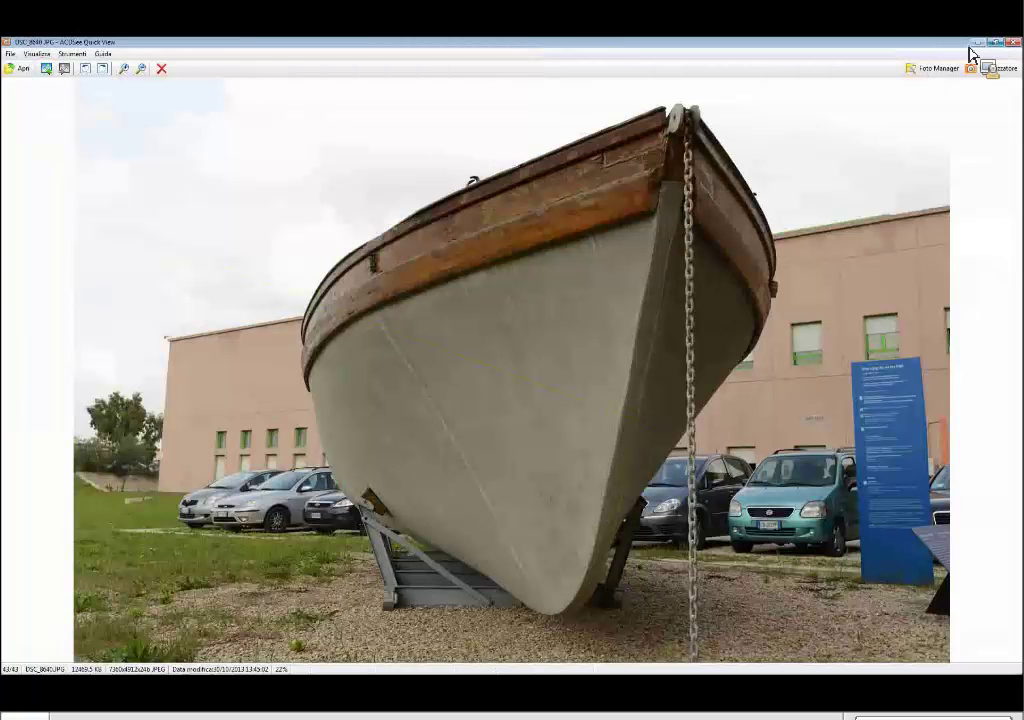
pyautogui.click(1012, 42)
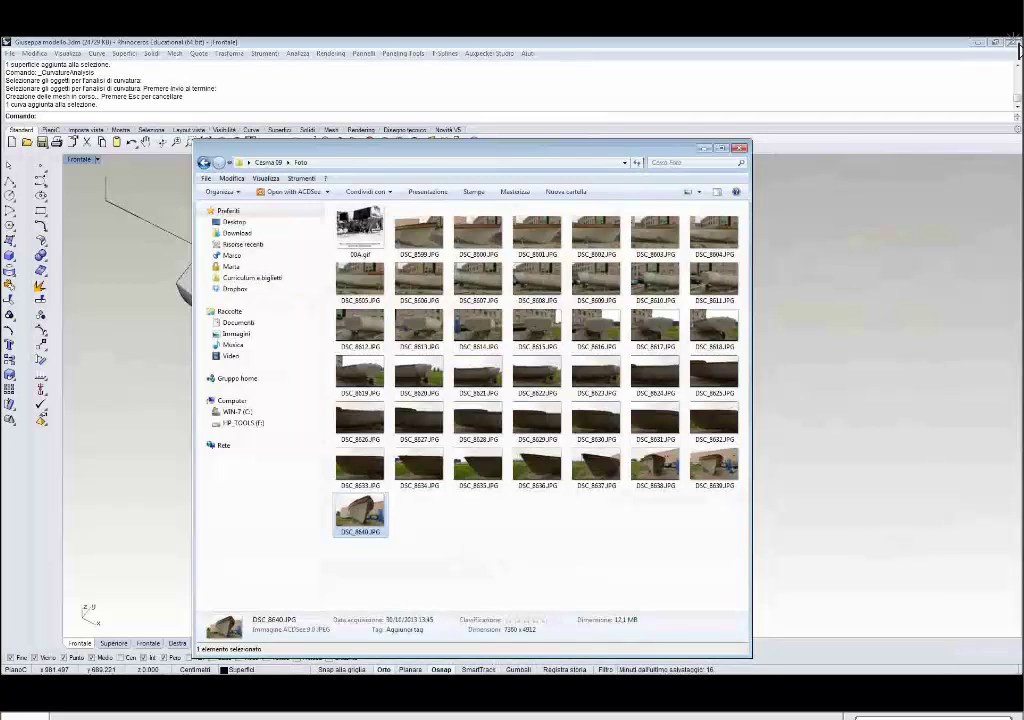
pyautogui.moveTo(296, 459); pyautogui.dragTo(557, 400)
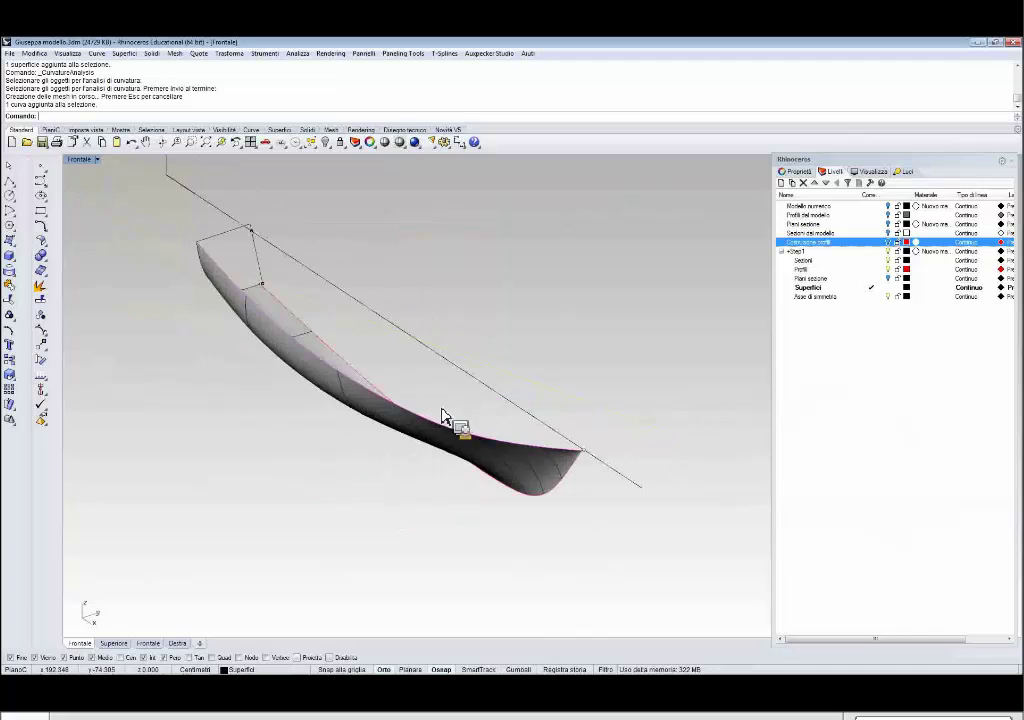
# Mirror a copy of the half hull surface across the symmetry axis, setting the construction plane to World Top for the reflection.
pyautogui.scroll(2, 442, 409)
pyautogui.moveTo(286, 308); pyautogui.dragTo(311, 341, button='right')
pyautogui.scroll(-2, 313, 336)
pyautogui.scroll(2, 288, 297)
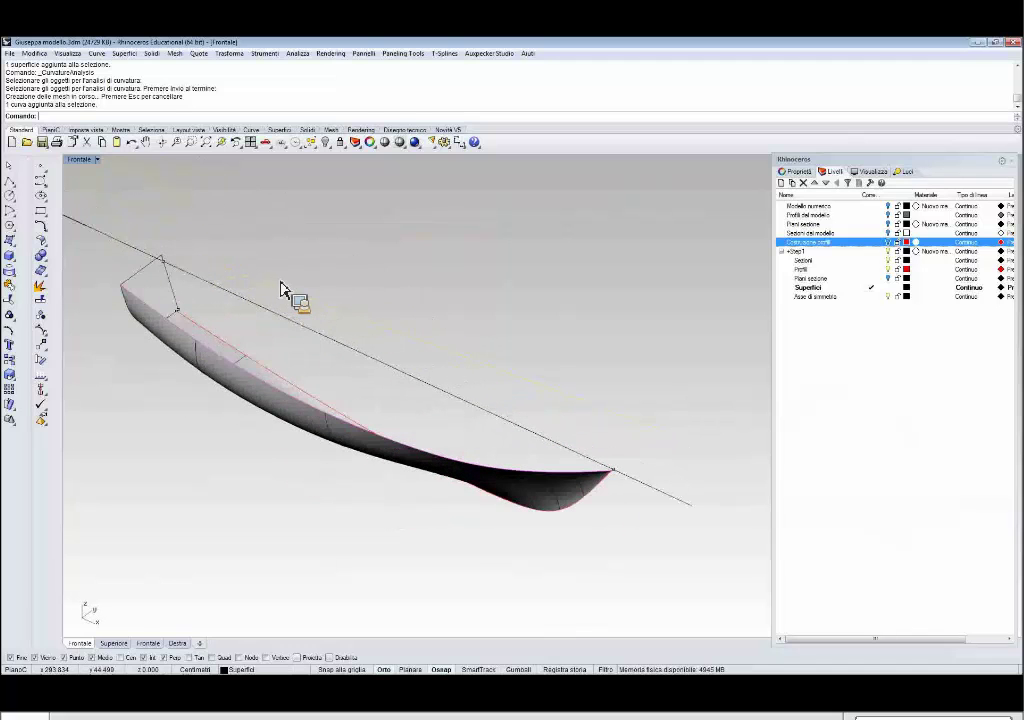
pyautogui.moveTo(288, 287)
pyautogui.mouseDown(button='right')
pyautogui.moveTo(430, 448)
pyautogui.moveTo(505, 418)
pyautogui.moveTo(512, 433)
pyautogui.mouseUp(button='right')
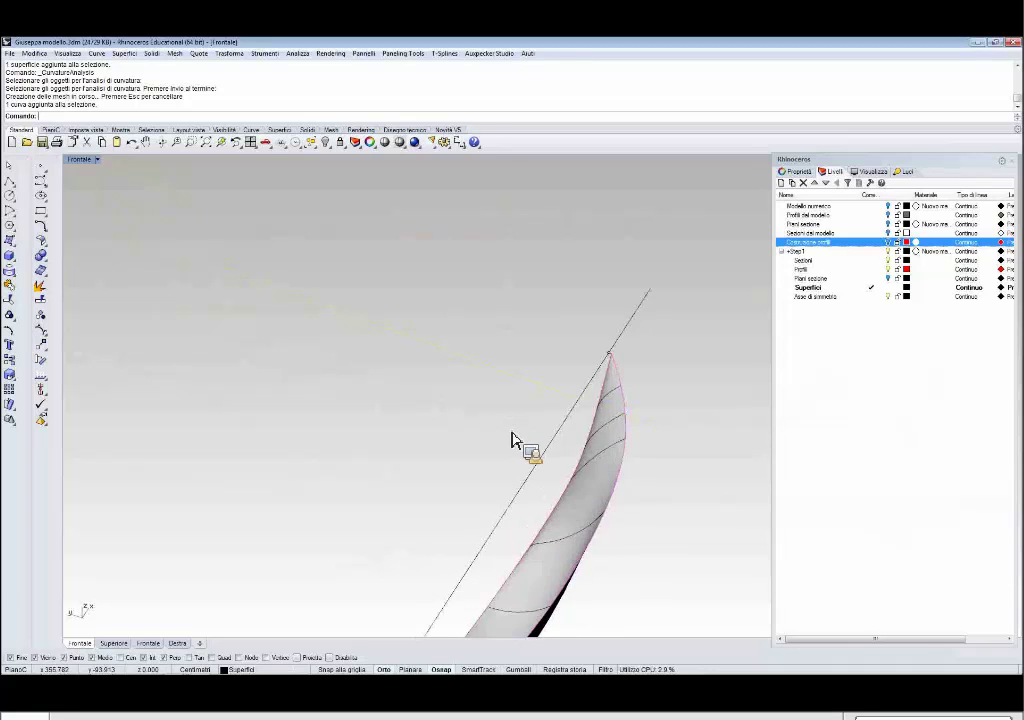
pyautogui.scroll(-3, 505, 431)
pyautogui.scroll(3, 546, 481)
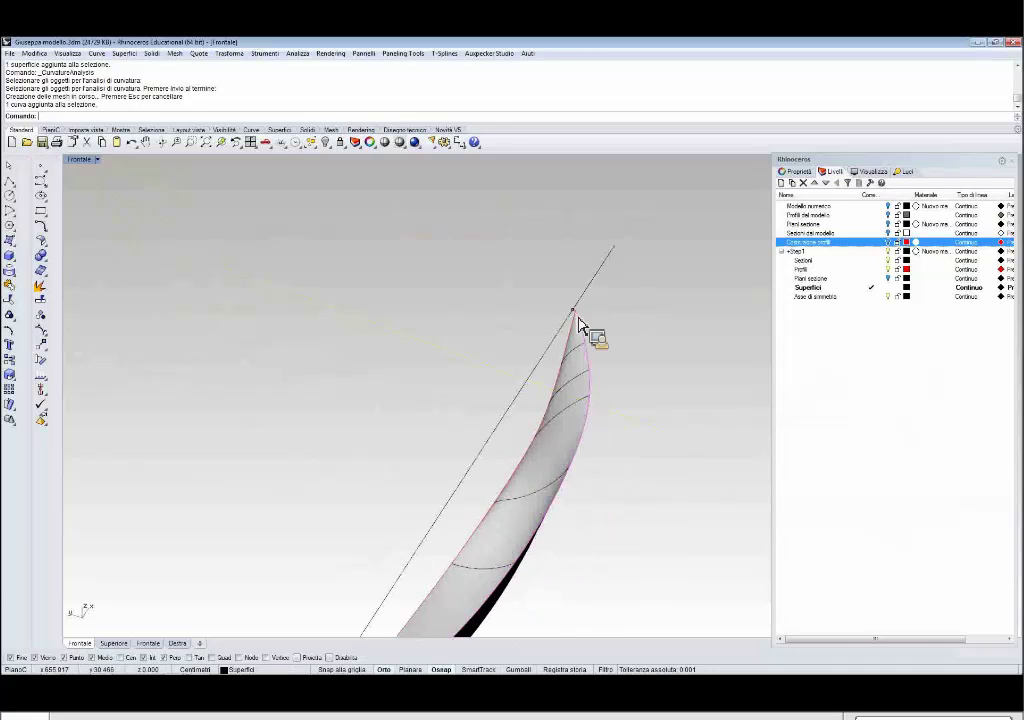
pyautogui.click(41, 345)
pyautogui.click(530, 420)
pyautogui.press('Return')
pyautogui.click(491, 347)
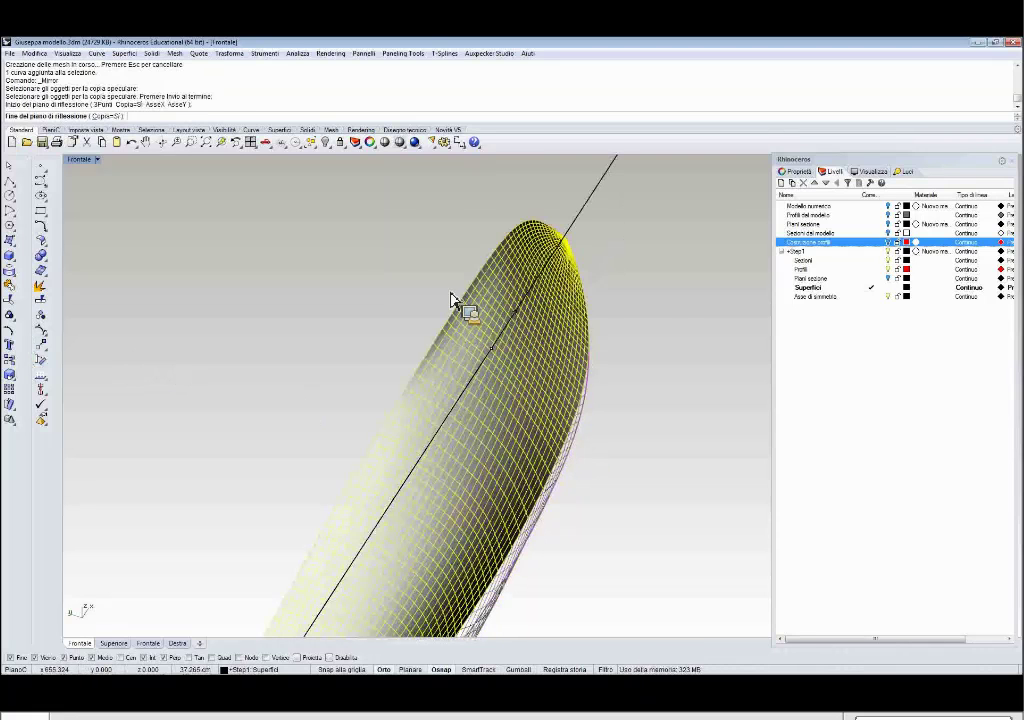
pyautogui.click(51, 132)
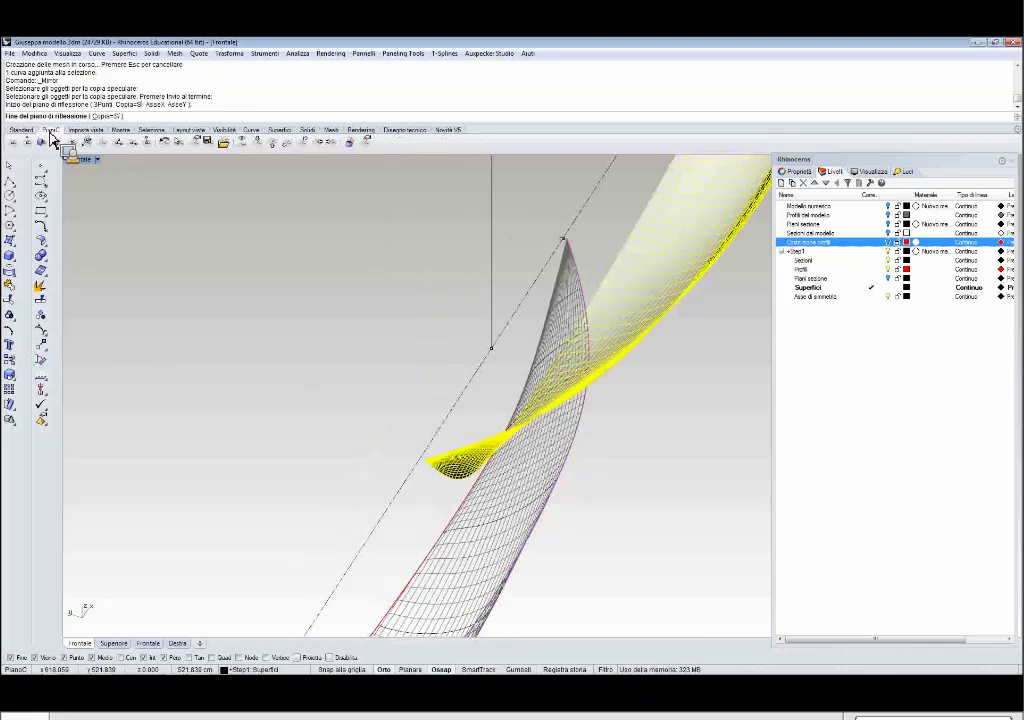
pyautogui.click(256, 146)
pyautogui.scroll(-6, 576, 234)
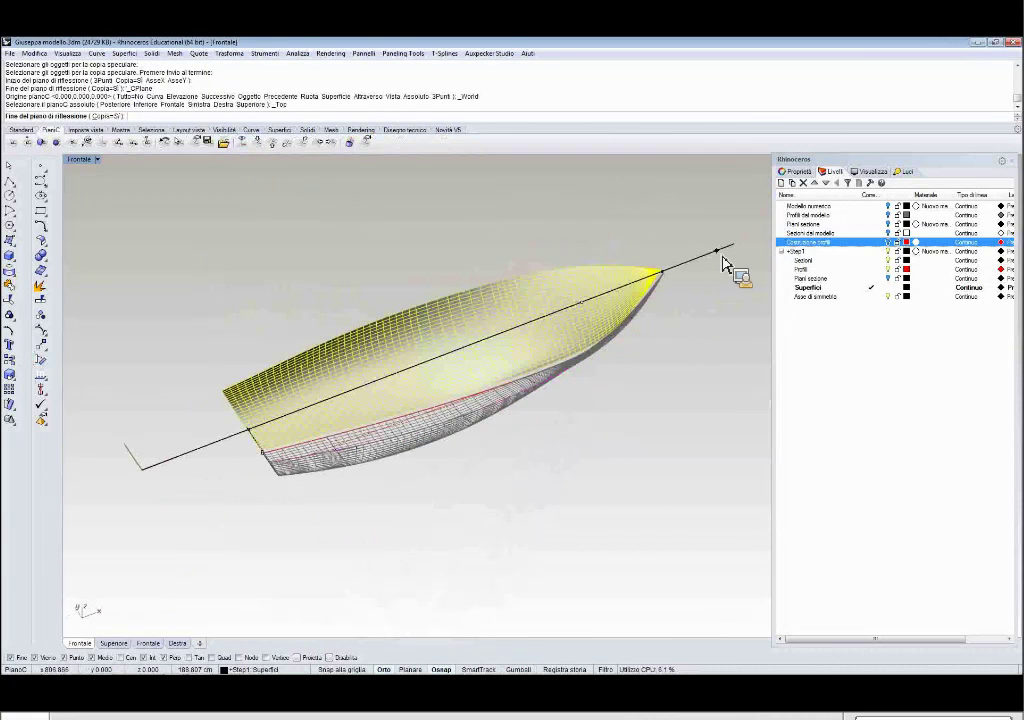
pyautogui.click(713, 268)
# Sweep the short line at the bow tip along the facing surface edges of both hull halves to close the gap between them.
pyautogui.moveTo(713, 268); pyautogui.dragTo(534, 188, button='right')
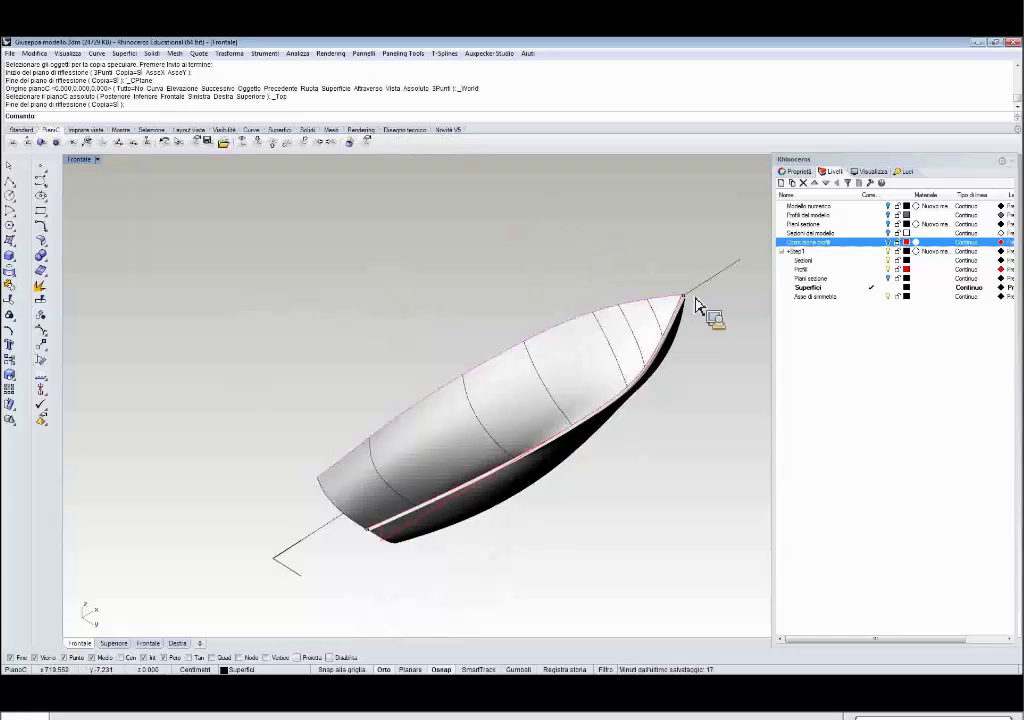
pyautogui.scroll(5, 686, 313)
pyautogui.scroll(-3, 686, 316)
pyautogui.moveTo(496, 549); pyautogui.dragTo(606, 361, button='right')
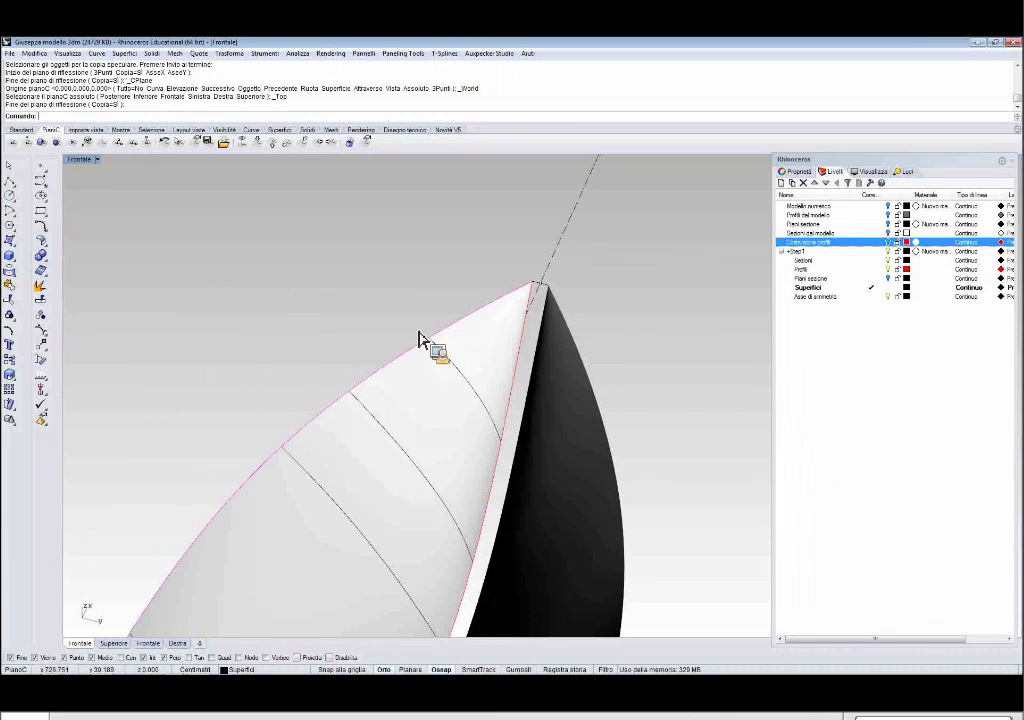
pyautogui.scroll(5, 538, 284)
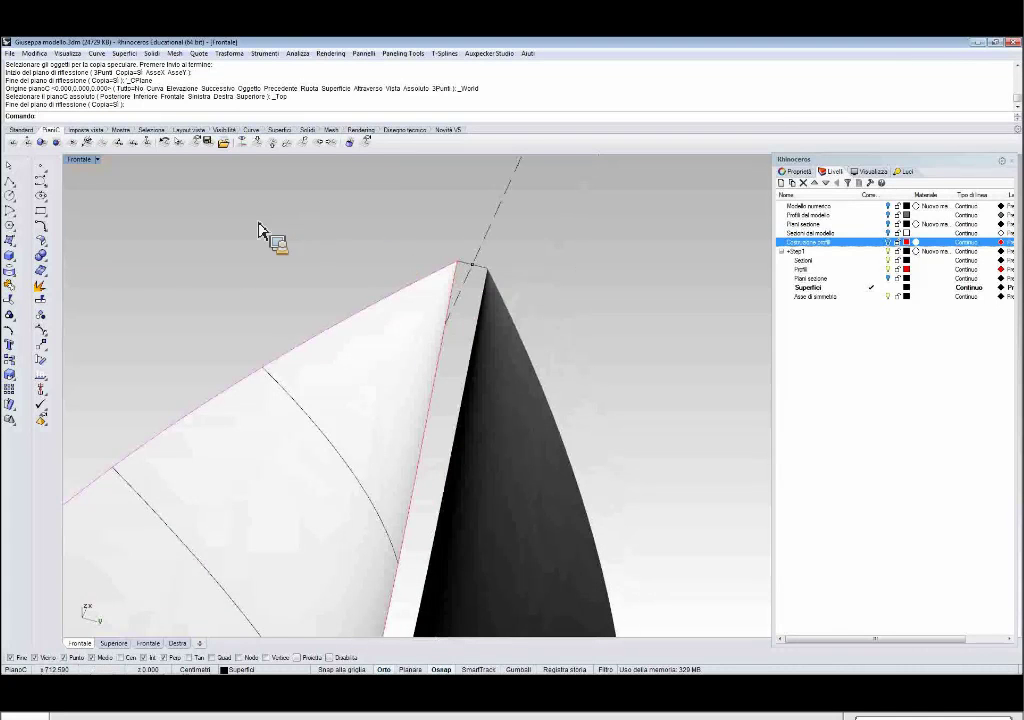
pyautogui.click(11, 242)
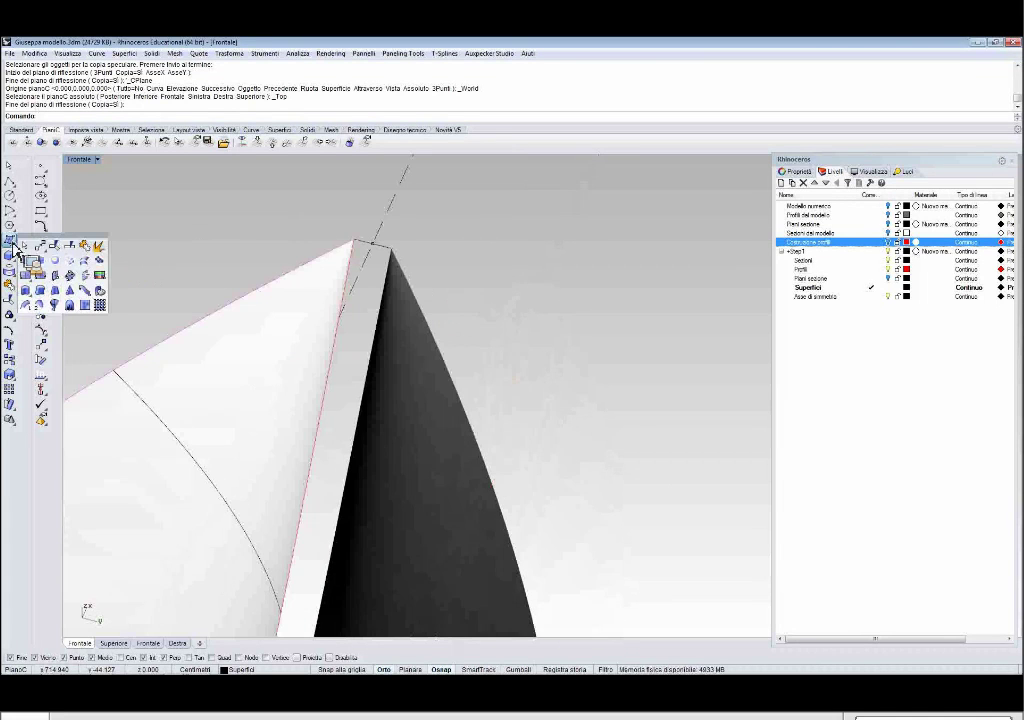
pyautogui.click(41, 308)
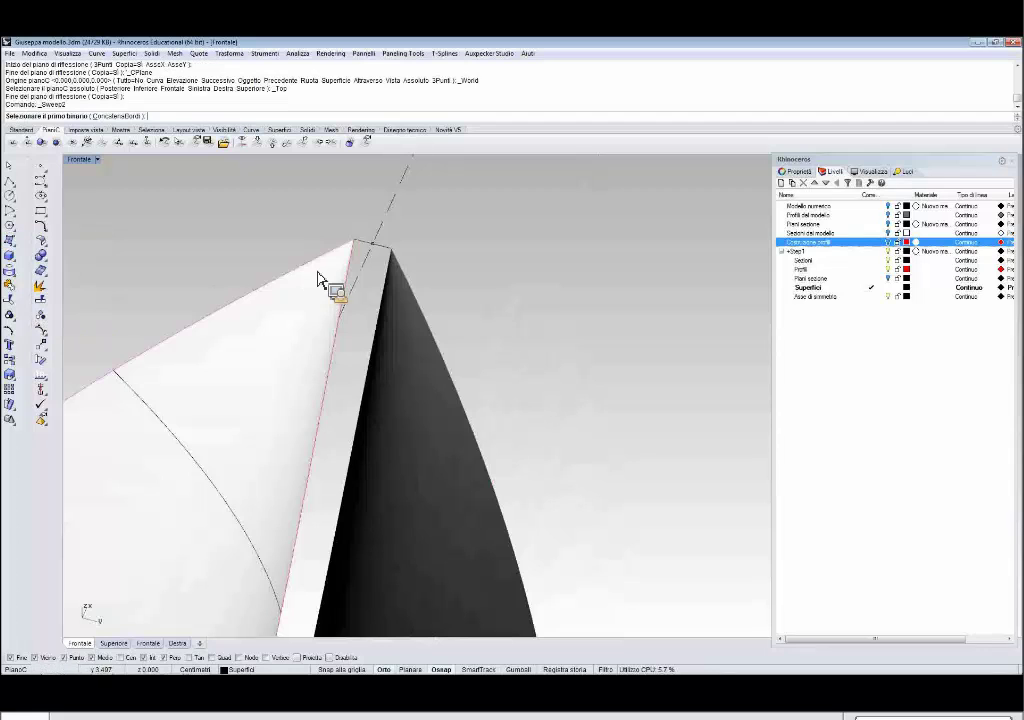
pyautogui.click(360, 280)
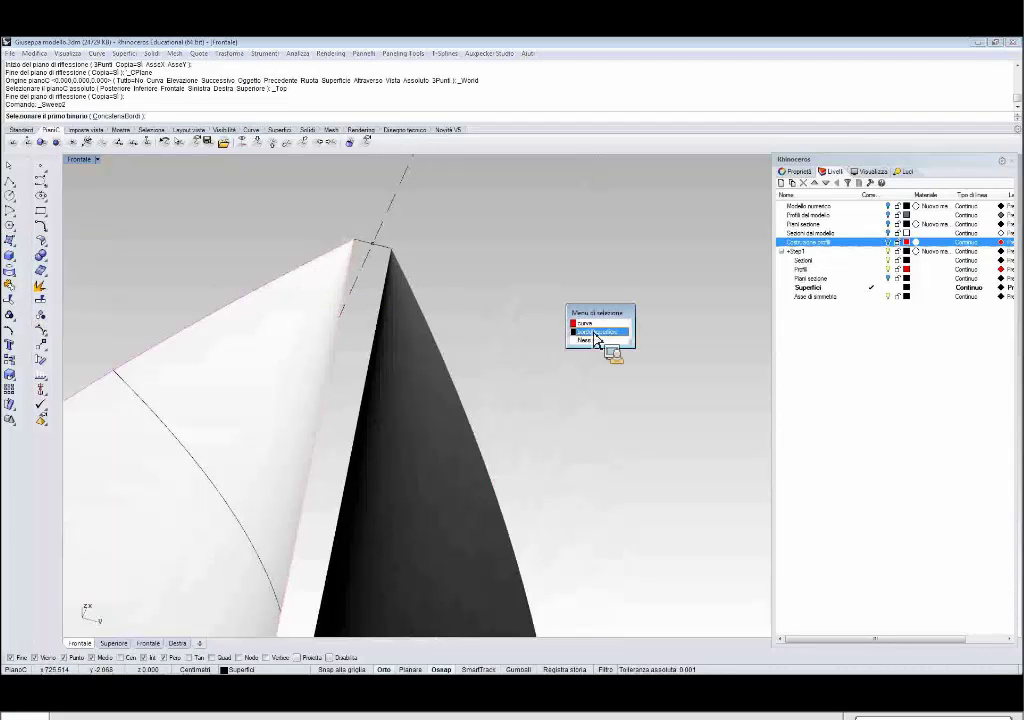
pyautogui.click(606, 343)
pyautogui.click(364, 260)
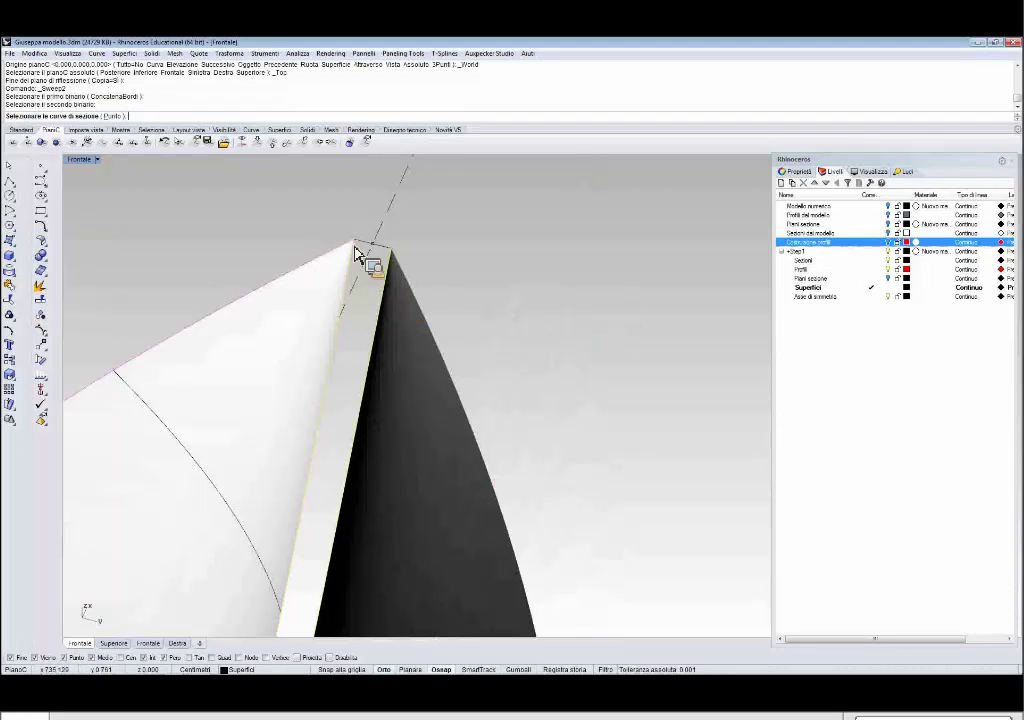
pyautogui.click(418, 259)
pyautogui.press('Return')
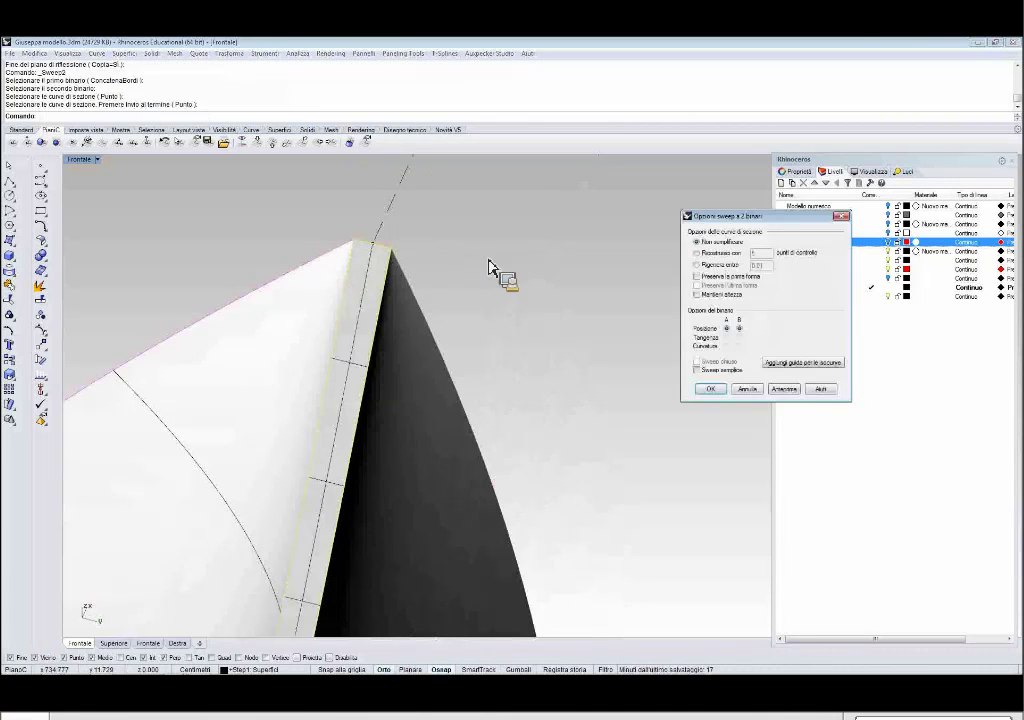
pyautogui.click(709, 391)
# Delete the leftover element beside the strip between the two hull halves.
pyautogui.scroll(-10, 562, 284)
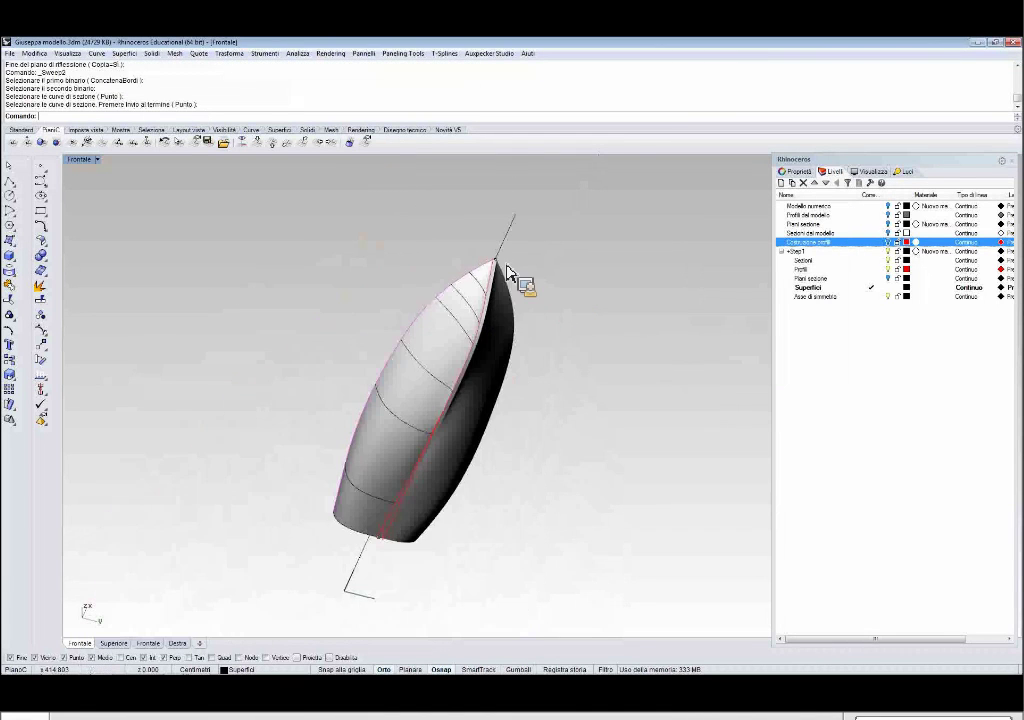
pyautogui.scroll(5, 414, 500)
pyautogui.moveTo(483, 520); pyautogui.dragTo(165, 385, button='right')
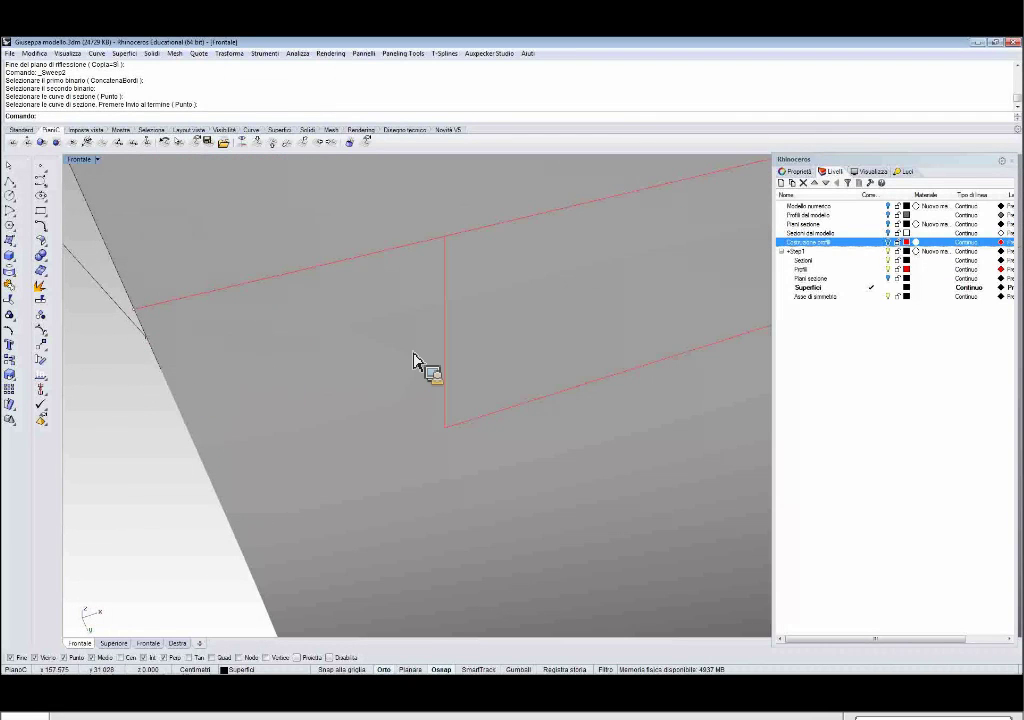
pyautogui.click(622, 323)
pyautogui.click(608, 326)
pyautogui.press('Delete')
pyautogui.scroll(-8, 602, 326)
pyautogui.keyDown('shift'); pyautogui.moveTo(599, 325); pyautogui.dragTo(215, 447, button='right'); pyautogui.keyUp('shift')
pyautogui.scroll(-8, 220, 444)
pyautogui.moveTo(447, 347); pyautogui.dragTo(430, 265, button='right')
pyautogui.scroll(-7, 451, 519)
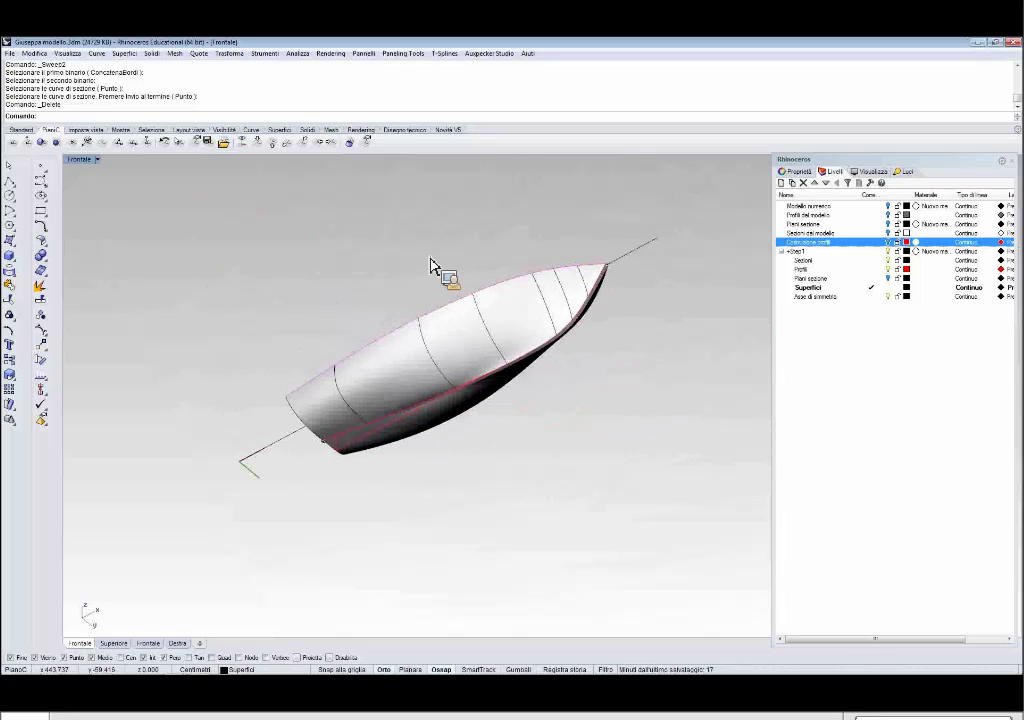
# Examine the open stern of the hull, then switch to the Foto folder and check photo DSC_8612.JPG as reference.
pyautogui.moveTo(487, 393); pyautogui.dragTo(377, 395, button='right')
pyautogui.scroll(3, 386, 398)
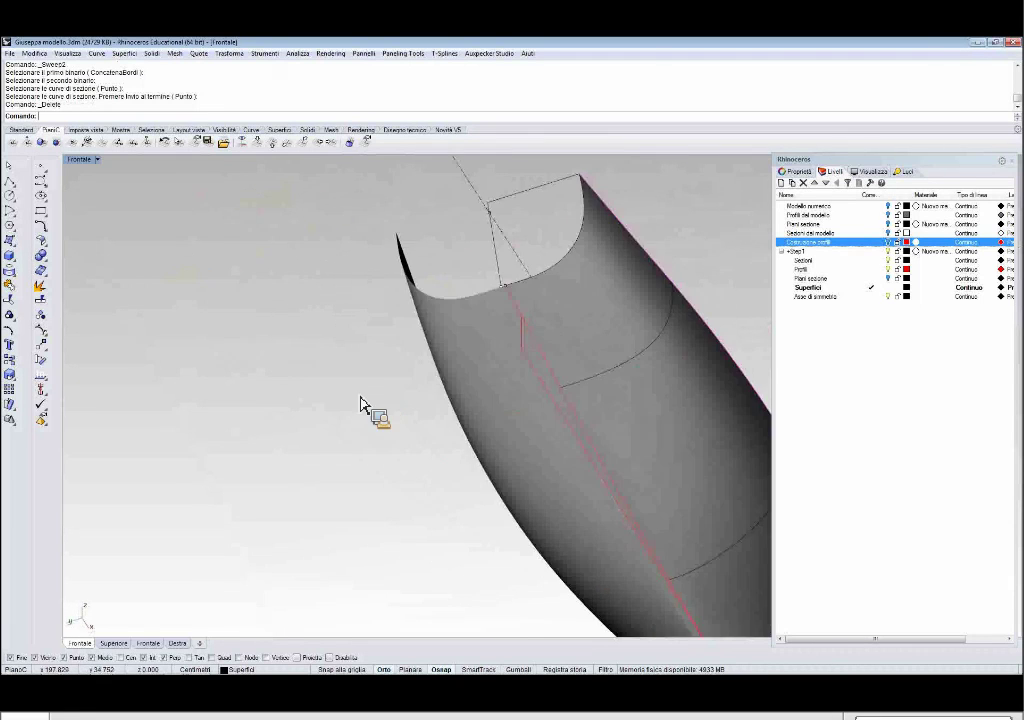
pyautogui.scroll(-3, 377, 395)
pyautogui.scroll(3, 391, 400)
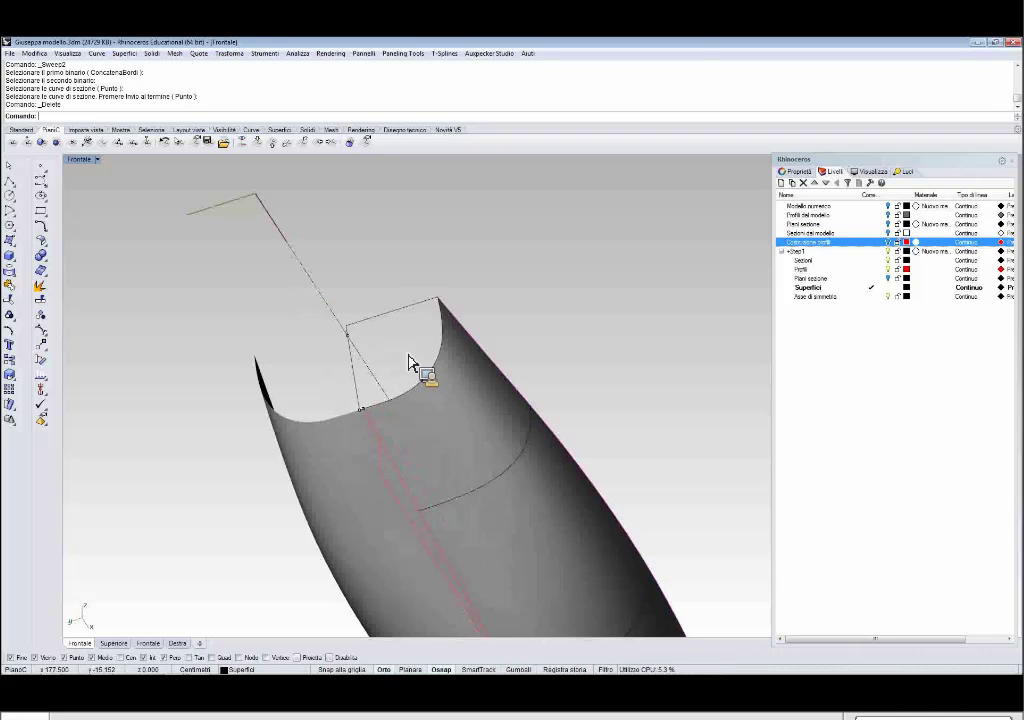
pyautogui.moveTo(384, 366); pyautogui.dragTo(277, 644, button='right')
pyautogui.click(100, 667)
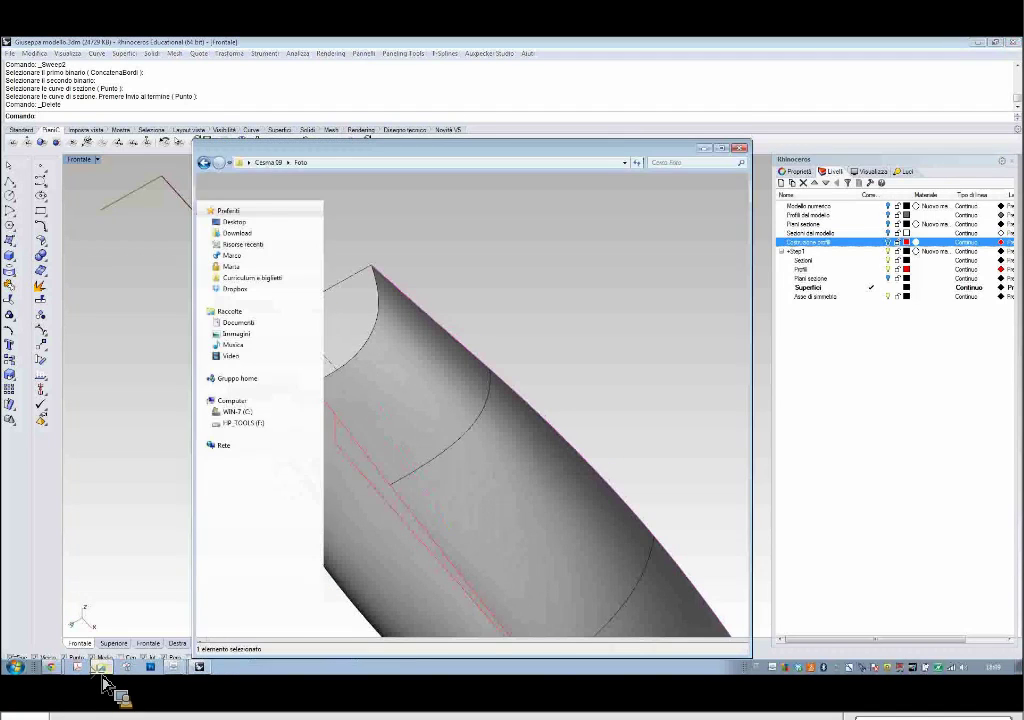
pyautogui.rightClick(358, 328)
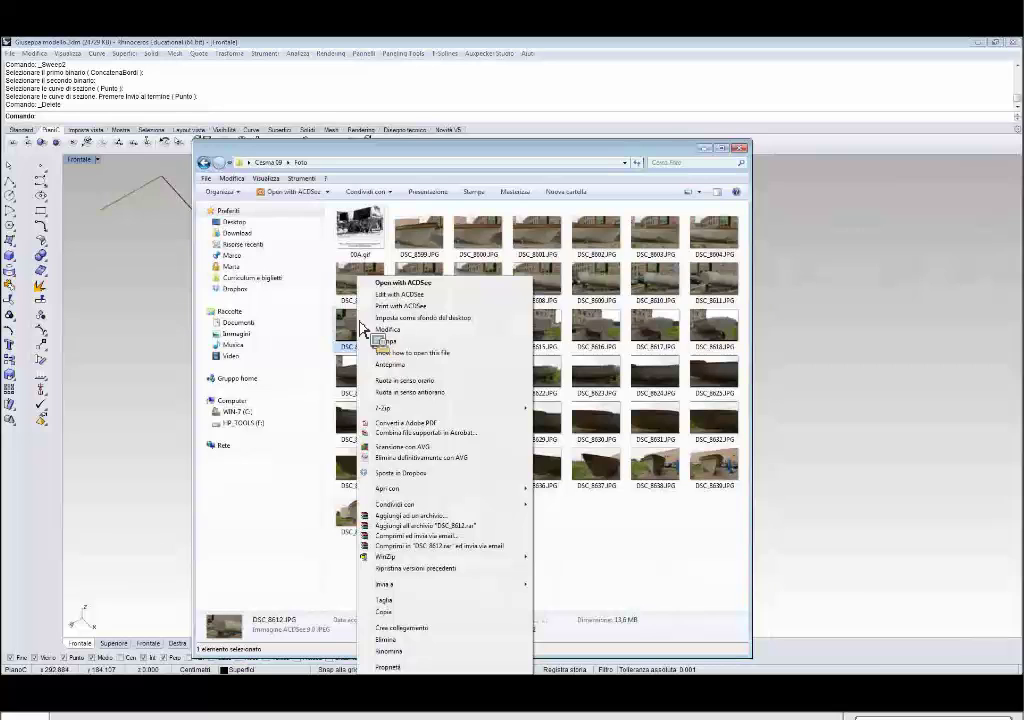
pyautogui.moveTo(445, 490)
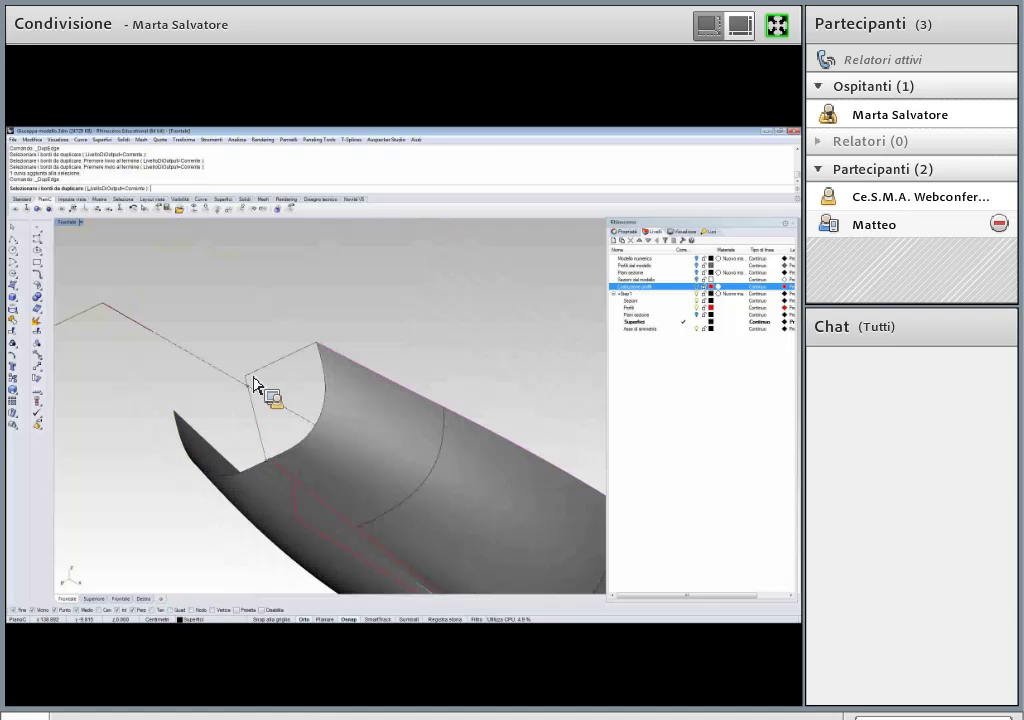
# Duplicate the stern edge of the mirrored hull half as a curve.
pyautogui.rightClick(134, 354)
pyautogui.rightClick(134, 354)
pyautogui.click(176, 421)
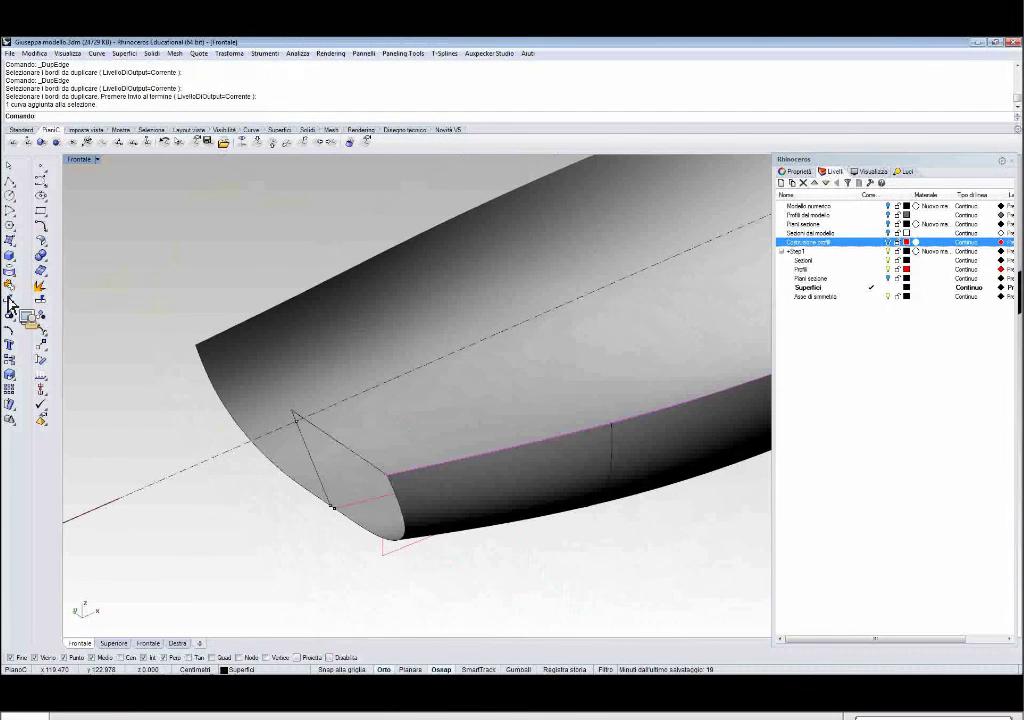
# Extend the transverse line across the stern opening up to the duplicated stern edge of the mirrored half.
pyautogui.click(46, 229)
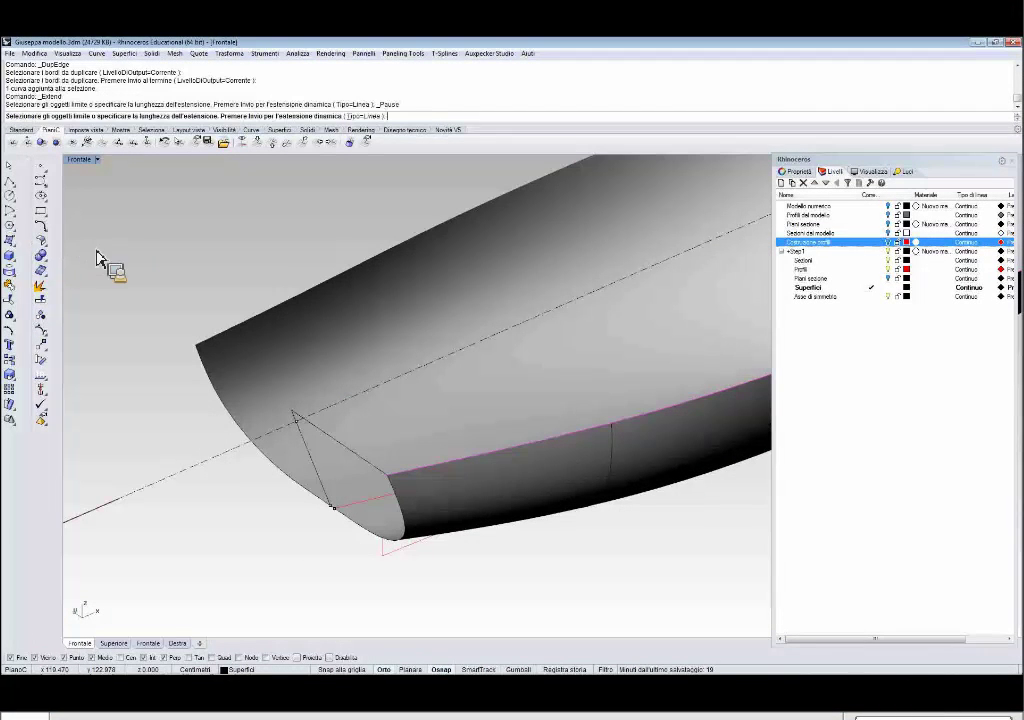
pyautogui.click(203, 357)
pyautogui.press('Escape')
pyautogui.rightClick(232, 360)
pyautogui.click(205, 361)
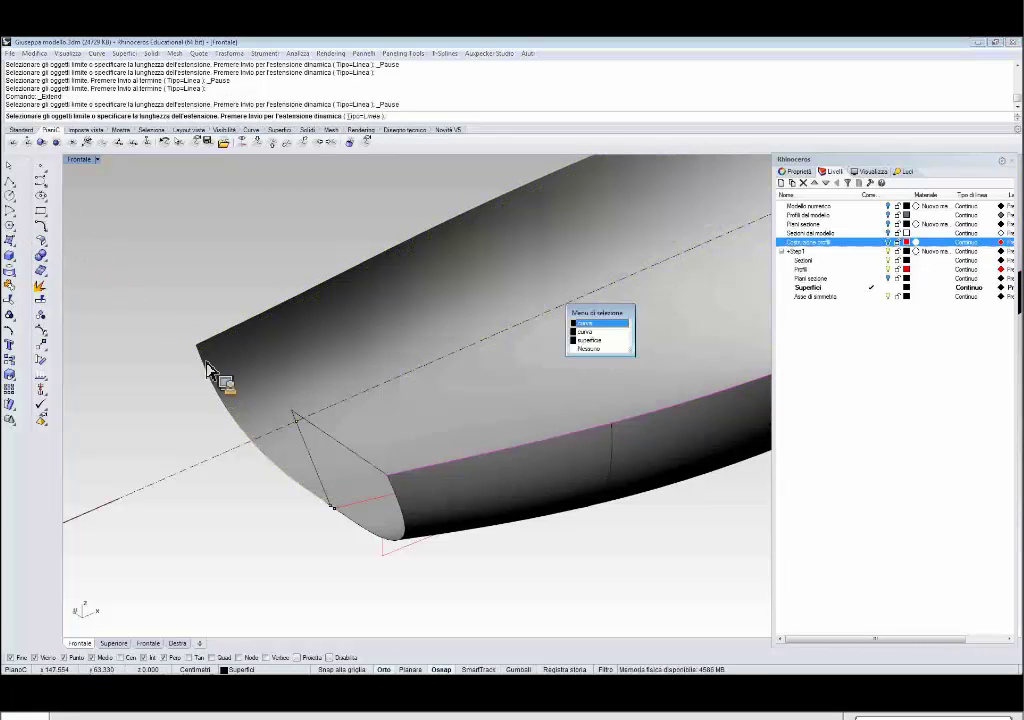
pyautogui.click(598, 326)
pyautogui.rightClick(292, 412)
pyautogui.click(299, 416)
pyautogui.rightClick(301, 416)
pyautogui.scroll(-2, 301, 416)
pyautogui.moveTo(314, 434)
pyautogui.mouseDown(button='right')
pyautogui.moveTo(315, 443)
pyautogui.moveTo(309, 375)
pyautogui.mouseUp(button='right')
pyautogui.scroll(2, 302, 418)
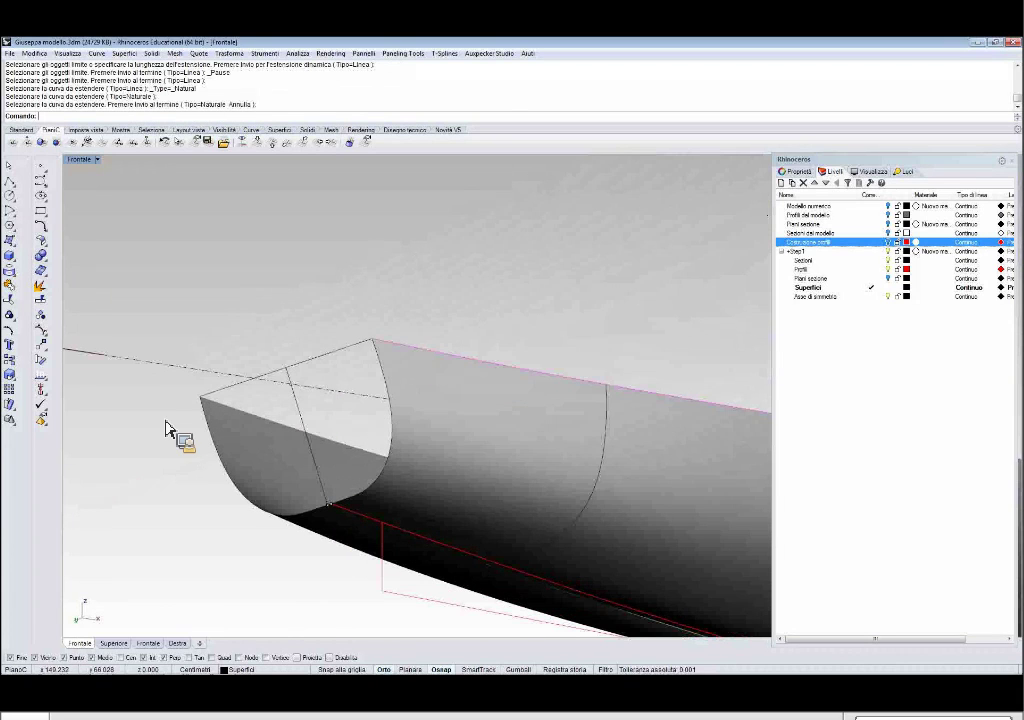
# Join the stern edge curves of both hull halves with the short keel segment between them into one curve.
pyautogui.click(206, 416)
pyautogui.click(229, 446)
pyautogui.click(15, 291)
pyautogui.scroll(2, 190, 430)
pyautogui.click(218, 443)
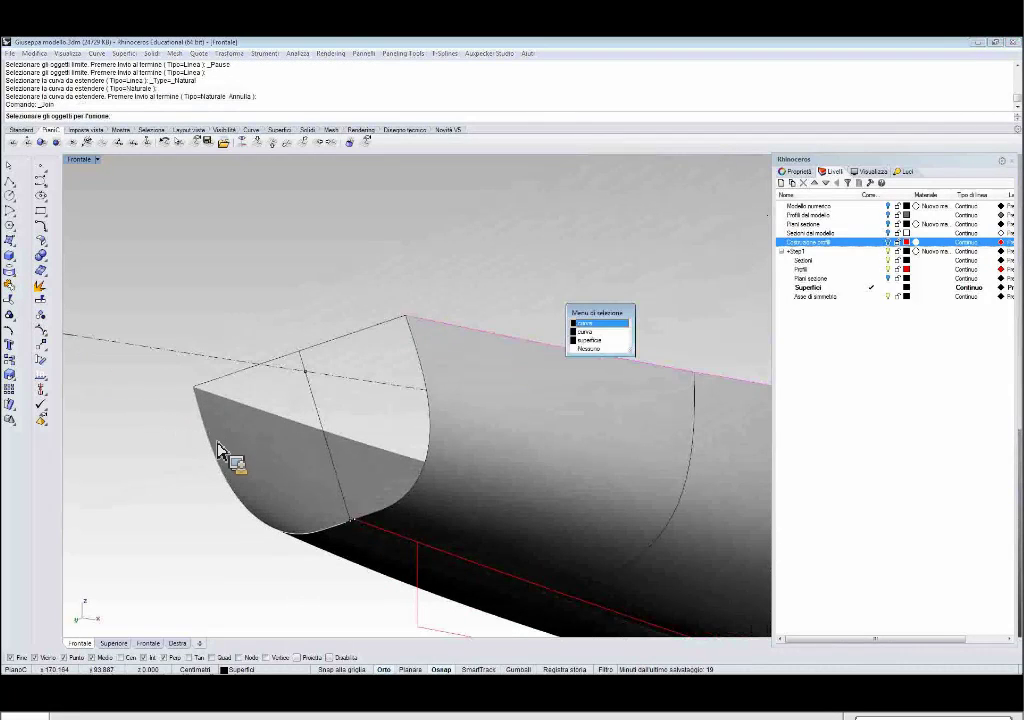
pyautogui.click(586, 325)
pyautogui.scroll(5, 367, 518)
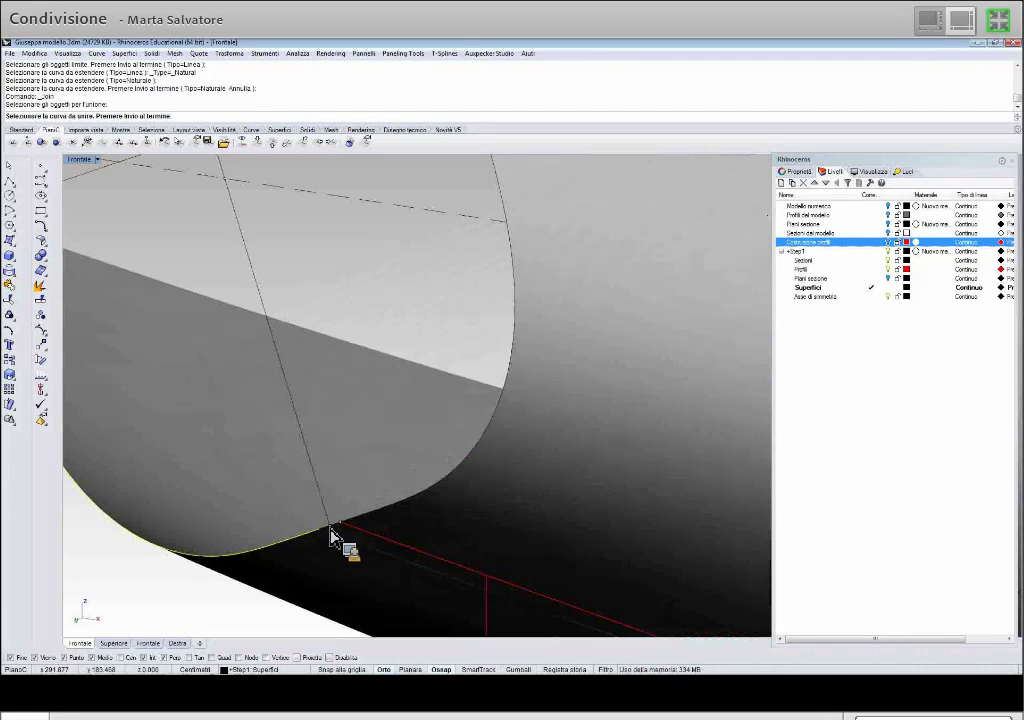
pyautogui.click(334, 527)
pyautogui.click(585, 325)
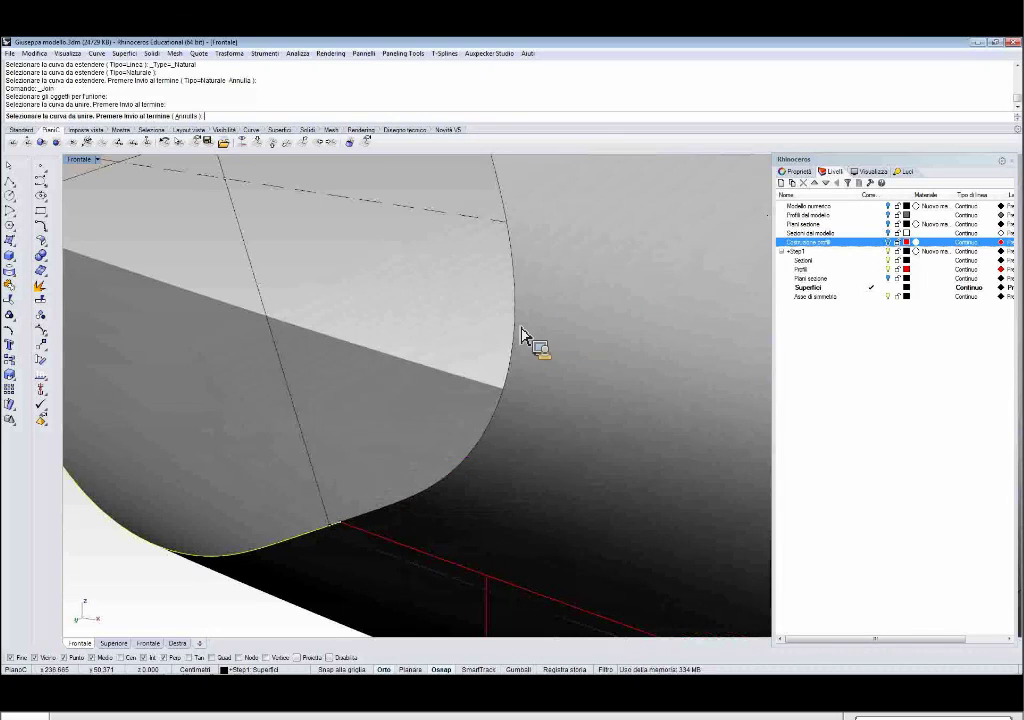
pyautogui.click(519, 320)
pyautogui.click(585, 323)
pyautogui.press('Return')
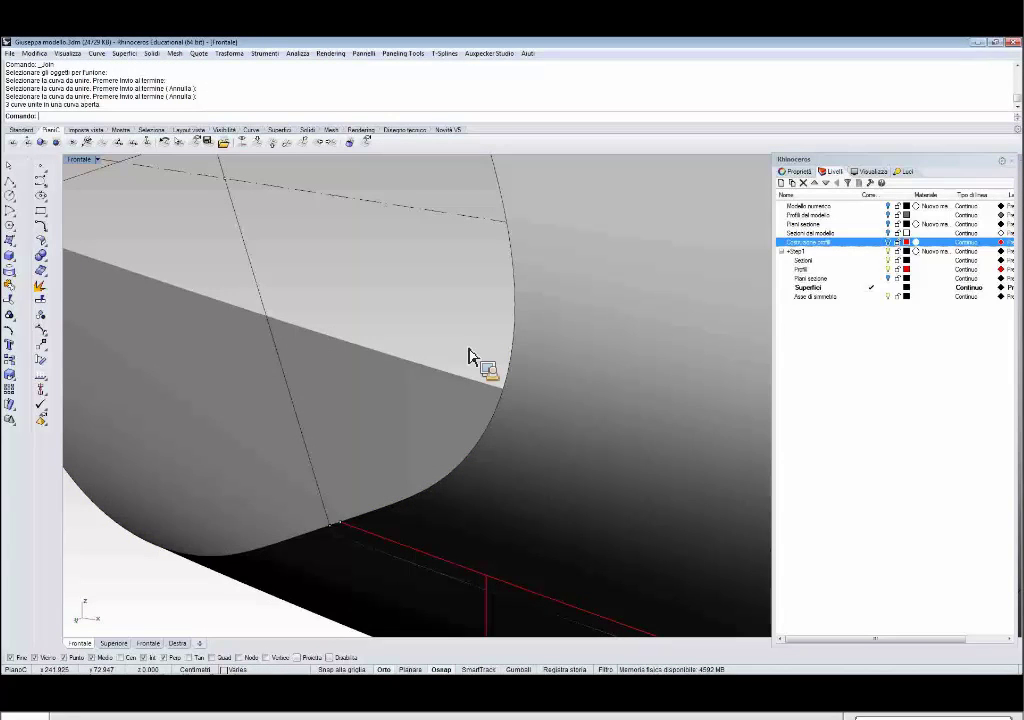
# Examine the hull surfaces and curves around the open stern, selecting surfaces to check them.
pyautogui.scroll(-7, 462, 369)
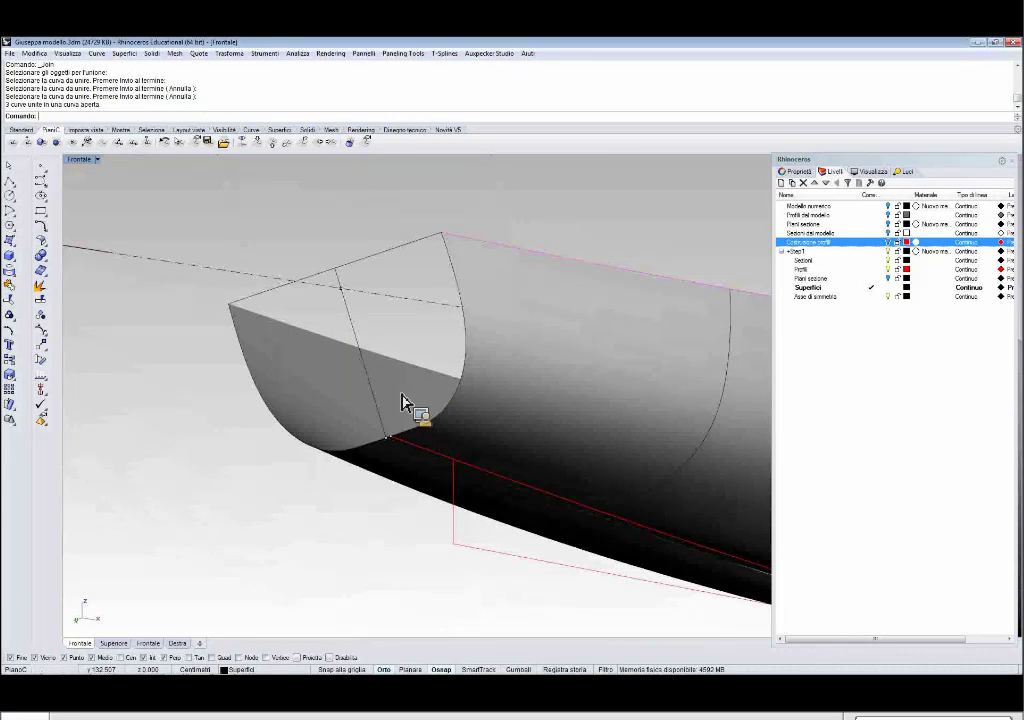
pyautogui.click(428, 457)
pyautogui.moveTo(428, 457); pyautogui.dragTo(375, 441, button='right')
pyautogui.keyDown('shift'); pyautogui.click(372, 438); pyautogui.keyUp('shift')
pyautogui.click(483, 392)
pyautogui.press('Escape')
pyautogui.scroll(-3, 369, 365)
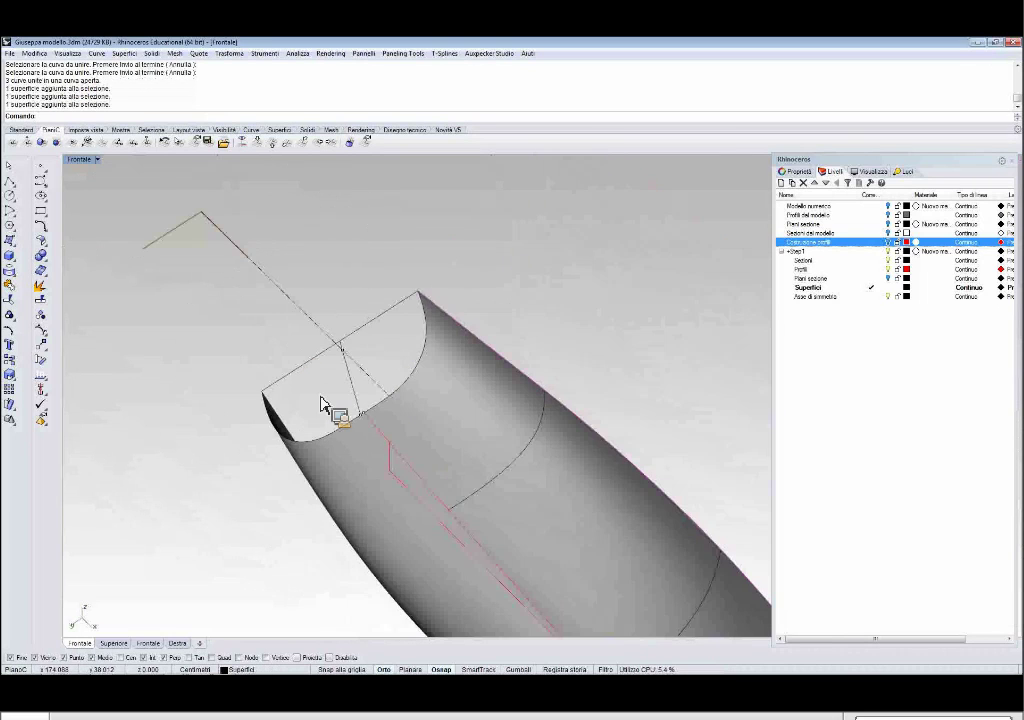
pyautogui.scroll(3, 336, 420)
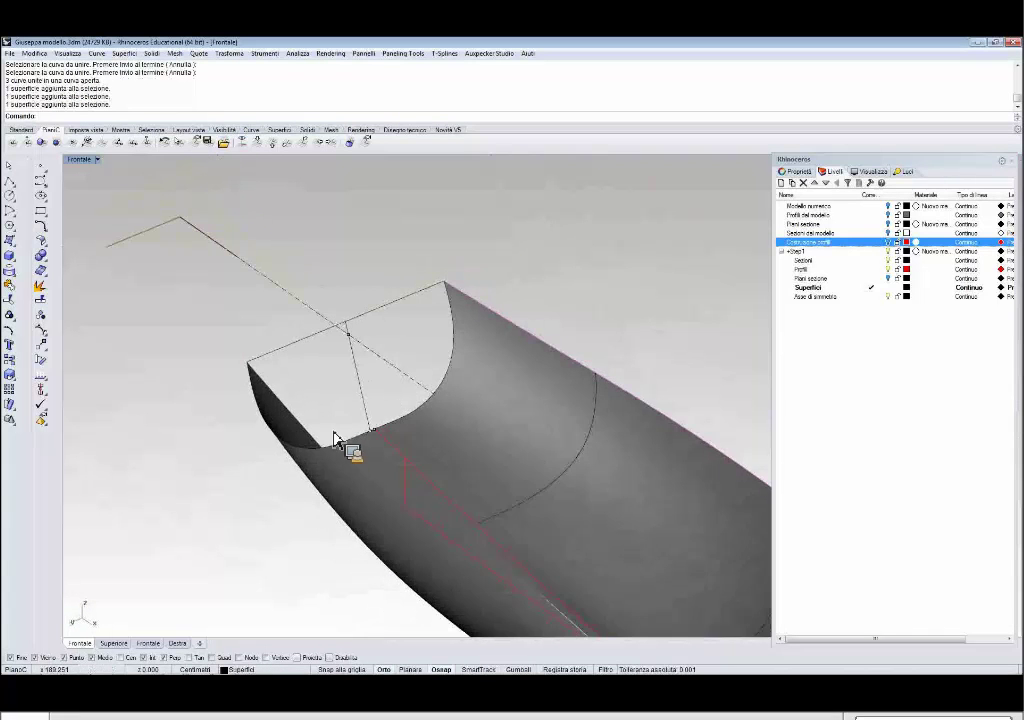
pyautogui.scroll(2, 313, 374)
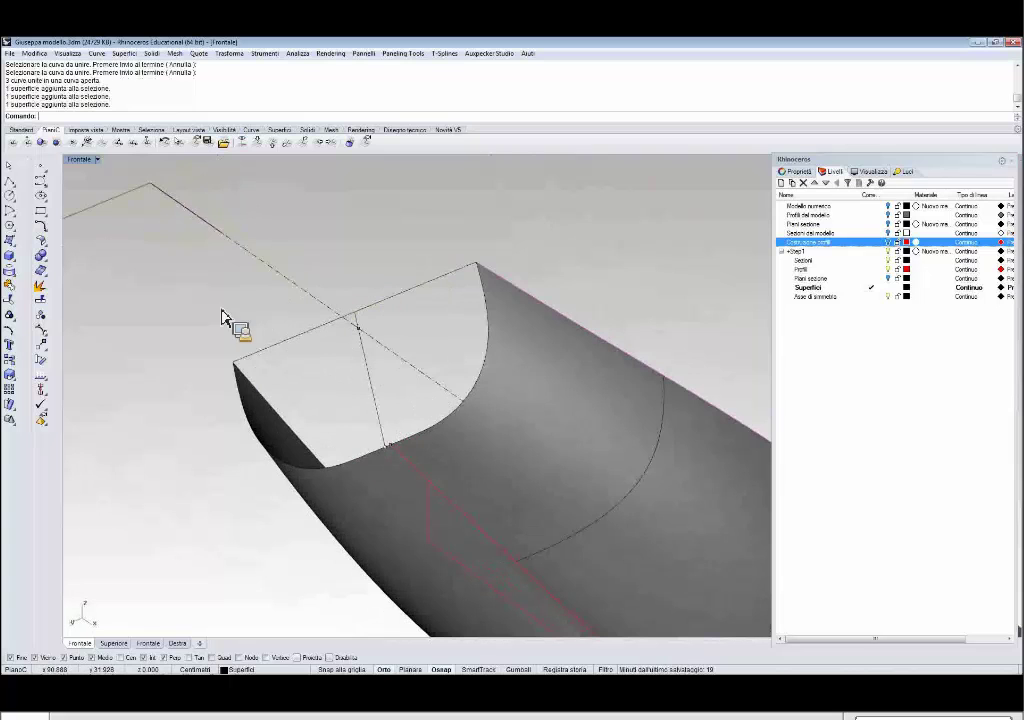
# Extend the central line of the stern upward by 5 cm in a straight line.
pyautogui.click(51, 231)
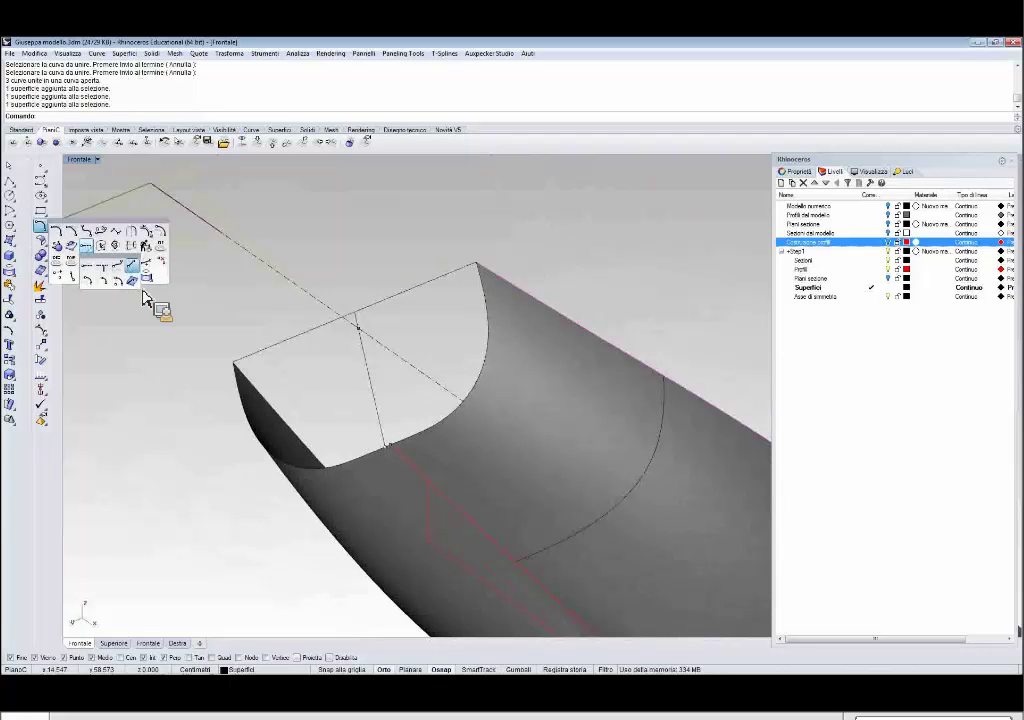
pyautogui.click(133, 266)
pyautogui.click(359, 323)
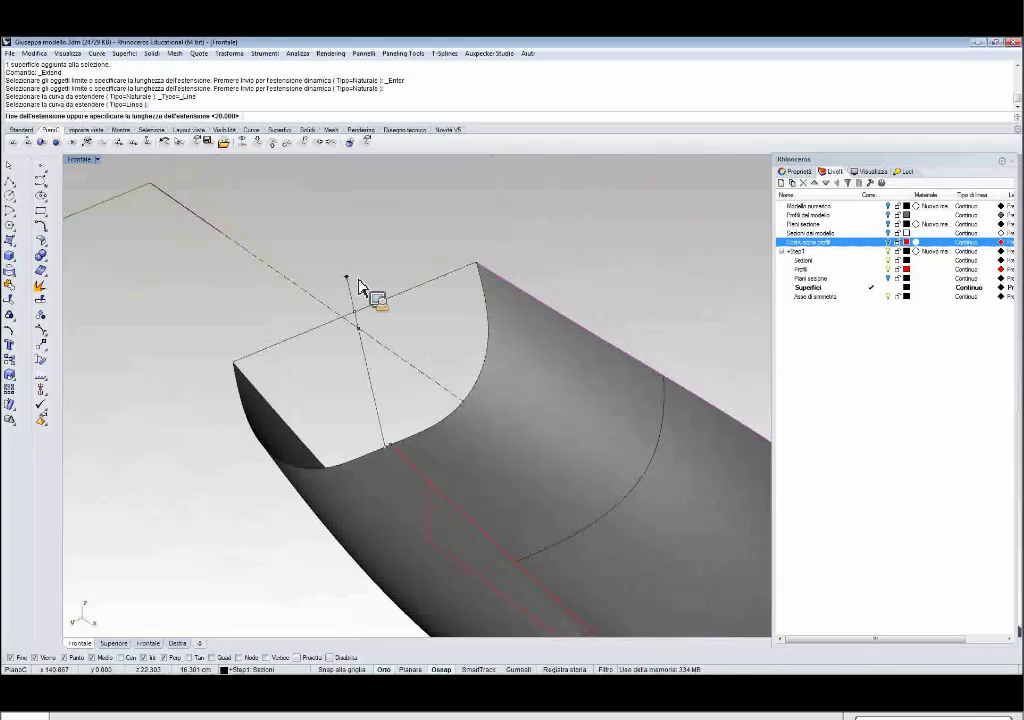
pyautogui.write('5')
pyautogui.press('Return')
# Draw an arc between the upper stern corners of the two hull halves, passing through the end of the extended central line.
pyautogui.scroll(-2, 340, 298)
pyautogui.scroll(2, 338, 300)
pyautogui.moveTo(340, 299); pyautogui.dragTo(381, 297, button='right')
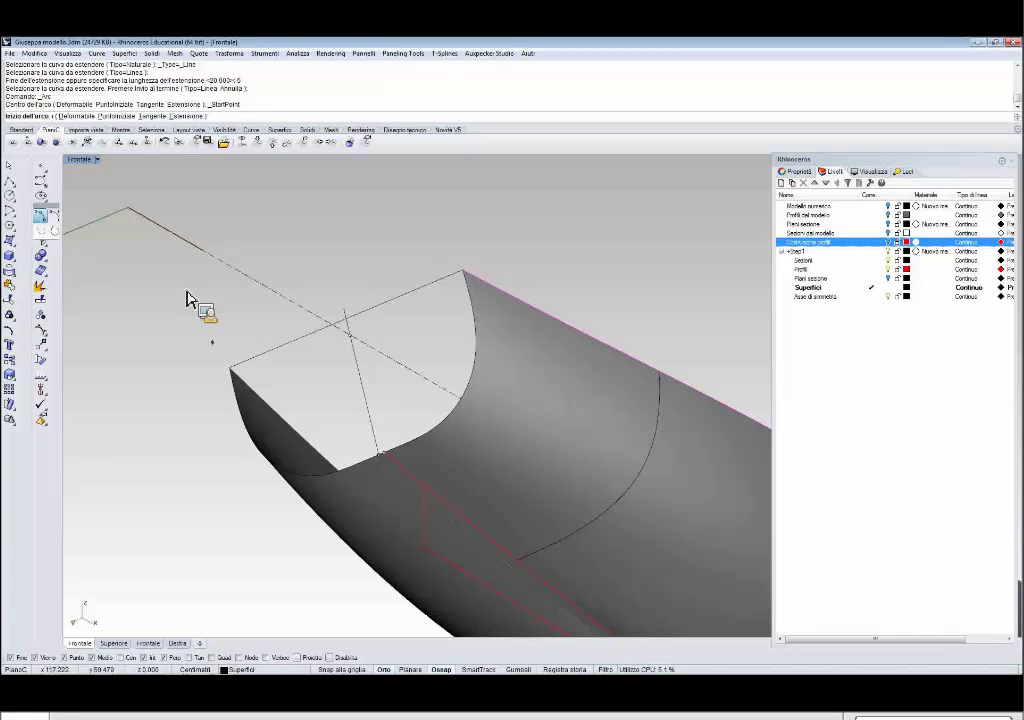
pyautogui.click(231, 369)
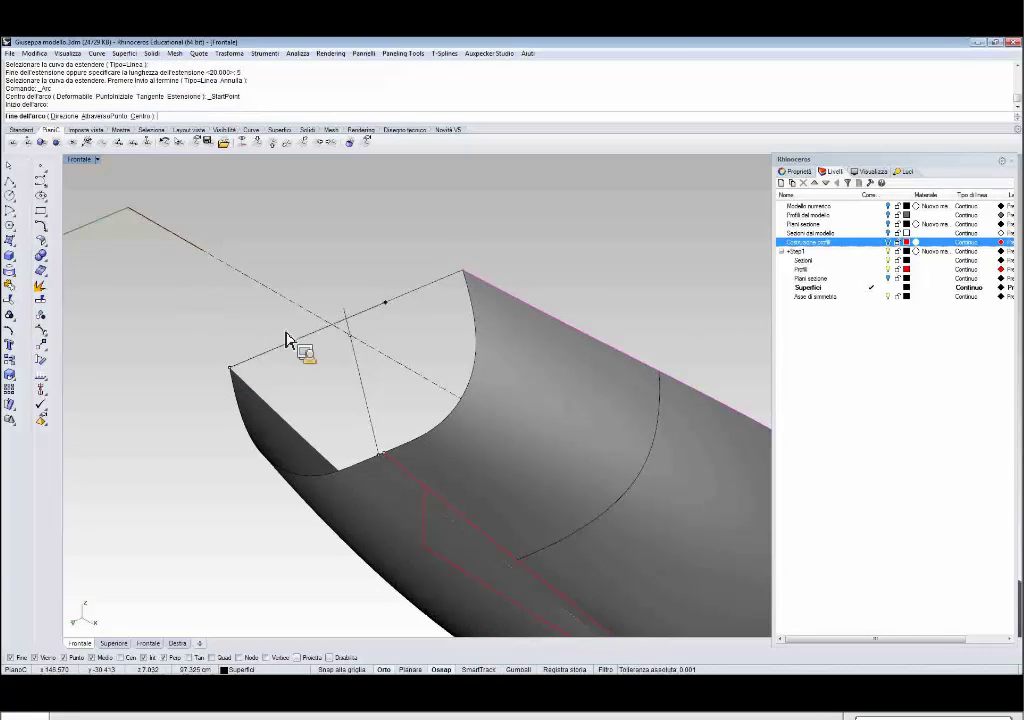
pyautogui.click(468, 270)
pyautogui.click(350, 325)
pyautogui.moveTo(350, 325); pyautogui.dragTo(315, 348, button='right')
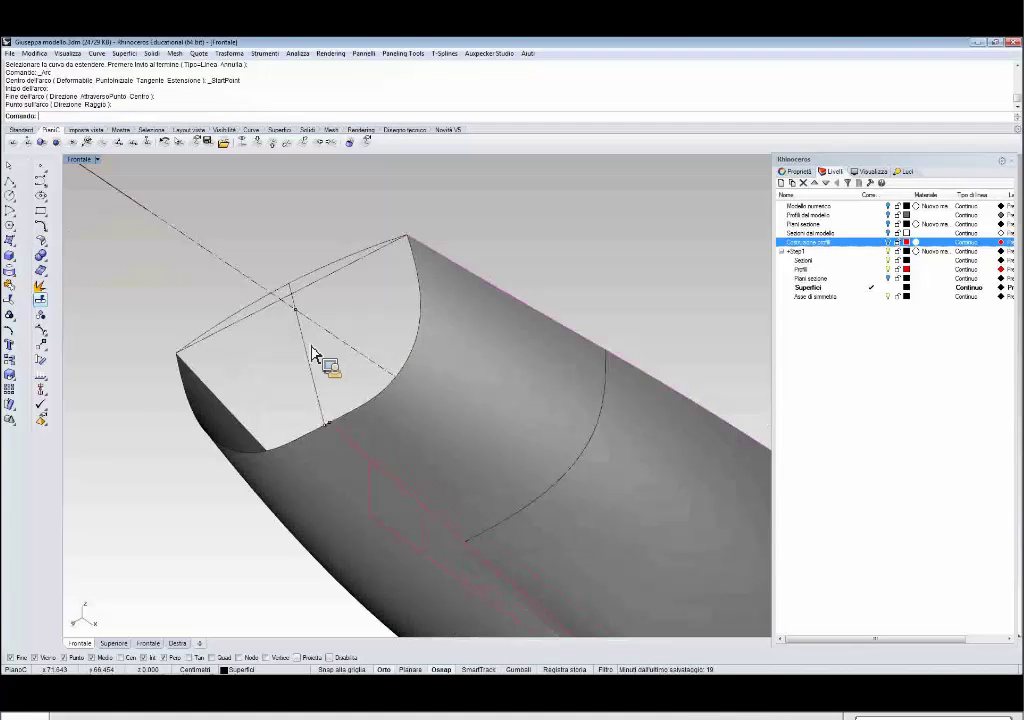
# Close the stern with a planar surface bounded by the arc and the joined stern edge curve.
pyautogui.click(13, 246)
pyautogui.click(59, 261)
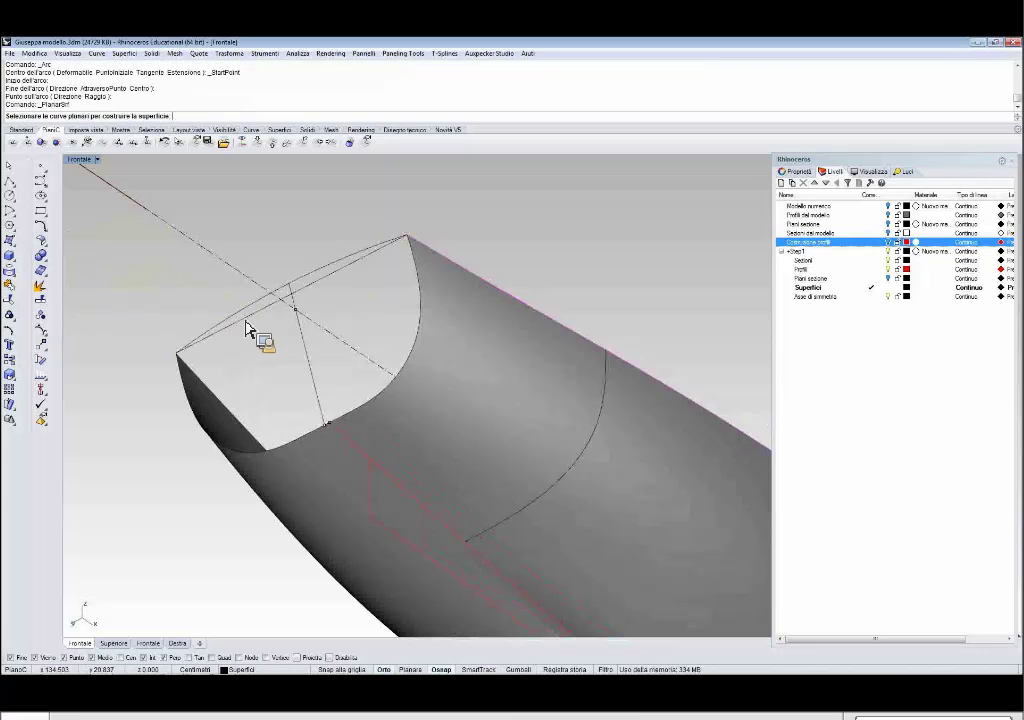
pyautogui.click(238, 312)
pyautogui.click(190, 397)
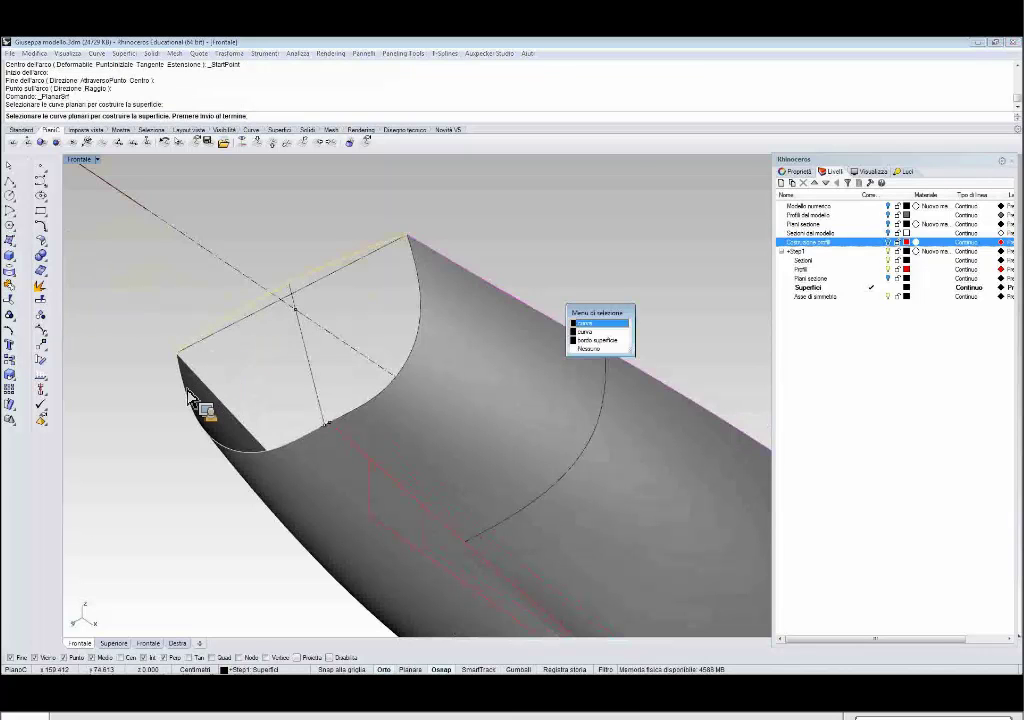
pyautogui.click(581, 334)
pyautogui.press('Return')
pyautogui.scroll(-2, 392, 323)
pyautogui.moveTo(386, 333); pyautogui.dragTo(363, 341, button='right')
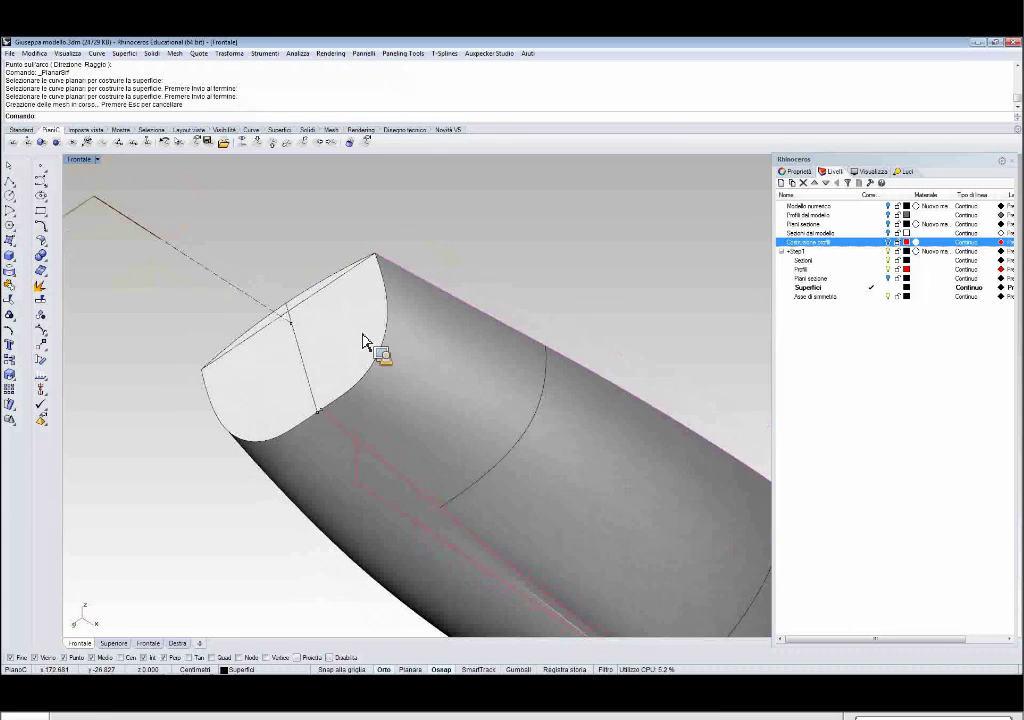
# Examine the stern closing surface, the hull side and the keel strip by selecting each in turn.
pyautogui.scroll(3, 363, 338)
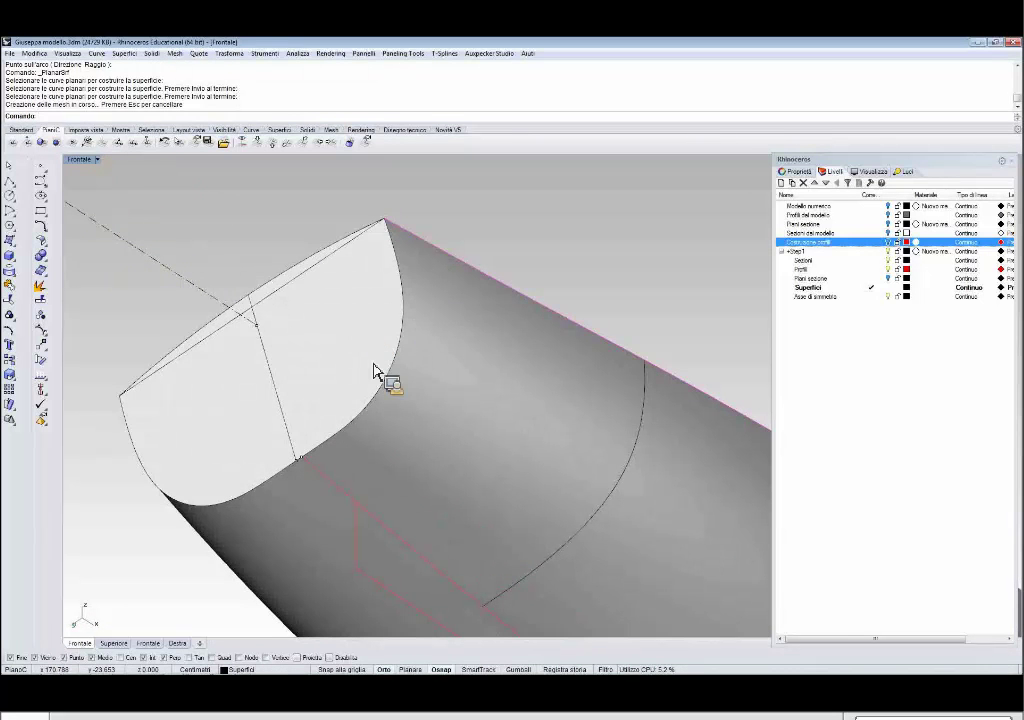
pyautogui.click(309, 377)
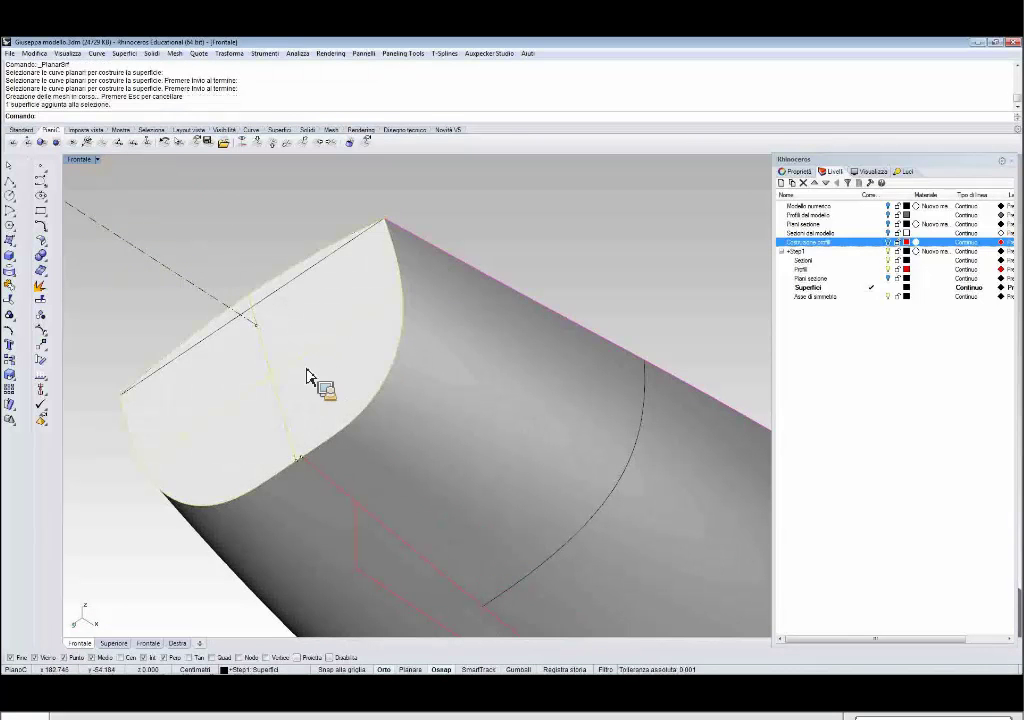
pyautogui.click(460, 312)
pyautogui.press('Escape')
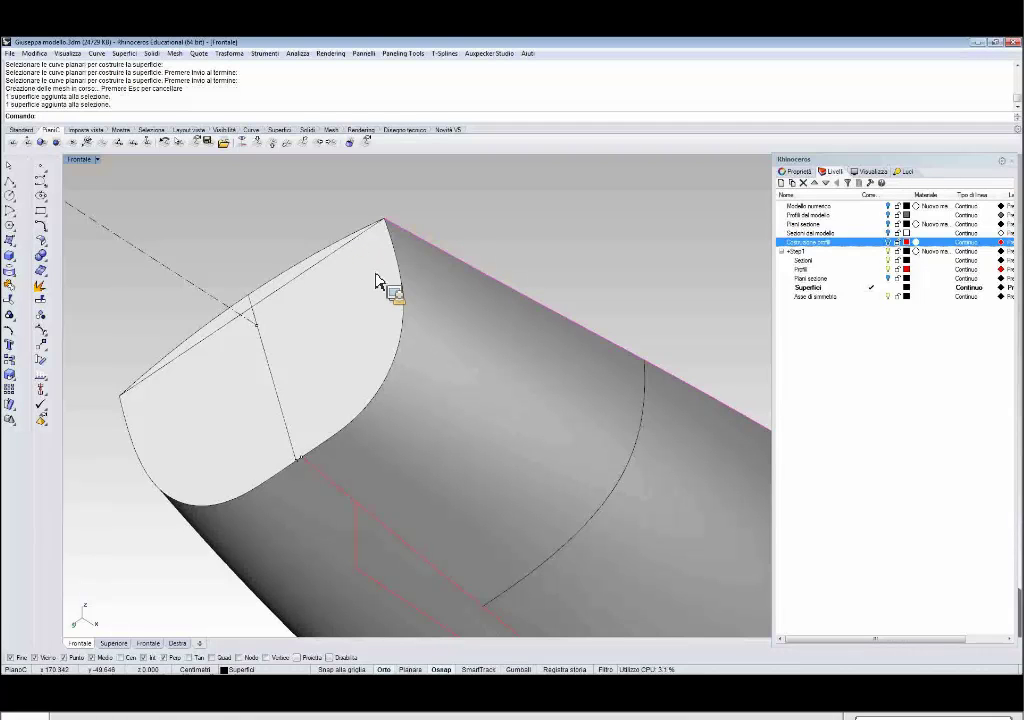
pyautogui.click(359, 371)
pyautogui.click(308, 474)
pyautogui.click(343, 460)
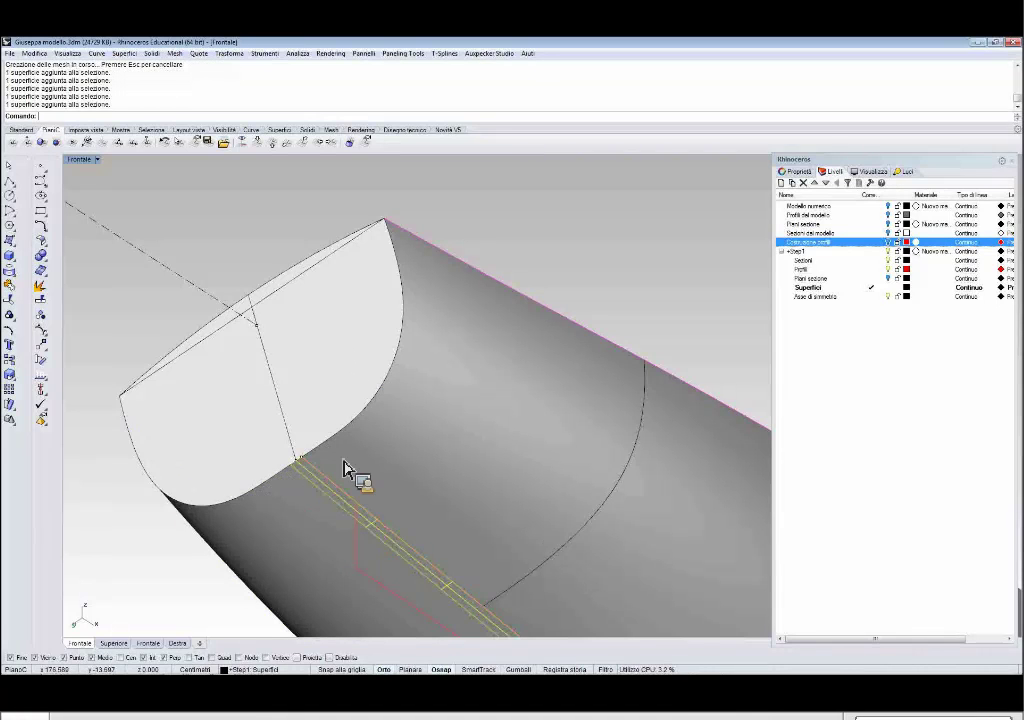
pyautogui.click(566, 257)
pyautogui.scroll(-1, 549, 274)
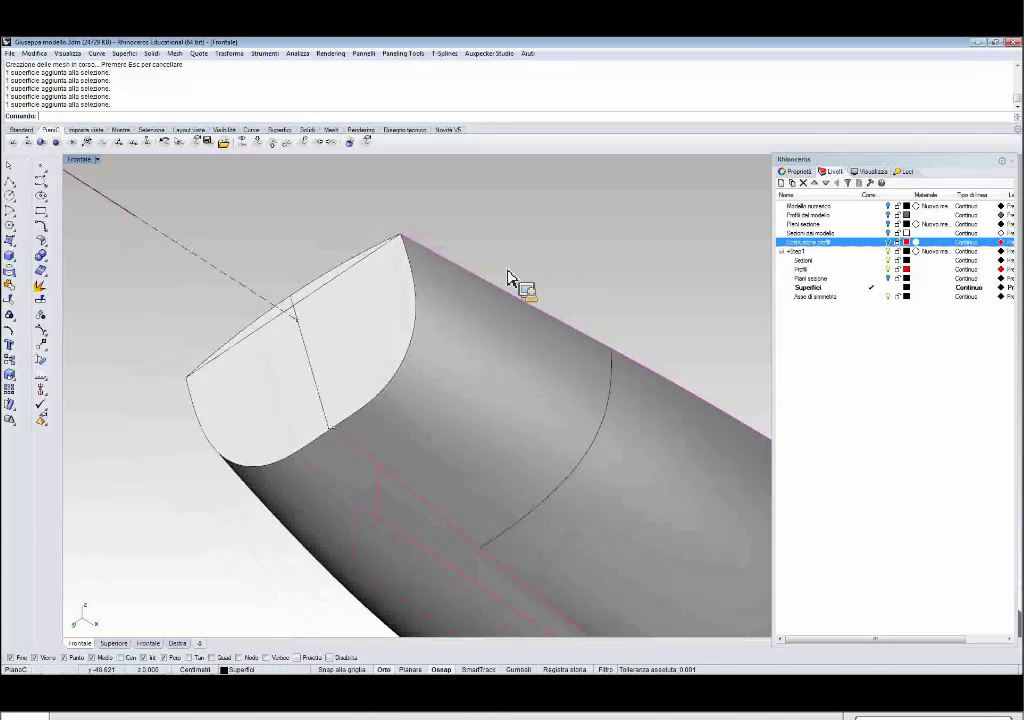
pyautogui.scroll(-1, 359, 347)
pyautogui.scroll(1, 350, 290)
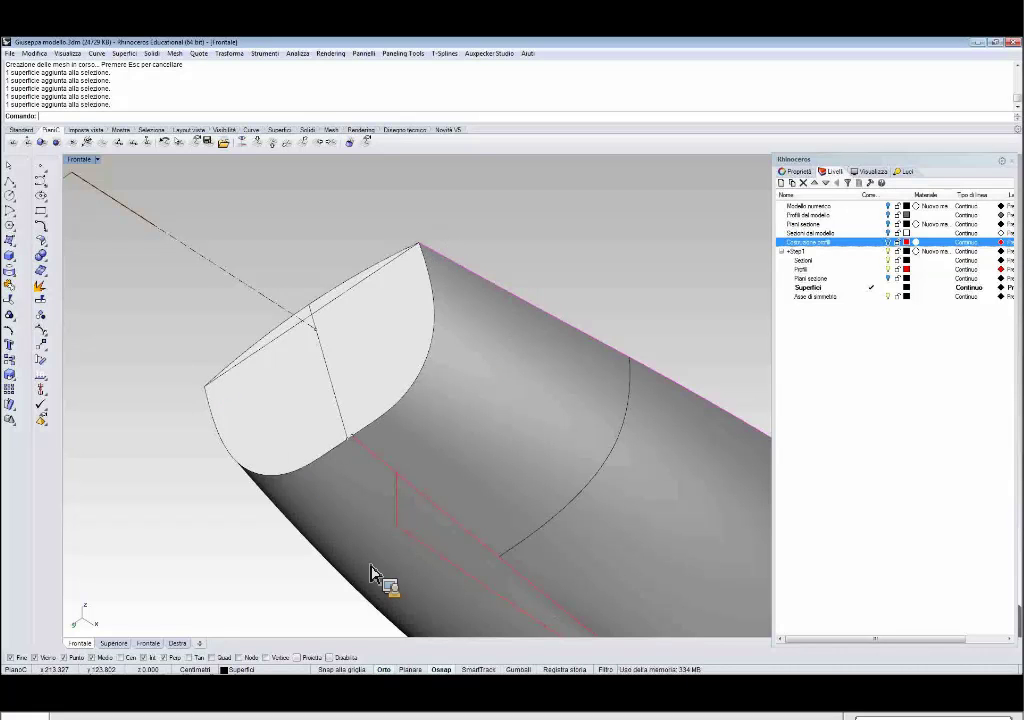
pyautogui.scroll(-2, 114, 485)
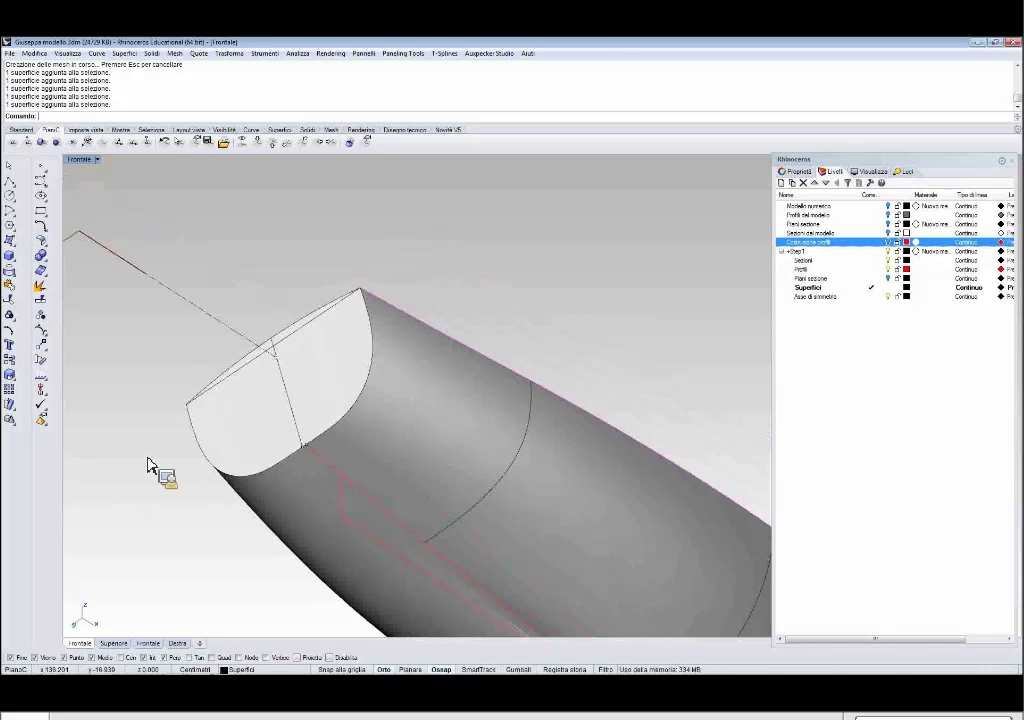
pyautogui.scroll(2, 288, 338)
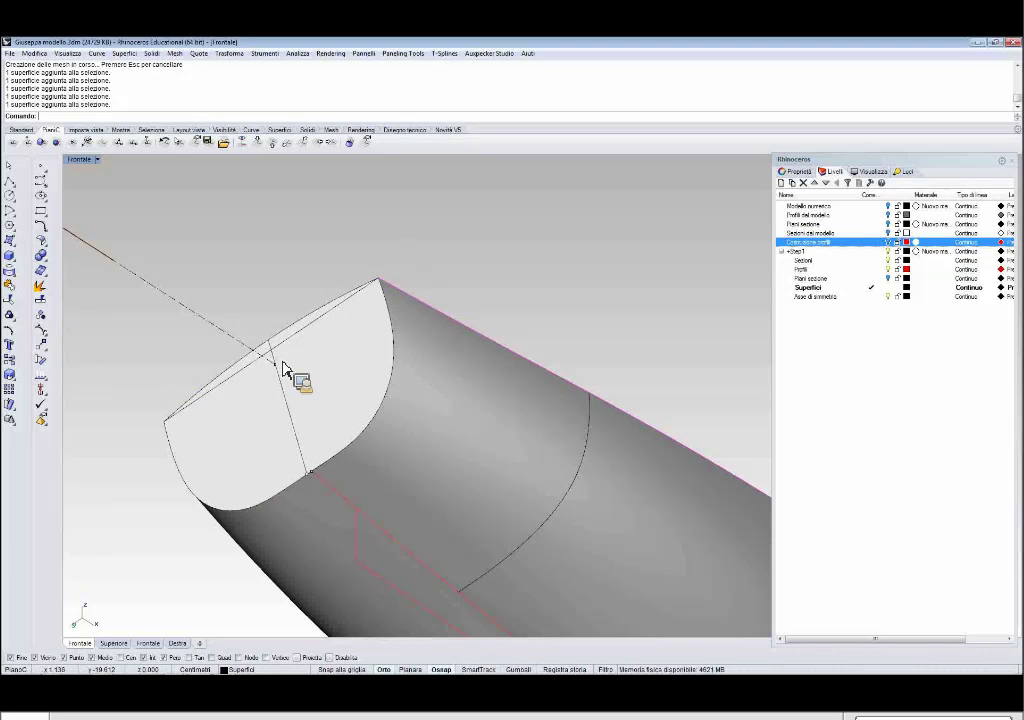
pyautogui.click(47, 234)
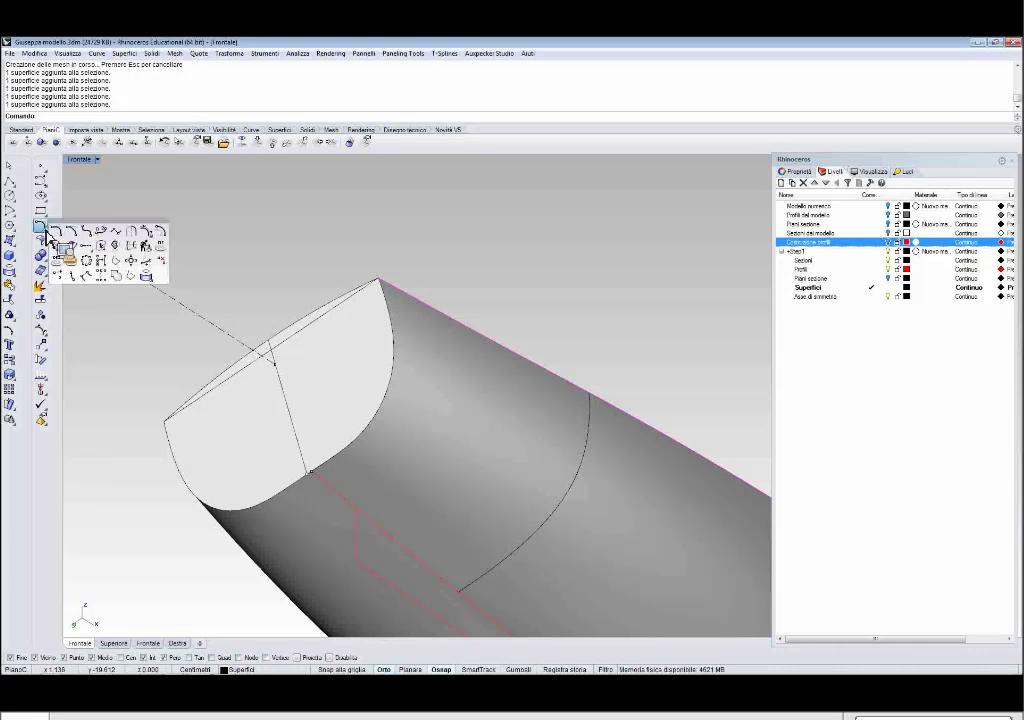
pyautogui.click(86, 247)
pyautogui.click(389, 297)
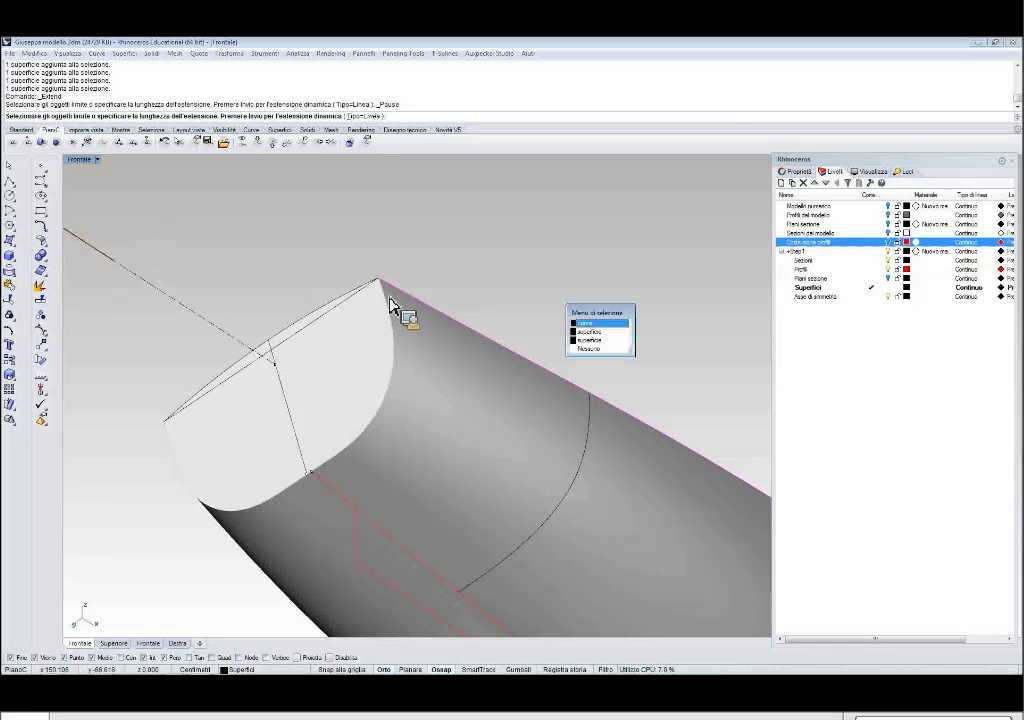
pyautogui.click(590, 336)
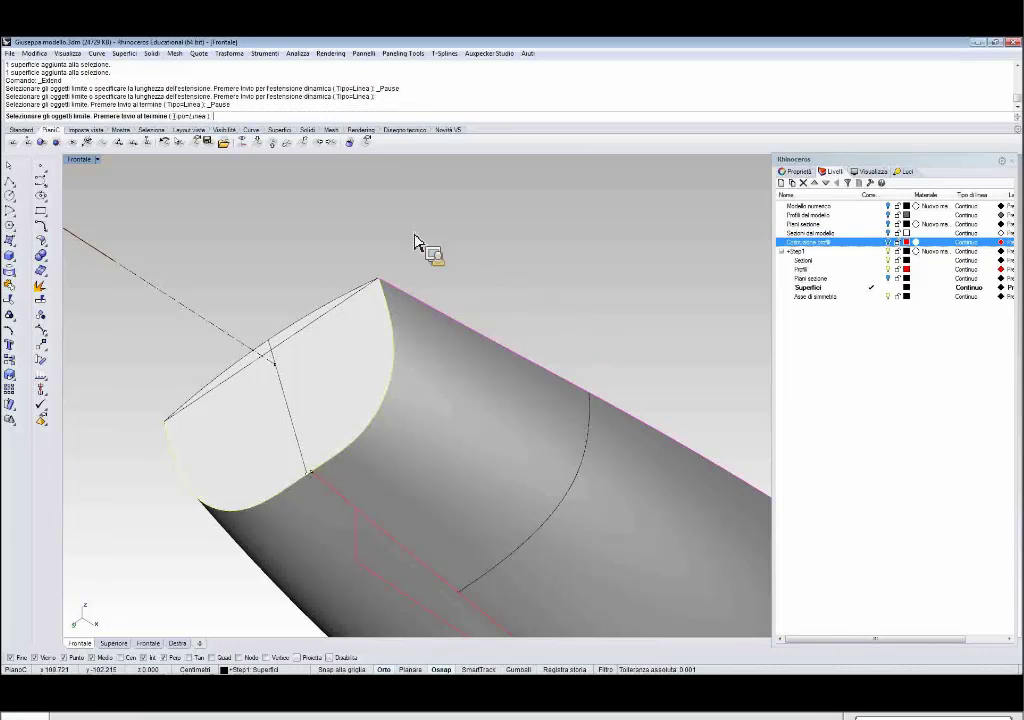
pyautogui.press('Return')
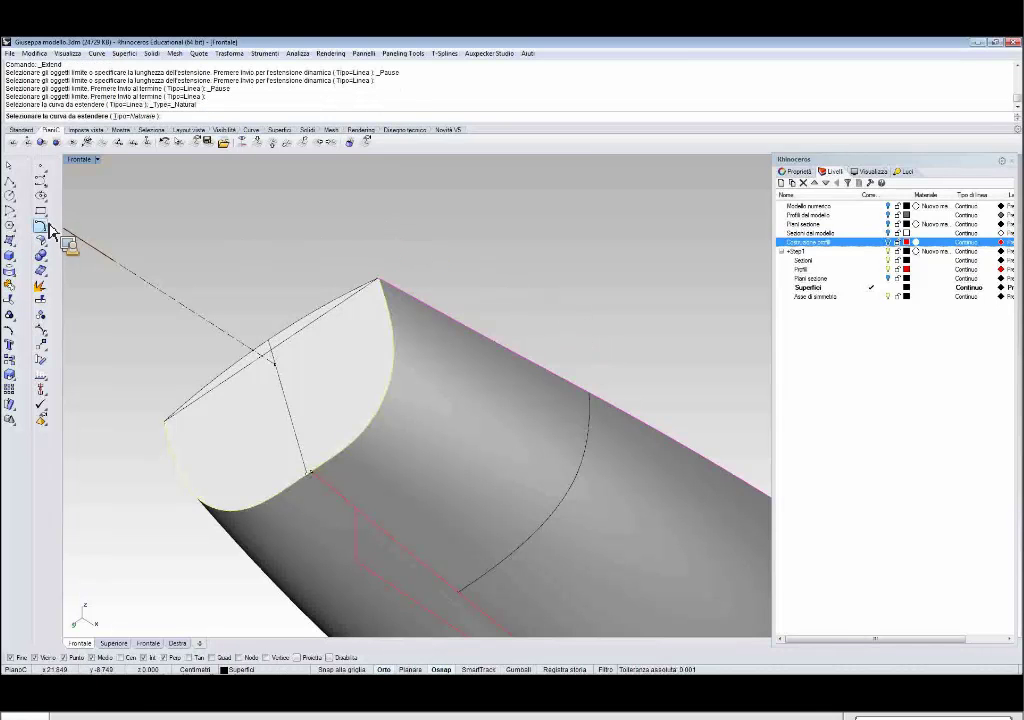
pyautogui.press('Escape')
# Extend one upper end of the stern edge curve by 20 cm in a straight line, on the side nearest the visible hull flank.
pyautogui.click(42, 228)
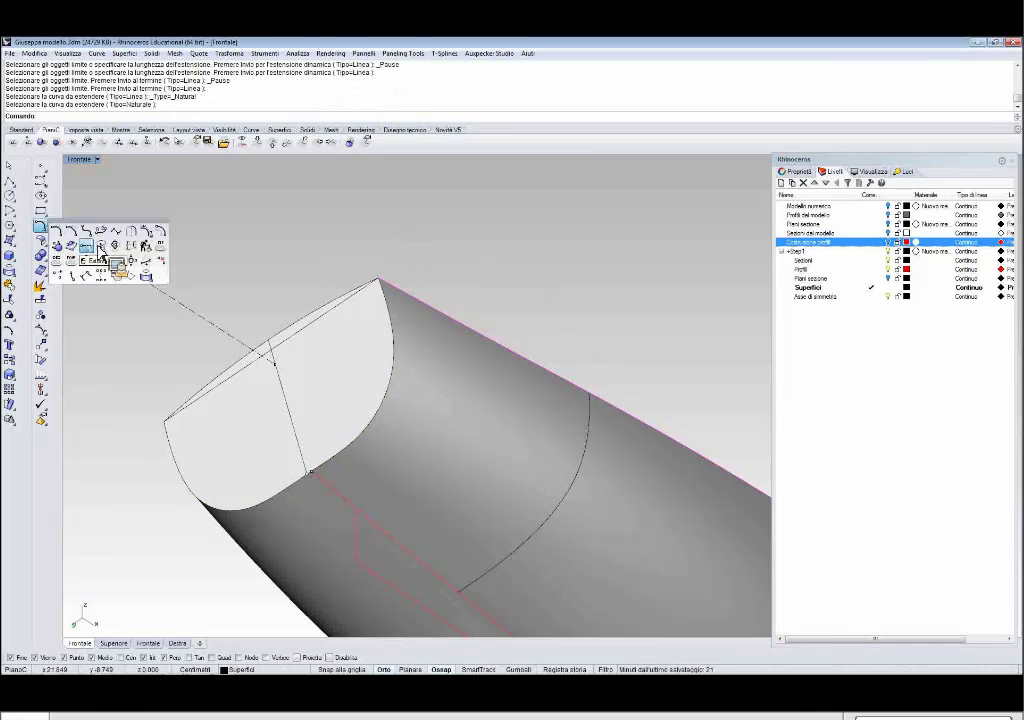
pyautogui.click(130, 275)
pyautogui.click(385, 292)
pyautogui.click(586, 326)
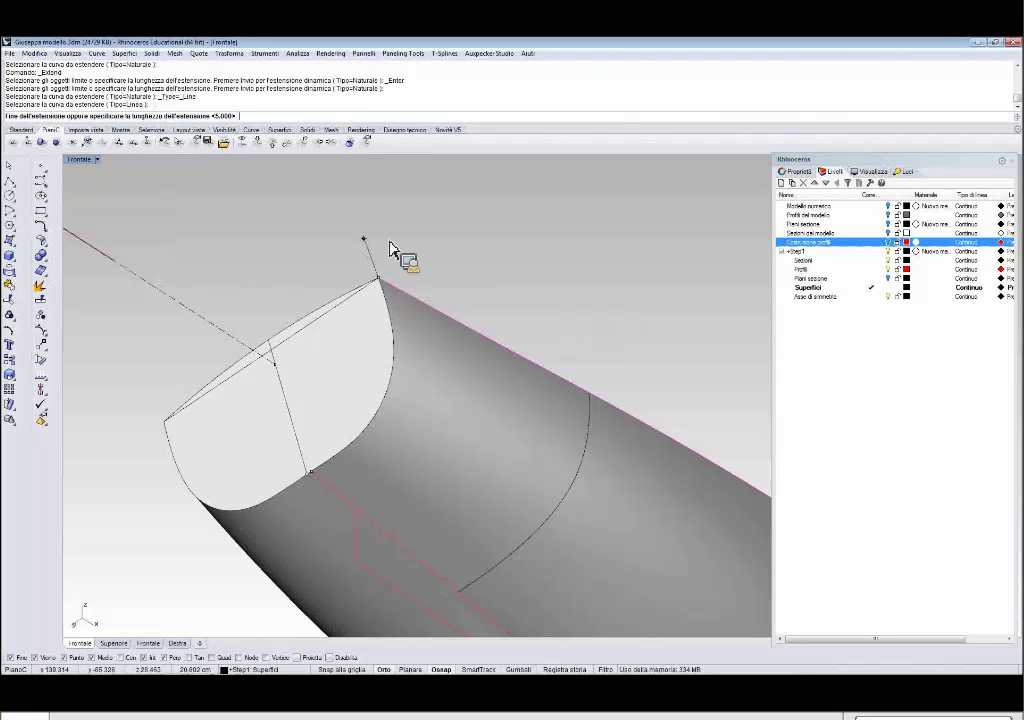
pyautogui.write('20')
pyautogui.press('Return')
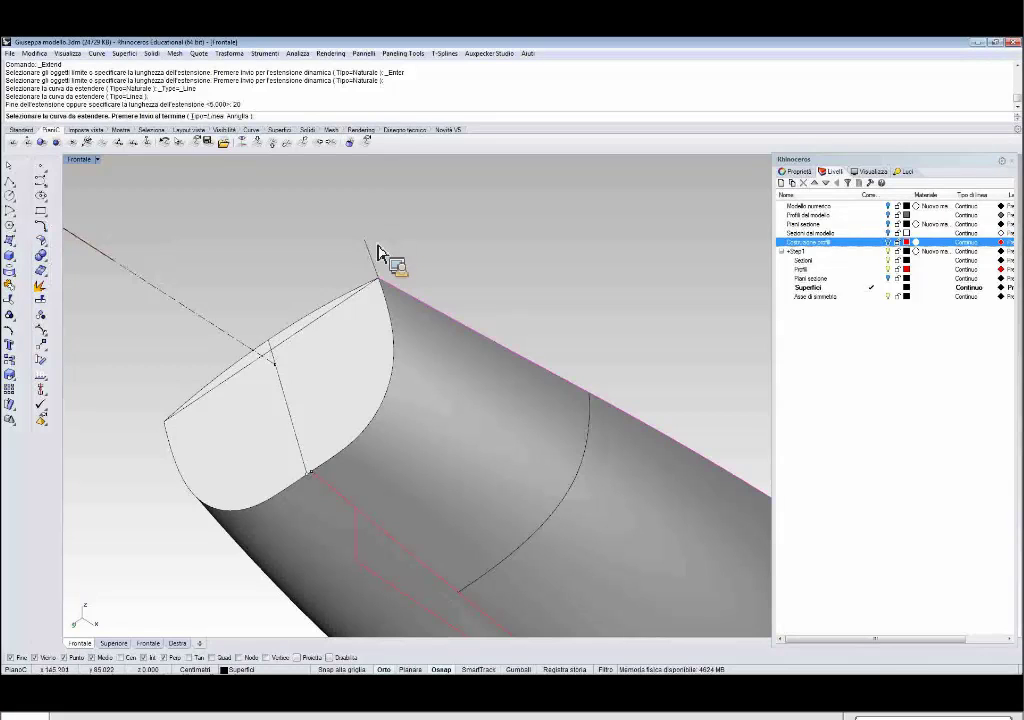
pyautogui.rightClick(167, 436)
pyautogui.click(171, 433)
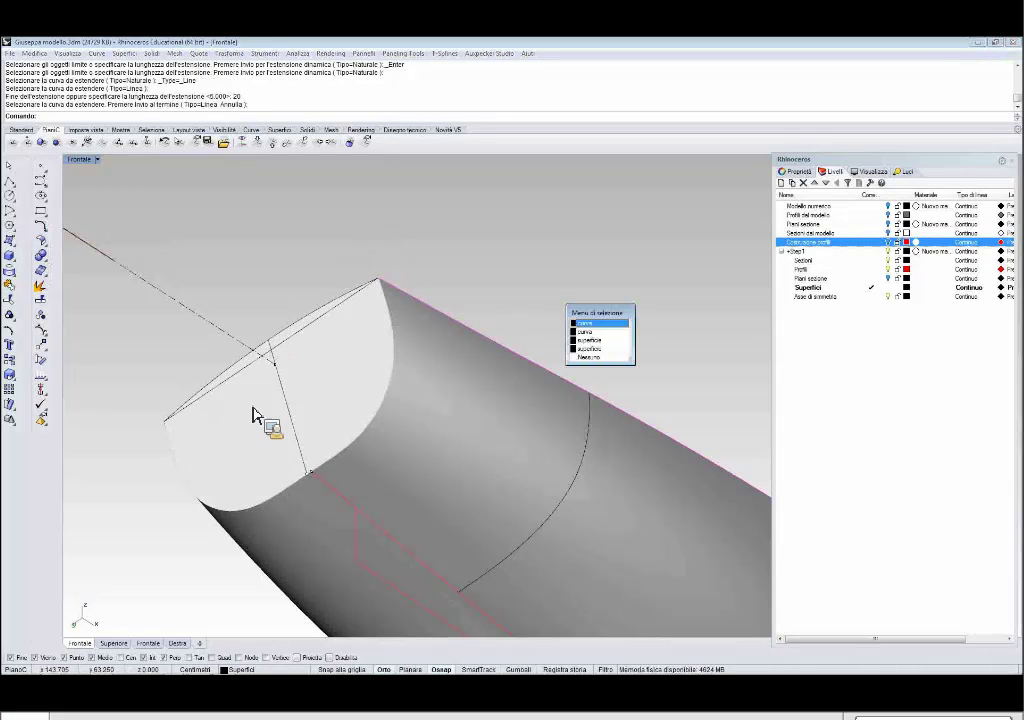
pyautogui.click(596, 326)
pyautogui.rightClick(174, 336)
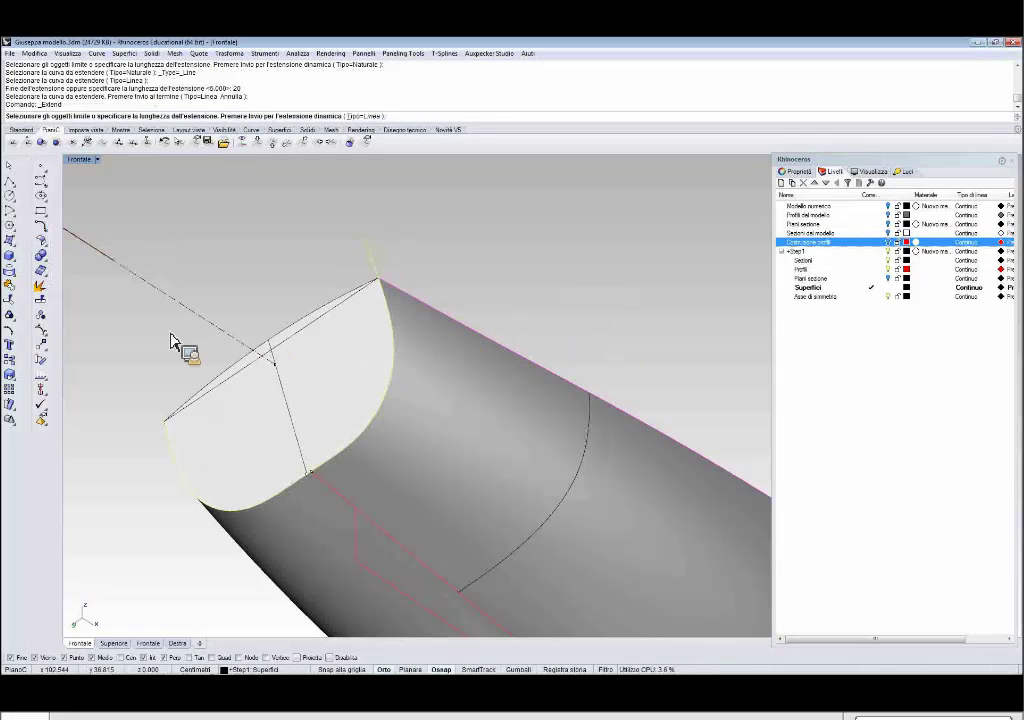
pyautogui.press('Return')
# Extend the opposite upper end of the stern edge curve by 20 cm in a straight line.
pyautogui.click(45, 227)
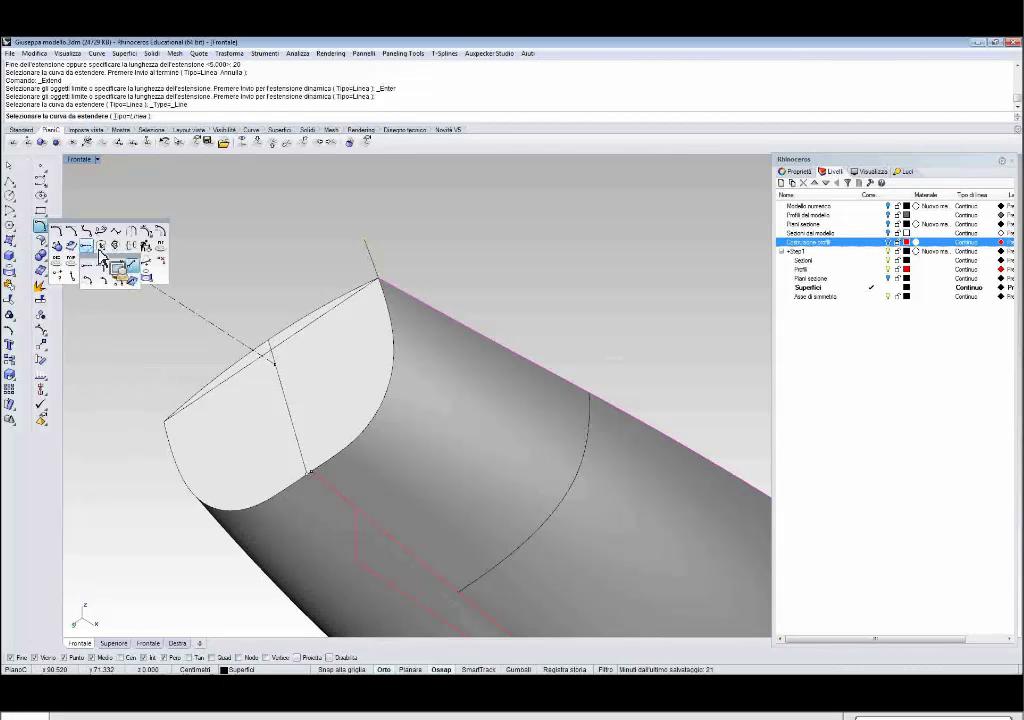
pyautogui.click(145, 268)
pyautogui.click(170, 437)
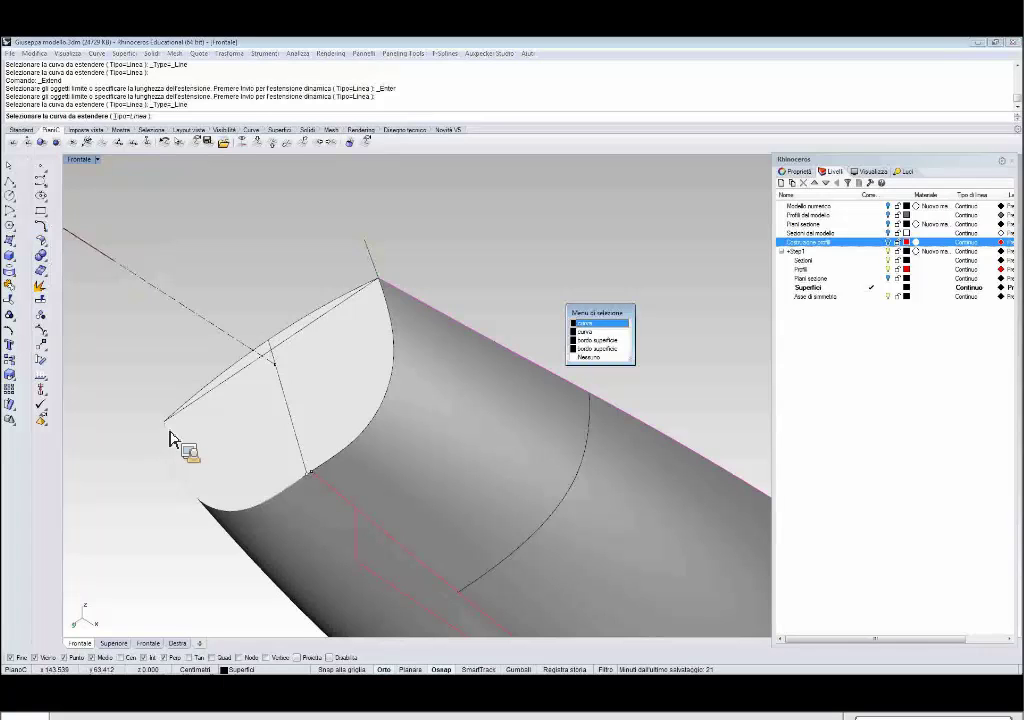
pyautogui.click(587, 336)
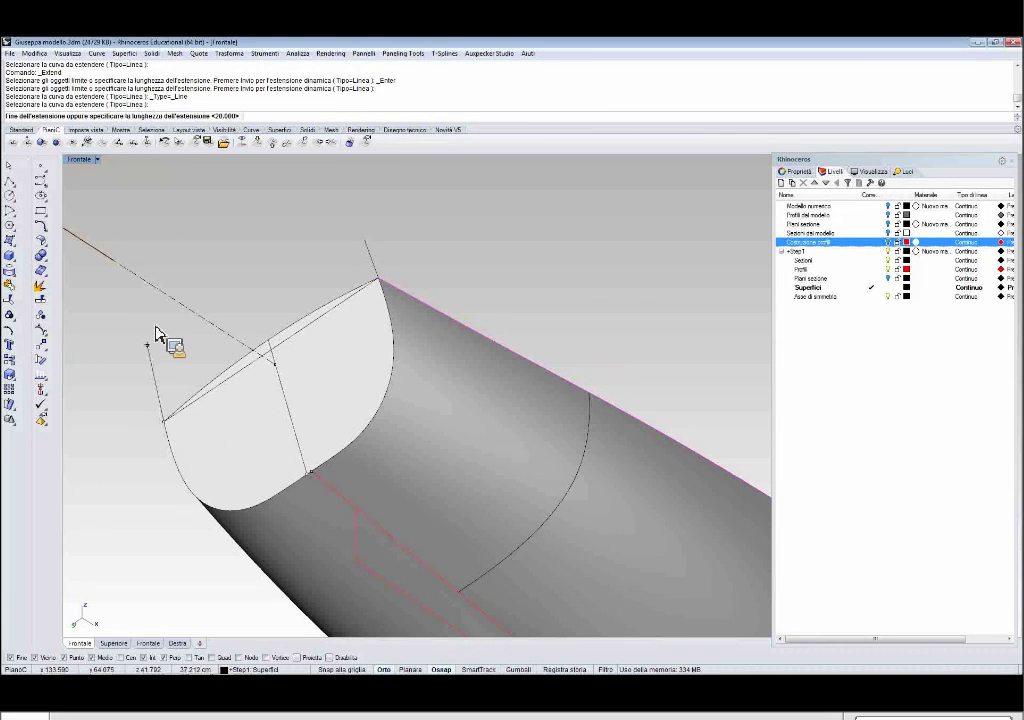
pyautogui.write('20')
pyautogui.press('Return')
# Create a flat-capped pipe with a constant radius of 6 cm around the extended stern edge curve.
pyautogui.click(13, 263)
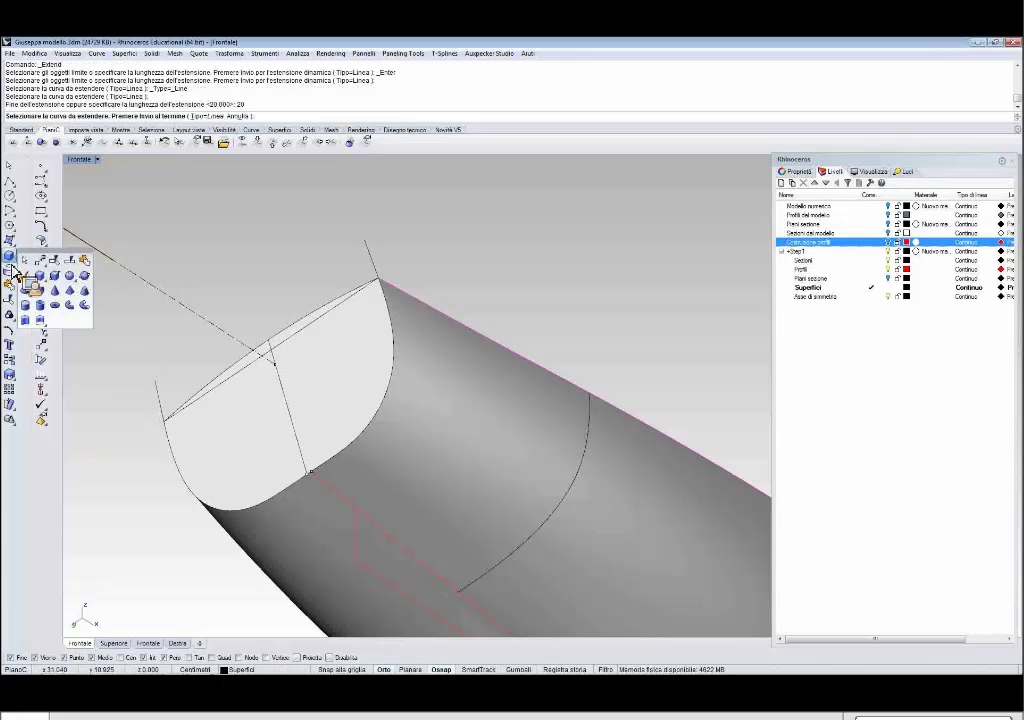
pyautogui.click(69, 306)
pyautogui.click(159, 386)
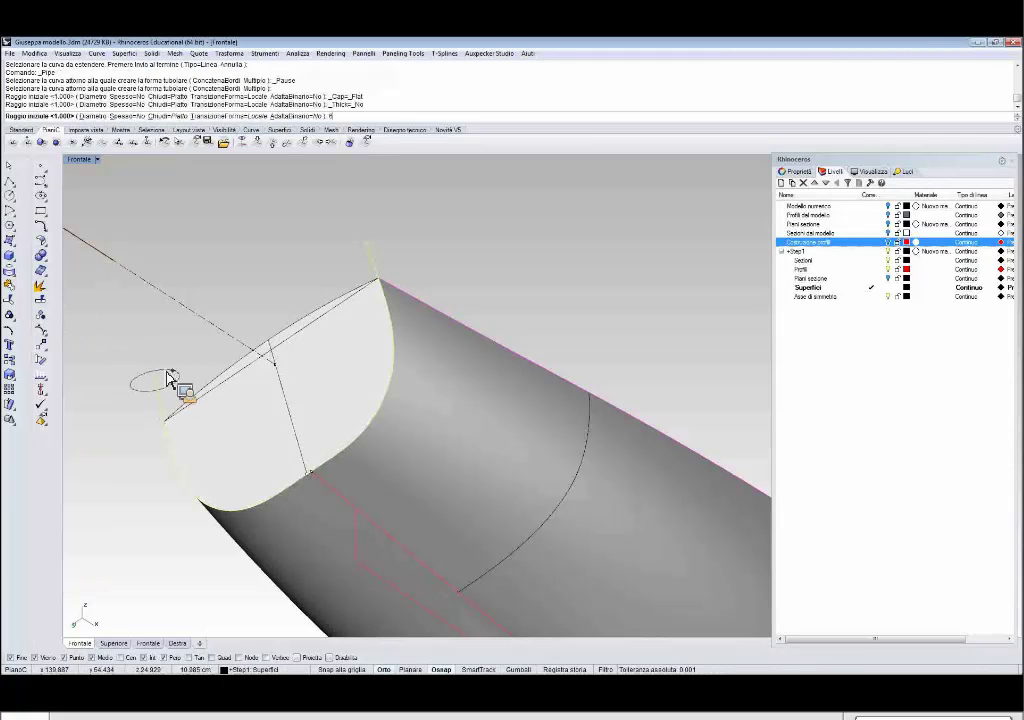
pyautogui.press('Return')
pyautogui.press('Return')
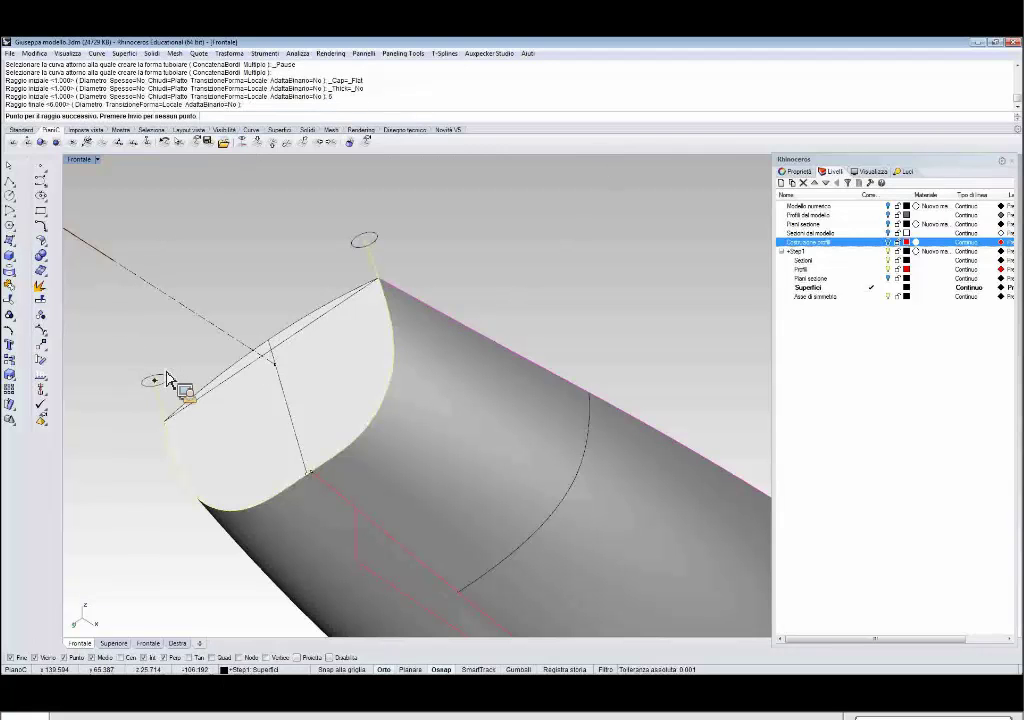
pyautogui.press('Return')
pyautogui.moveTo(183, 380); pyautogui.dragTo(393, 256, button='right')
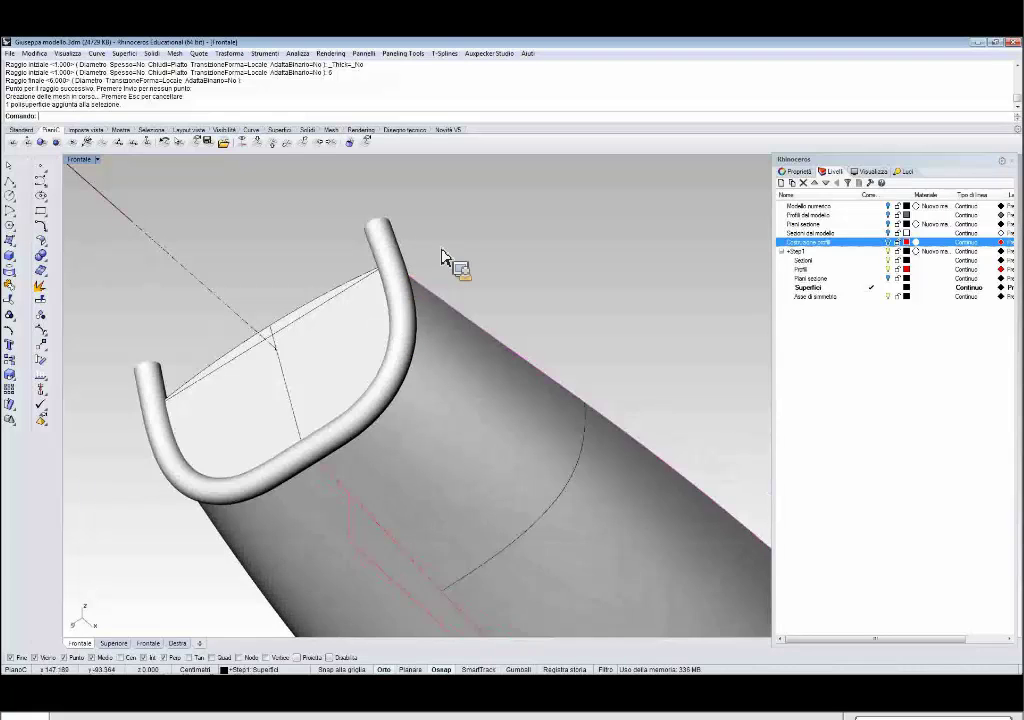
pyautogui.click(359, 357)
pyautogui.click(441, 370)
pyautogui.press('Escape')
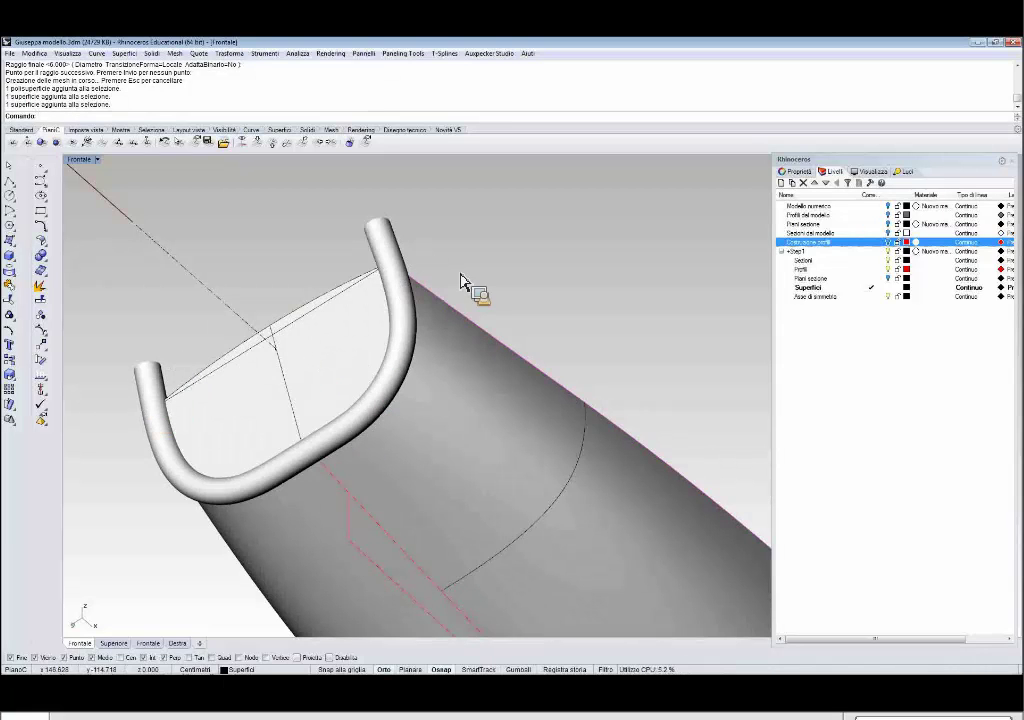
# Assign the stern pipe its own material by object and raise its transparency until the surfaces inside are clearly visible.
pyautogui.click(390, 228)
pyautogui.click(800, 172)
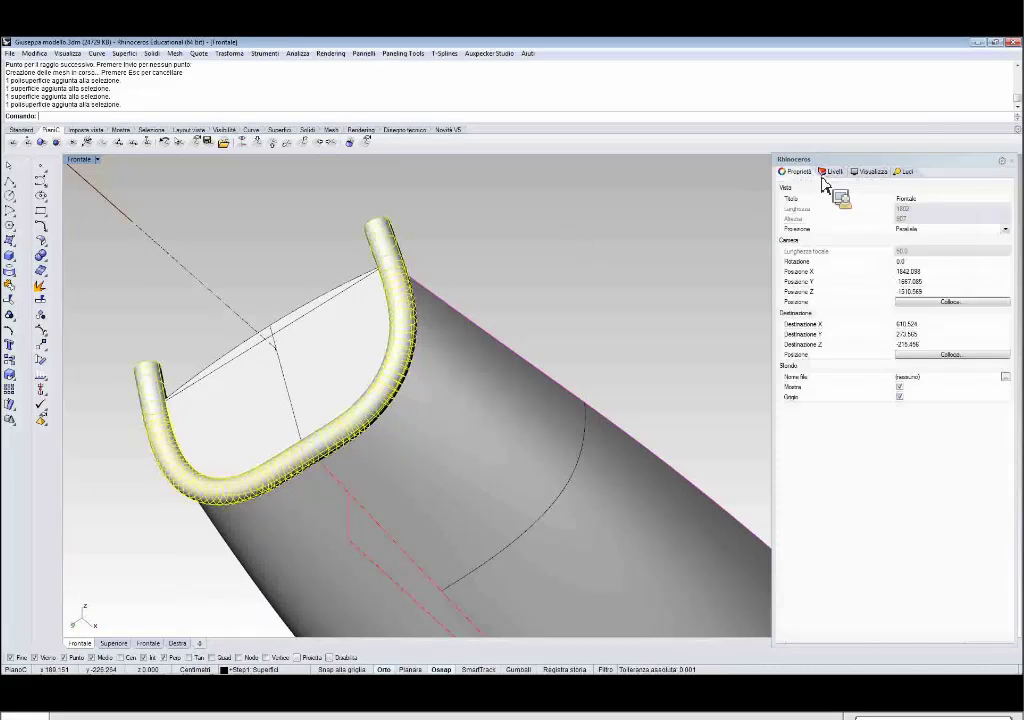
pyautogui.click(800, 186)
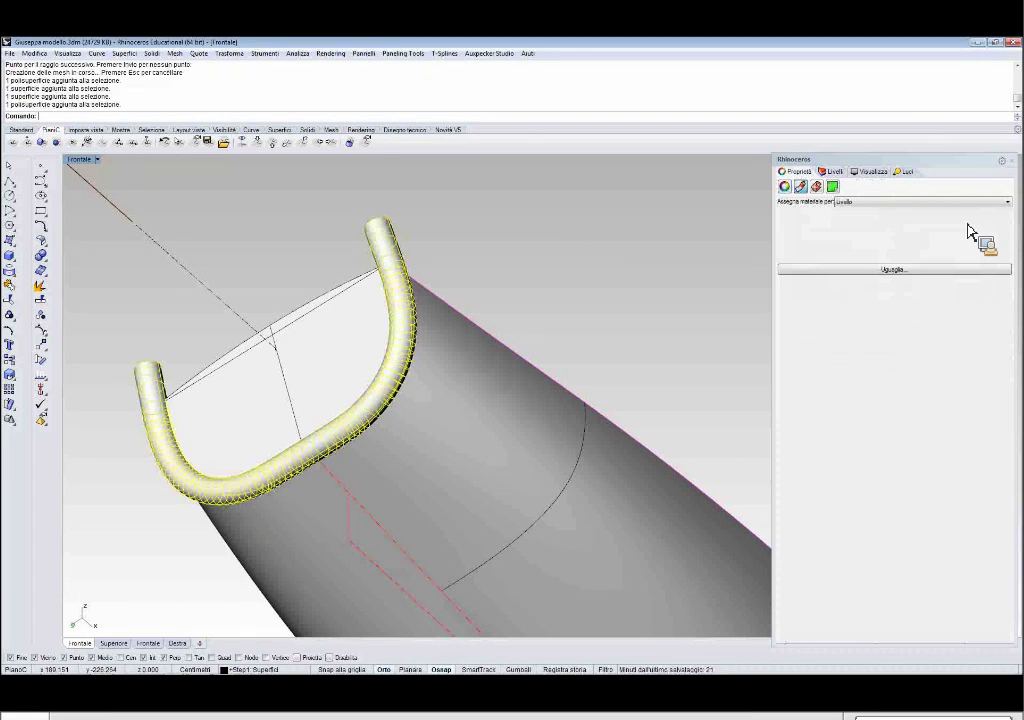
pyautogui.click(1004, 202)
pyautogui.click(985, 219)
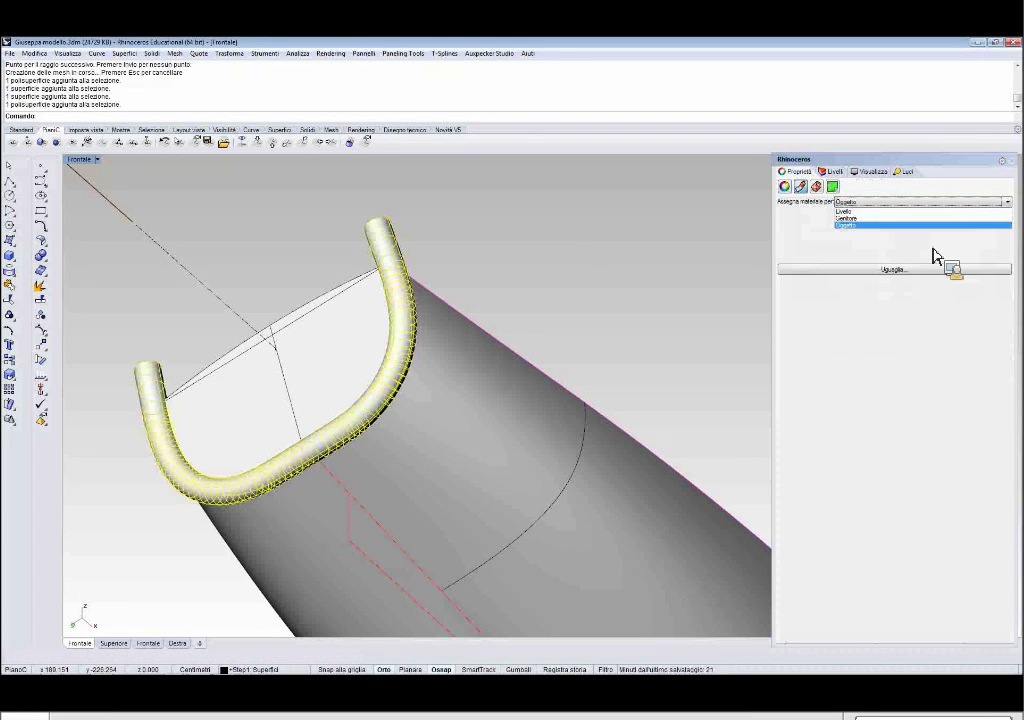
pyautogui.click(920, 344)
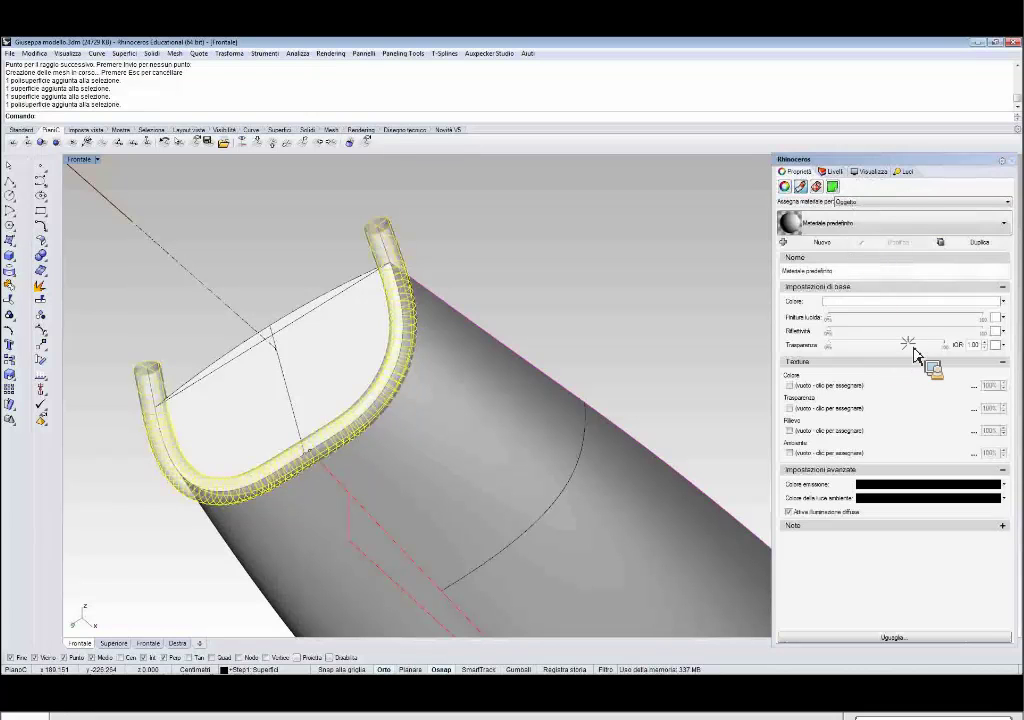
pyautogui.click(613, 267)
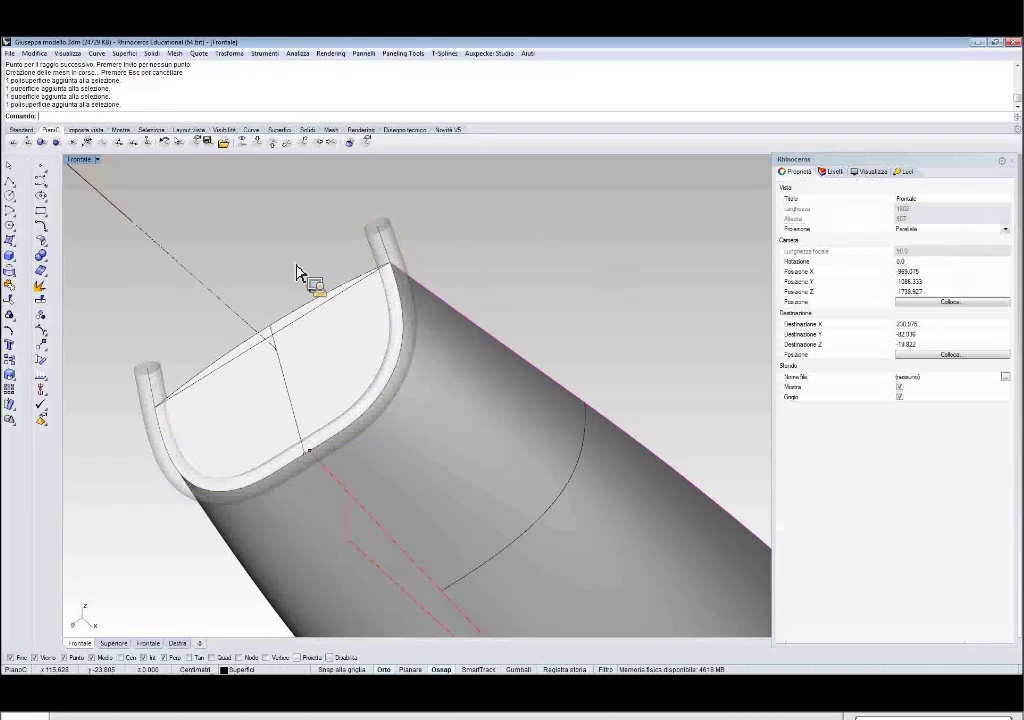
# Trim away the portions of the stern closing surface and the near hull side inside the pipe, using the pipe as cutting object.
pyautogui.click(12, 303)
pyautogui.scroll(6, 380, 252)
pyautogui.click(384, 257)
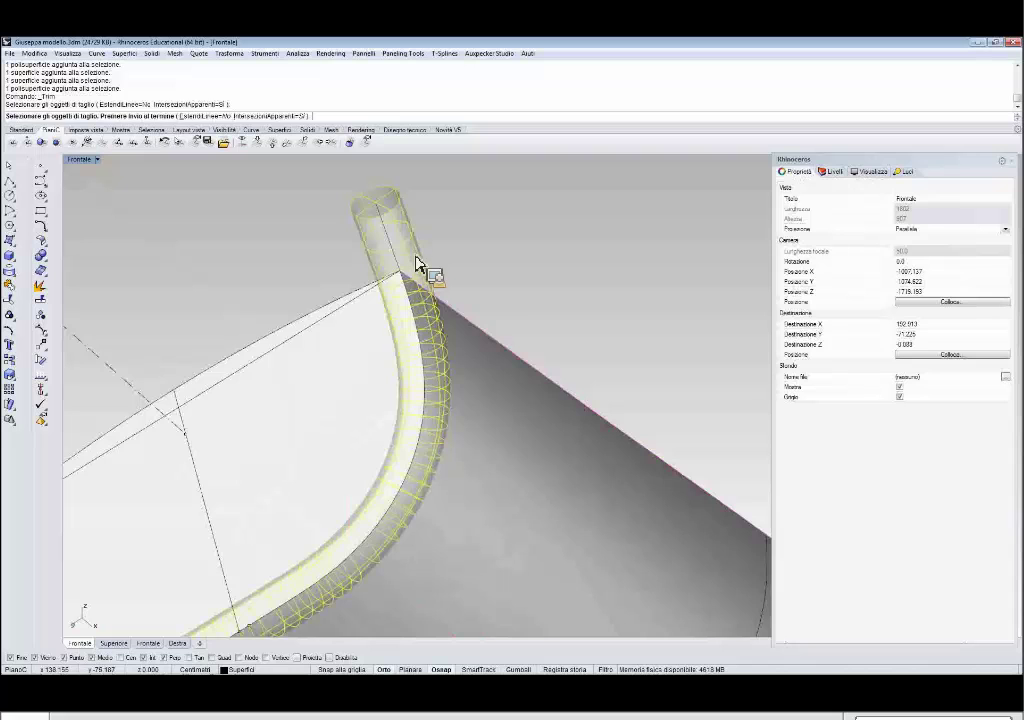
pyautogui.rightClick(416, 252)
pyautogui.scroll(6, 402, 300)
pyautogui.click(407, 304)
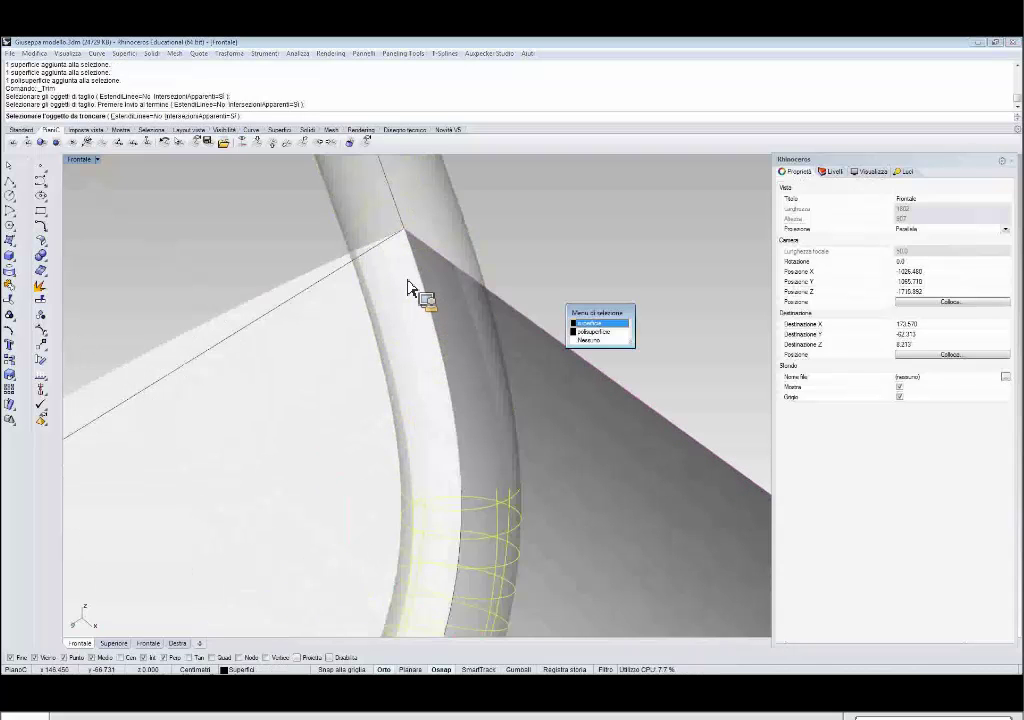
pyautogui.click(576, 333)
pyautogui.click(453, 336)
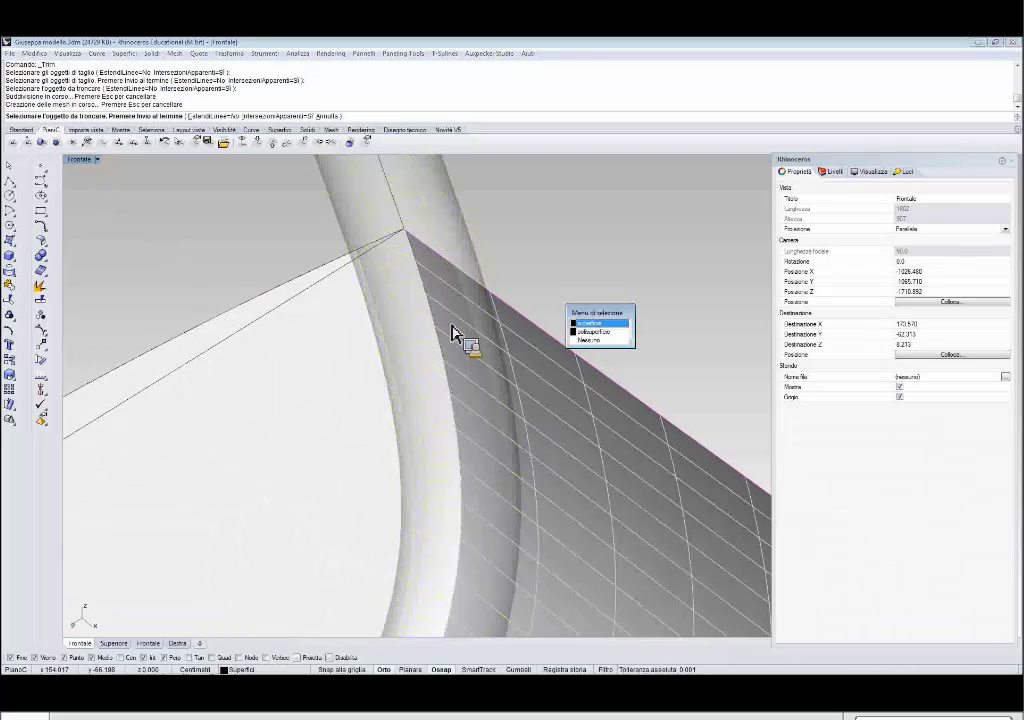
pyautogui.click(574, 325)
# Trim away the portions of the central keel strip and the opposite hull side that lie inside the pipe.
pyautogui.scroll(-6, 496, 262)
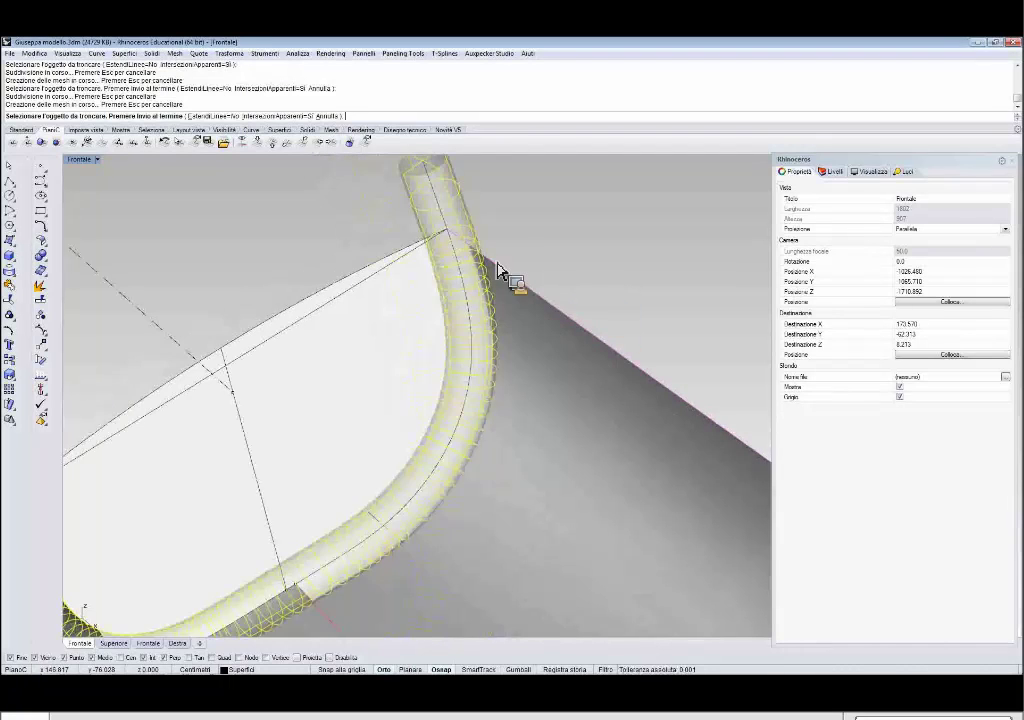
pyautogui.scroll(-4, 404, 367)
pyautogui.scroll(2, 312, 511)
pyautogui.scroll(4, 313, 517)
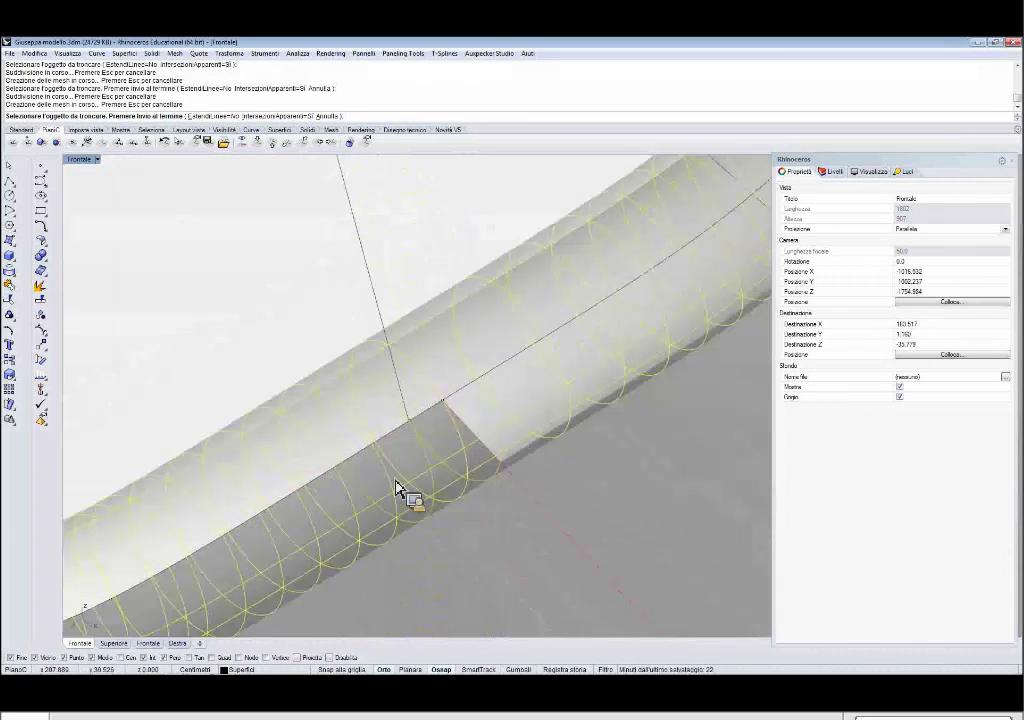
pyautogui.click(457, 457)
pyautogui.click(594, 332)
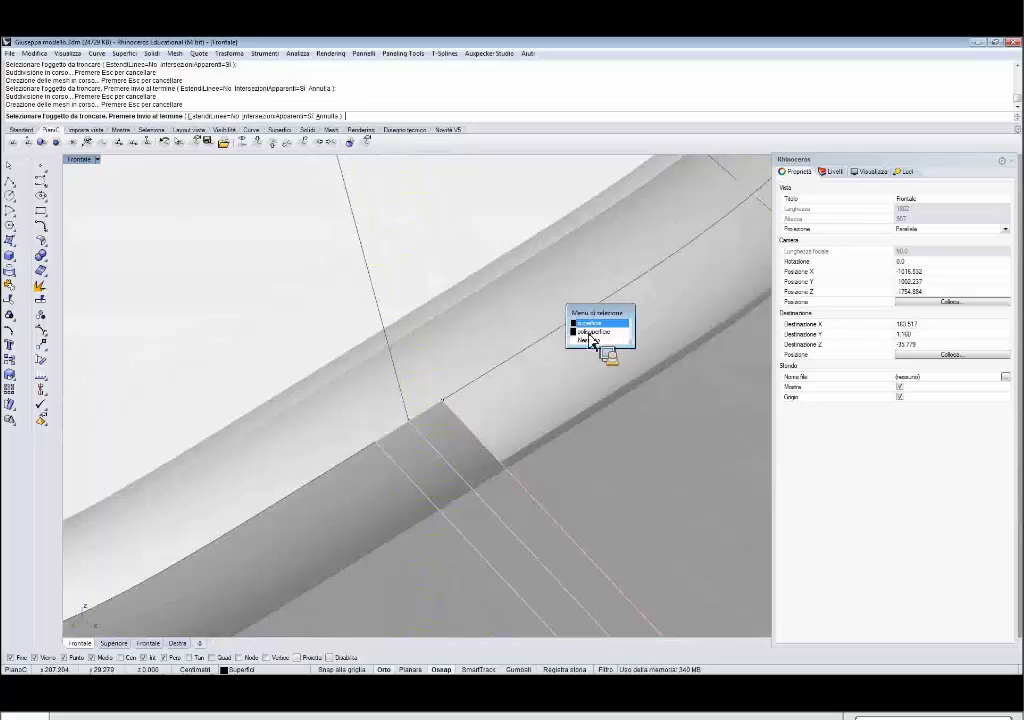
pyautogui.click(379, 479)
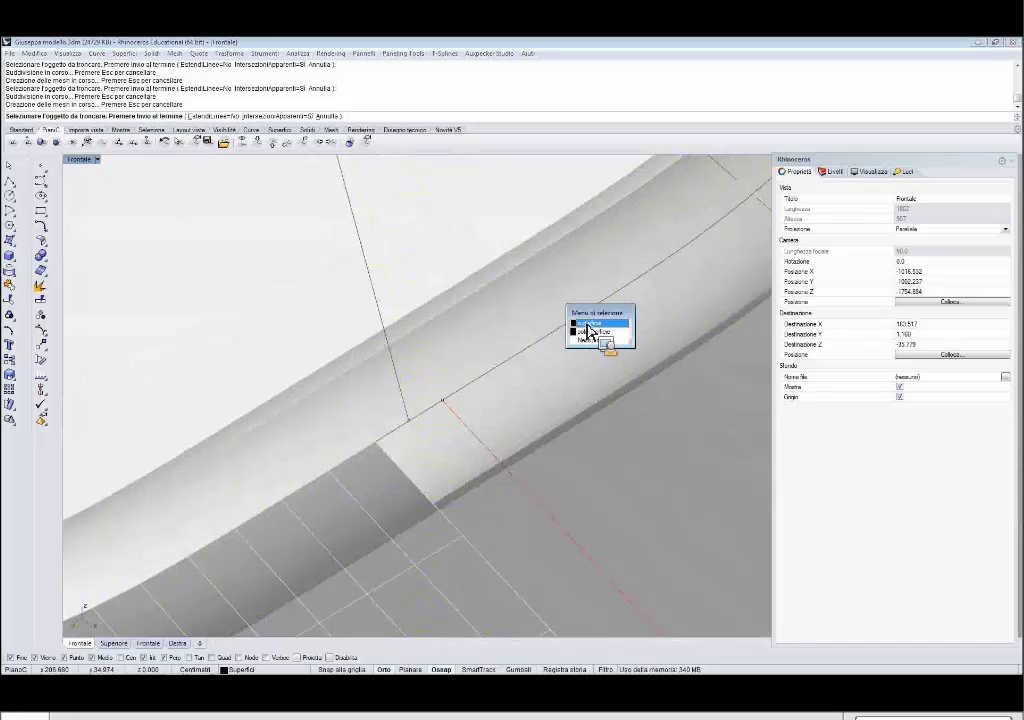
pyautogui.click(587, 326)
pyautogui.scroll(-6, 575, 339)
pyautogui.scroll(-2, 577, 346)
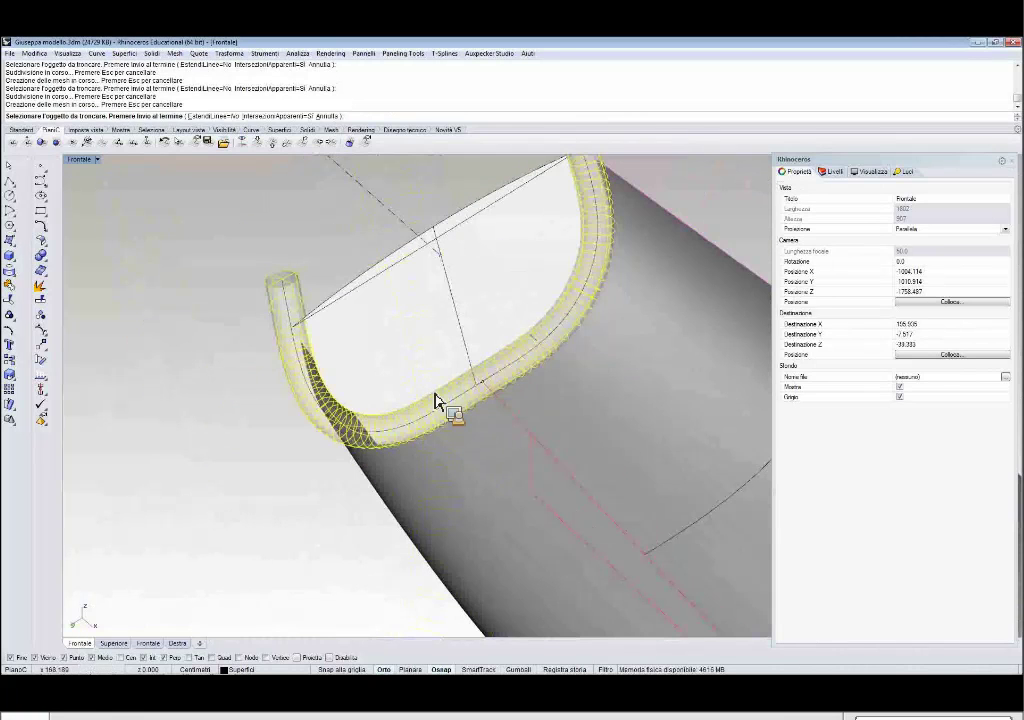
pyautogui.press('Return')
# Delete the pipe used to trim the stern edge.
pyautogui.click(302, 297)
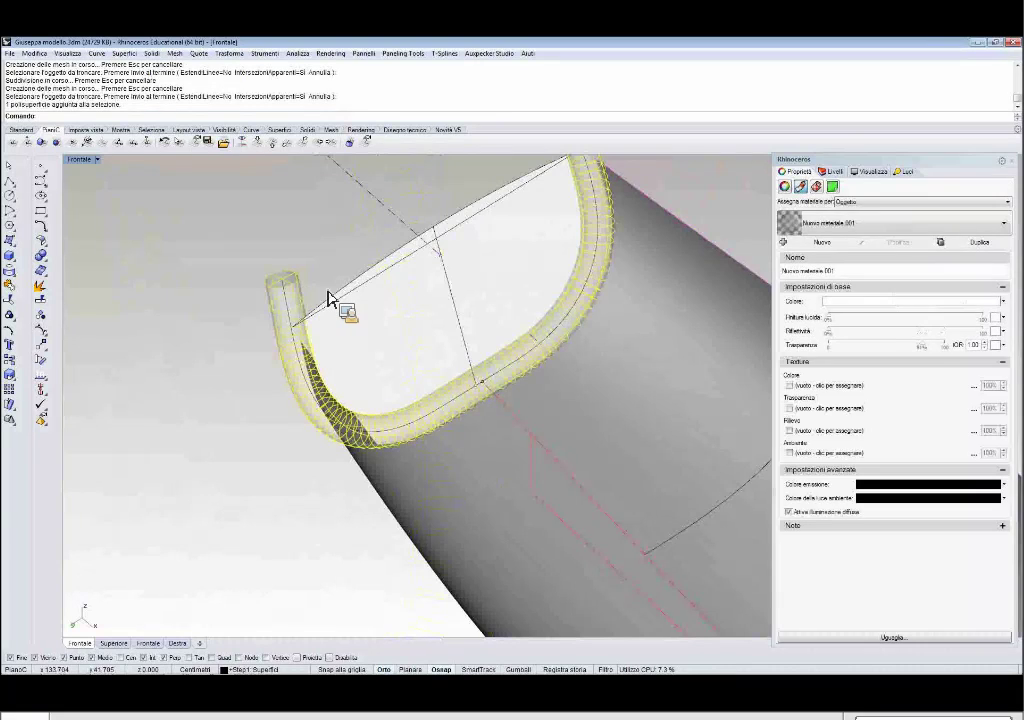
pyautogui.press('Delete')
pyautogui.moveTo(327, 297); pyautogui.dragTo(347, 258, button='right')
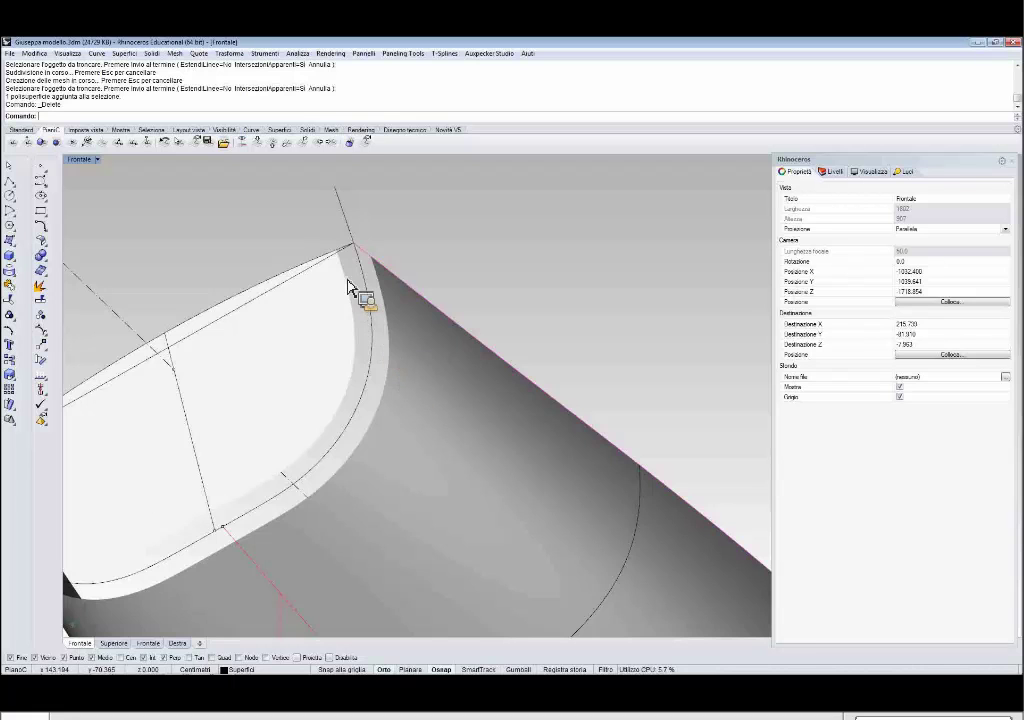
# Draw tangent lines at one upper corner of the stern, extending the stern's top edge and the hull rim across the trimmed gap.
pyautogui.scroll(3, 374, 240)
pyautogui.scroll(1, 374, 240)
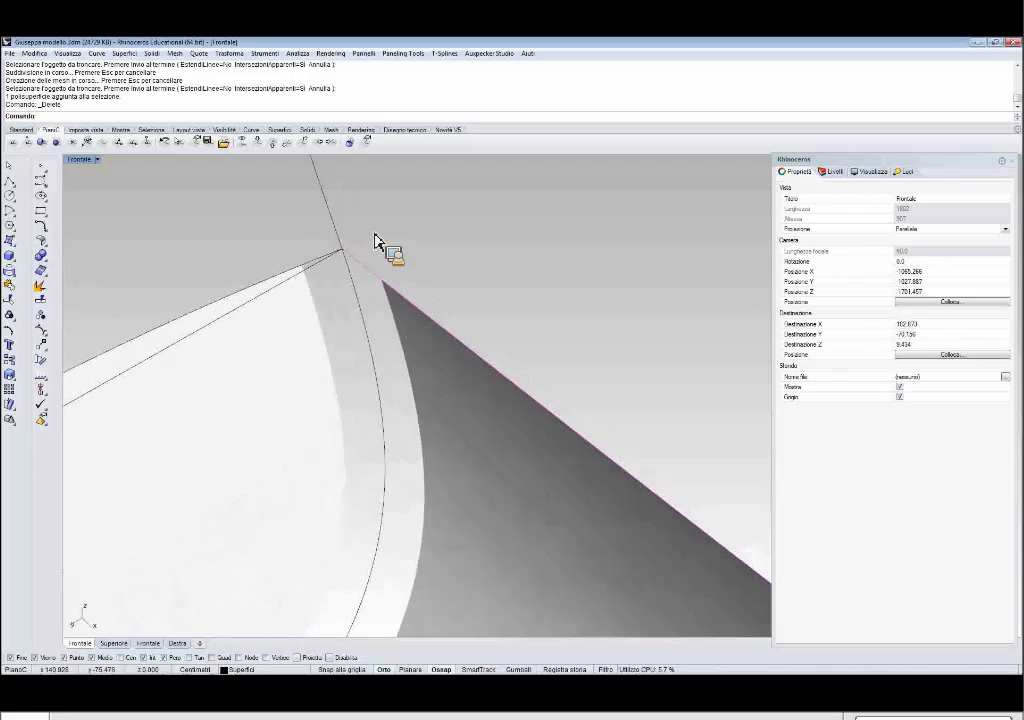
pyautogui.click(14, 188)
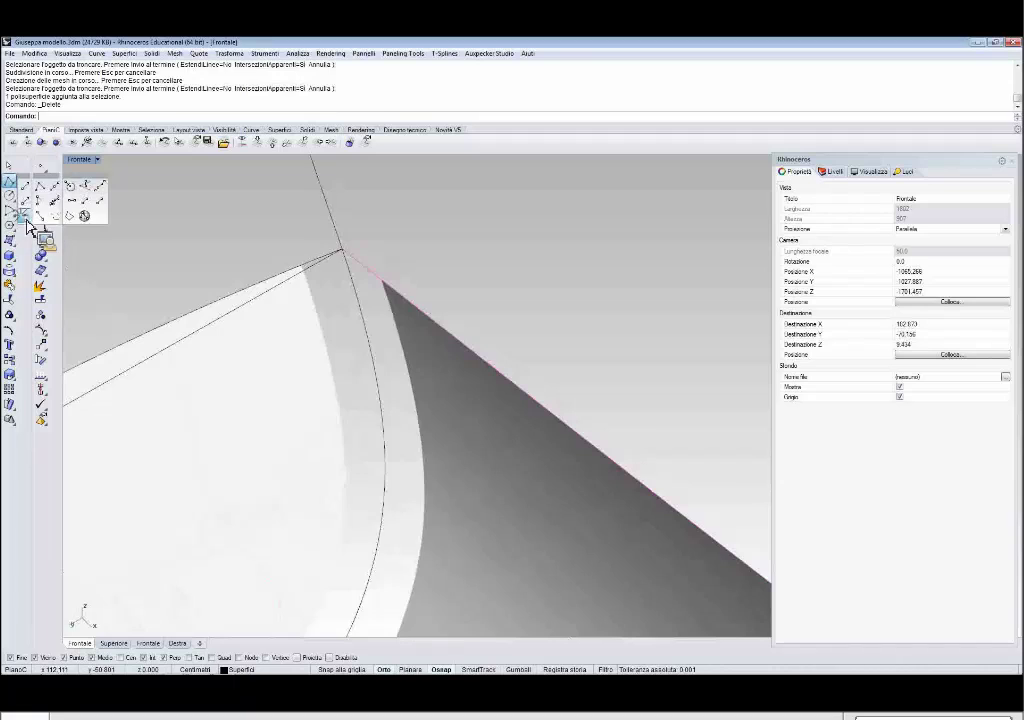
pyautogui.click(28, 219)
pyautogui.scroll(5, 250, 247)
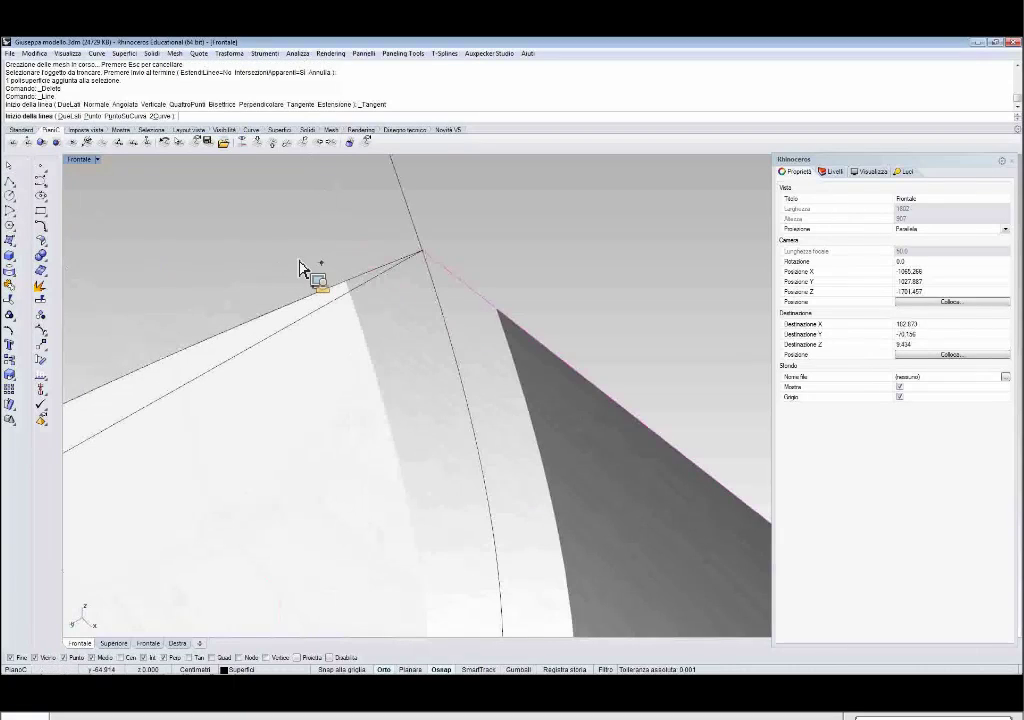
pyautogui.click(347, 290)
pyautogui.write('d')
pyautogui.press('Return')
pyautogui.scroll(-3, 352, 285)
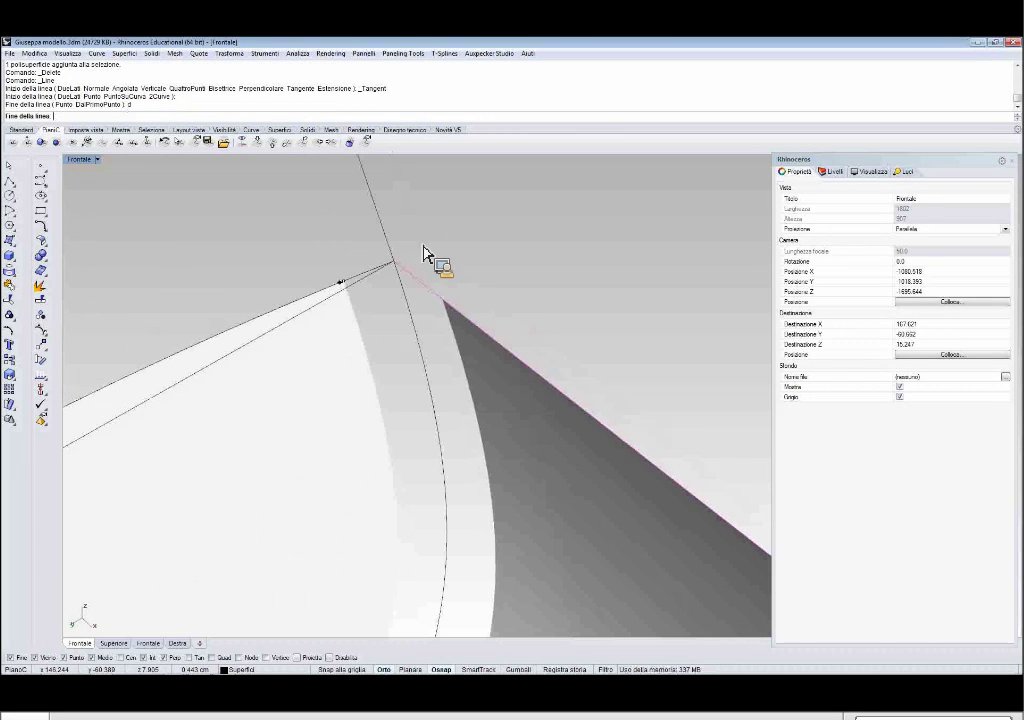
pyautogui.click(437, 290)
pyautogui.scroll(-5, 435, 289)
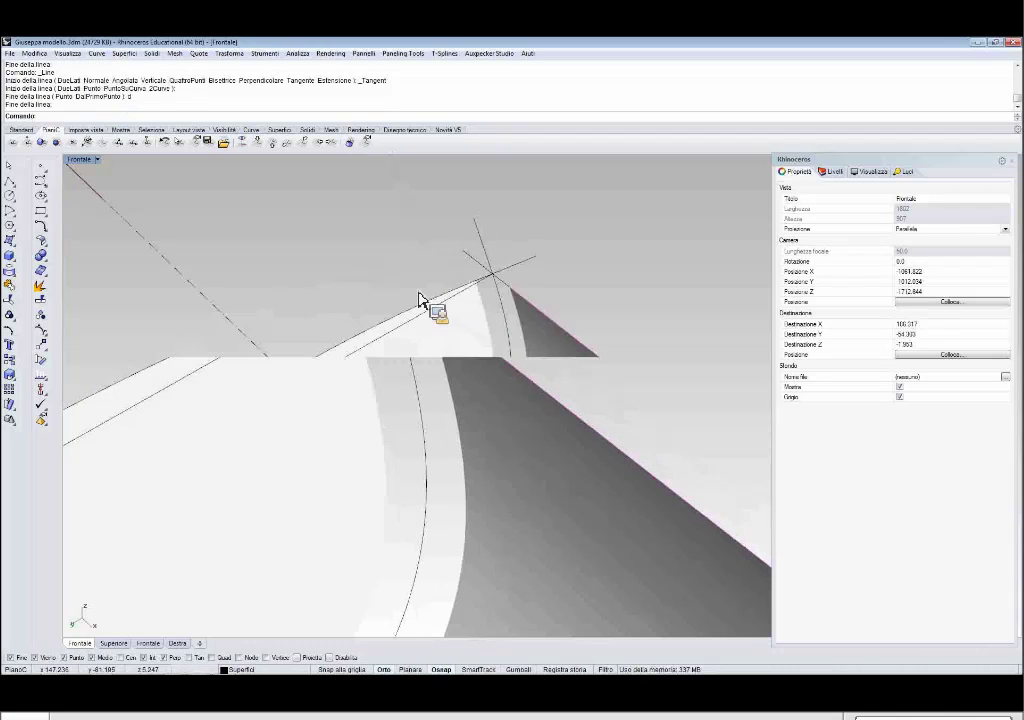
# Draw the matching tangent lines at the opposite upper stern corner, extending the trimmed edges past their crossing point.
pyautogui.scroll(2, 322, 402)
pyautogui.scroll(2, 146, 498)
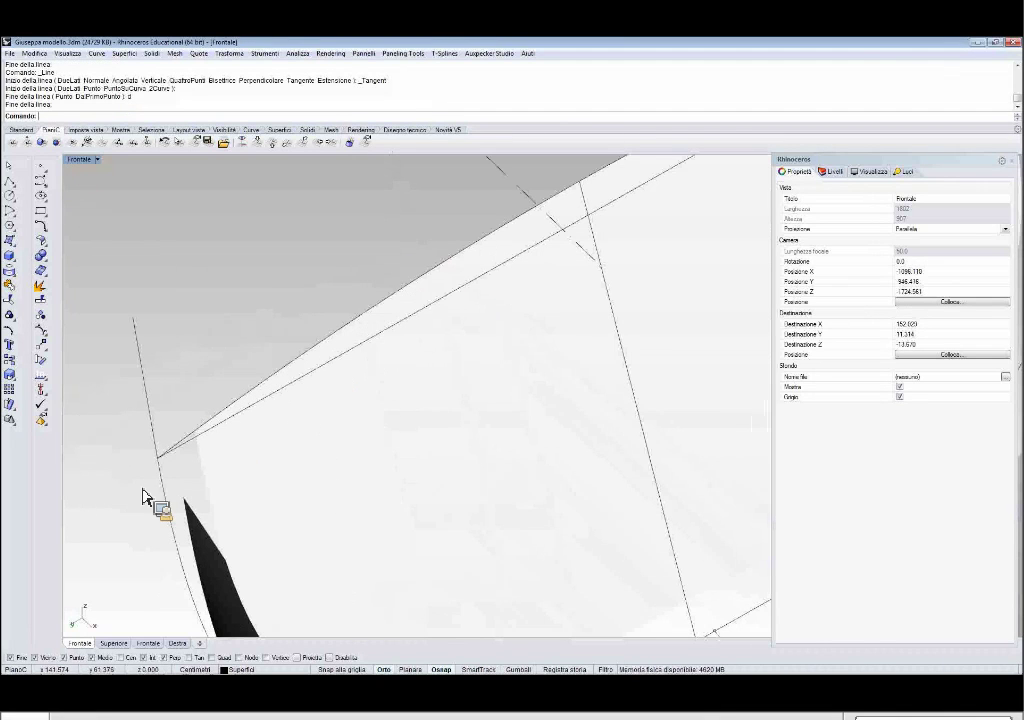
pyautogui.press('Return')
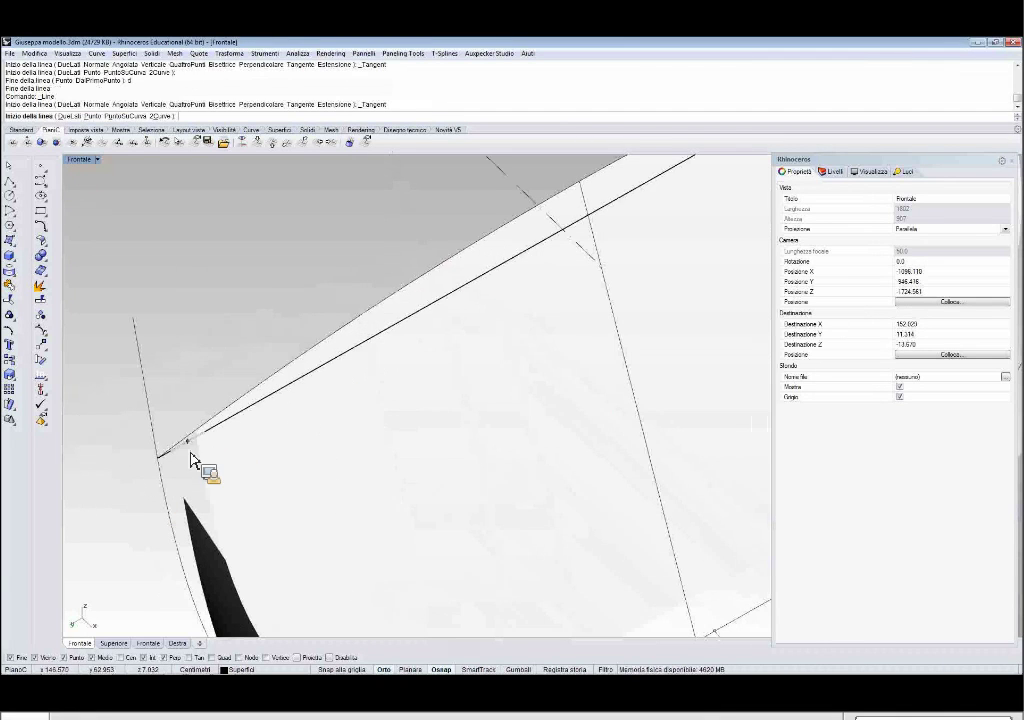
pyautogui.click(191, 449)
pyautogui.write('d')
pyautogui.press('Return')
pyautogui.click(119, 490)
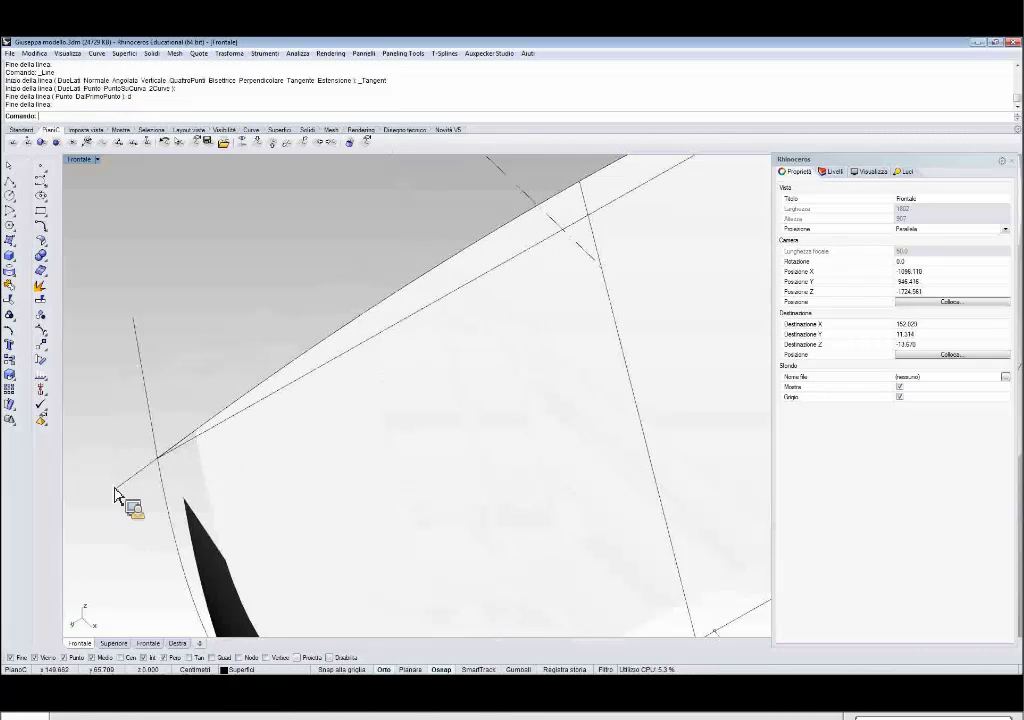
# Start a surface blend using the trimmed hull edge chain as first edge and the stern closing surface's edge chain as second.
pyautogui.scroll(-5, 137, 441)
pyautogui.moveTo(130, 427); pyautogui.dragTo(368, 375, button='right')
pyautogui.scroll(-5, 337, 388)
pyautogui.scroll(3, 390, 345)
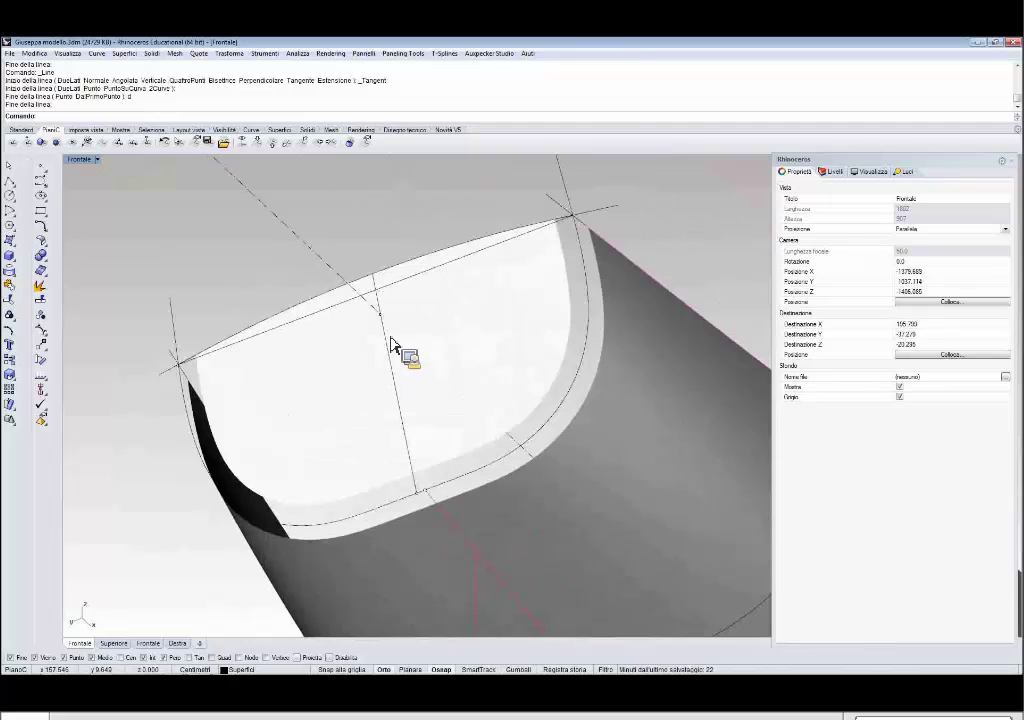
pyautogui.click(46, 245)
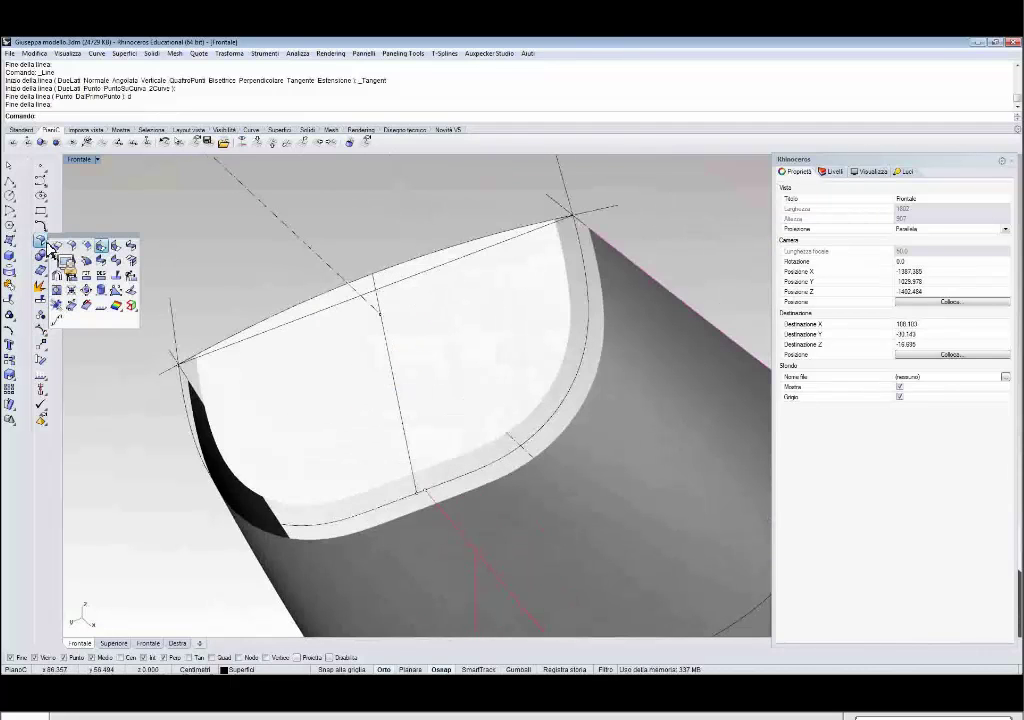
pyautogui.click(134, 247)
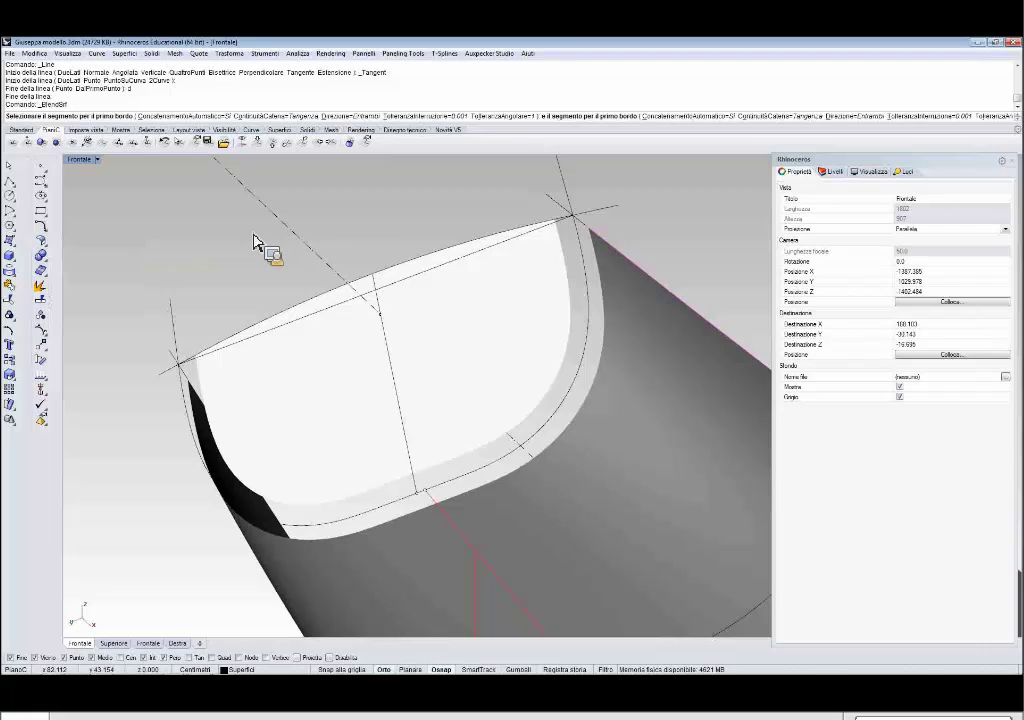
pyautogui.scroll(2, 200, 418)
pyautogui.click(201, 423)
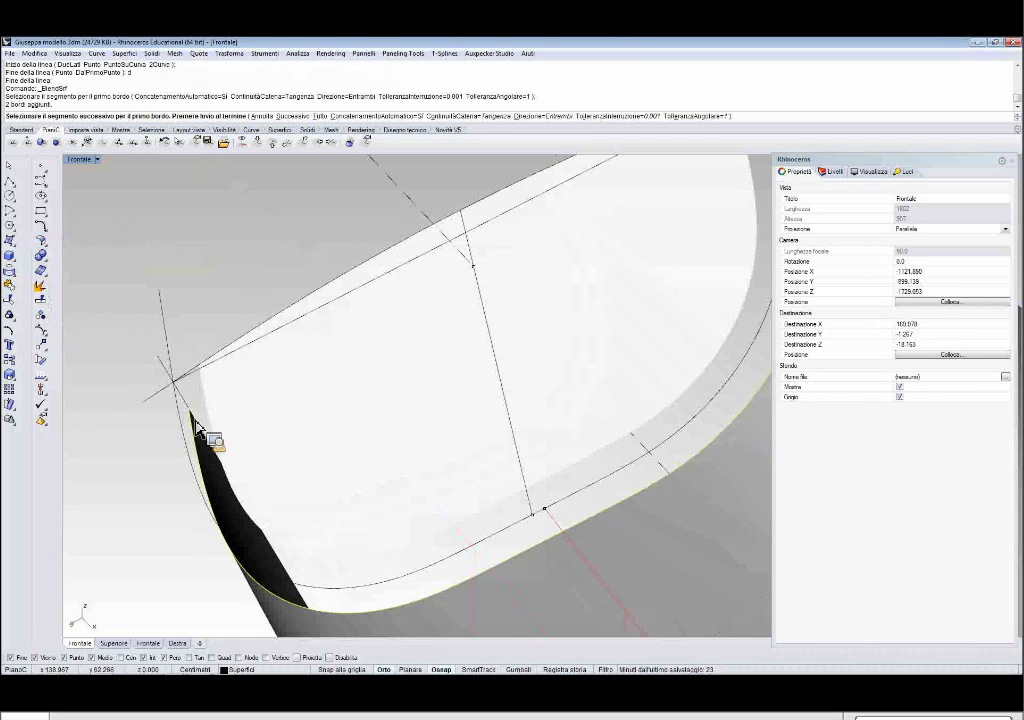
pyautogui.scroll(-2, 190, 405)
pyautogui.scroll(1, 250, 397)
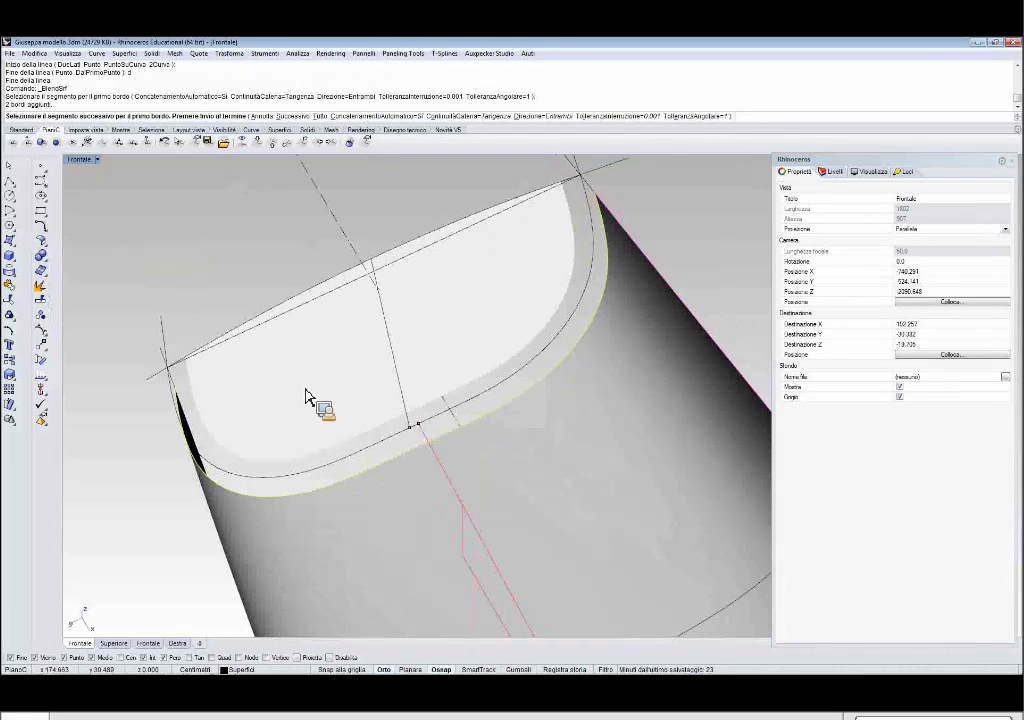
pyautogui.moveTo(345, 388); pyautogui.dragTo(334, 396, button='right')
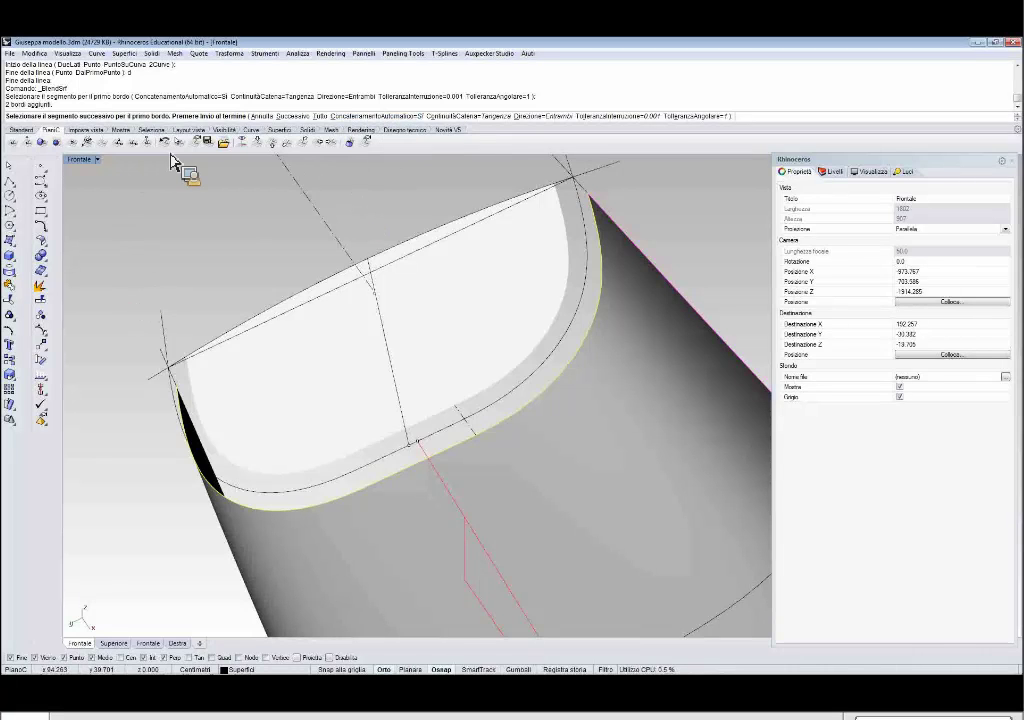
pyautogui.click(172, 366)
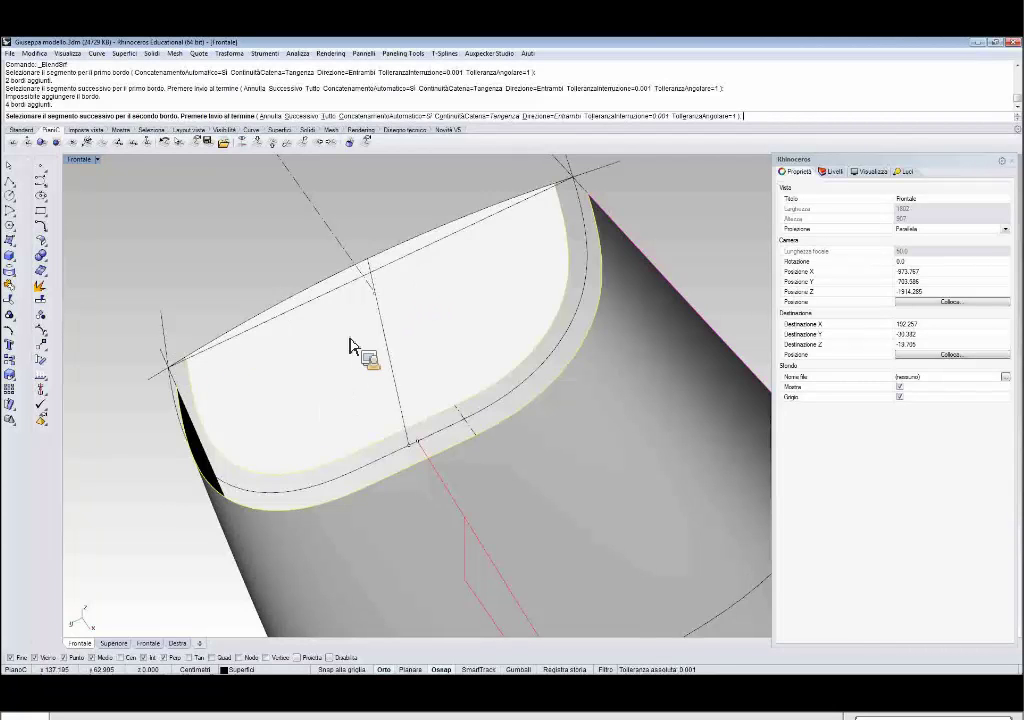
pyautogui.moveTo(351, 340); pyautogui.dragTo(356, 328, button='right')
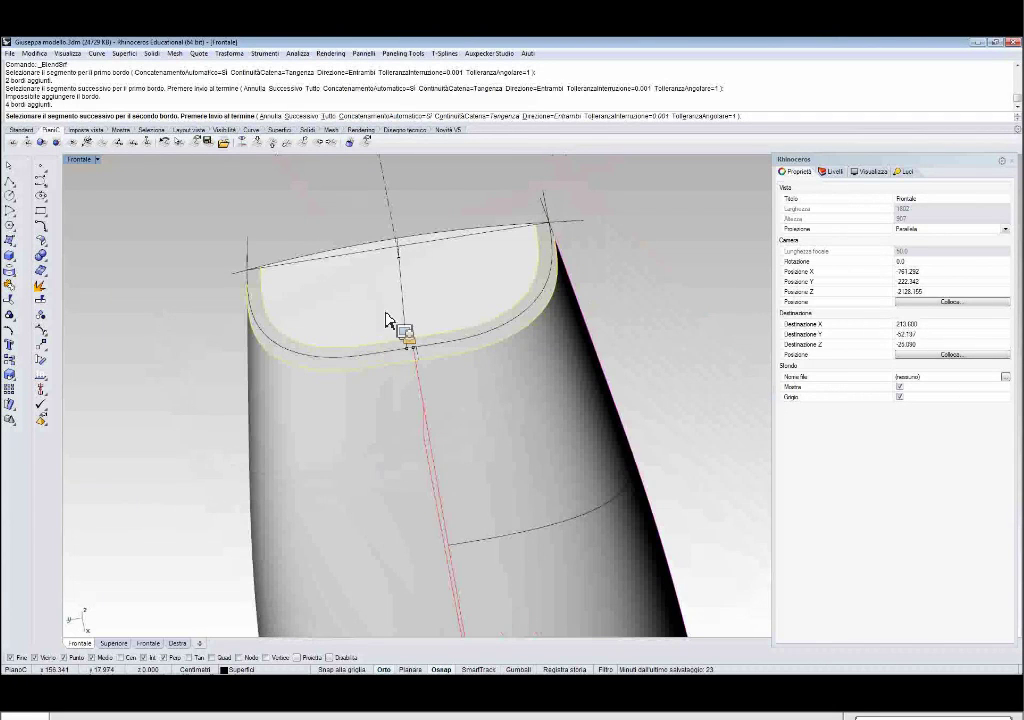
pyautogui.press('Return')
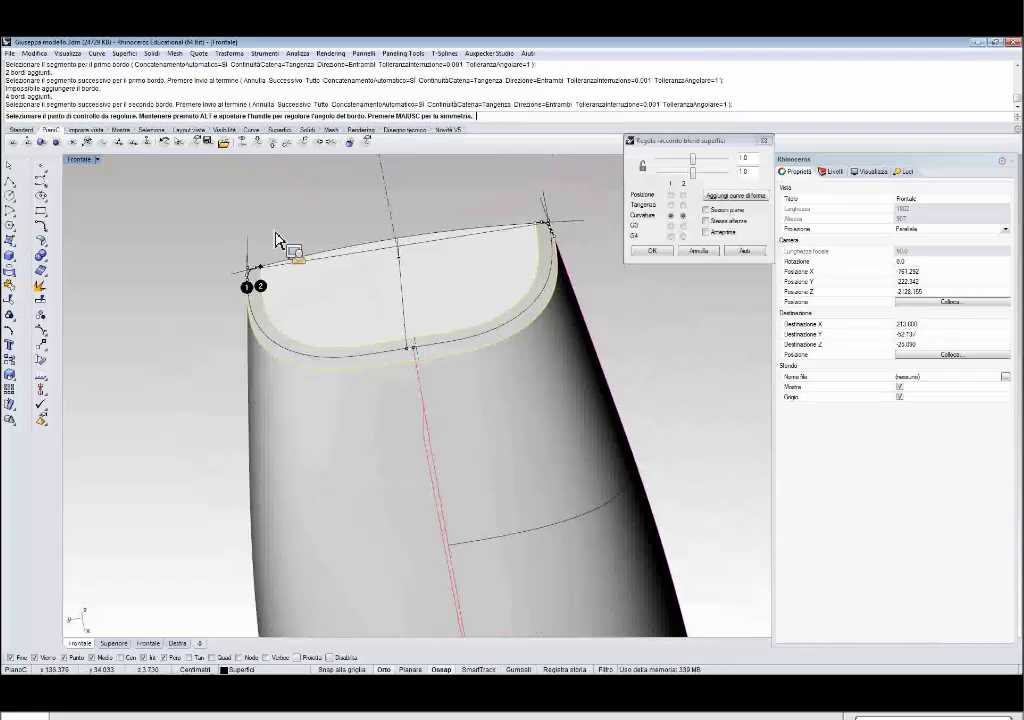
# Try Position continuity for both edges of the stern blend.
pyautogui.scroll(5, 290, 253)
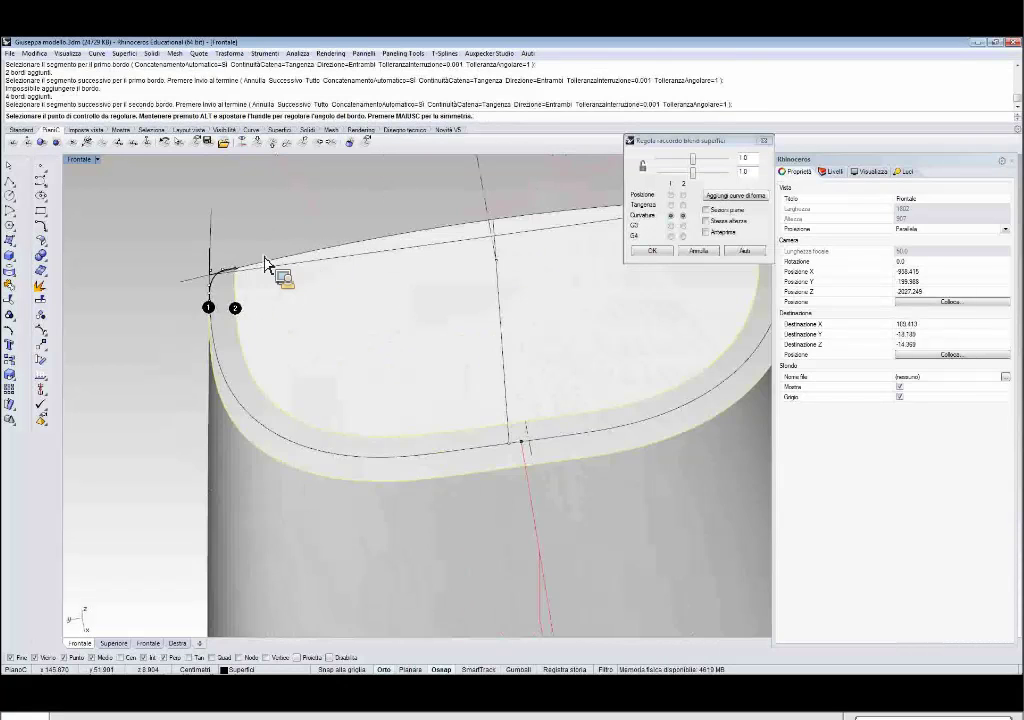
pyautogui.scroll(-4, 153, 338)
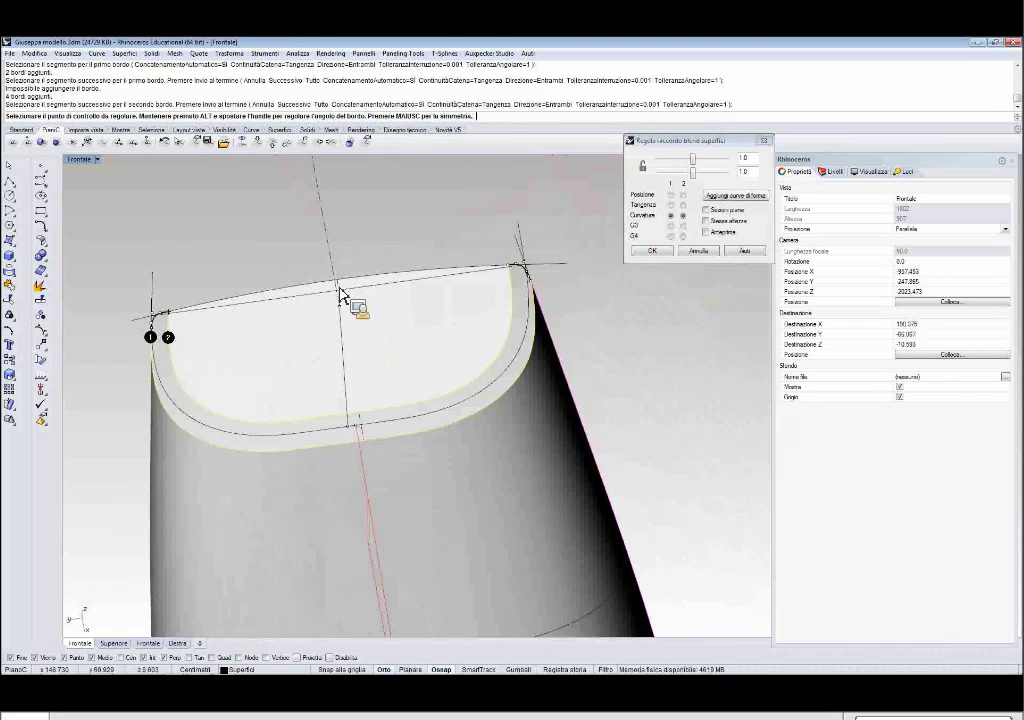
pyautogui.scroll(3, 522, 281)
pyautogui.scroll(-4, 510, 305)
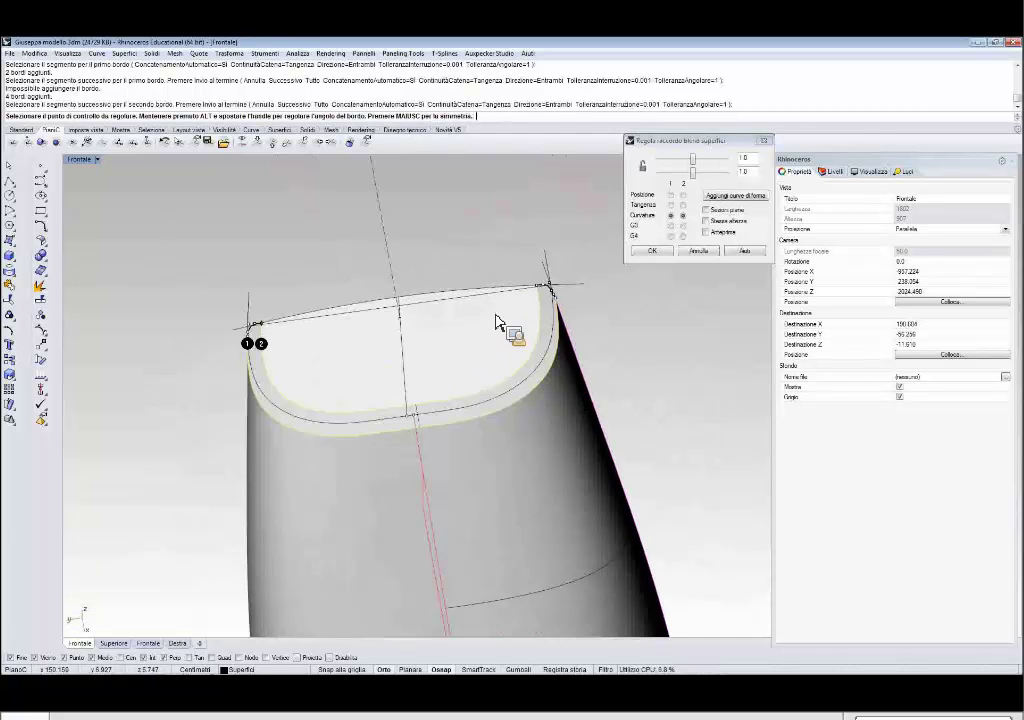
pyautogui.scroll(2, 388, 318)
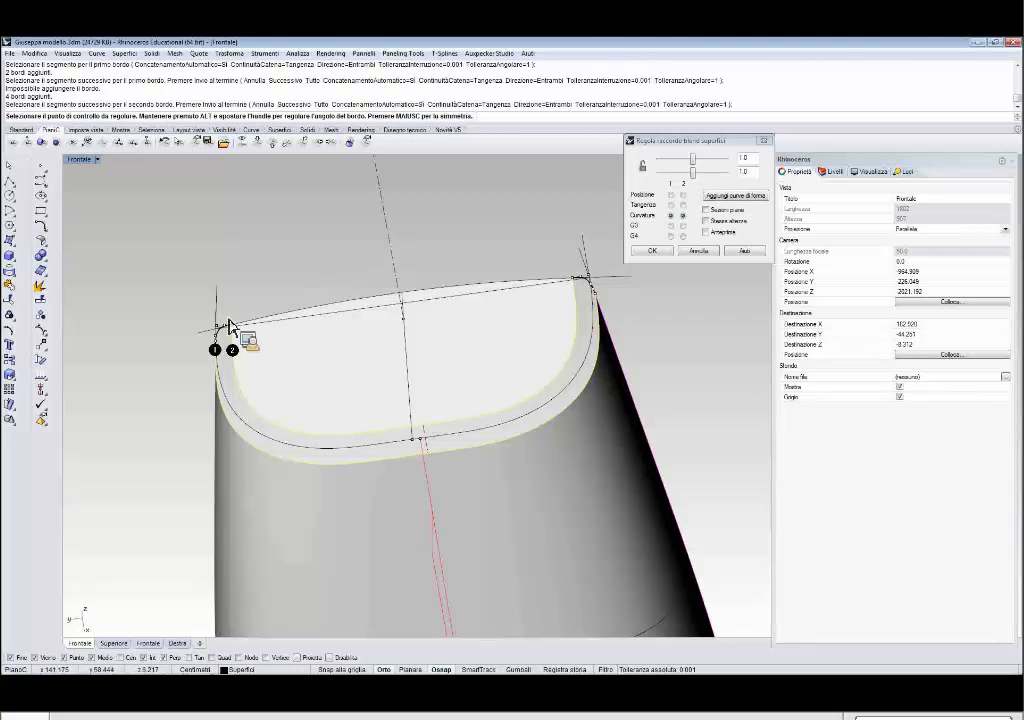
pyautogui.scroll(3, 228, 330)
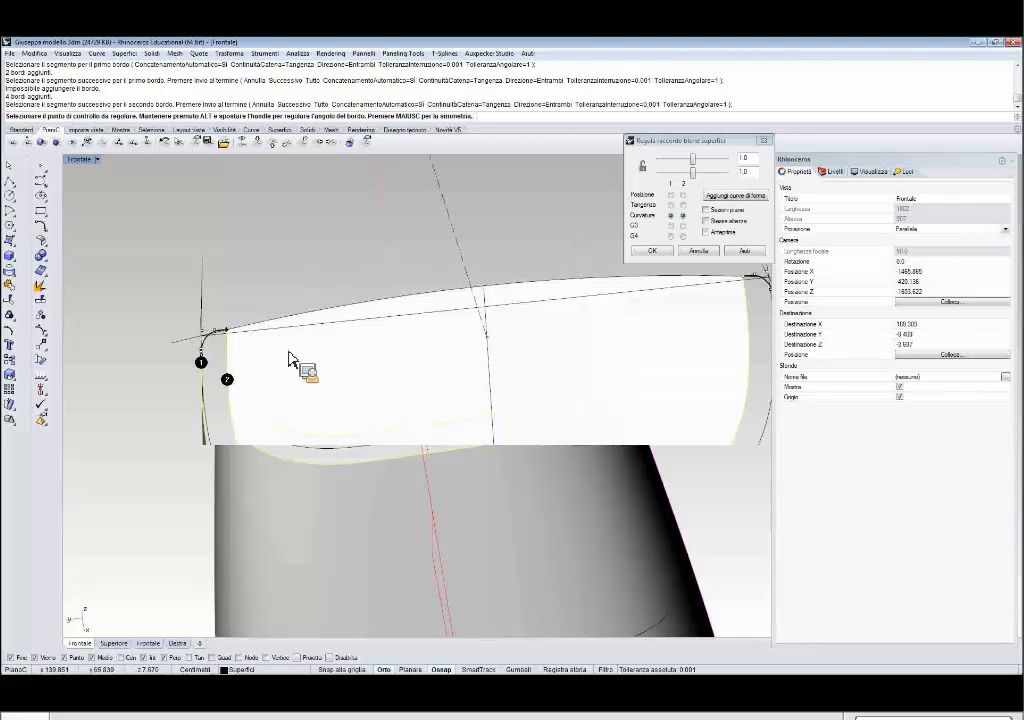
pyautogui.scroll(3, 284, 395)
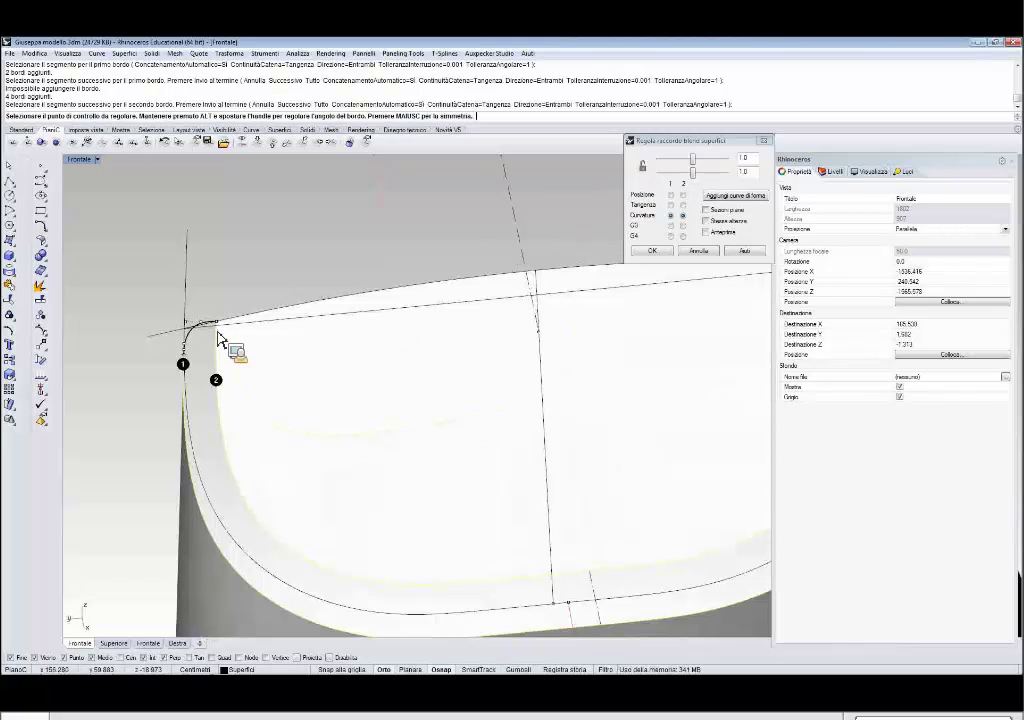
pyautogui.click(682, 214)
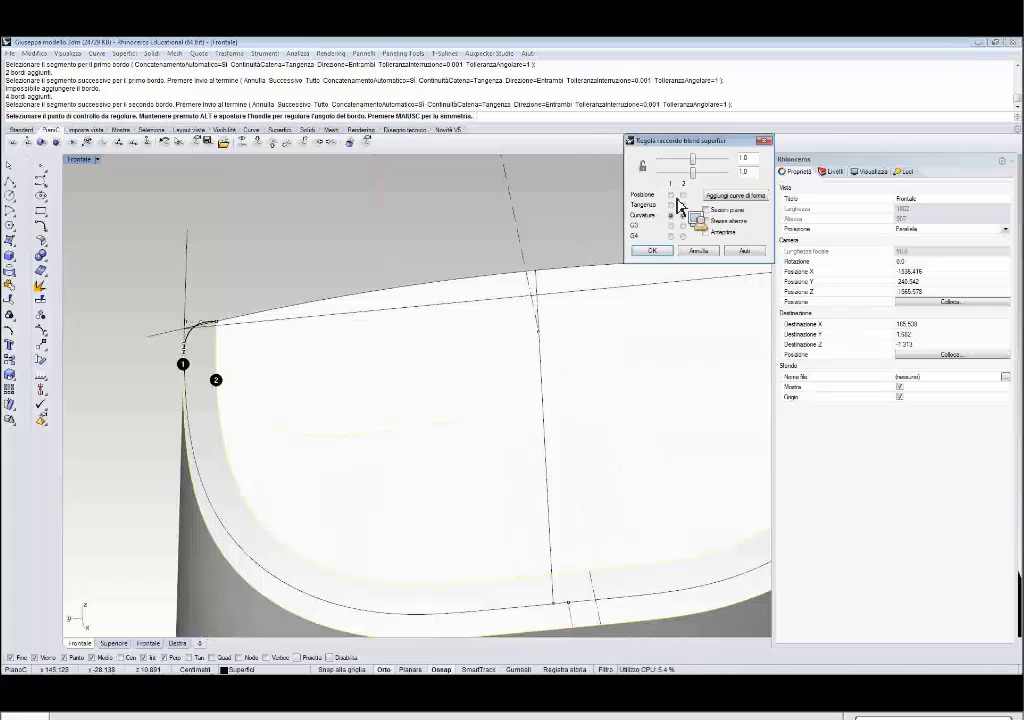
pyautogui.click(683, 194)
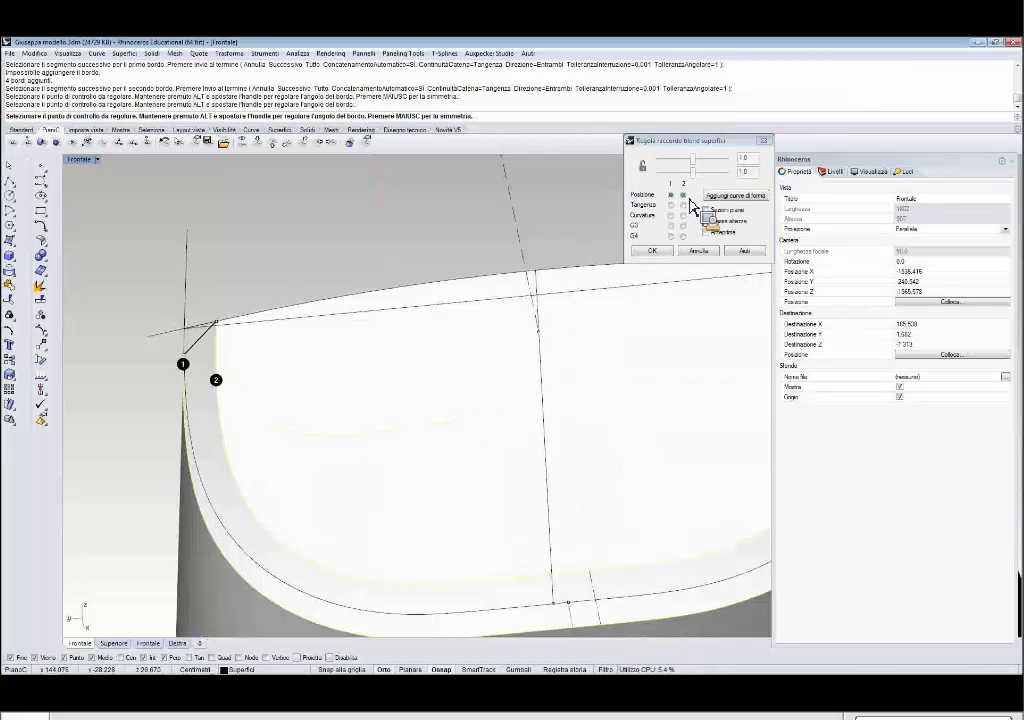
# Set the blend continuity to Curvature at both edges and turn on the preview.
pyautogui.moveTo(275, 356); pyautogui.dragTo(262, 268, button='right')
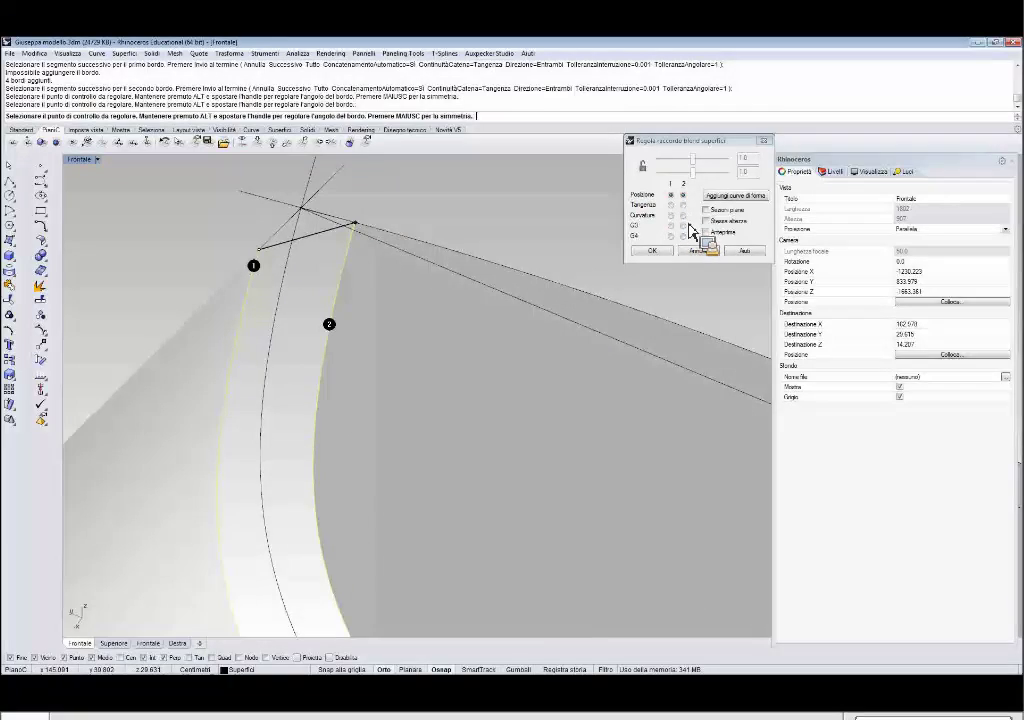
pyautogui.click(683, 216)
pyautogui.click(671, 216)
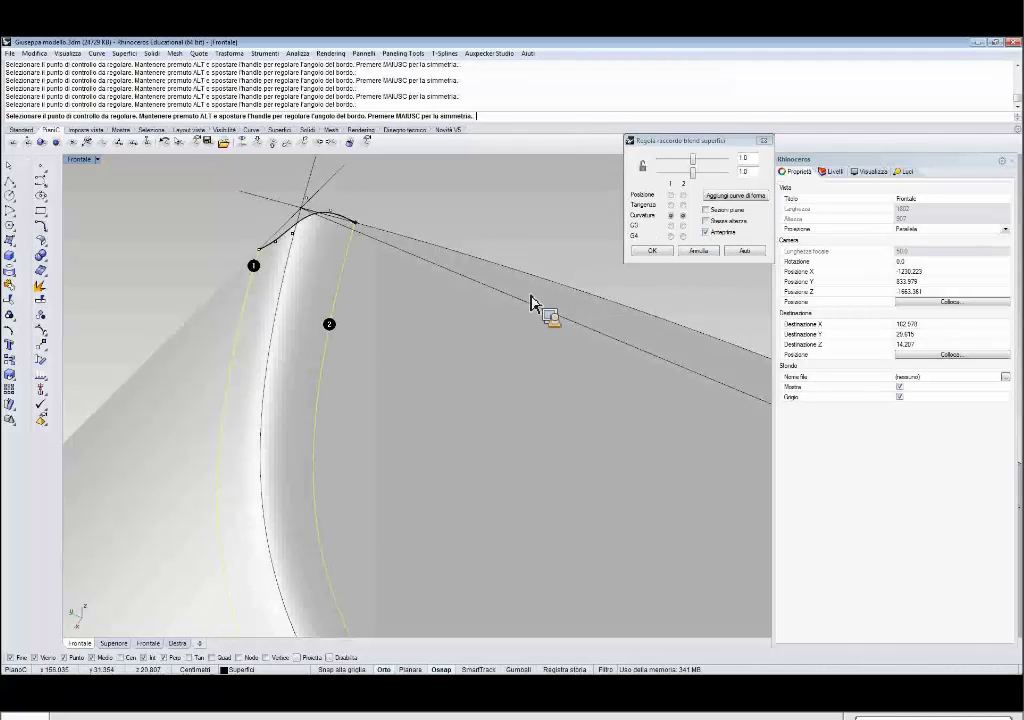
# Reshape the blend's end section at the first upper stern corner by moving its control points onto the tangent guide lines.
pyautogui.scroll(-5, 316, 303)
pyautogui.moveTo(316, 308); pyautogui.dragTo(251, 432, button='right')
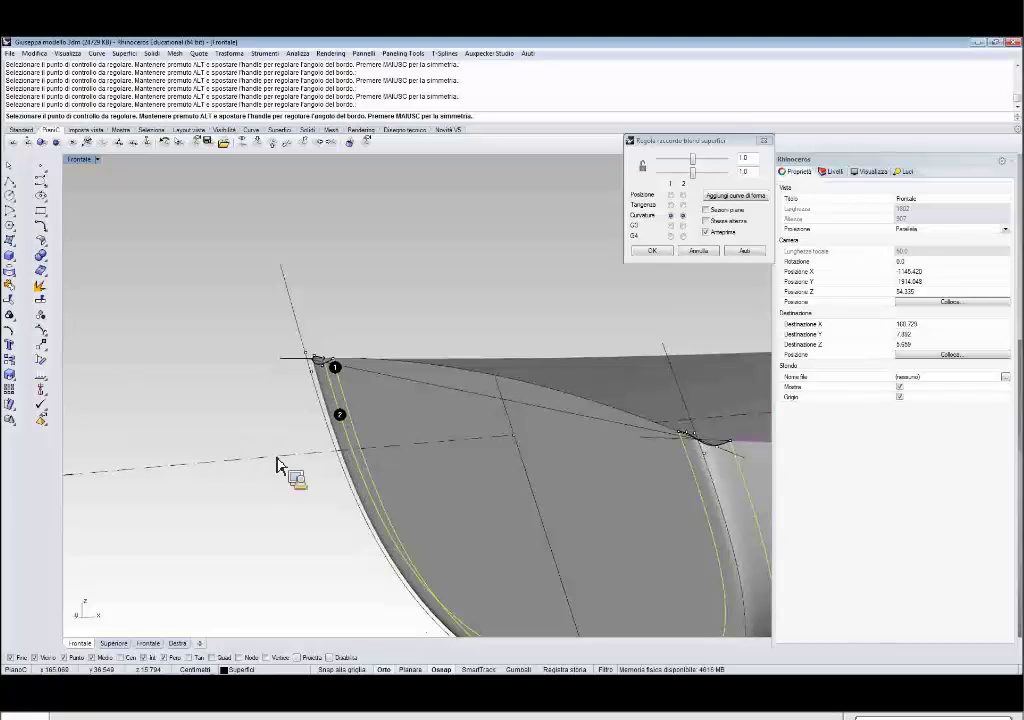
pyautogui.moveTo(318, 482); pyautogui.dragTo(282, 418, button='right')
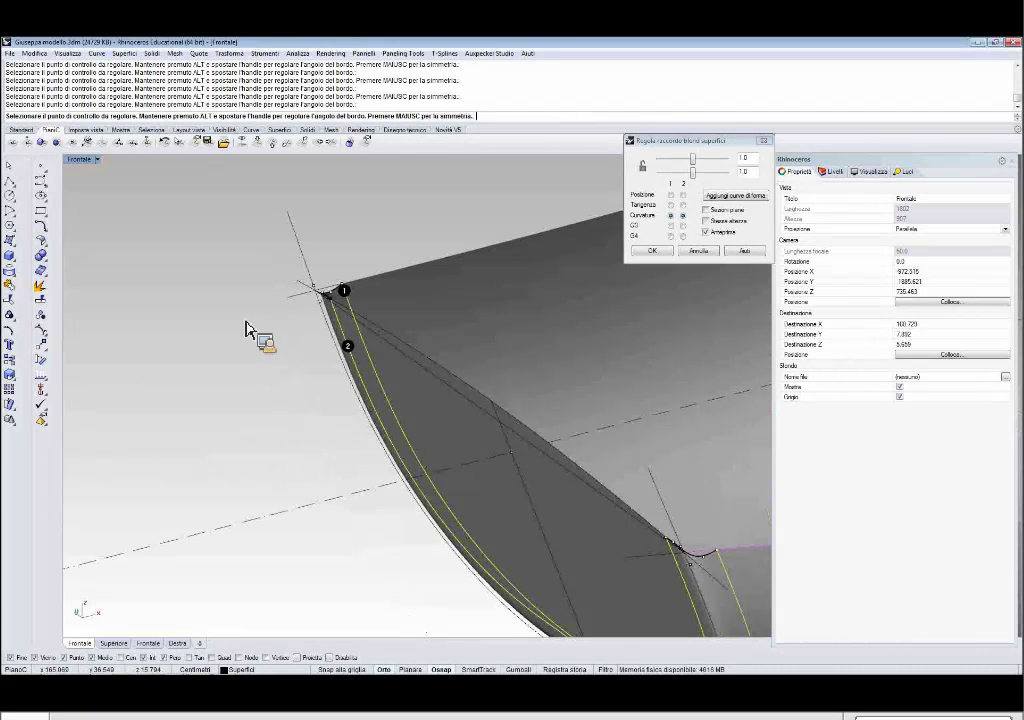
pyautogui.scroll(3, 279, 303)
pyautogui.moveTo(279, 303); pyautogui.dragTo(507, 251, button='right')
pyautogui.scroll(7, 273, 303)
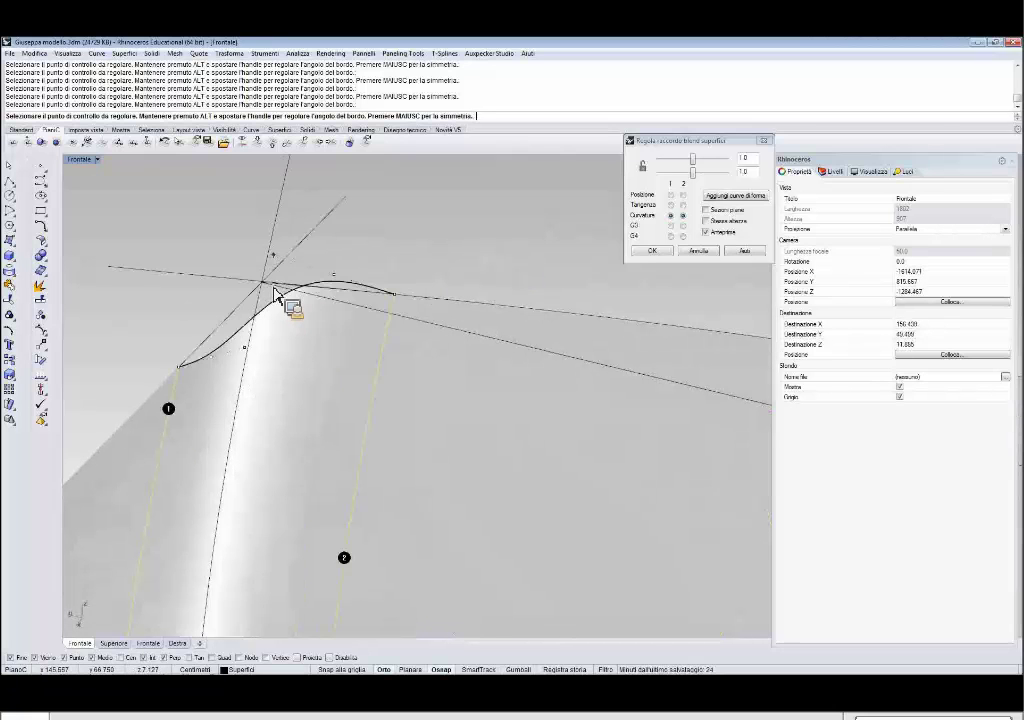
pyautogui.scroll(-2, 405, 252)
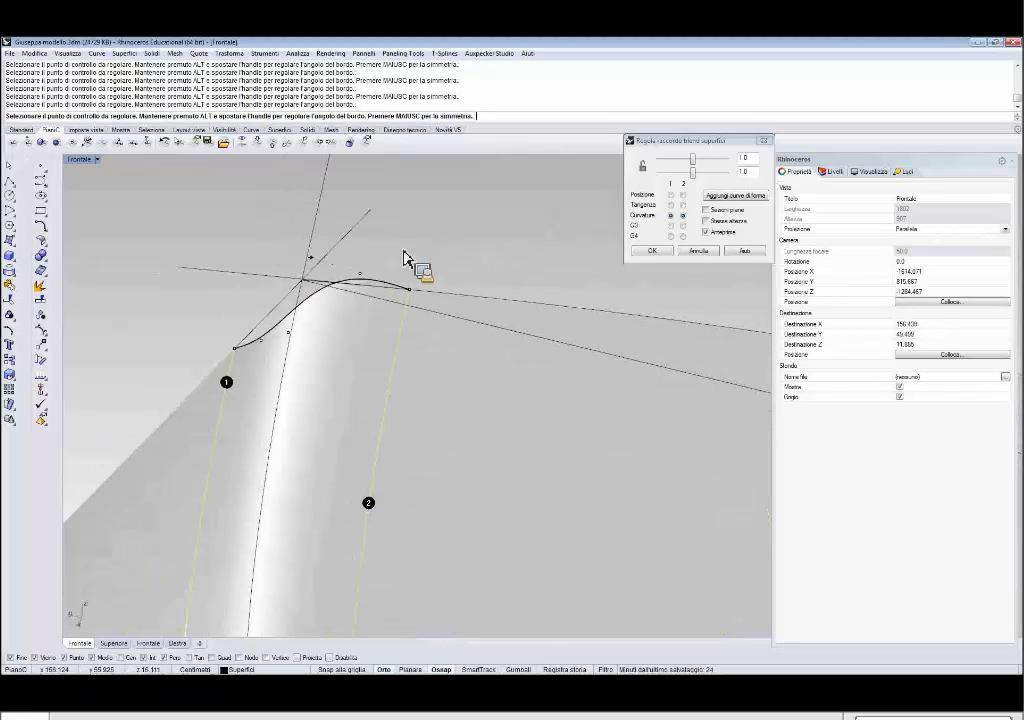
pyautogui.scroll(2, 314, 267)
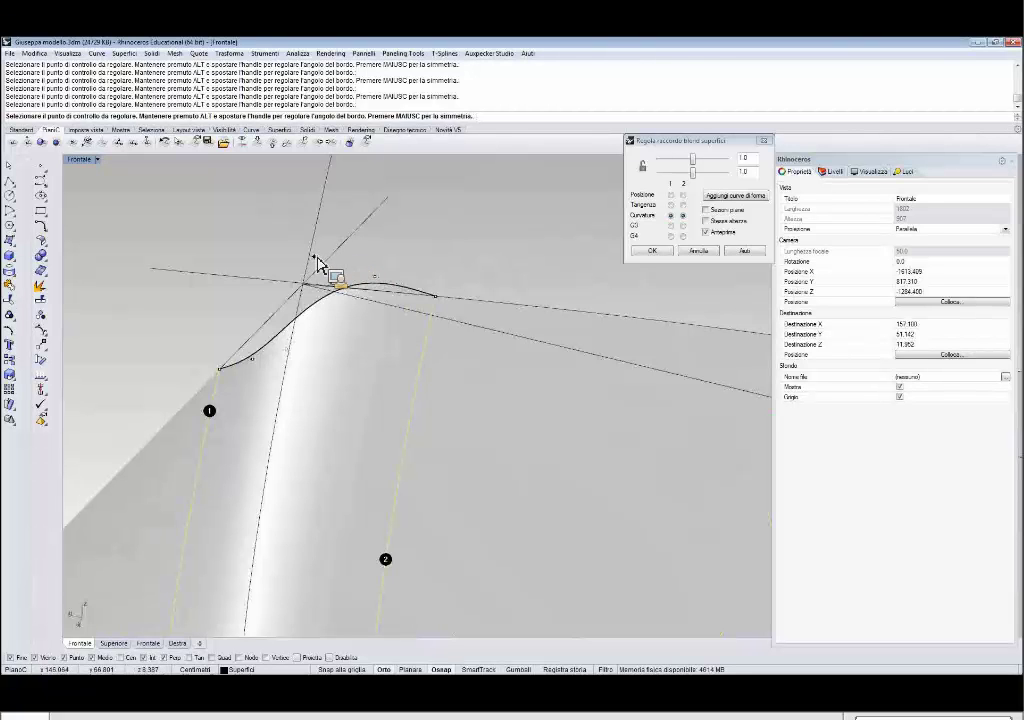
pyautogui.moveTo(318, 262)
pyautogui.mouseDown()
pyautogui.moveTo(315, 252)
pyautogui.moveTo(226, 290)
pyautogui.moveTo(183, 281)
pyautogui.moveTo(235, 279)
pyautogui.moveTo(267, 306)
pyautogui.moveTo(333, 254)
pyautogui.moveTo(268, 284)
pyautogui.moveTo(294, 295)
pyautogui.moveTo(310, 290)
pyautogui.moveTo(295, 275)
pyautogui.moveTo(344, 265)
pyautogui.moveTo(312, 284)
pyautogui.mouseUp()
pyautogui.scroll(10, 302, 293)
pyautogui.keyDown('alt'); pyautogui.moveTo(257, 452); pyautogui.dragTo(249, 332); pyautogui.keyUp('alt')
pyautogui.scroll(-6, 177, 323)
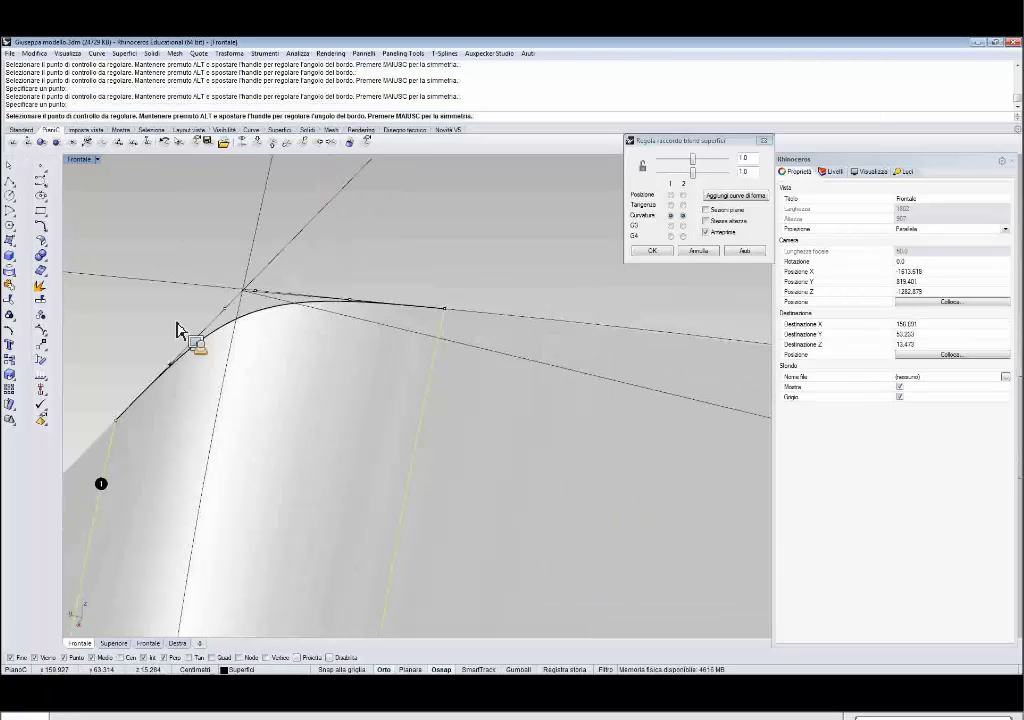
# Reshape the blend's end section at the opposite upper stern corner by moving its control points onto the tangent guide lines.
pyautogui.scroll(-13, 217, 318)
pyautogui.moveTo(178, 371); pyautogui.dragTo(231, 332, button='right')
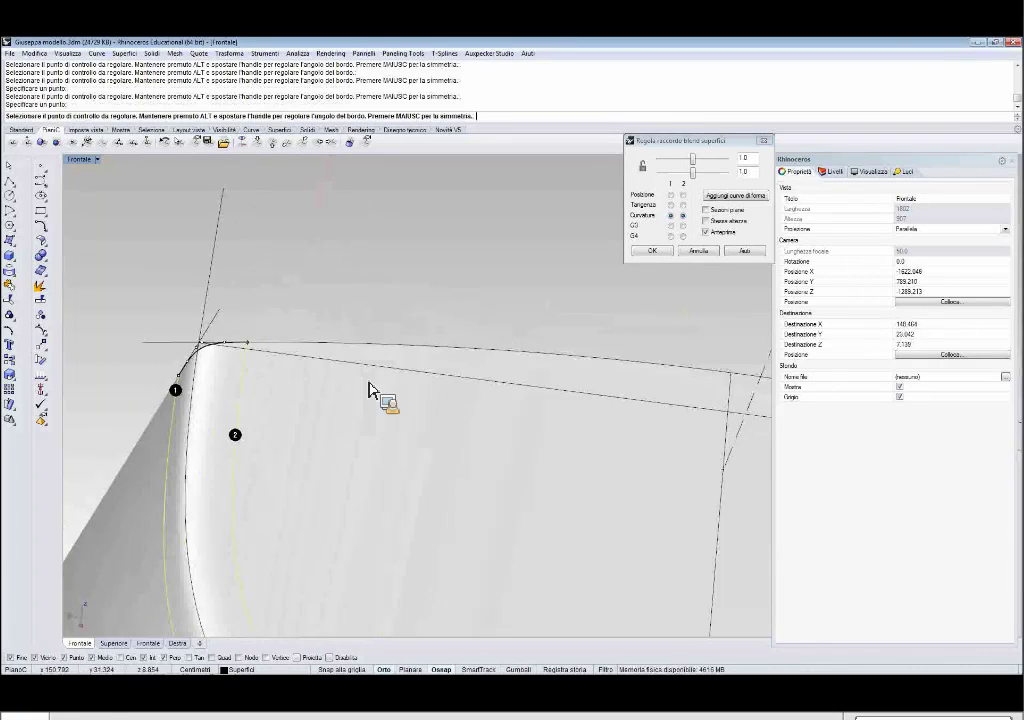
pyautogui.scroll(-9, 368, 383)
pyautogui.moveTo(368, 383); pyautogui.dragTo(280, 403, button='right')
pyautogui.scroll(8, 576, 331)
pyautogui.scroll(12, 362, 302)
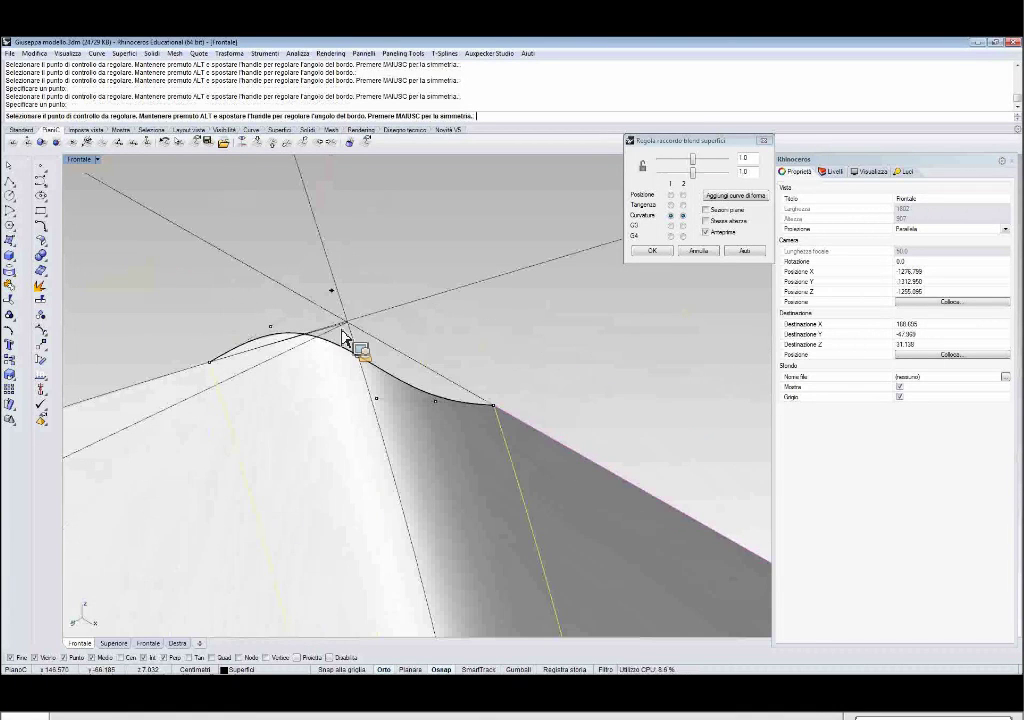
pyautogui.moveTo(343, 336); pyautogui.dragTo(348, 308, button='right')
pyautogui.click(334, 284)
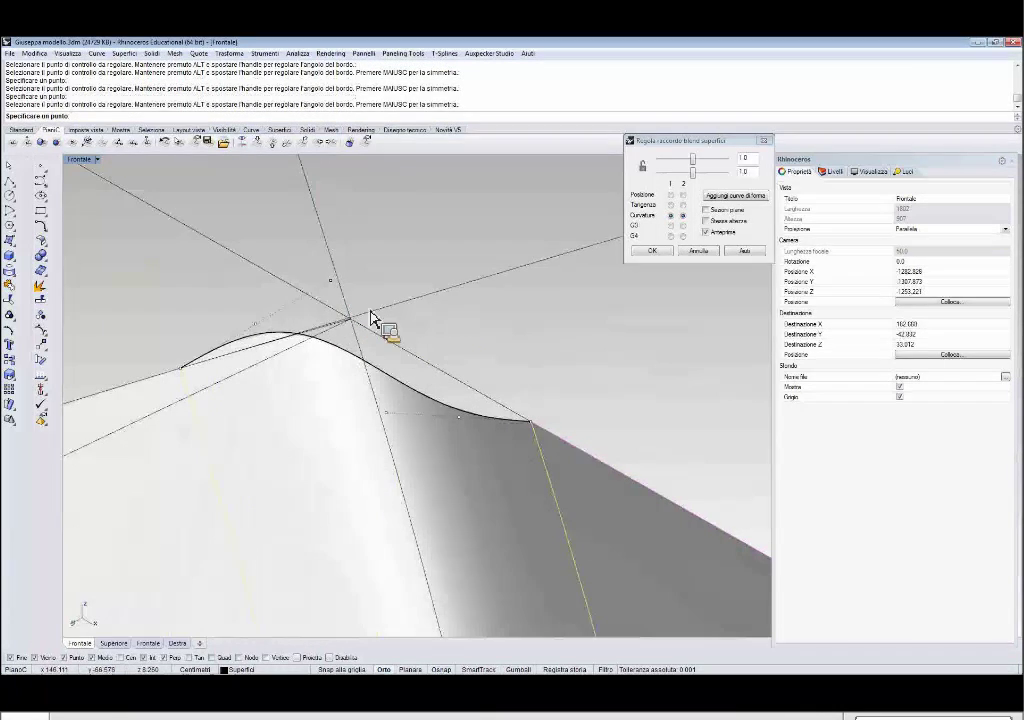
pyautogui.scroll(8, 361, 328)
pyautogui.click(364, 302)
pyautogui.moveTo(366, 311)
pyautogui.mouseDown(button='right')
pyautogui.moveTo(382, 327)
pyautogui.moveTo(375, 320)
pyautogui.mouseUp(button='right')
pyautogui.click(401, 428)
pyautogui.click(425, 341)
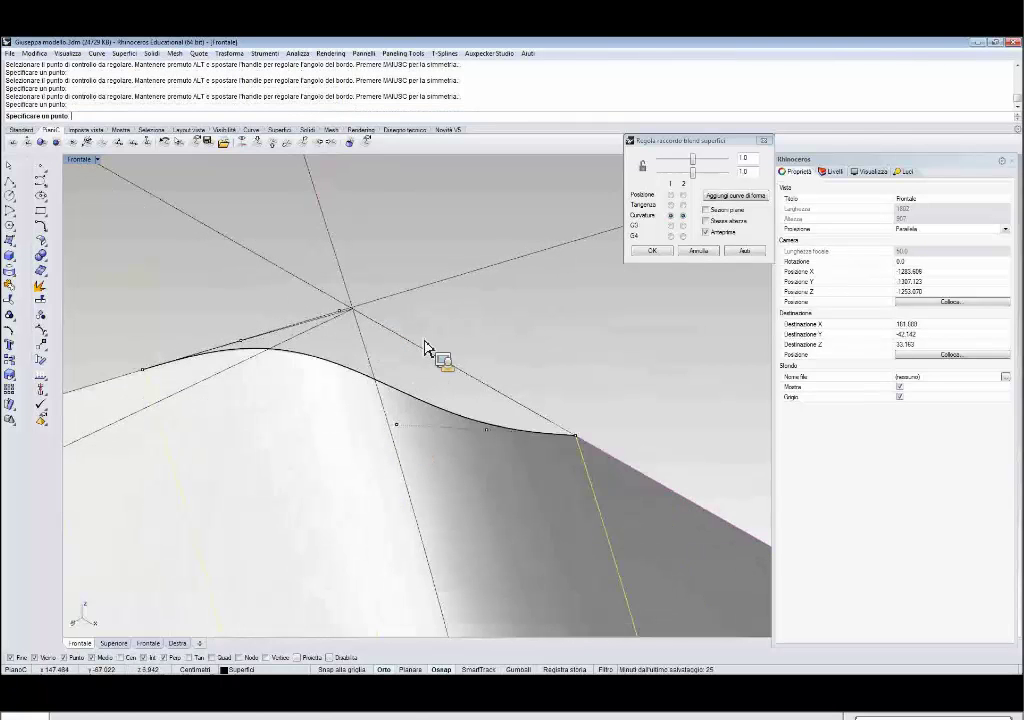
pyautogui.scroll(-10, 495, 285)
pyautogui.scroll(-2, 449, 307)
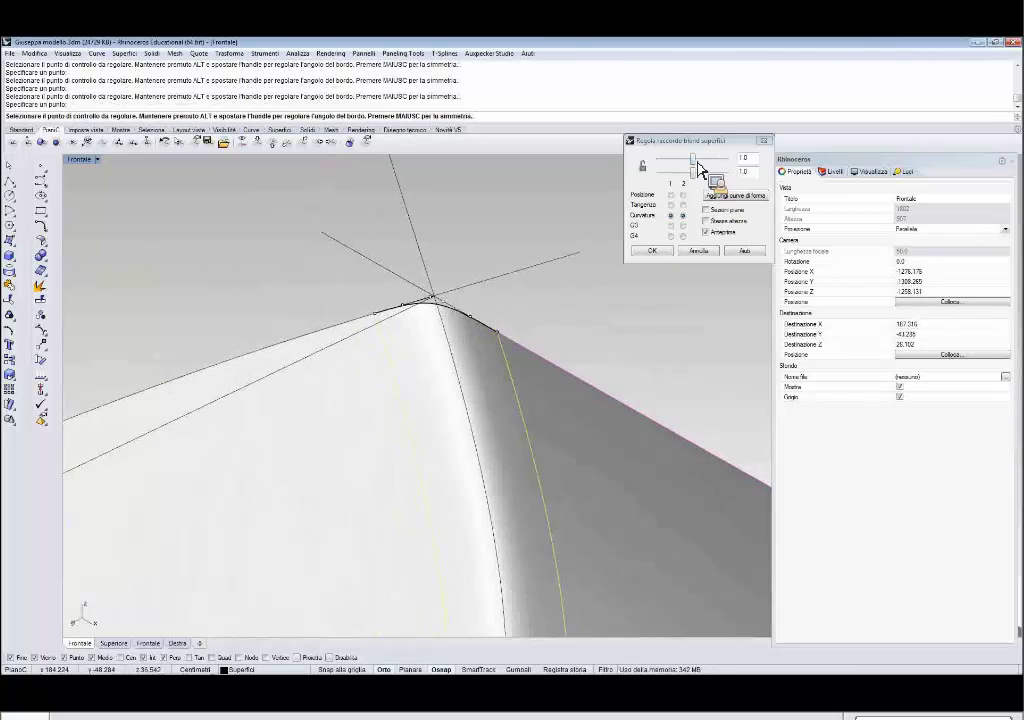
# Try a bulge factor of 0.264 for the blend's first slider, and reset it to 1.
pyautogui.moveTo(702, 170); pyautogui.dragTo(669, 165)
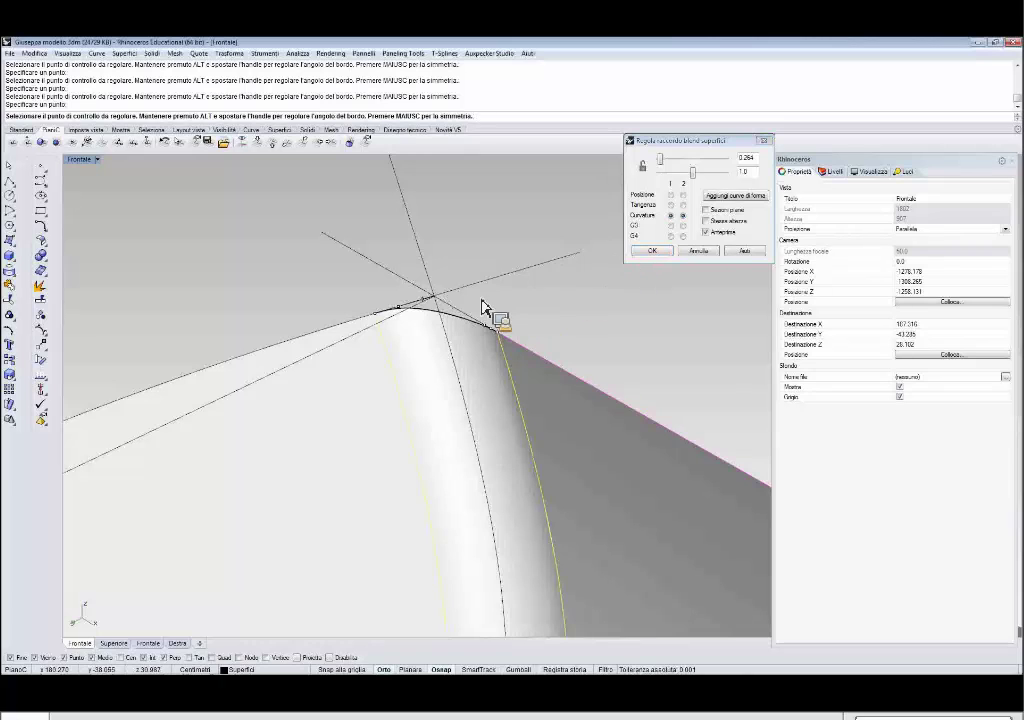
pyautogui.doubleClick(746, 159)
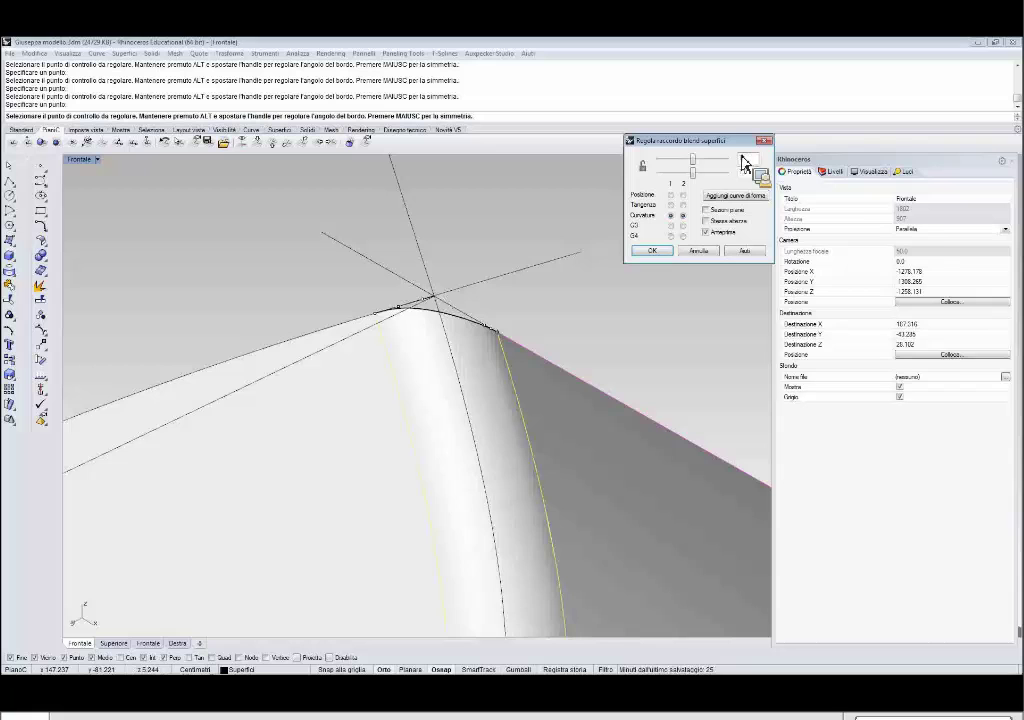
pyautogui.write('1')
pyautogui.press('Return')
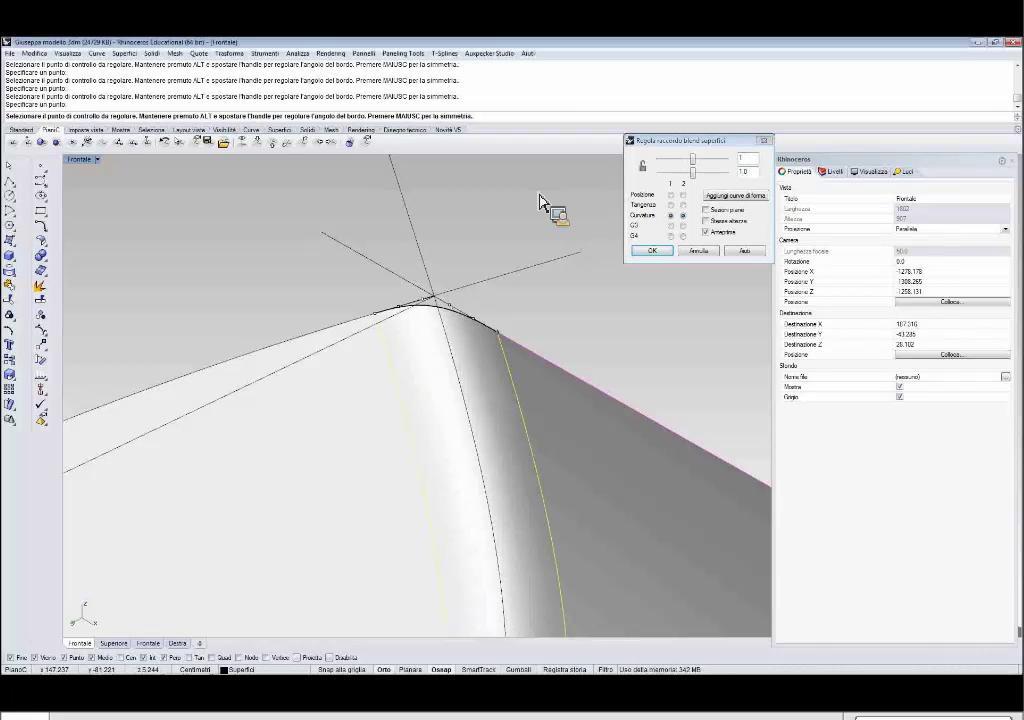
# Add a shape curve across the blend at the keel centreline and create the stern blend surface.
pyautogui.scroll(-12, 505, 223)
pyautogui.moveTo(460, 283)
pyautogui.mouseDown(button='right')
pyautogui.moveTo(439, 299)
pyautogui.moveTo(450, 299)
pyautogui.mouseUp(button='right')
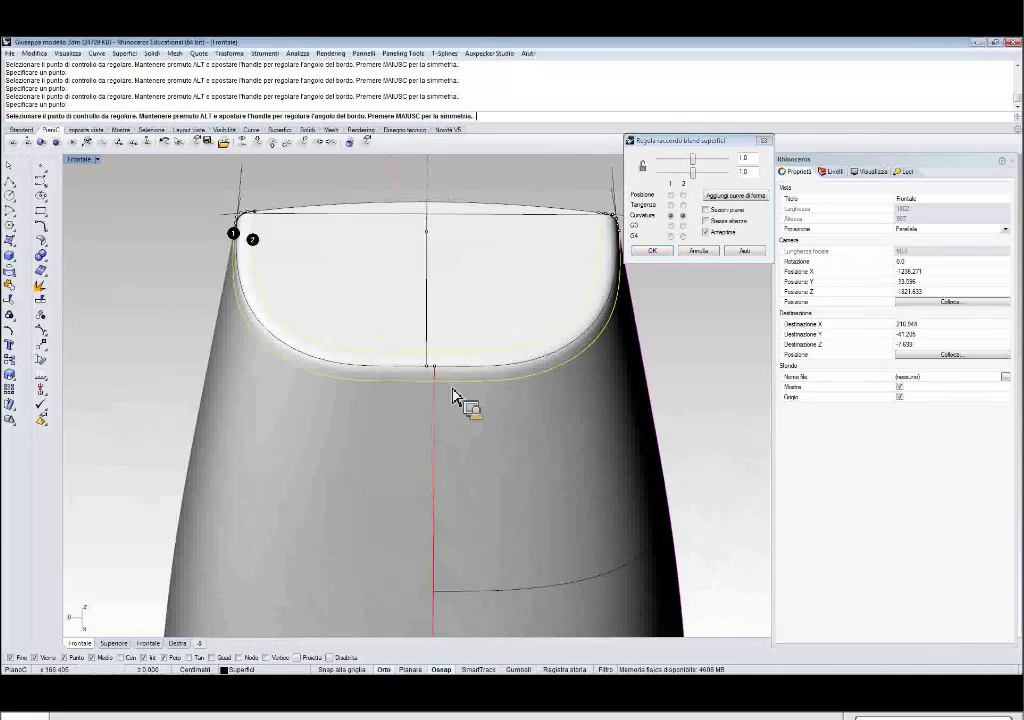
pyautogui.scroll(5, 430, 375)
pyautogui.moveTo(523, 439); pyautogui.dragTo(528, 390, button='right')
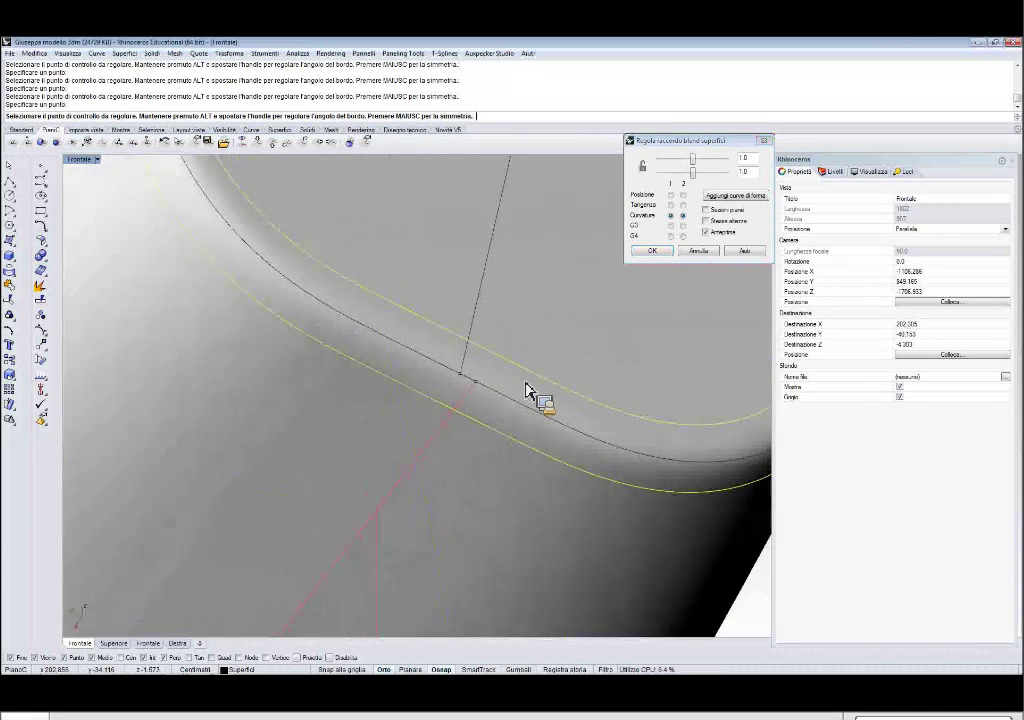
pyautogui.click(731, 196)
pyautogui.click(439, 402)
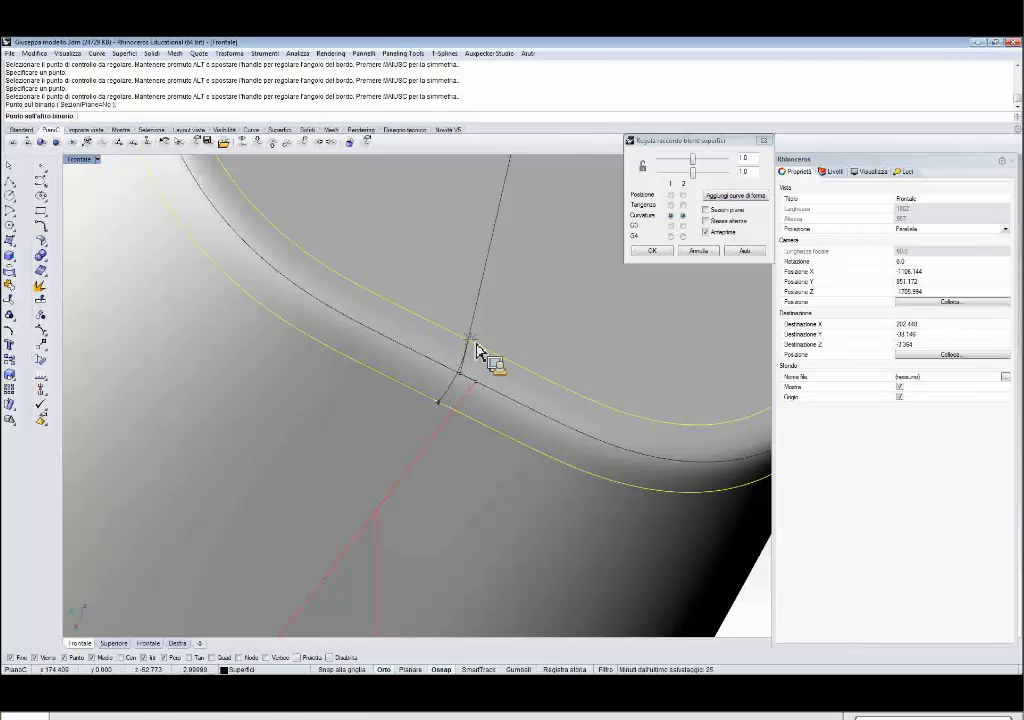
pyautogui.click(447, 413)
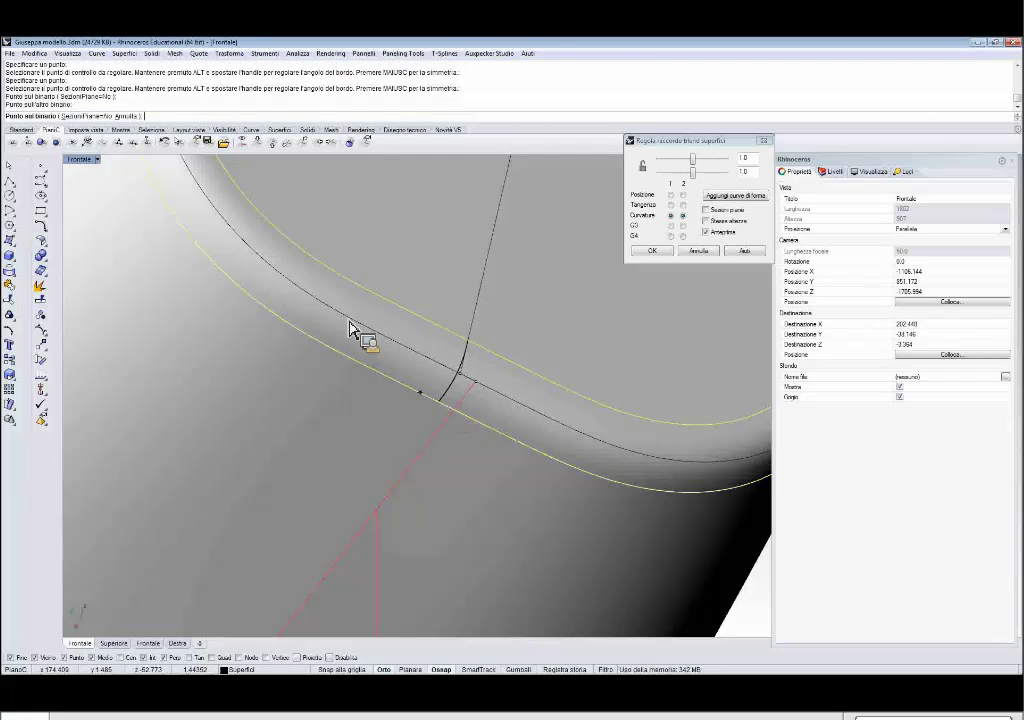
pyautogui.scroll(-8, 286, 396)
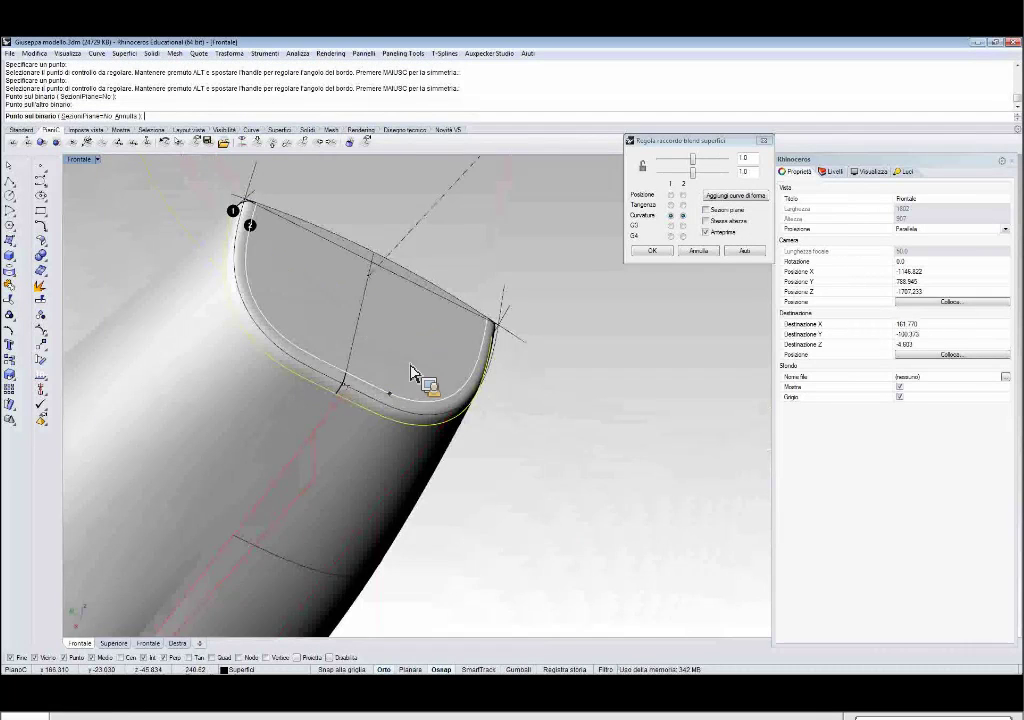
pyautogui.moveTo(410, 367); pyautogui.dragTo(325, 371, button='right')
pyautogui.scroll(4, 306, 459)
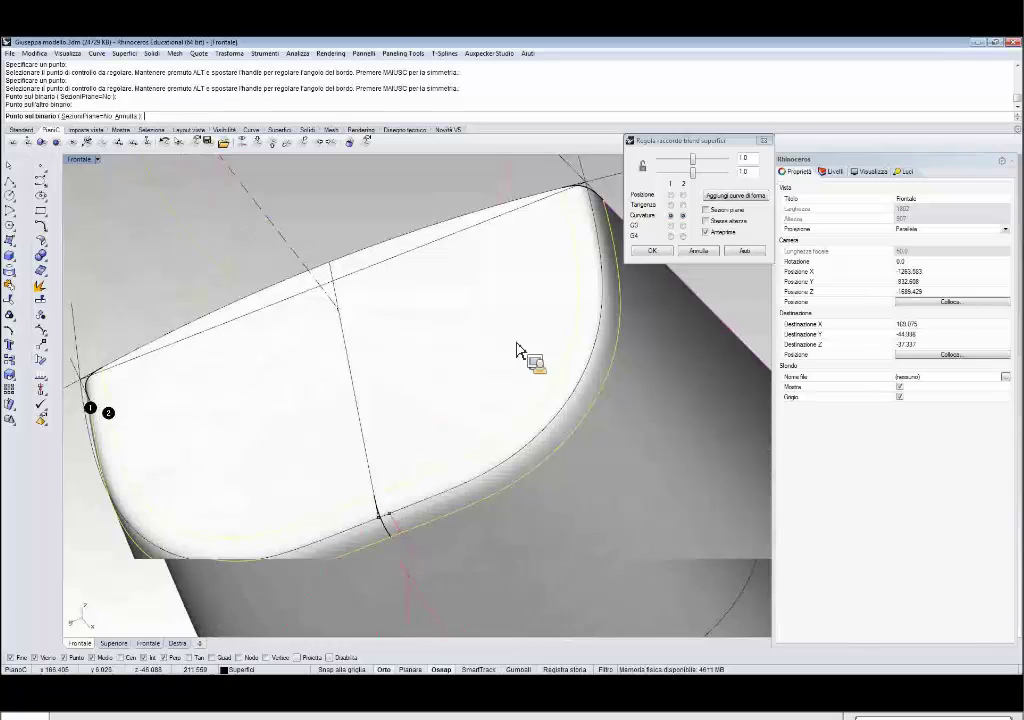
pyautogui.click(656, 251)
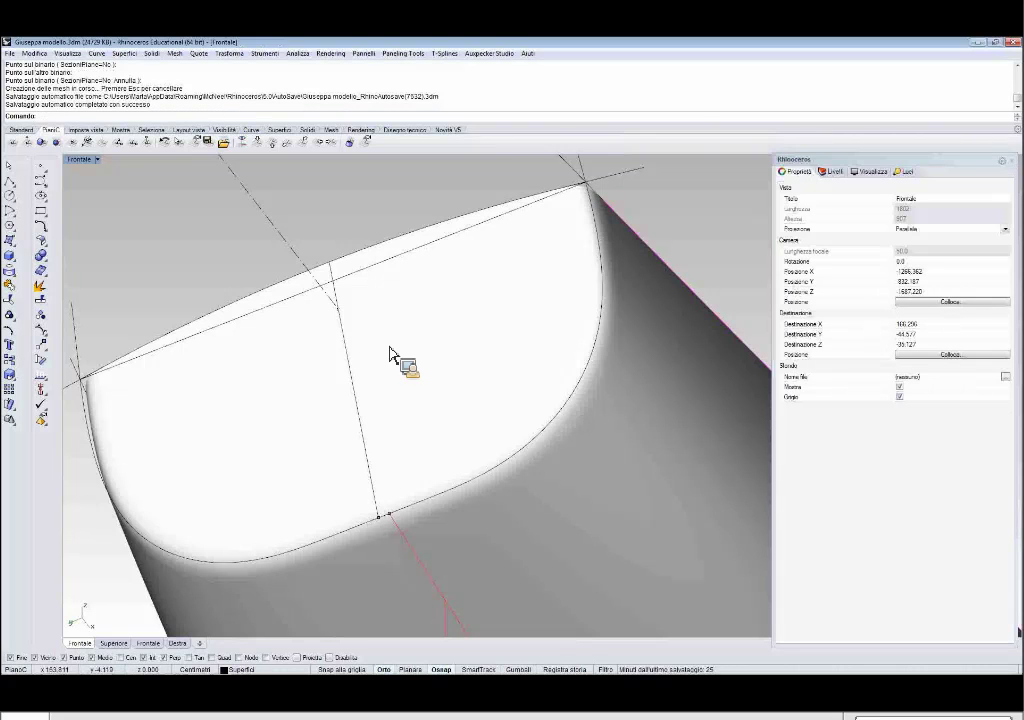
# Hide the tangent guide lines at both upper stern corners together with the straight stern line and the selected stern outline curve.
pyautogui.scroll(-3, 400, 350)
pyautogui.scroll(4, 523, 258)
pyautogui.click(520, 256)
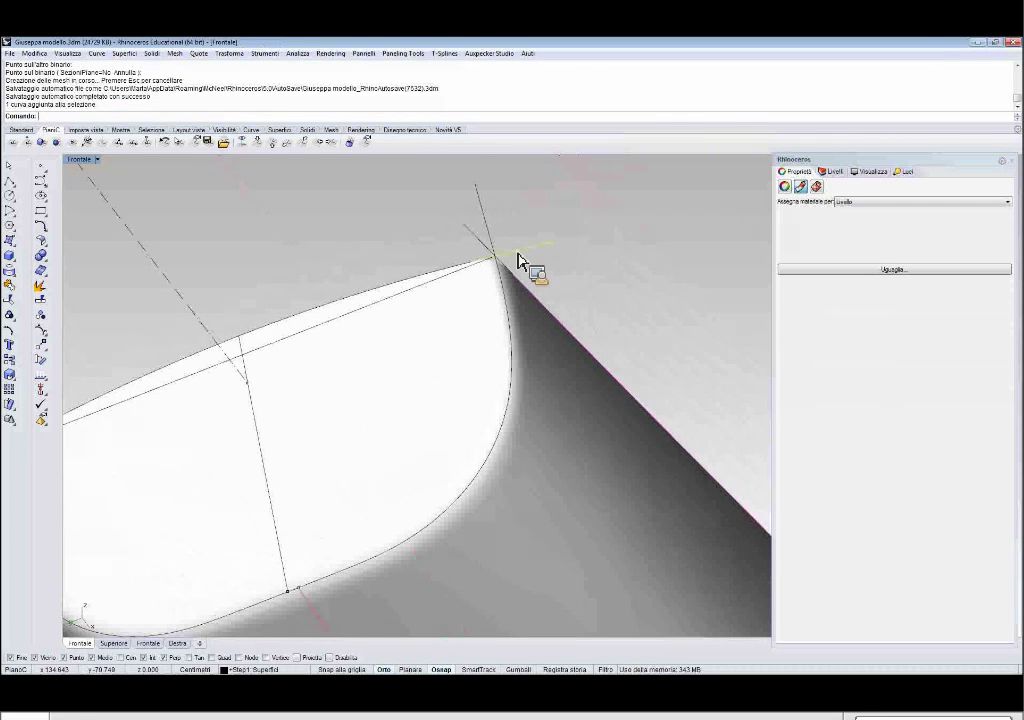
pyautogui.keyDown('shift'); pyautogui.click(475, 237); pyautogui.keyUp('shift')
pyautogui.keyDown('shift'); pyautogui.click(490, 230); pyautogui.keyUp('shift')
pyautogui.scroll(-4, 621, 268)
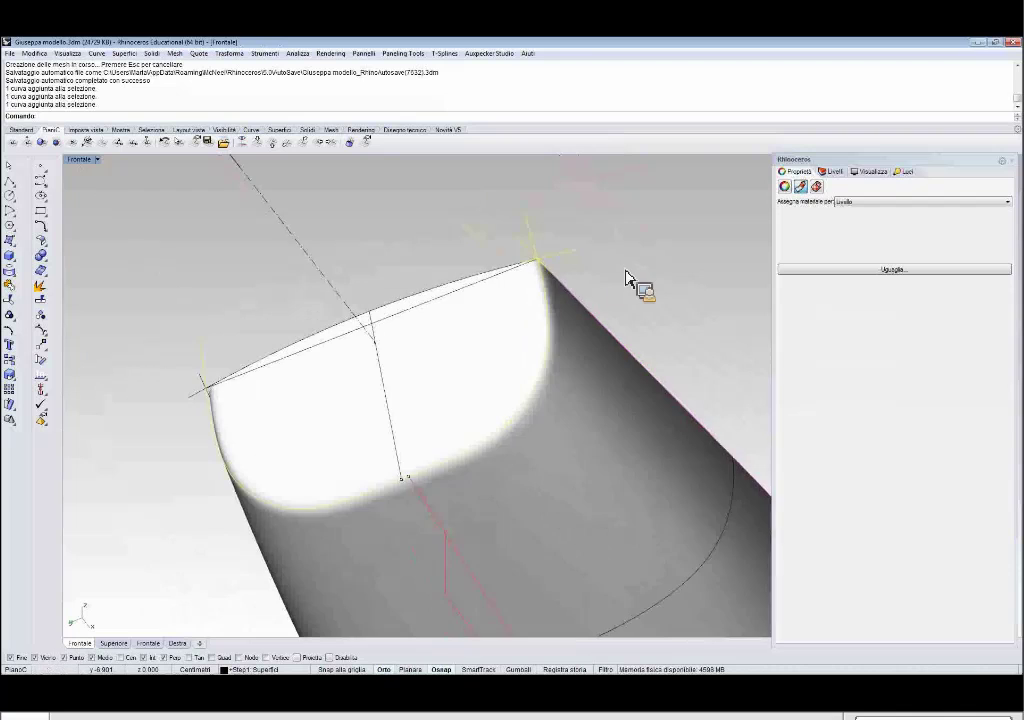
pyautogui.scroll(3, 206, 407)
pyautogui.click(201, 414)
pyautogui.click(206, 415)
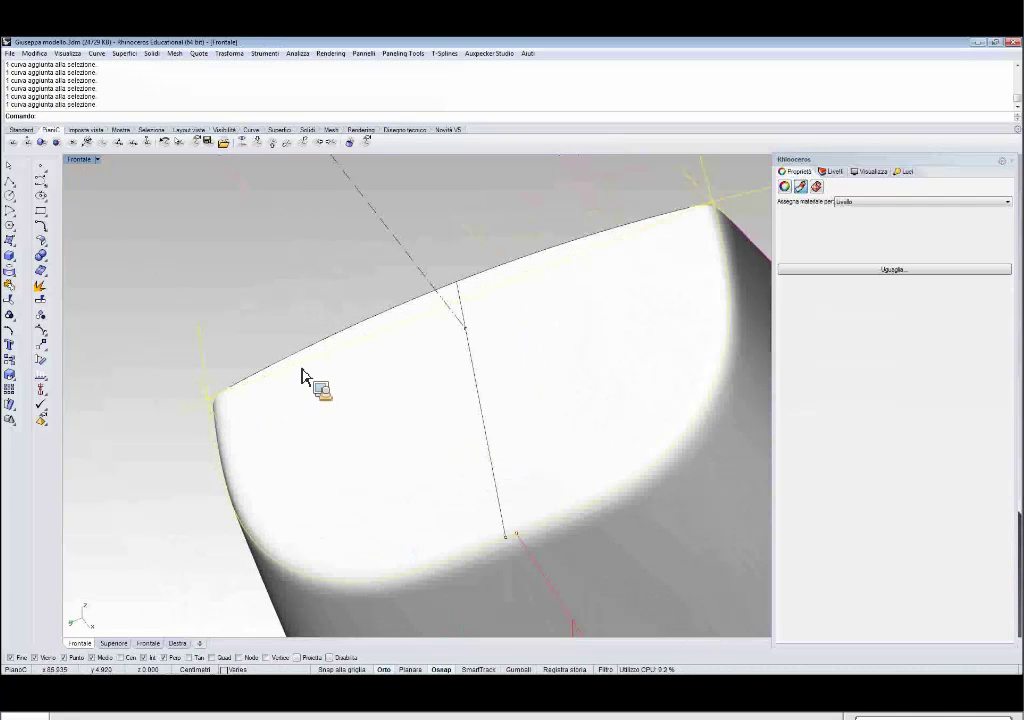
pyautogui.click(20, 129)
pyautogui.click(327, 143)
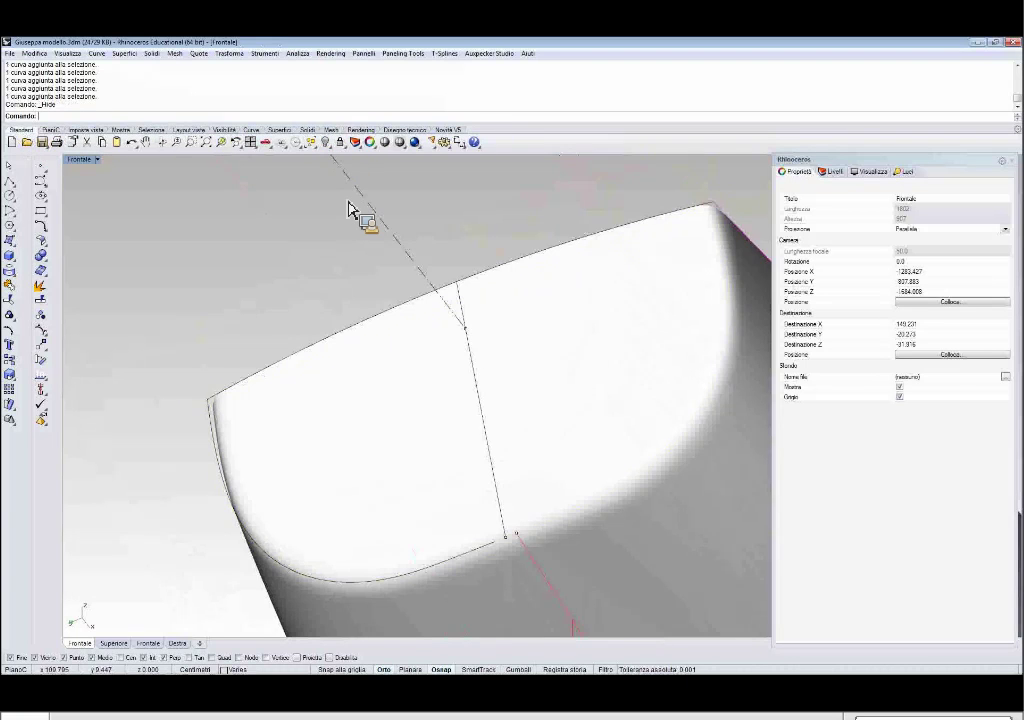
# Hide the remaining half of the stern outline curve and the leftover short curve at its upper corner.
pyautogui.scroll(-6, 247, 260)
pyautogui.moveTo(290, 277); pyautogui.dragTo(434, 394, button='right')
pyautogui.click(236, 318)
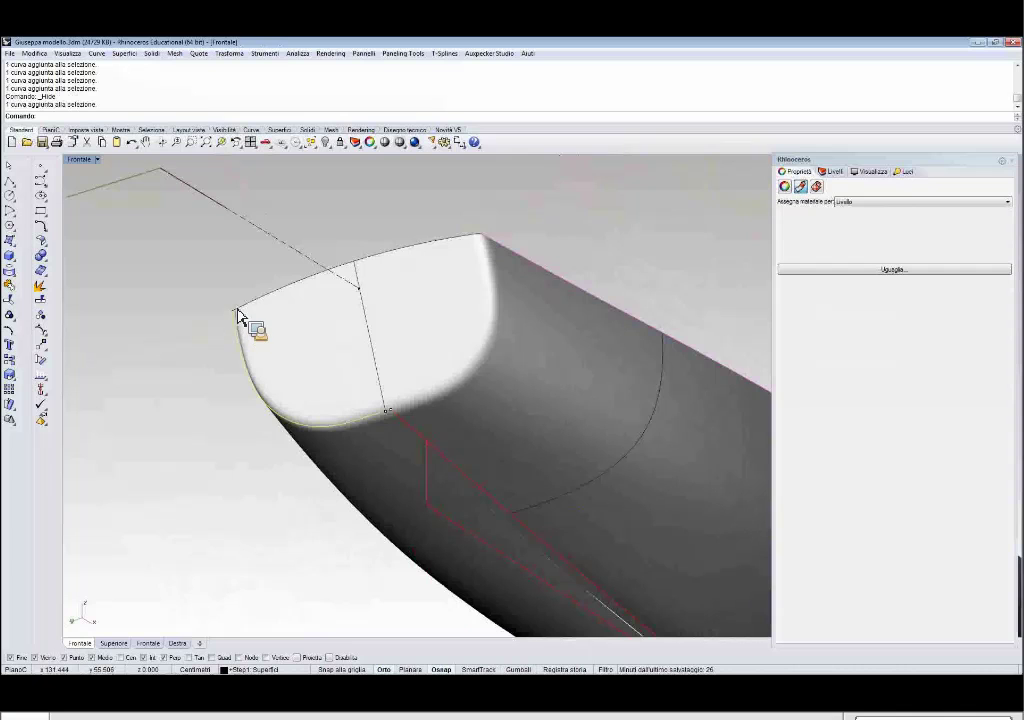
pyautogui.click(240, 316)
pyautogui.click(335, 143)
# Run a zebra analysis on the stern closing surface, the blend surface and the adjoining hull surfaces.
pyautogui.keyDown('ctrl'); pyautogui.keyDown('shift'); pyautogui.moveTo(469, 366); pyautogui.dragTo(417, 435, button='right'); pyautogui.keyUp('shift'); pyautogui.keyUp('ctrl')
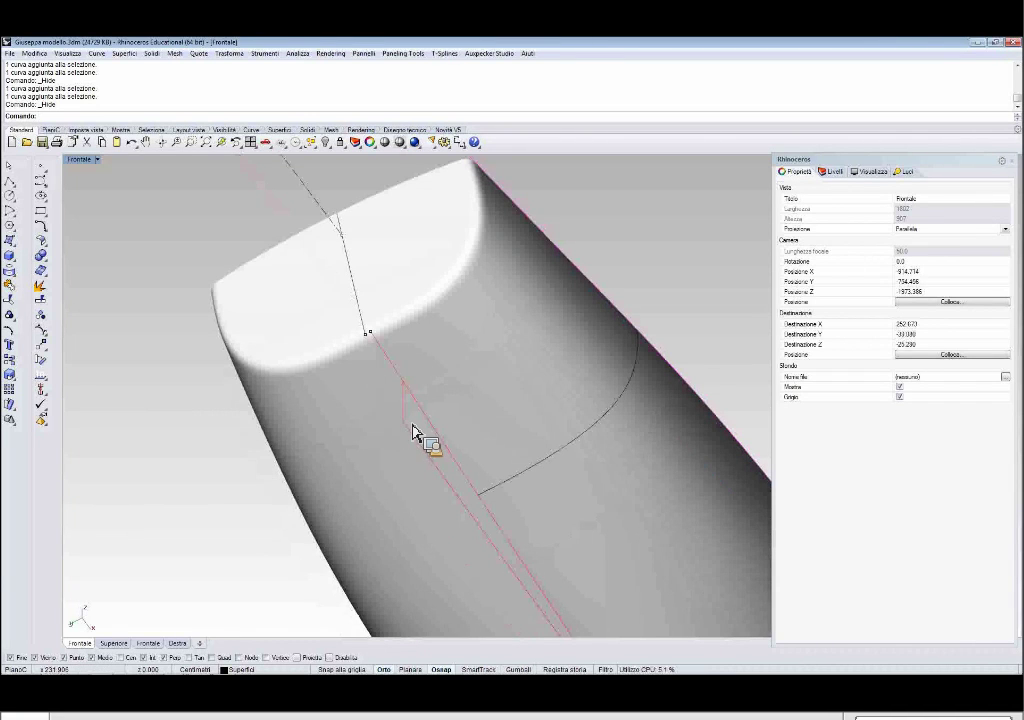
pyautogui.click(50, 380)
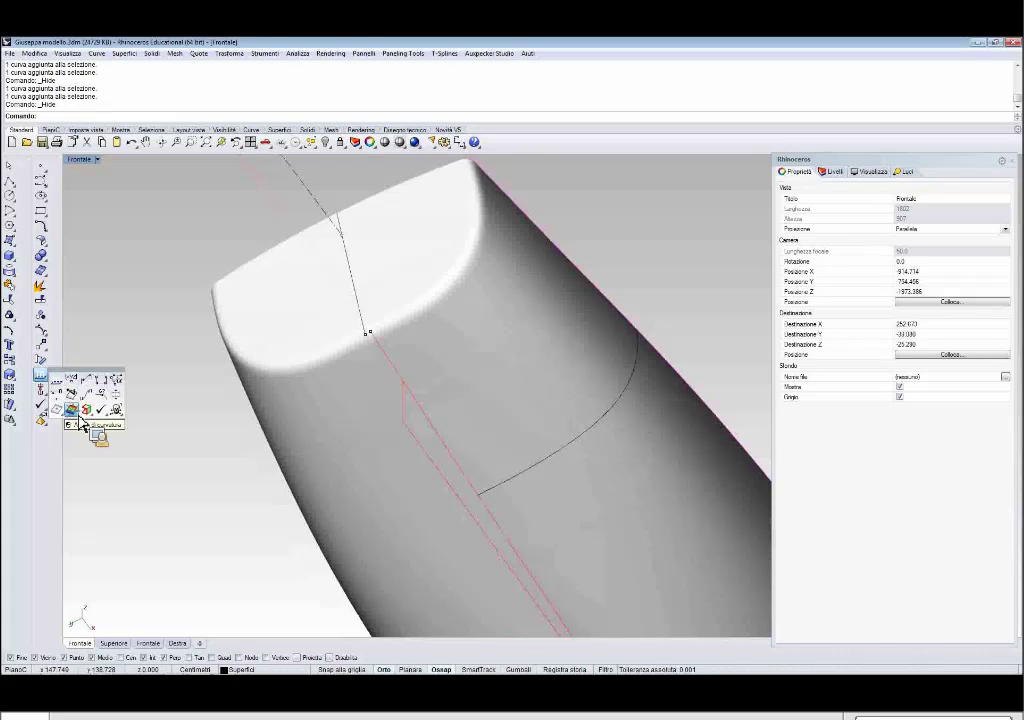
pyautogui.click(80, 419)
pyautogui.click(119, 434)
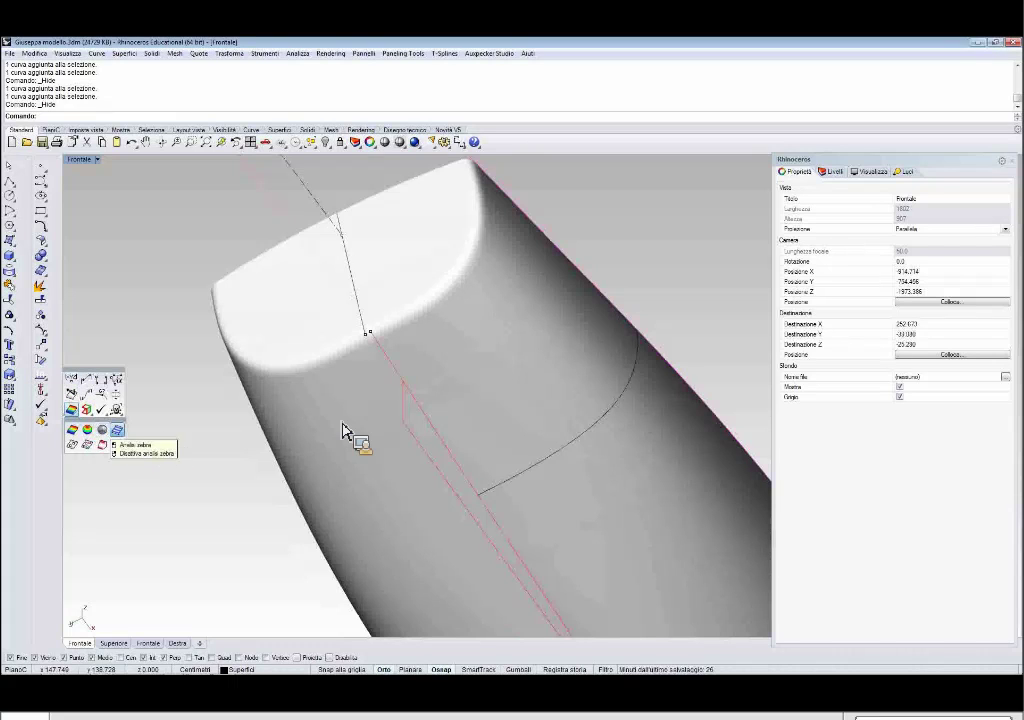
pyautogui.click(347, 337)
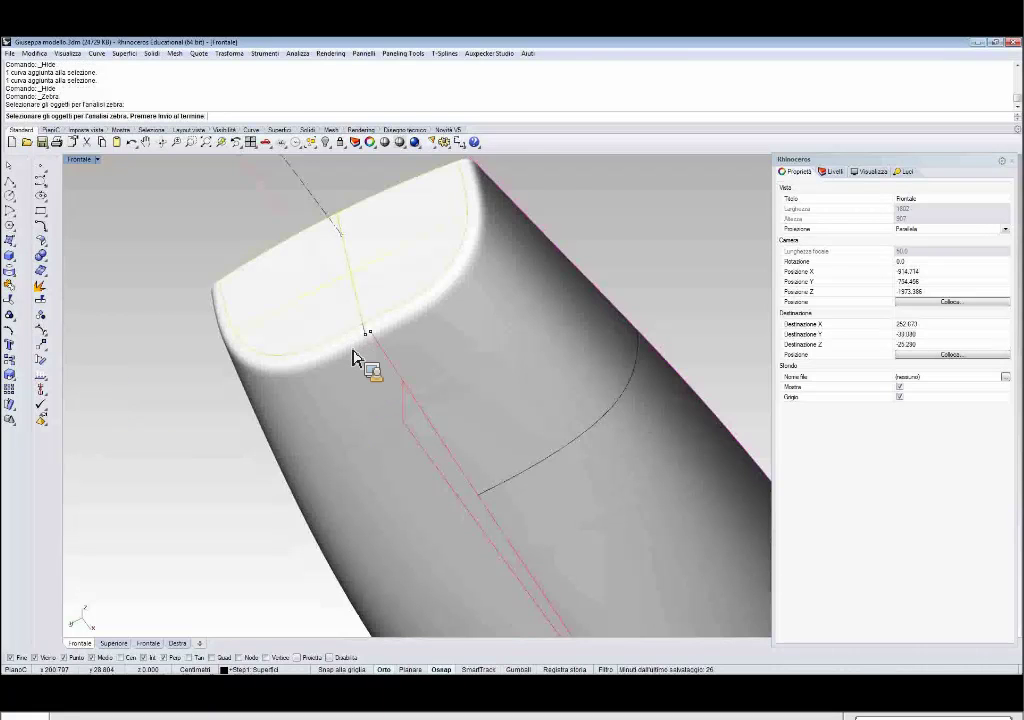
pyautogui.scroll(2, 352, 350)
pyautogui.click(352, 350)
pyautogui.click(353, 373)
pyautogui.click(395, 373)
pyautogui.press('Return')
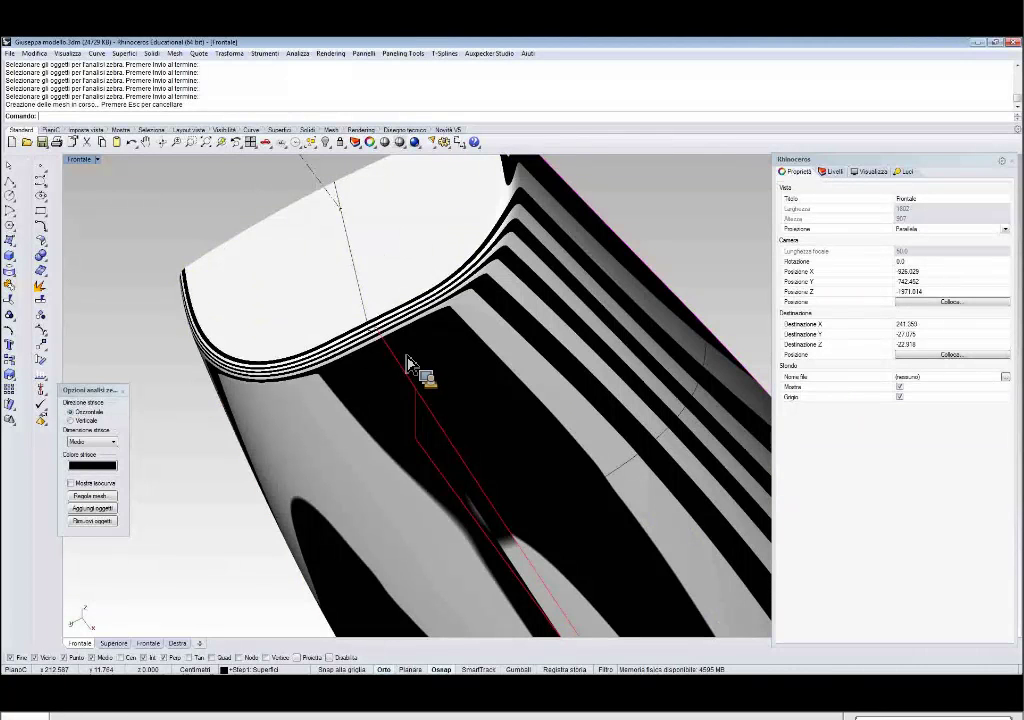
# Set the zebra stripe size to Molto sottile and examine the stripe flow from the hull into the stern blend.
pyautogui.click(105, 442)
pyautogui.click(100, 473)
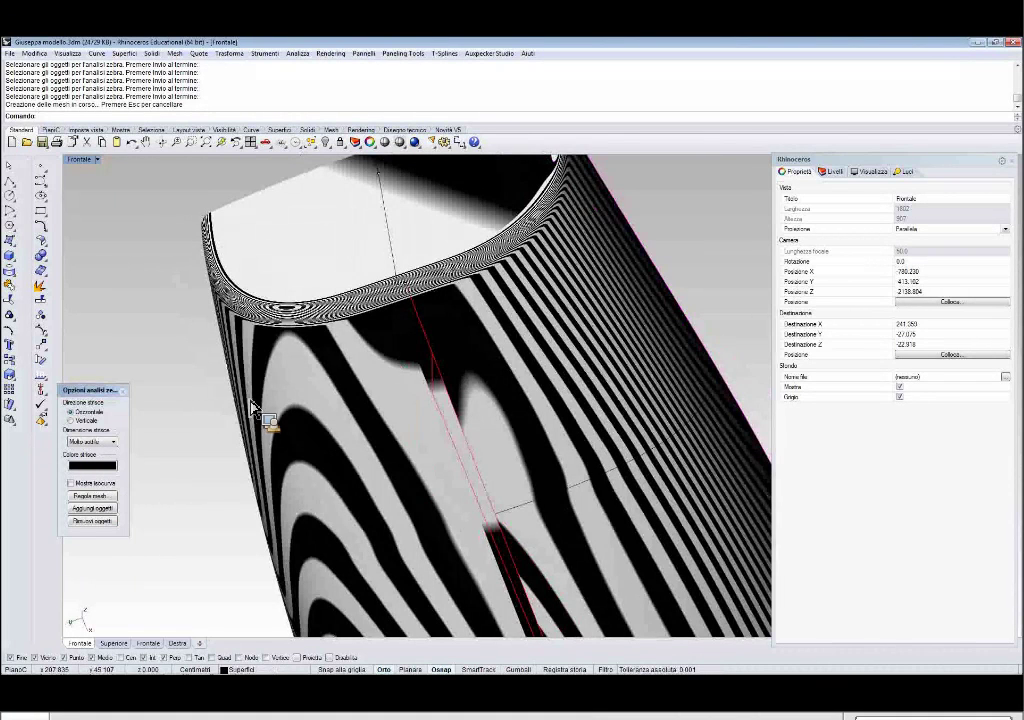
pyautogui.moveTo(410, 336); pyautogui.dragTo(425, 322, button='right')
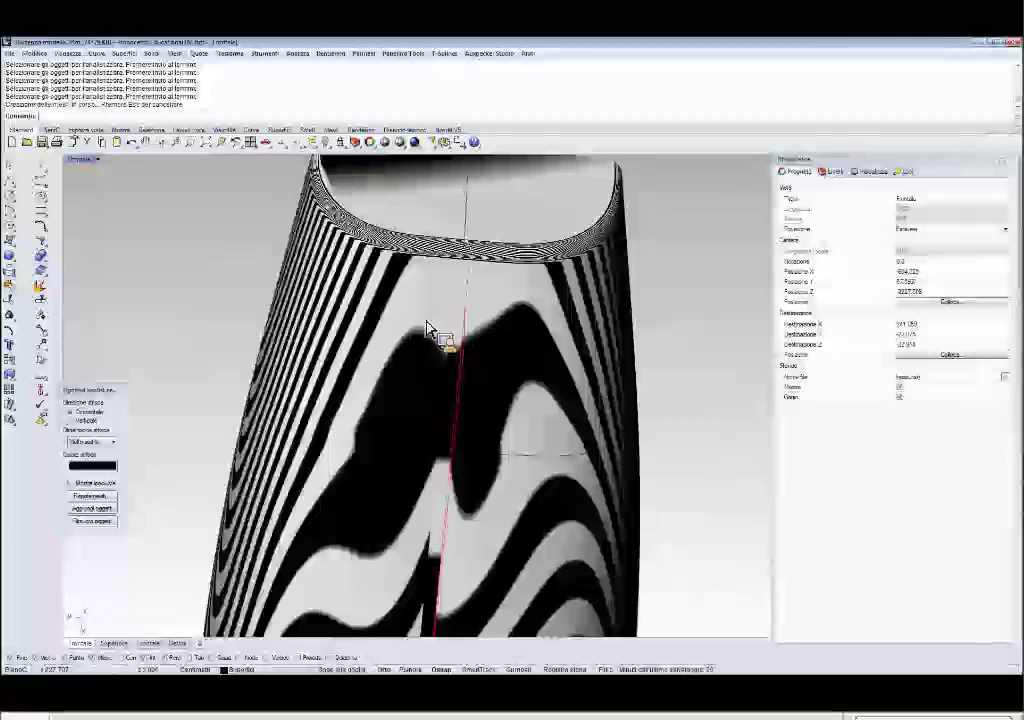
pyautogui.scroll(2, 382, 336)
pyautogui.click(103, 441)
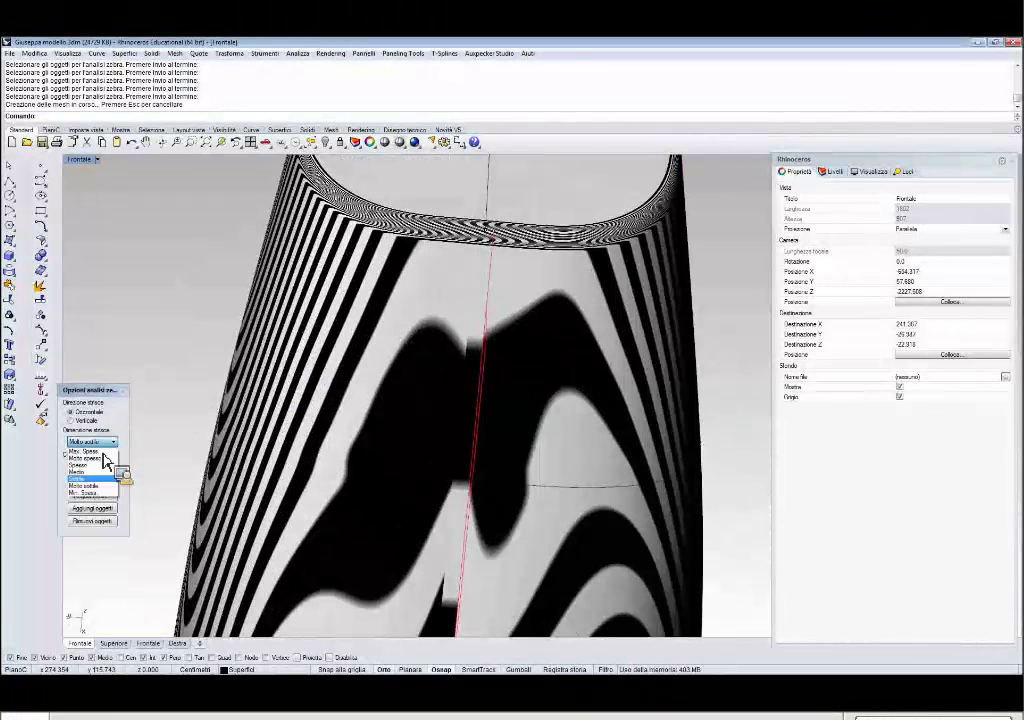
pyautogui.click(80, 479)
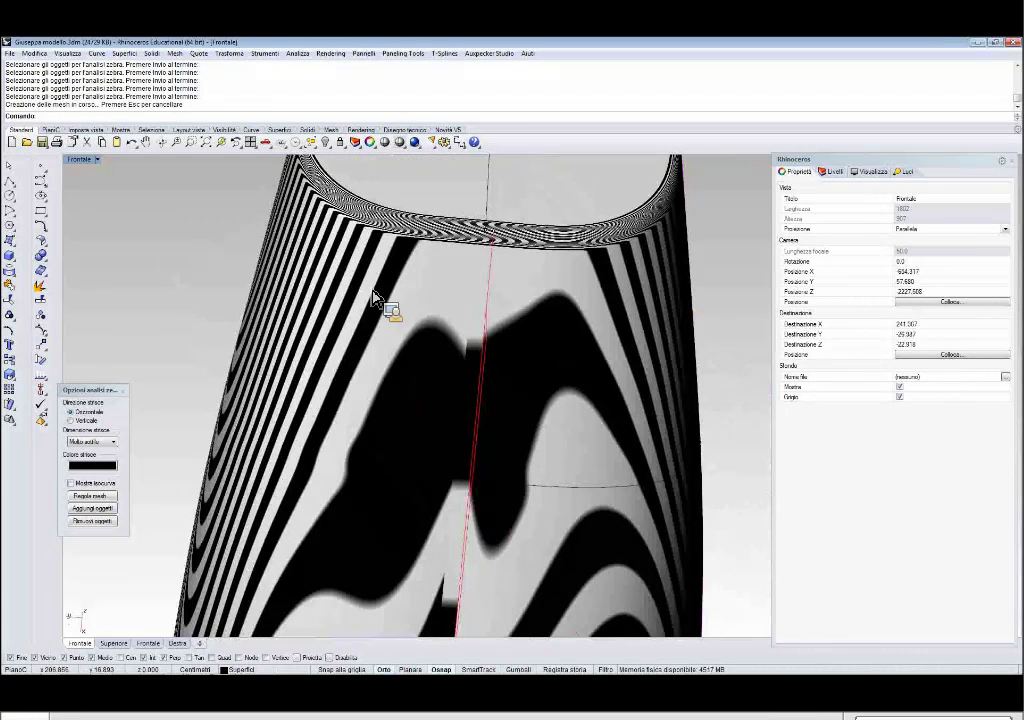
# Switch the zebra stripes to vertical and examine their continuity across the blend around the stern.
pyautogui.moveTo(375, 297); pyautogui.dragTo(267, 354, button='right')
pyautogui.click(71, 421)
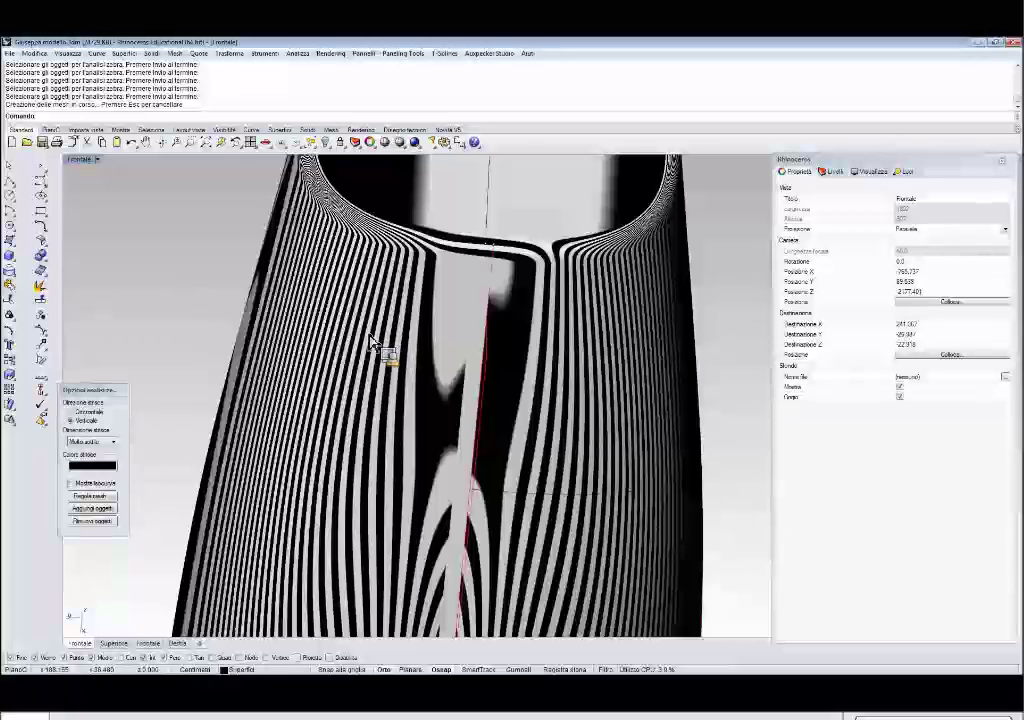
pyautogui.moveTo(377, 345); pyautogui.dragTo(366, 244, button='right')
pyautogui.moveTo(365, 293); pyautogui.dragTo(366, 294, button='right')
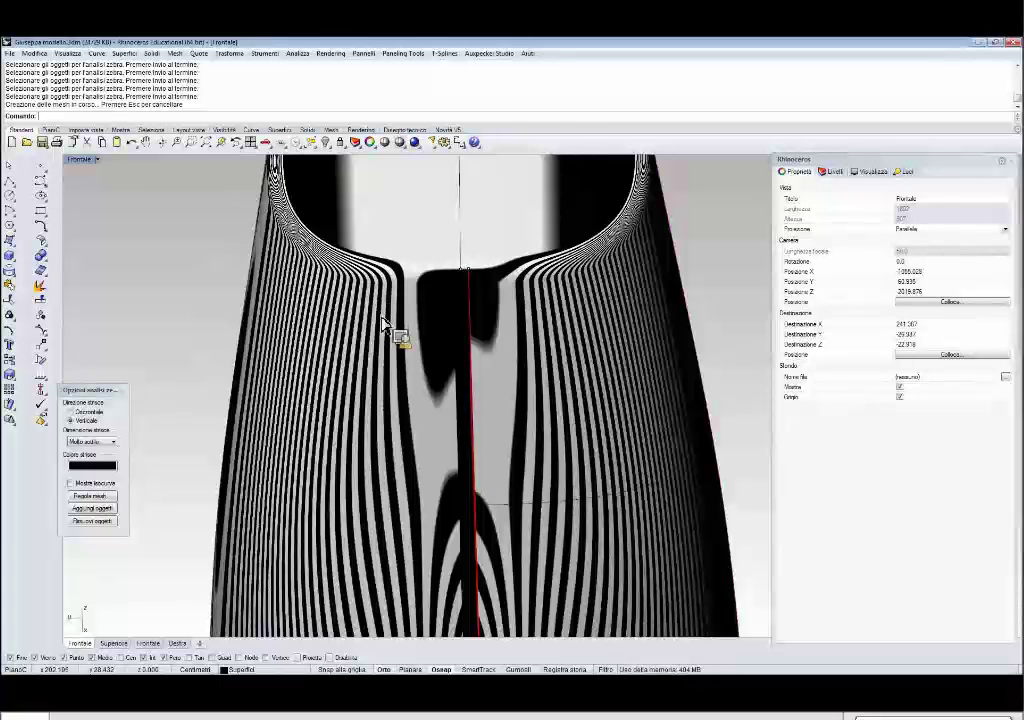
pyautogui.moveTo(430, 327); pyautogui.dragTo(388, 275, button='right')
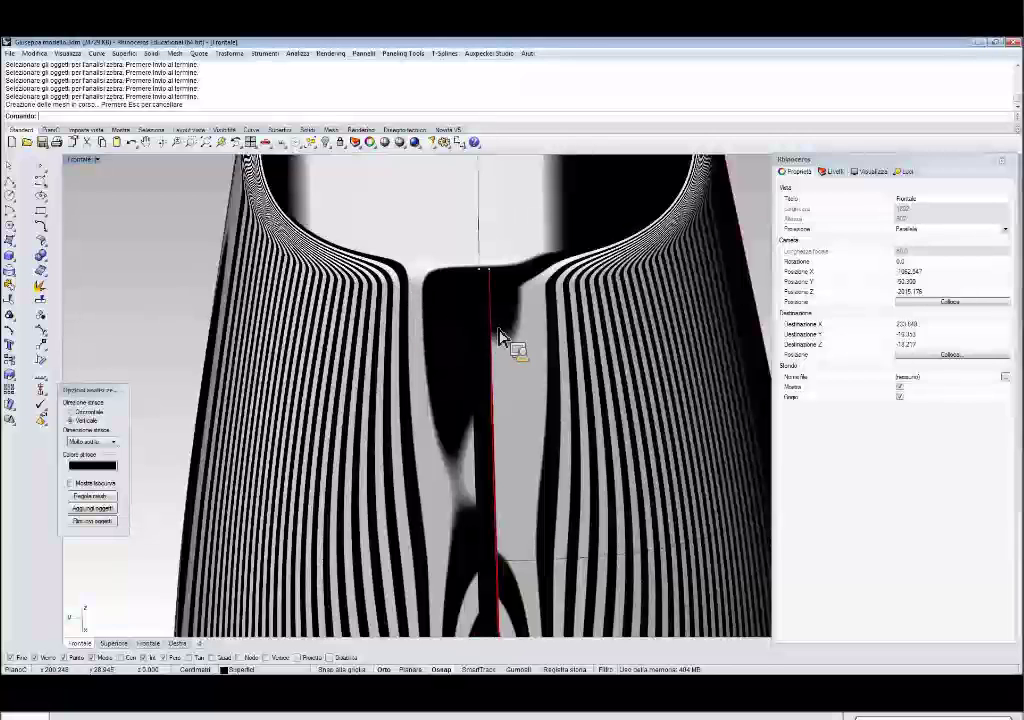
pyautogui.moveTo(521, 359); pyautogui.dragTo(562, 405, button='right')
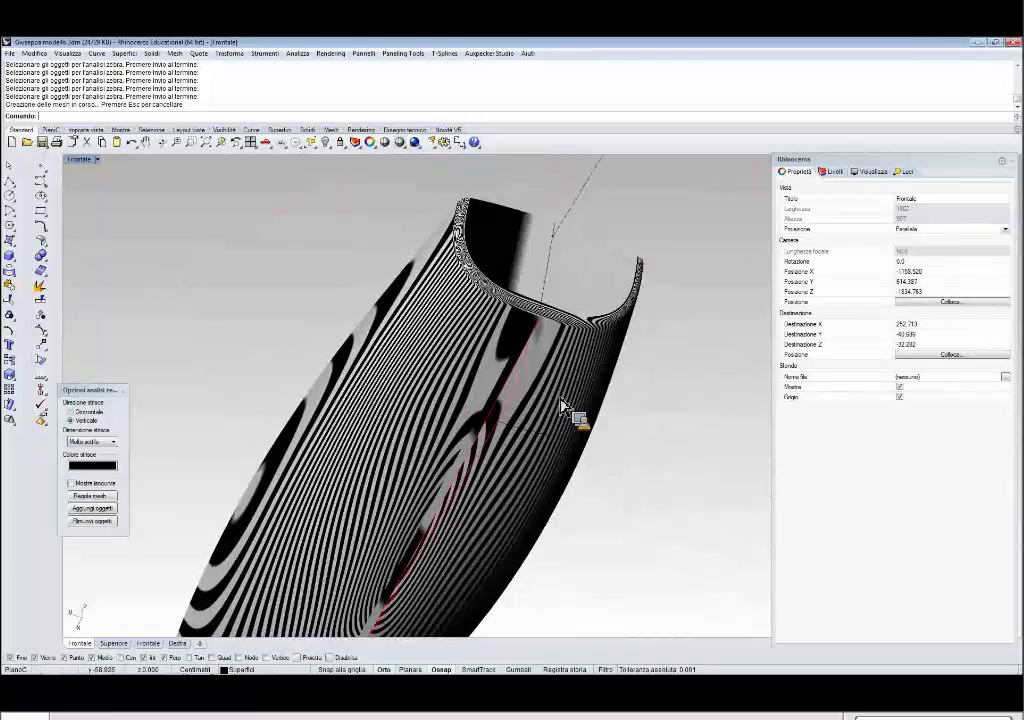
pyautogui.scroll(3, 530, 320)
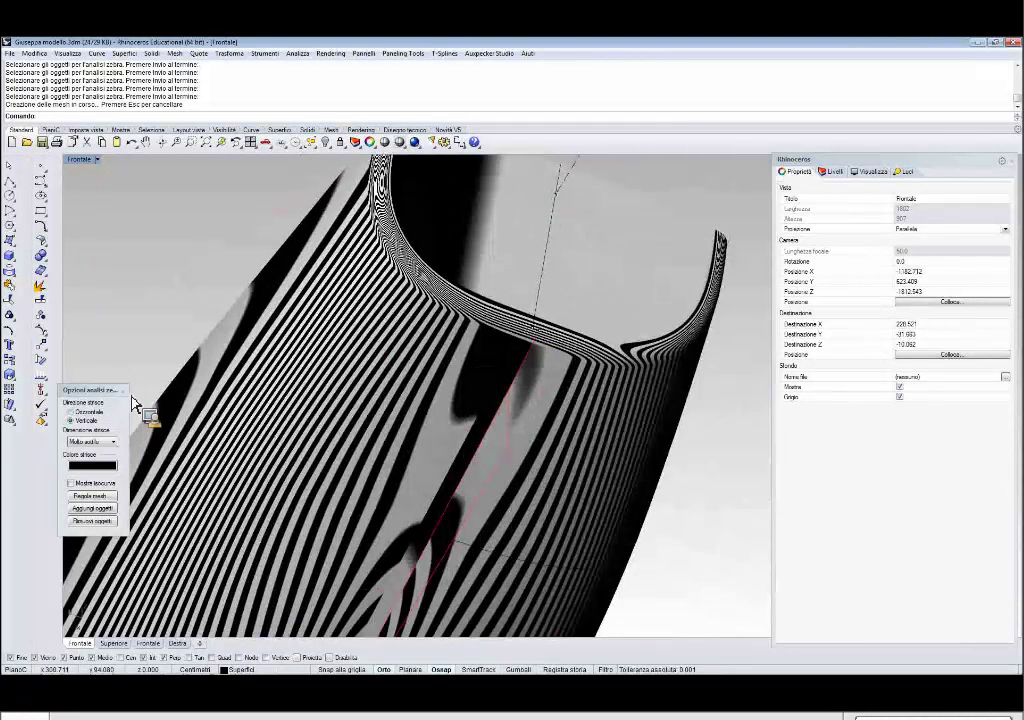
# Replace the zebra analysis with an environment map analysis of the hull and stern, and examine the reflections across the stern blend.
pyautogui.click(46, 393)
pyautogui.click(77, 415)
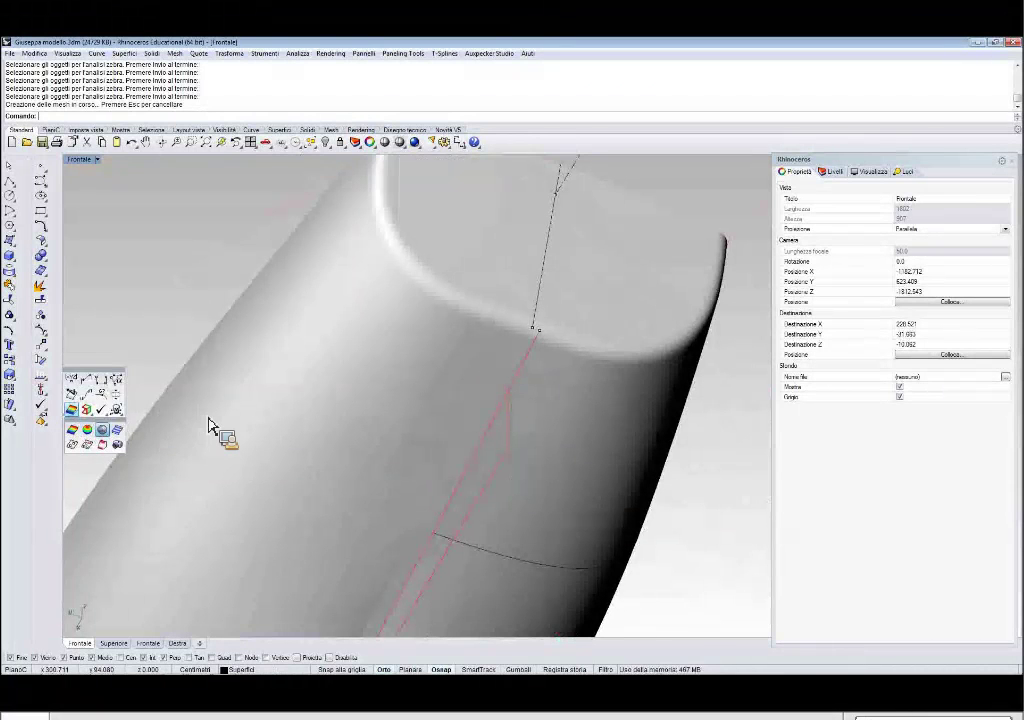
pyautogui.click(102, 429)
pyautogui.click(338, 407)
pyautogui.scroll(2, 474, 378)
pyautogui.press('Return')
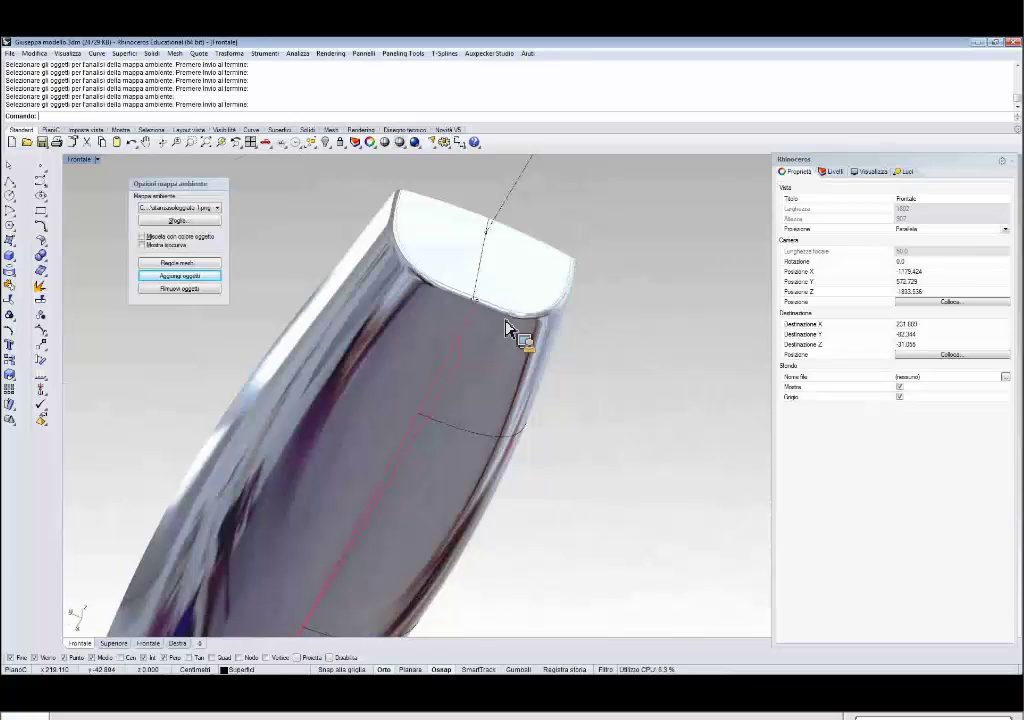
pyautogui.moveTo(506, 322); pyautogui.dragTo(417, 314, button='right')
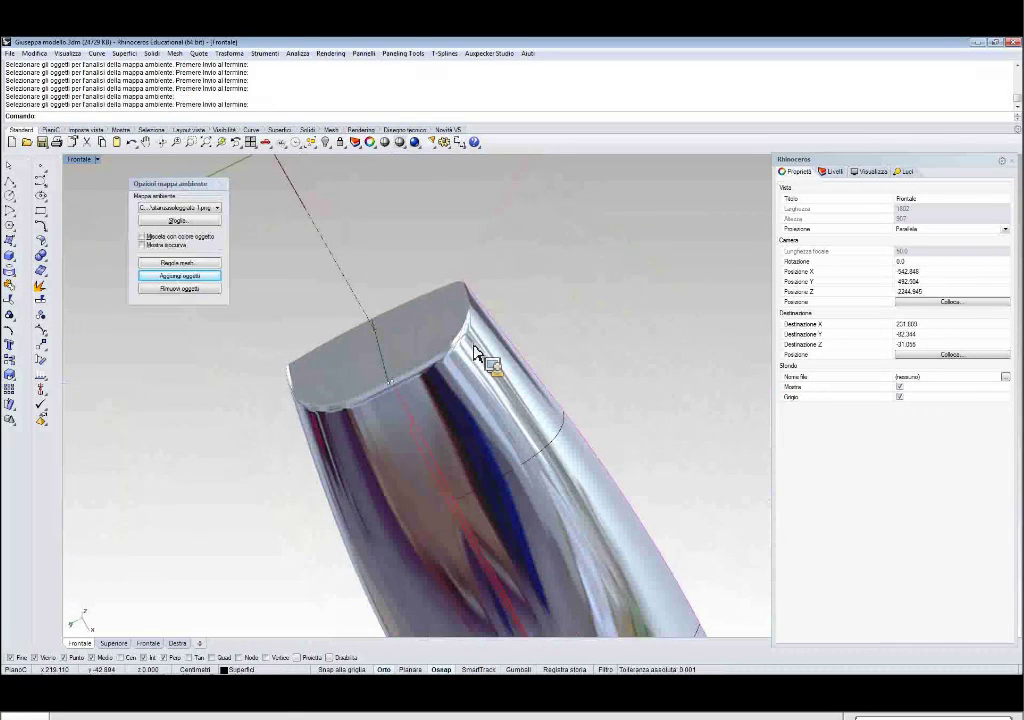
pyautogui.scroll(3, 460, 344)
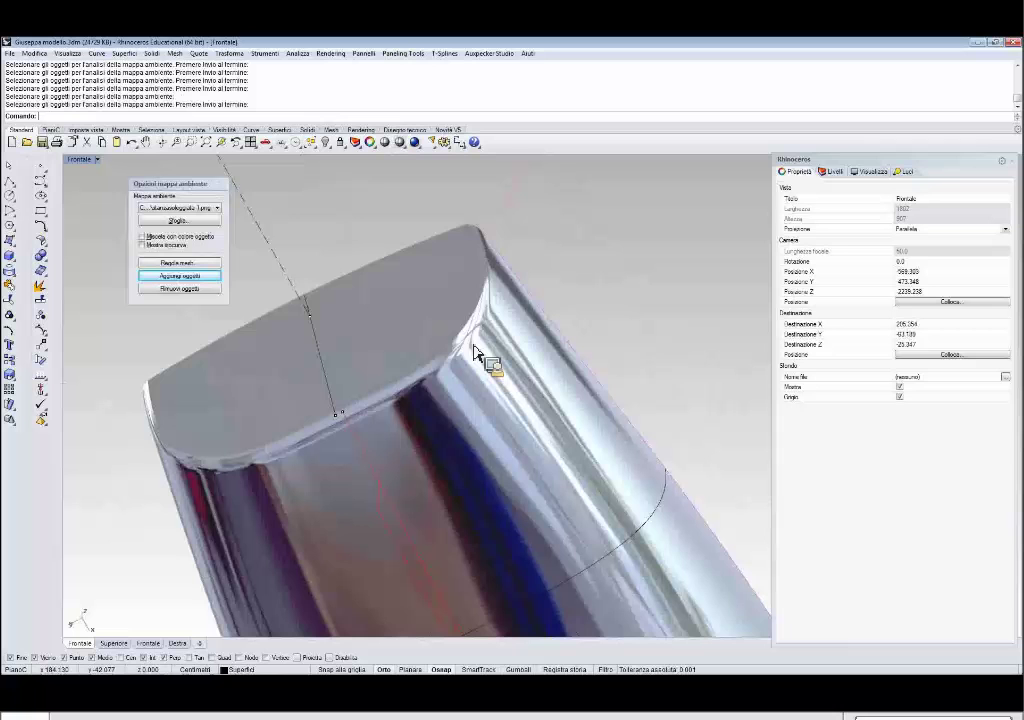
pyautogui.moveTo(338, 272)
pyautogui.mouseDown(button='right')
pyautogui.moveTo(382, 350)
pyautogui.moveTo(295, 434)
pyautogui.moveTo(262, 508)
pyautogui.moveTo(359, 384)
pyautogui.mouseUp(button='right')
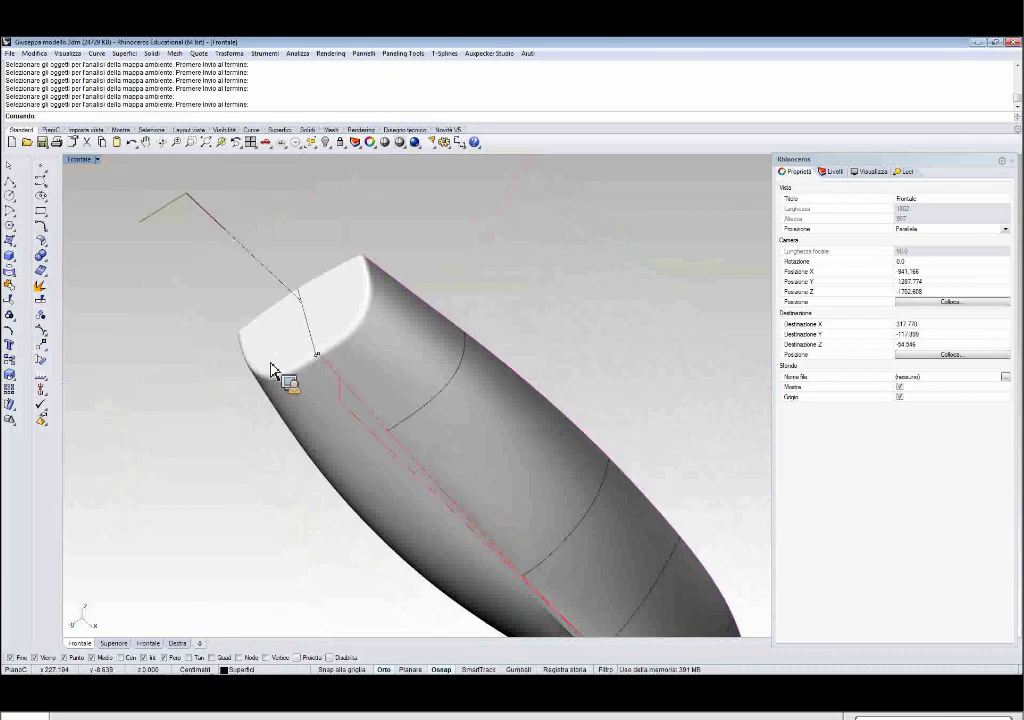
# Examine the finished hull and the fin's profile lines beneath the stern from several angles.
pyautogui.moveTo(274, 370); pyautogui.dragTo(377, 446, button='right')
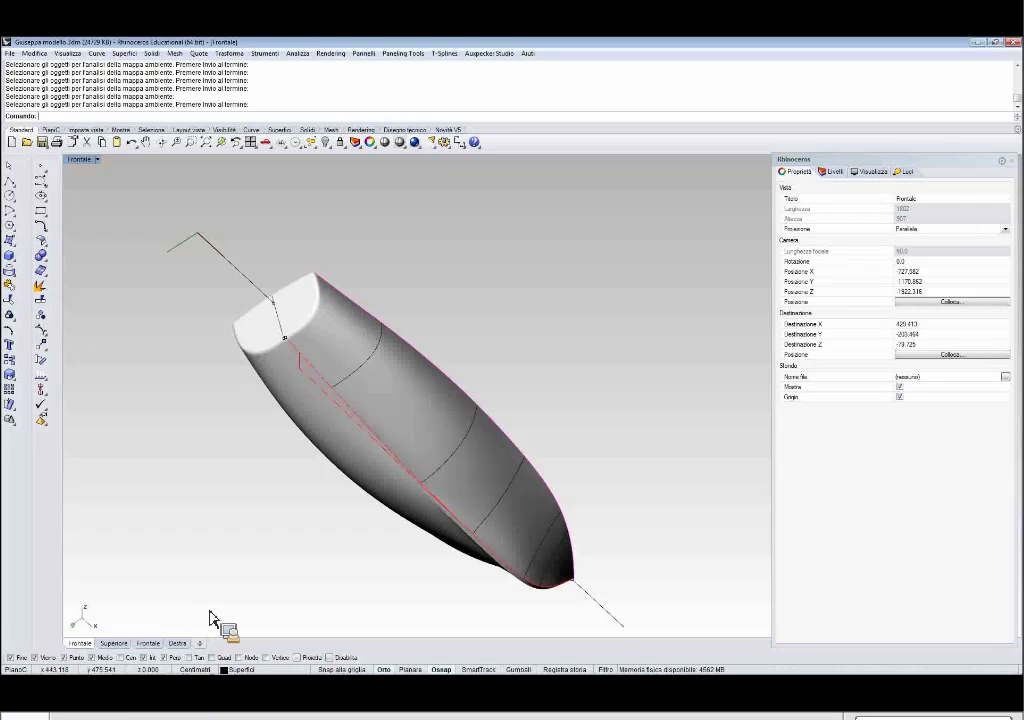
pyautogui.moveTo(178, 643); pyautogui.dragTo(397, 408)
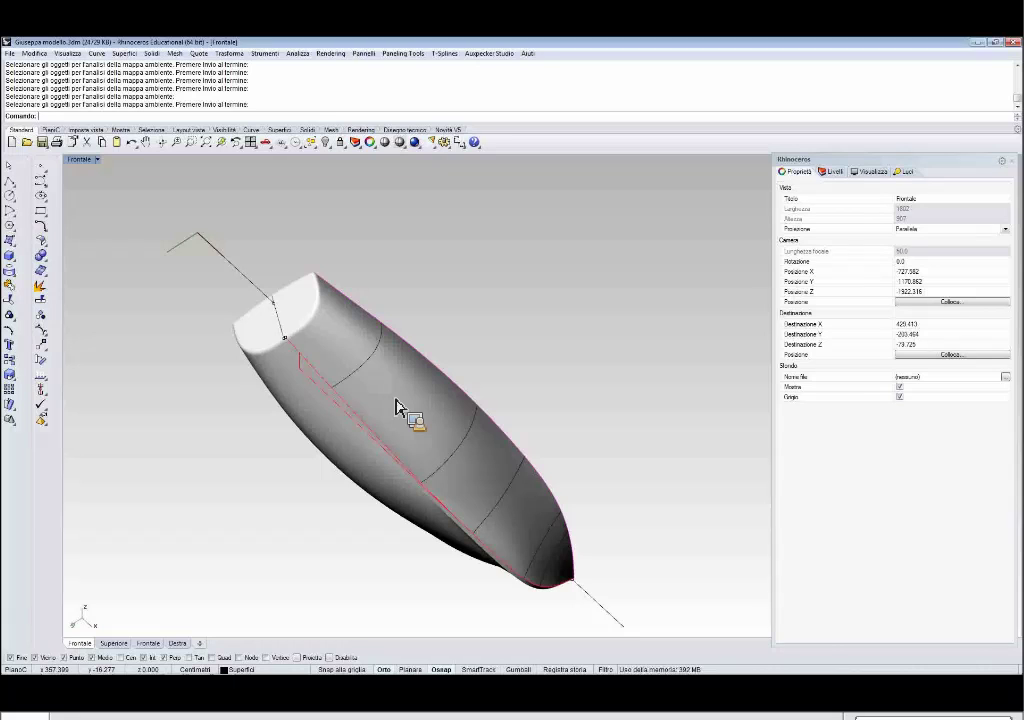
pyautogui.moveTo(387, 403); pyautogui.dragTo(330, 381)
pyautogui.moveTo(313, 331); pyautogui.dragTo(316, 419, button='right')
pyautogui.scroll(4, 316, 425)
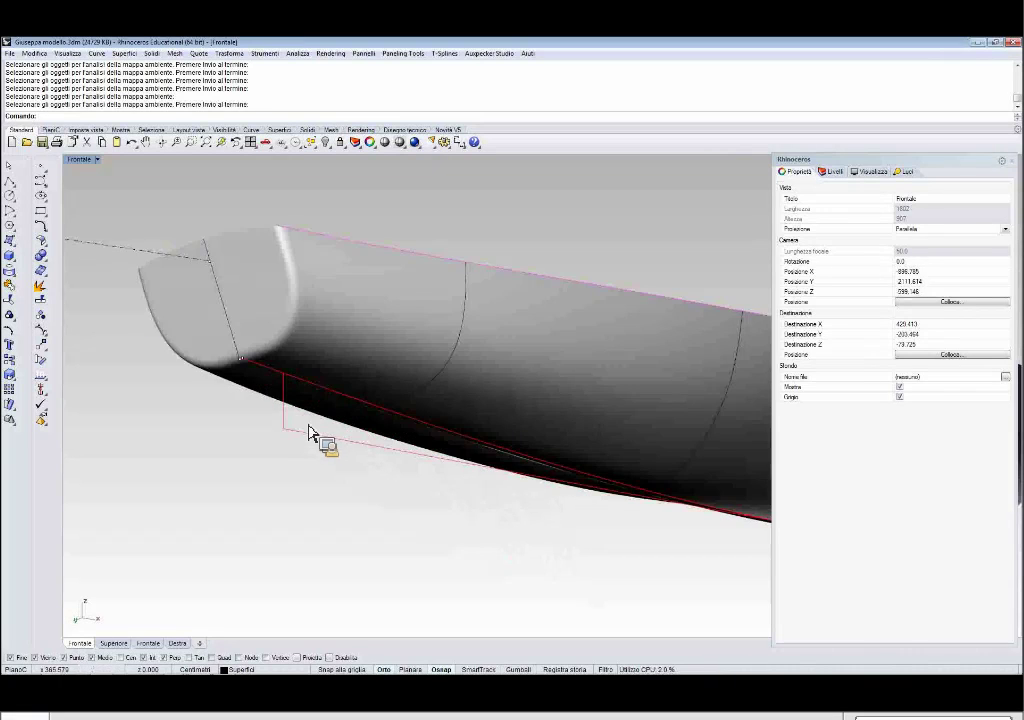
pyautogui.scroll(2, 235, 390)
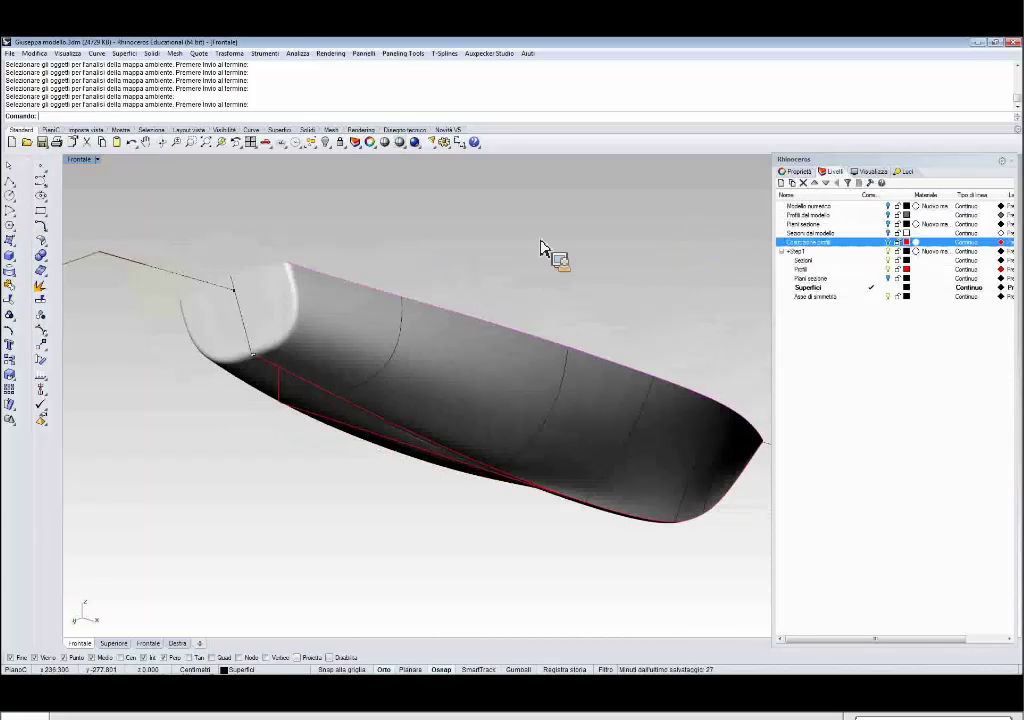
pyautogui.moveTo(367, 370); pyautogui.dragTo(416, 400)
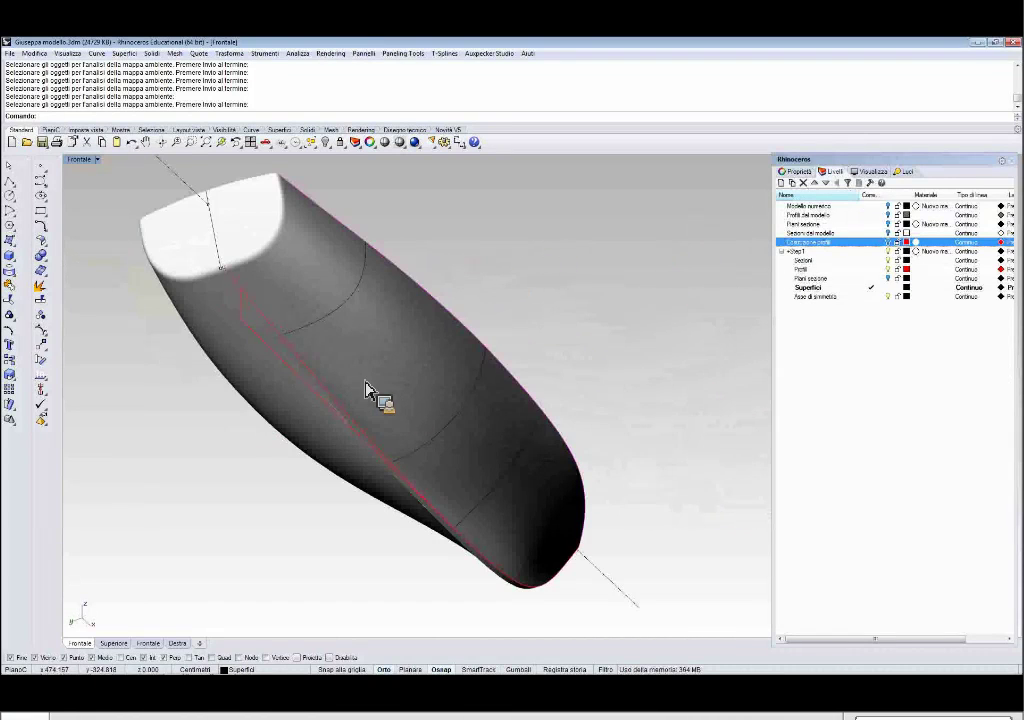
# Create a layer named Pinna, give it the colour Blu scuro and make it the current layer.
pyautogui.click(782, 183)
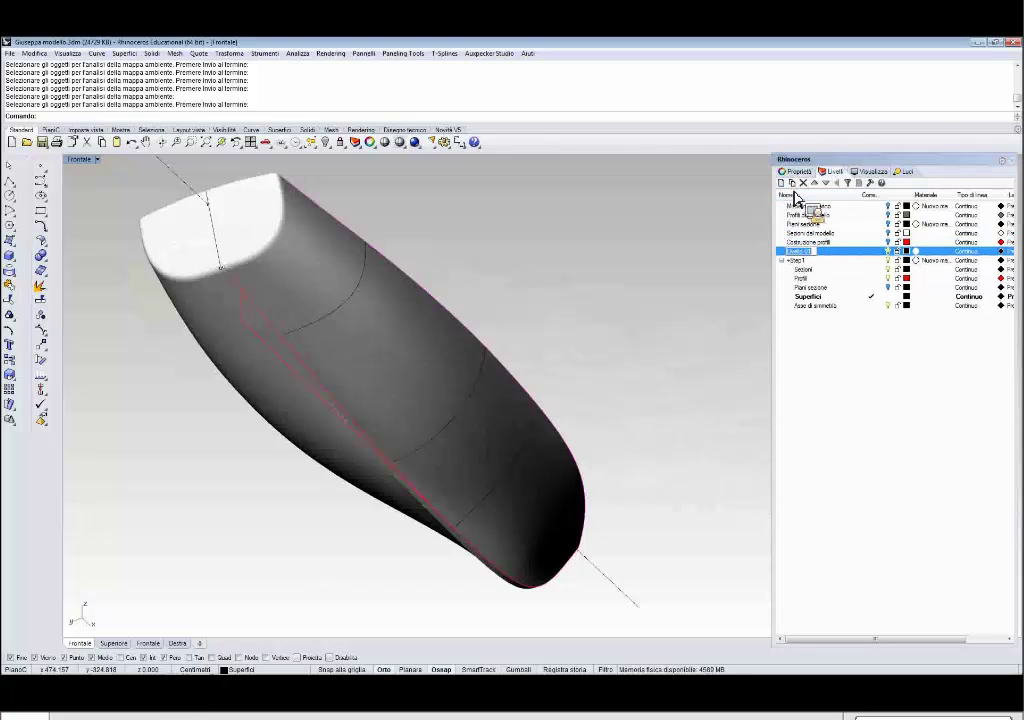
pyautogui.write('Pinna')
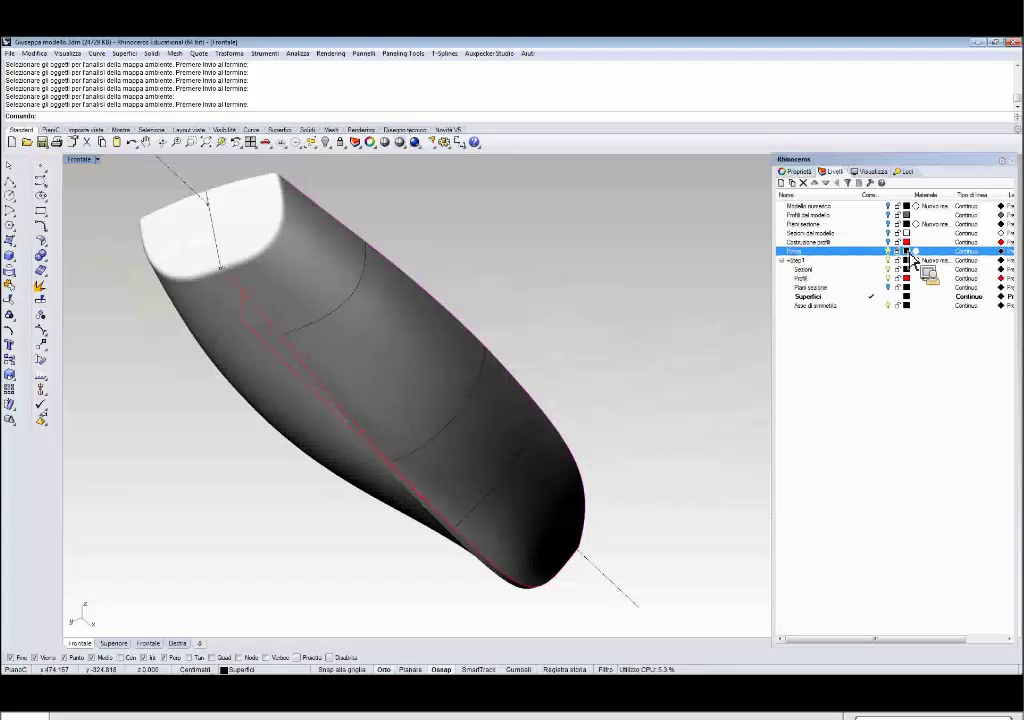
pyautogui.click(906, 251)
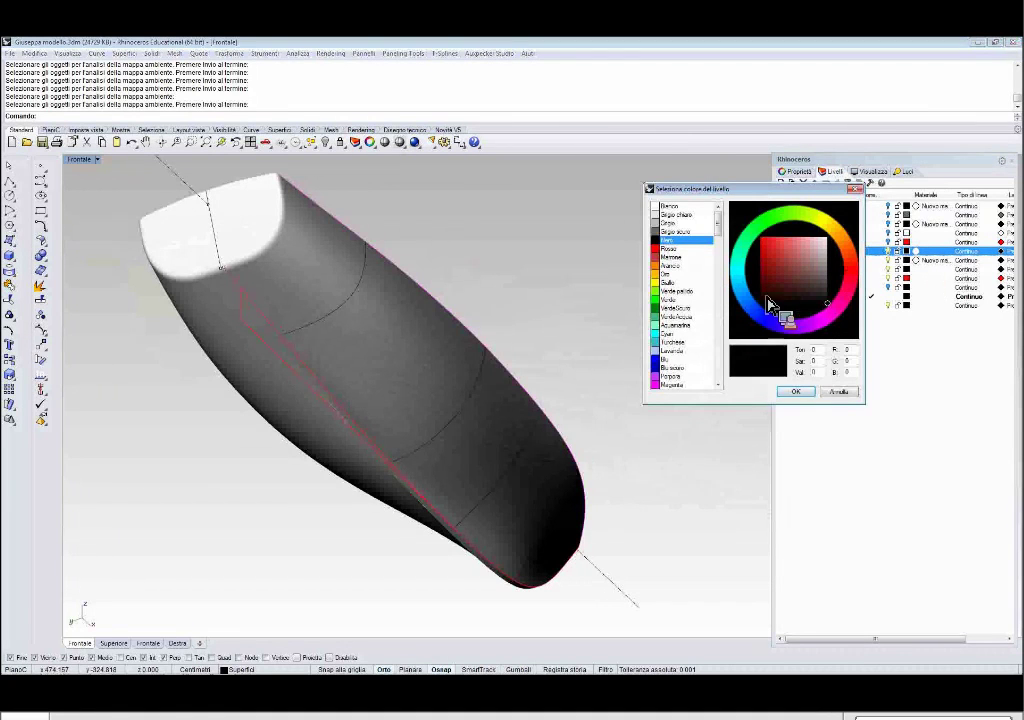
pyautogui.click(669, 369)
pyautogui.click(794, 391)
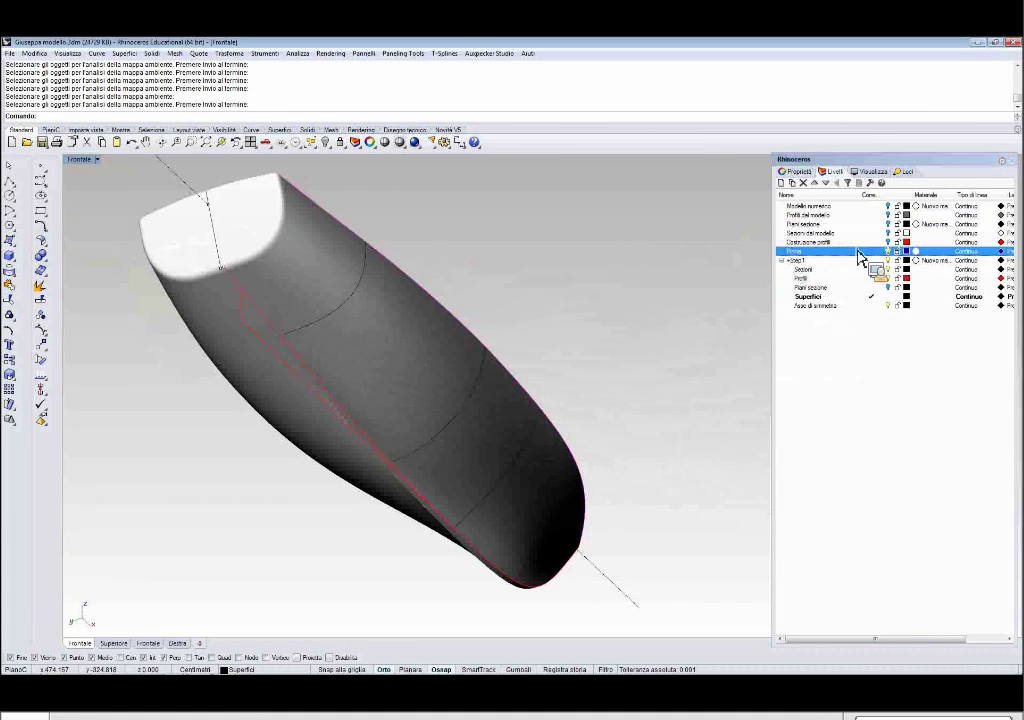
pyautogui.doubleClick(840, 251)
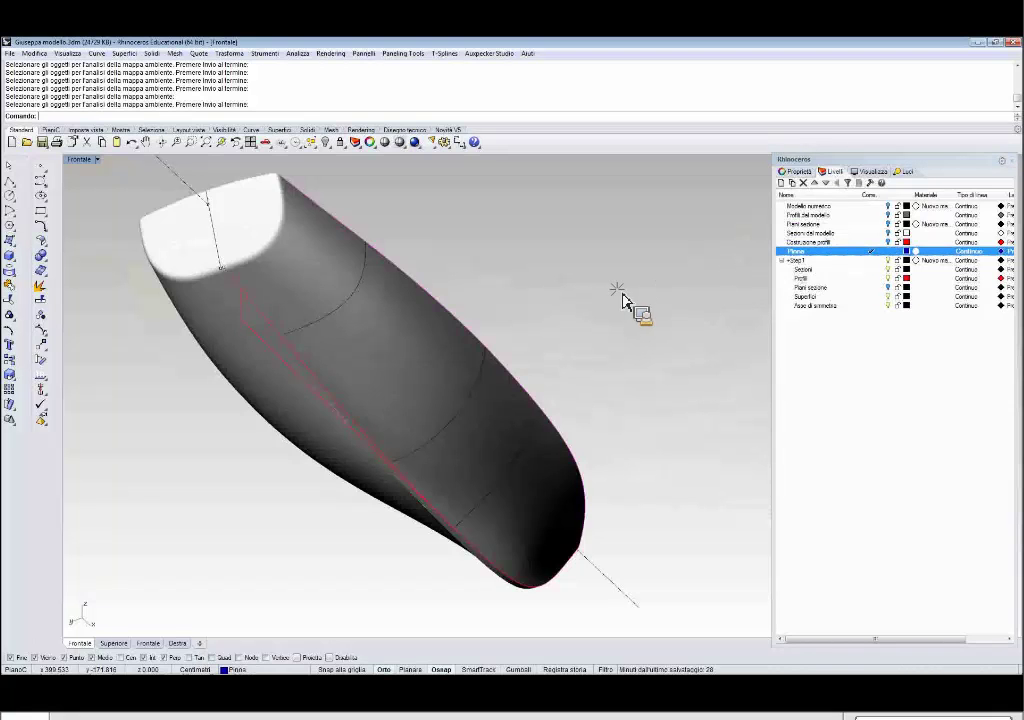
# Open the reference photo DSC_8612.JPG from the Foto folder and examine the fin's shape beneath the stern.
pyautogui.scroll(-4, 620, 294)
pyautogui.moveTo(446, 349); pyautogui.dragTo(425, 361, button='right')
pyautogui.scroll(4, 388, 312)
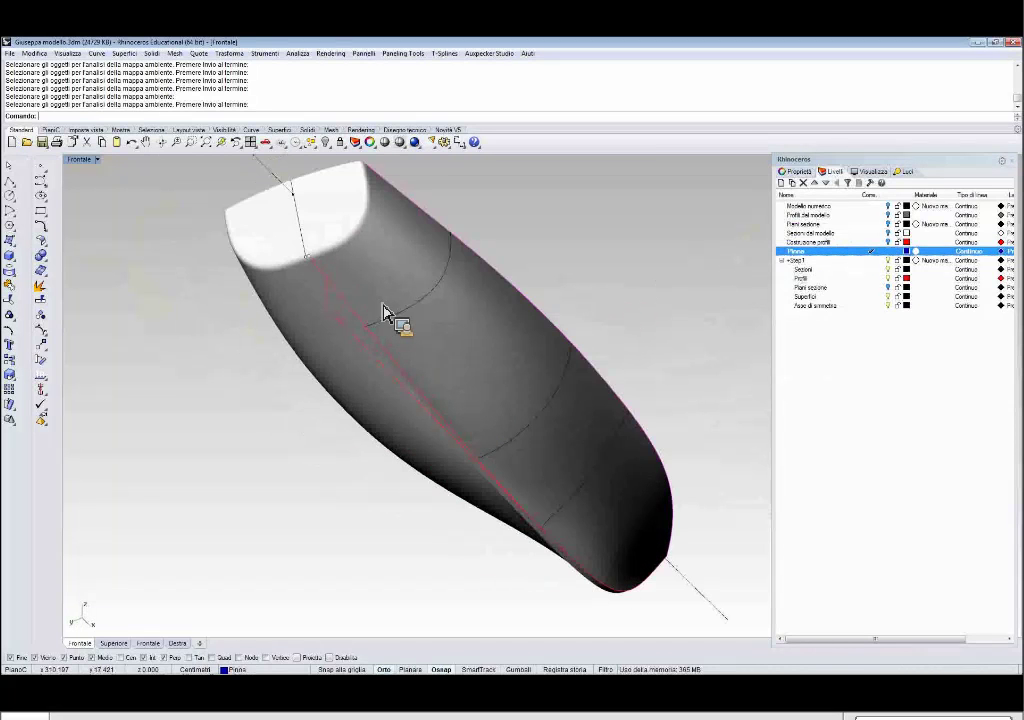
pyautogui.moveTo(256, 222); pyautogui.dragTo(381, 318)
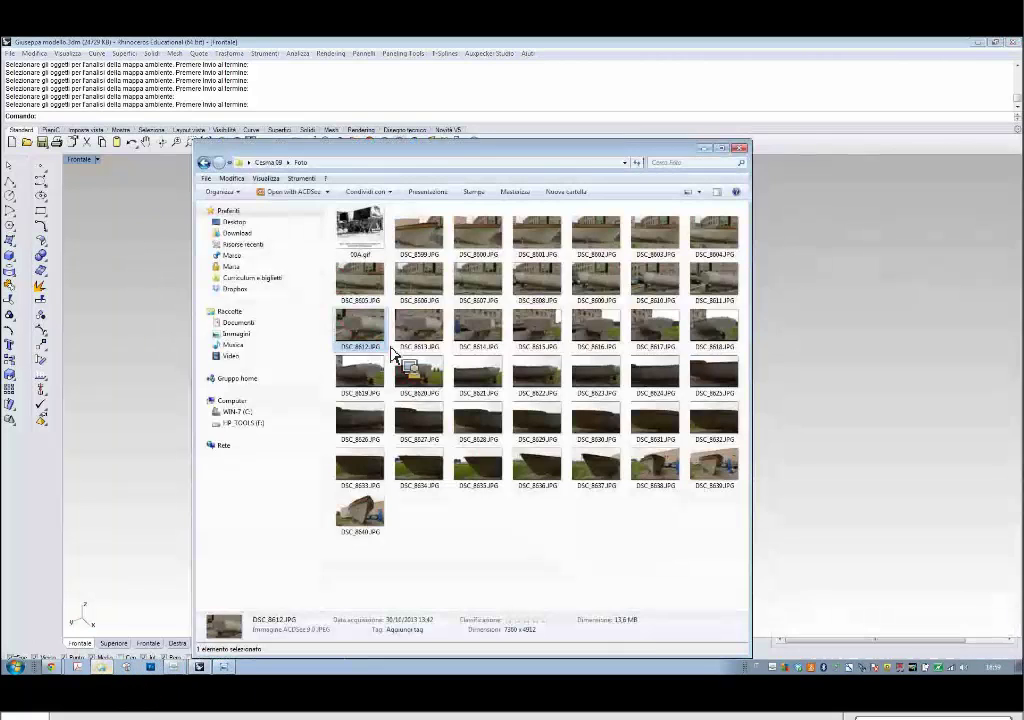
pyautogui.moveTo(446, 450); pyautogui.dragTo(549, 467)
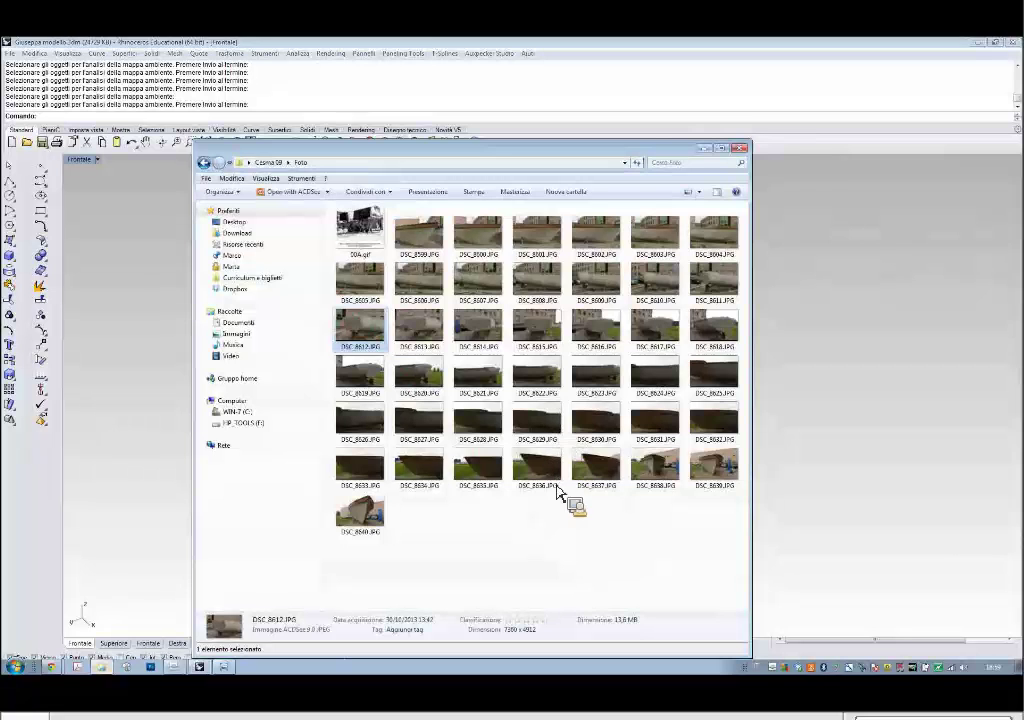
pyautogui.press('Return')
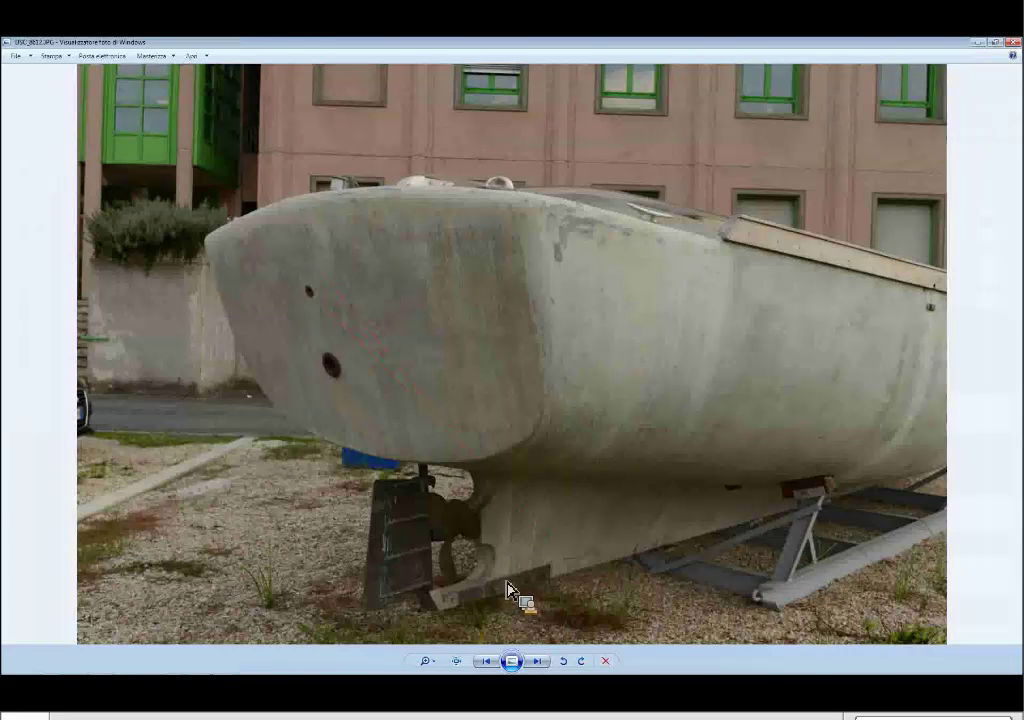
pyautogui.click(220, 670)
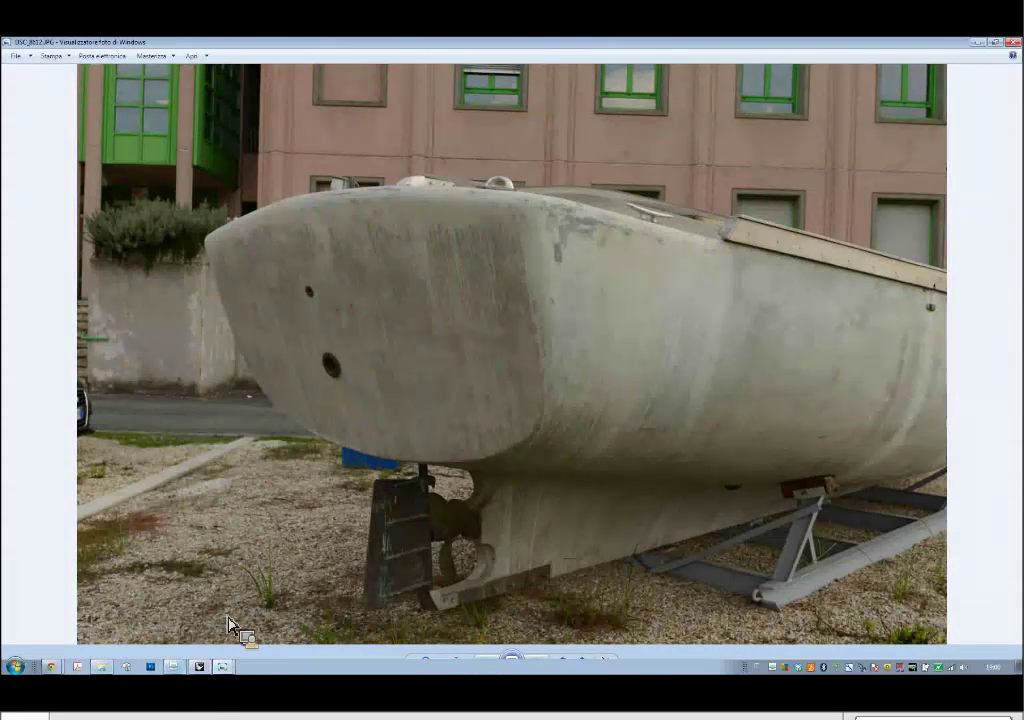
# Back in Rhinoceros, draw a 20 cm transverse line from the aft lower corner of the fin profile.
pyautogui.scroll(2, 366, 318)
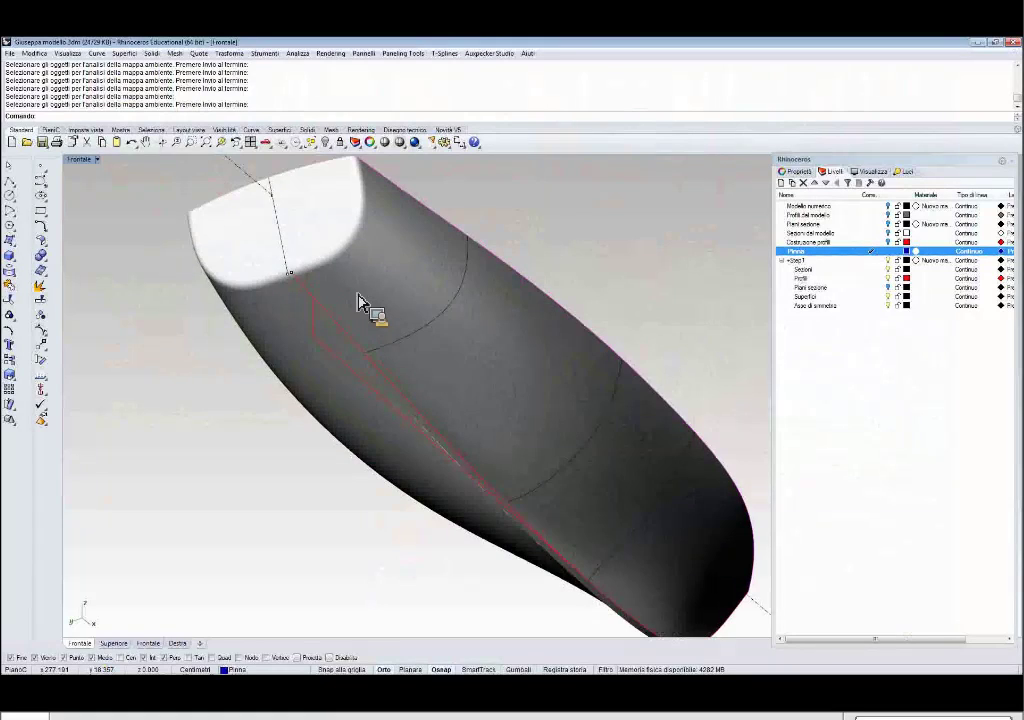
pyautogui.scroll(1, 258, 361)
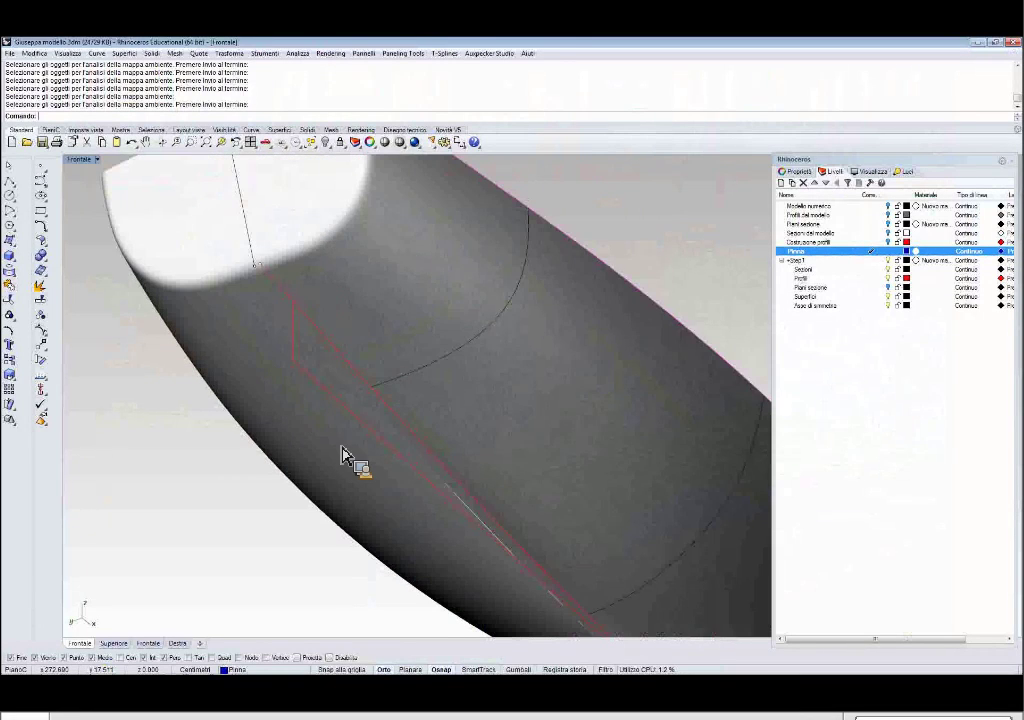
pyautogui.scroll(-2, 335, 435)
pyautogui.scroll(1, 310, 418)
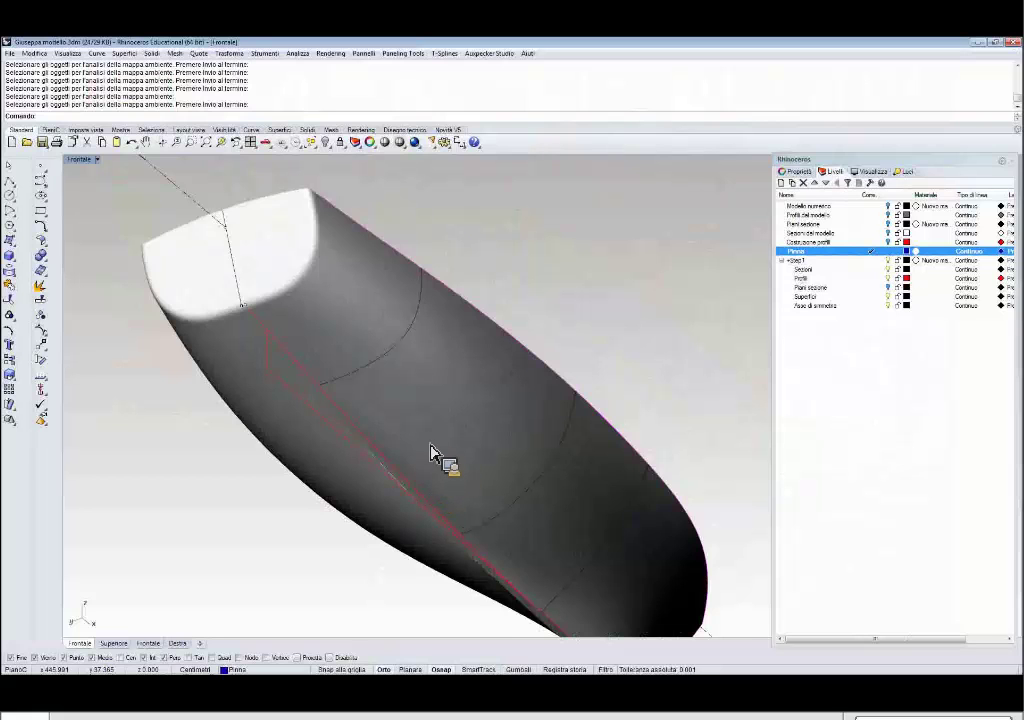
pyautogui.scroll(1, 435, 430)
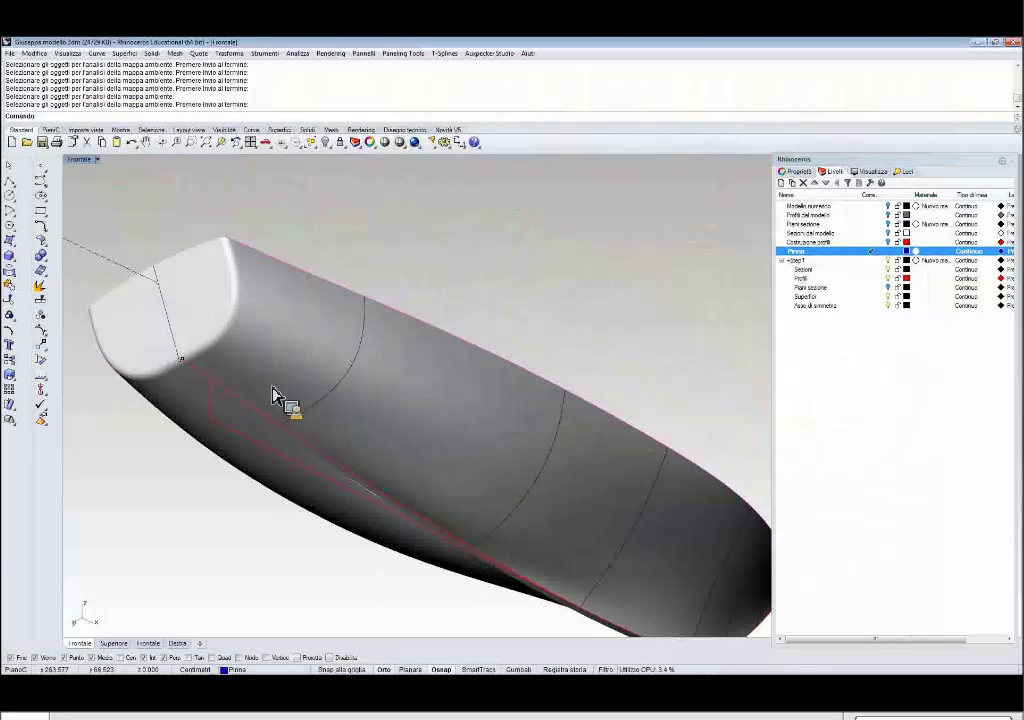
pyautogui.click(11, 185)
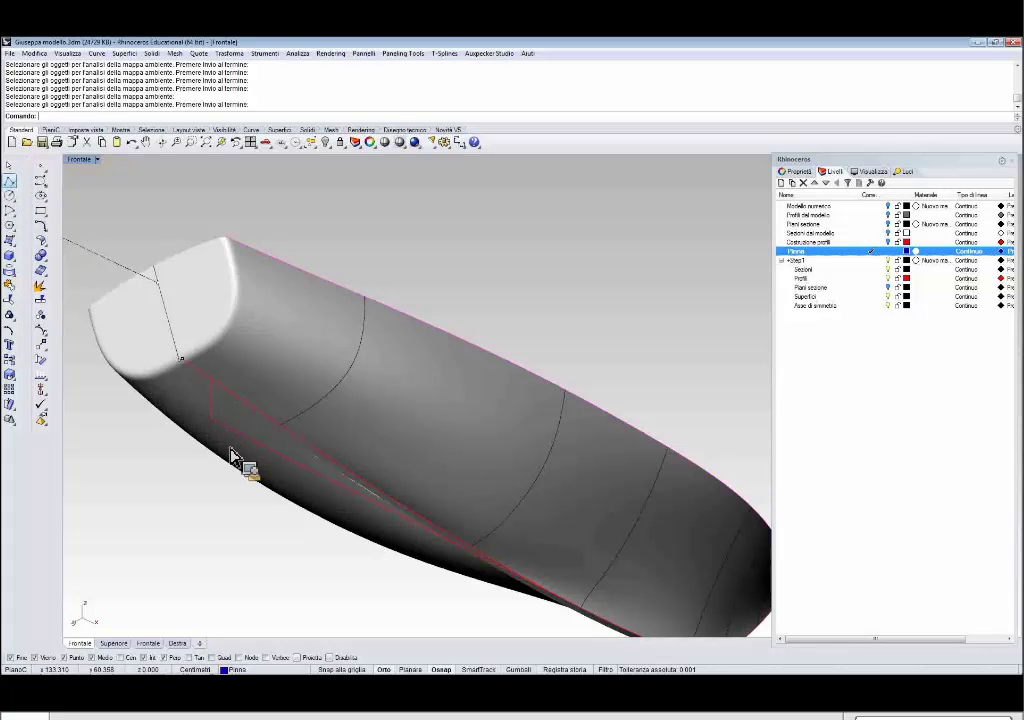
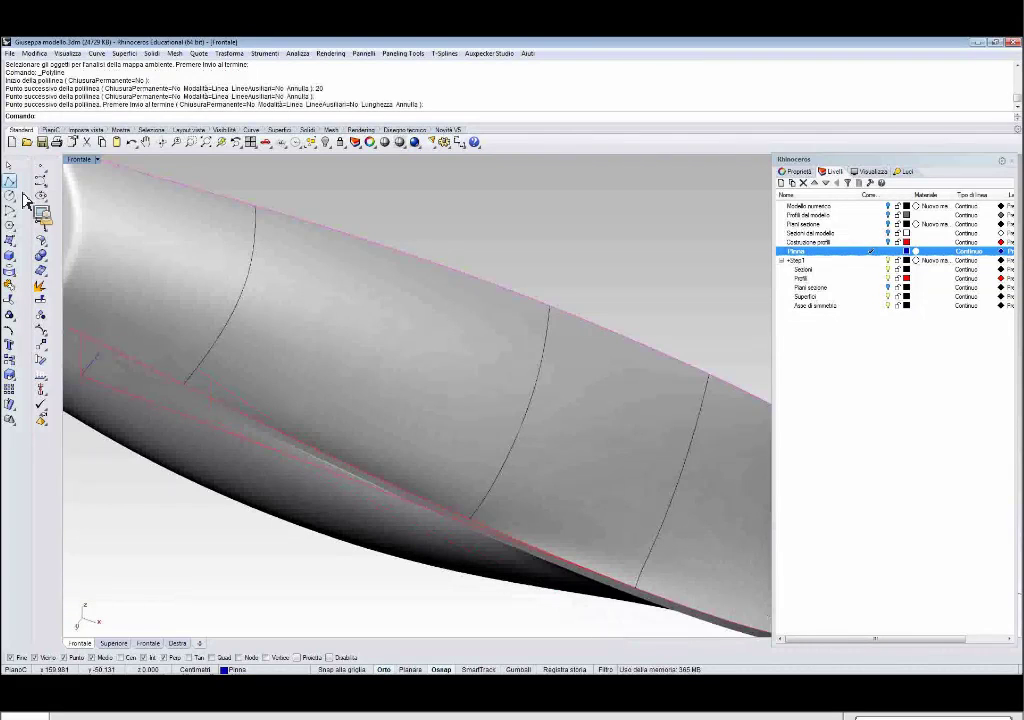
# Draw a line from the free end of the 20 cm transverse line to the forward end of the fin profile on the keel.
pyautogui.rightClick(93, 300)
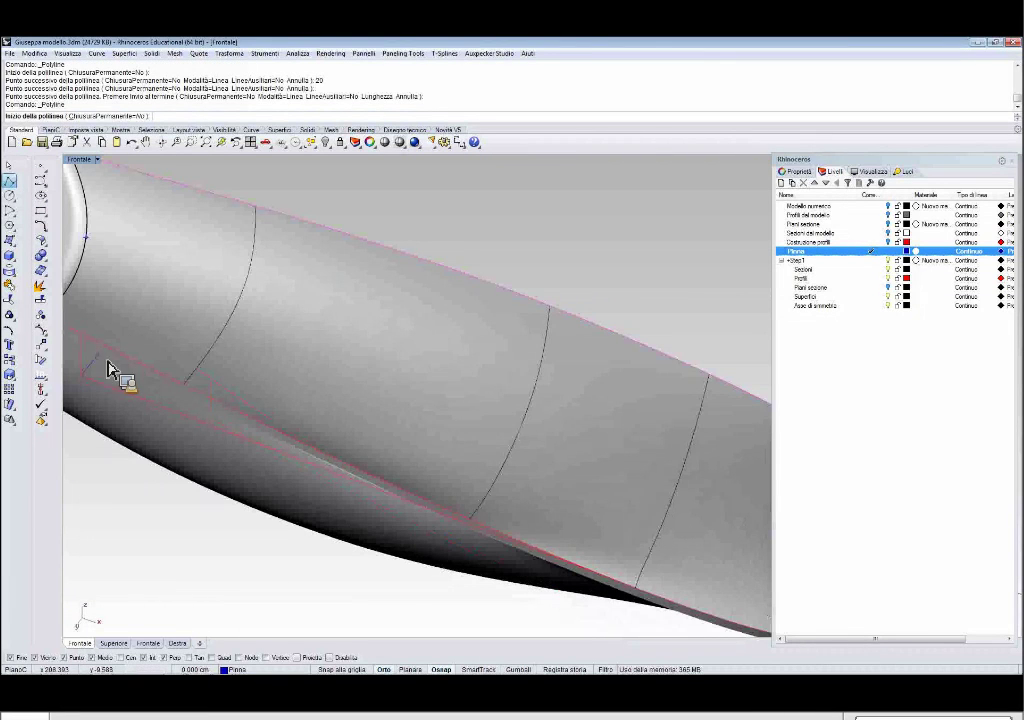
pyautogui.click(100, 353)
pyautogui.scroll(15, 660, 608)
pyautogui.click(467, 447)
pyautogui.rightClick(468, 447)
pyautogui.scroll(-7, 470, 446)
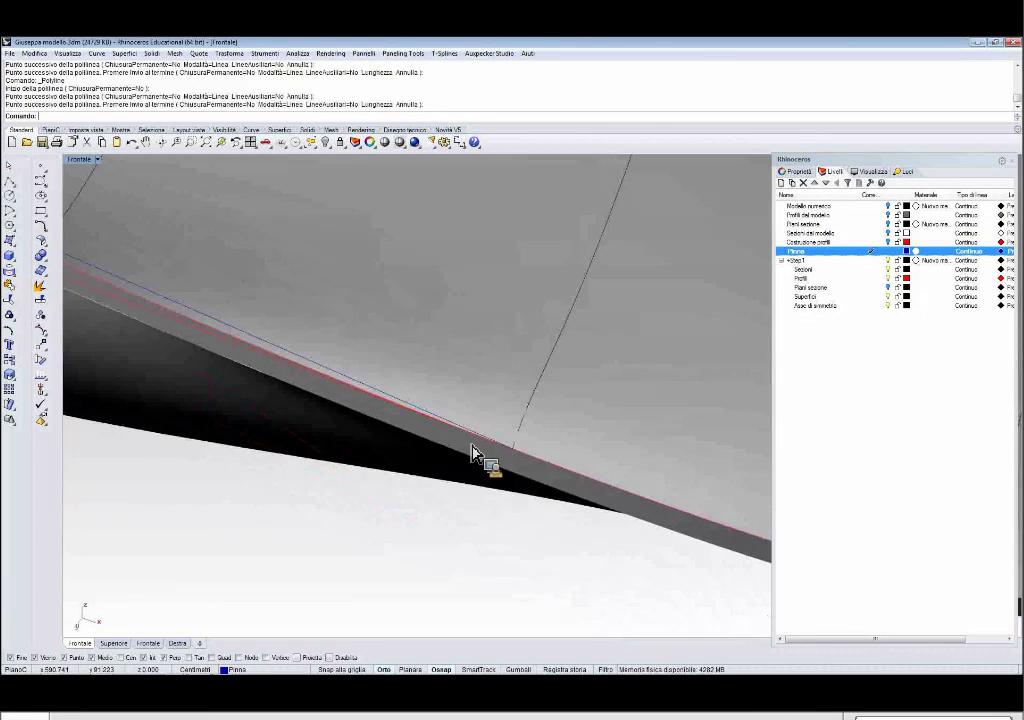
pyautogui.scroll(-10, 534, 438)
# Mirror a copy of the fin's long side line about the hull's longitudinal symmetry axis.
pyautogui.moveTo(320, 343); pyautogui.dragTo(373, 322, button='right')
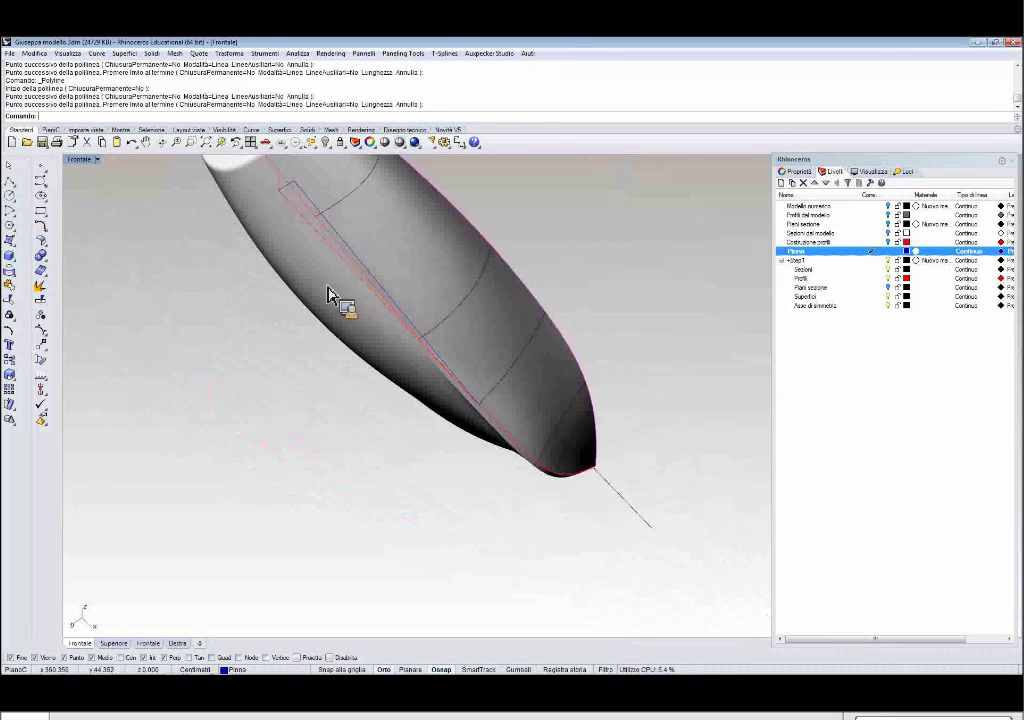
pyautogui.scroll(3, 334, 297)
pyautogui.click(325, 290)
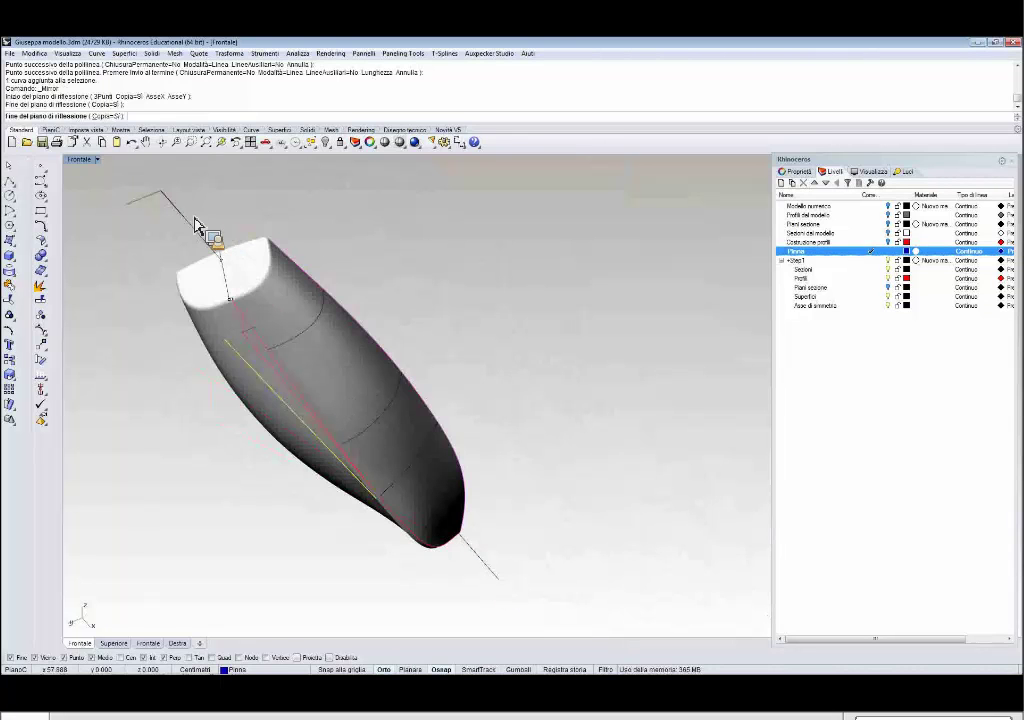
pyautogui.click(197, 225)
pyautogui.scroll(5, 163, 313)
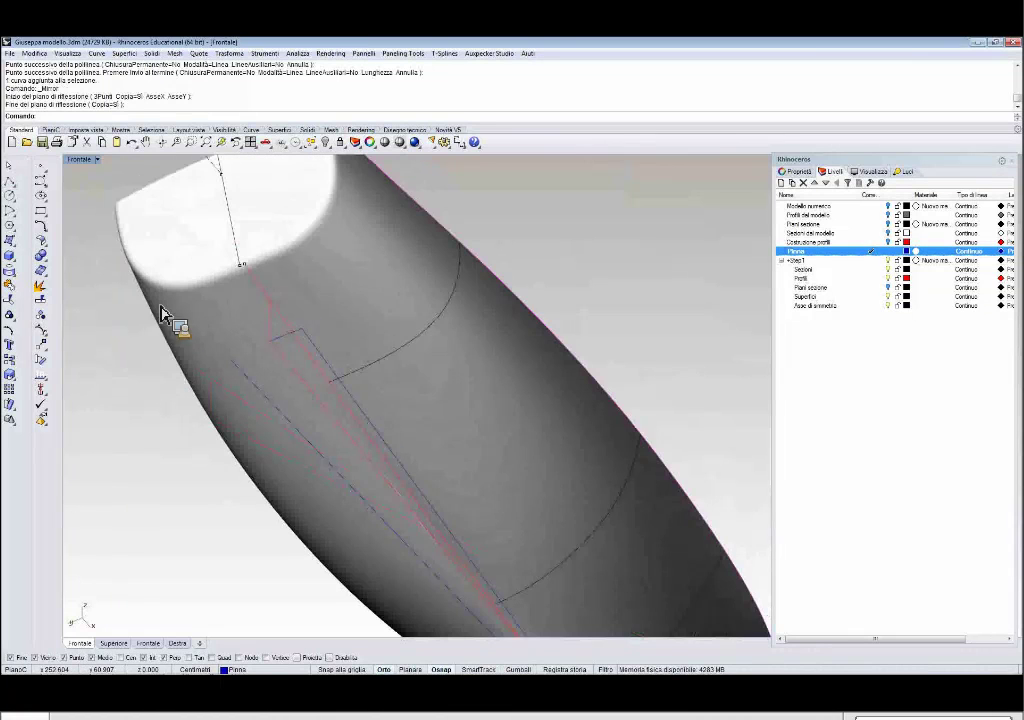
# Extend the short transverse line at the fin's aft end up to the mirrored side line, using the Natural extension type.
pyautogui.click(41, 228)
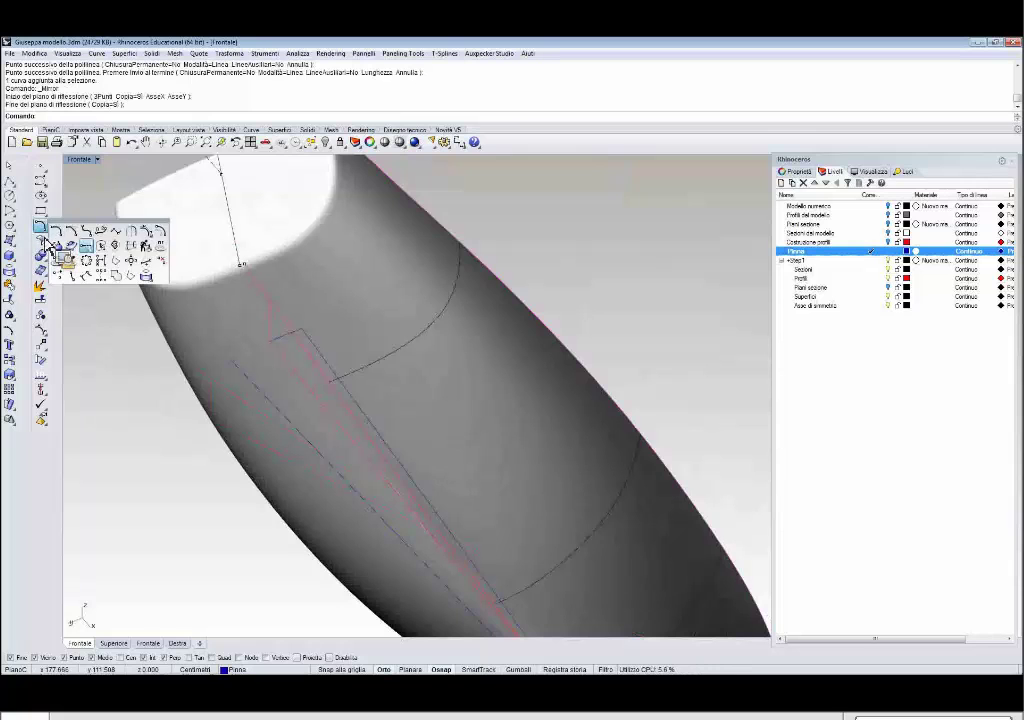
pyautogui.click(92, 248)
pyautogui.click(248, 375)
pyautogui.rightClick(248, 375)
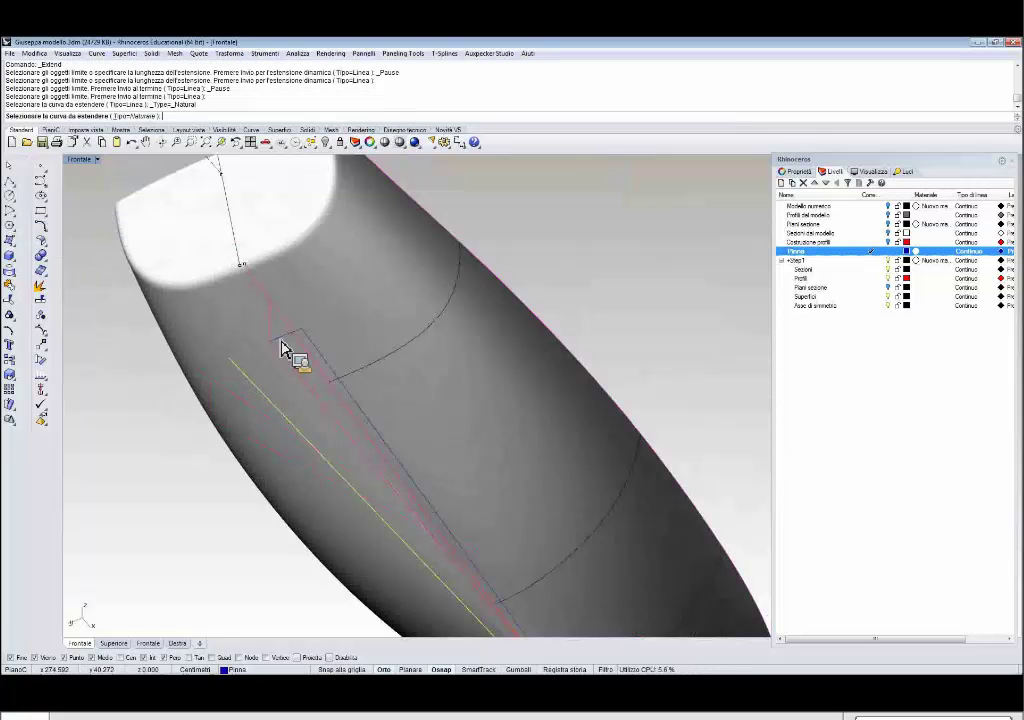
pyautogui.click(280, 350)
# Draw a short line closing the gap between the forward ends of the fin's two side lines at the keel.
pyautogui.scroll(-3, 313, 432)
pyautogui.scroll(2, 366, 485)
pyautogui.scroll(5, 330, 485)
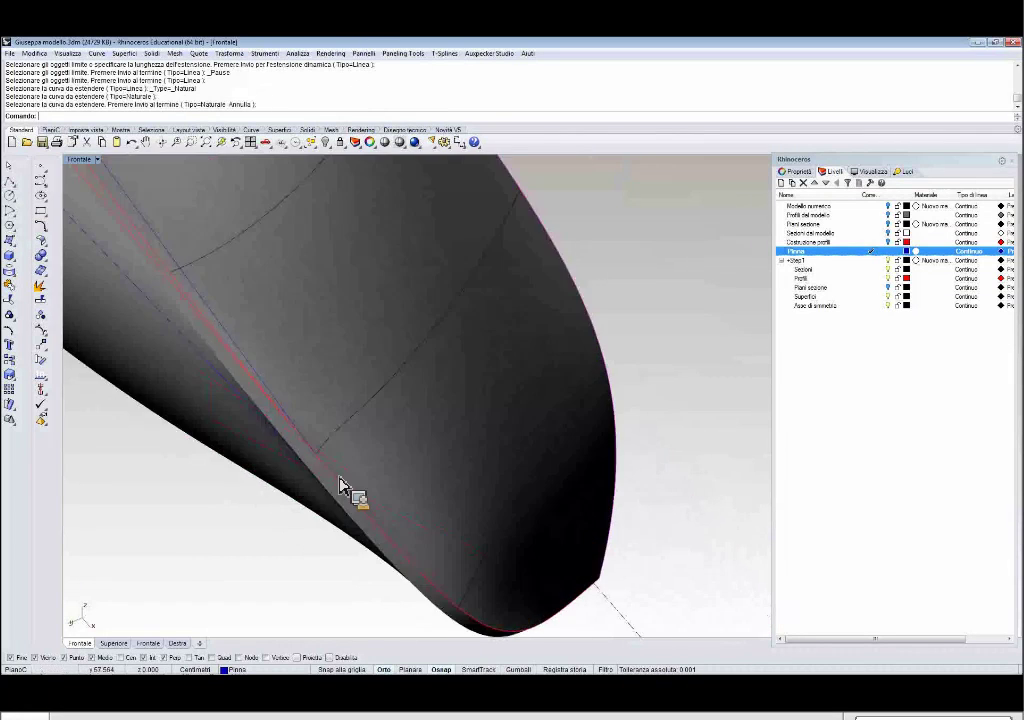
pyautogui.click(12, 186)
pyautogui.scroll(4, 332, 485)
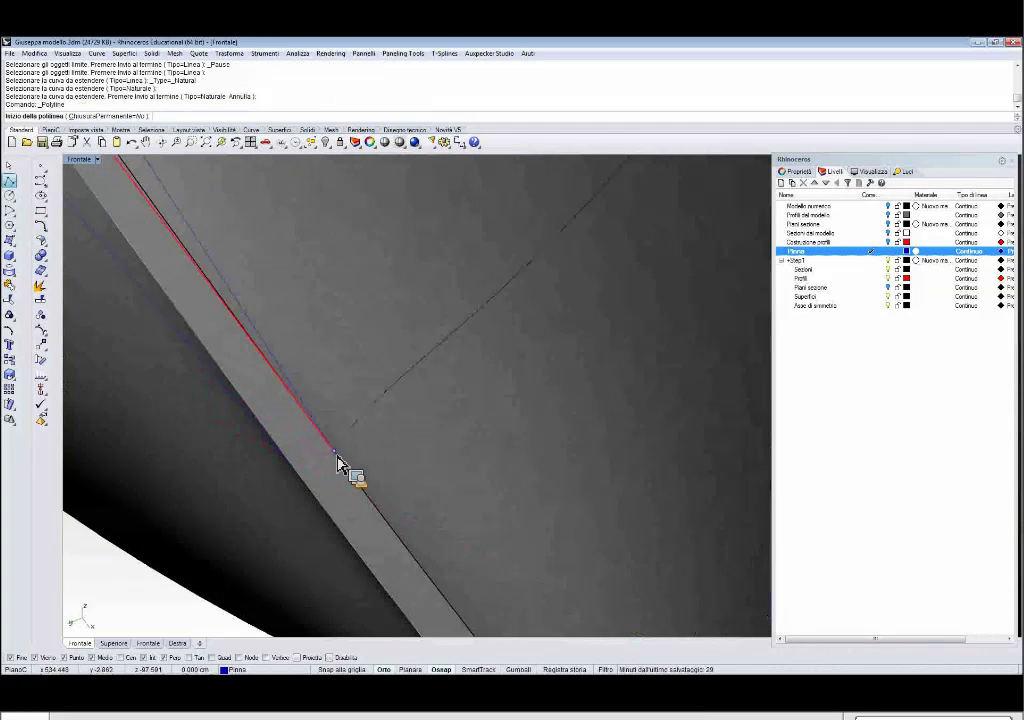
pyautogui.click(335, 454)
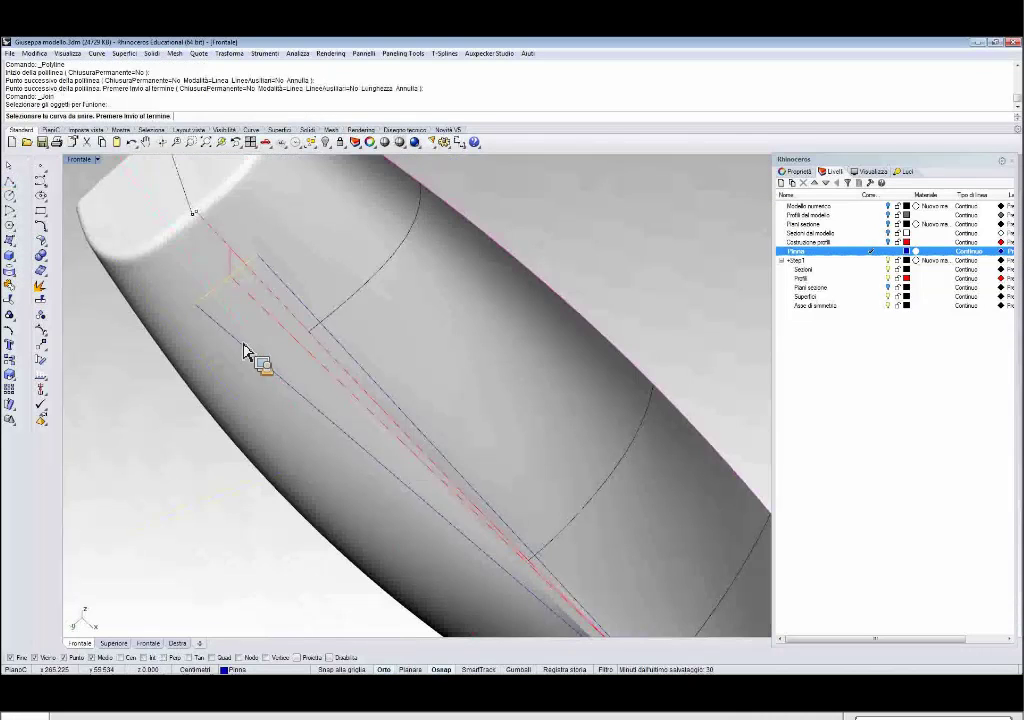
# Join the fin's aft transverse line, both side lines and the short forward line into one closed outline.
pyautogui.click(245, 352)
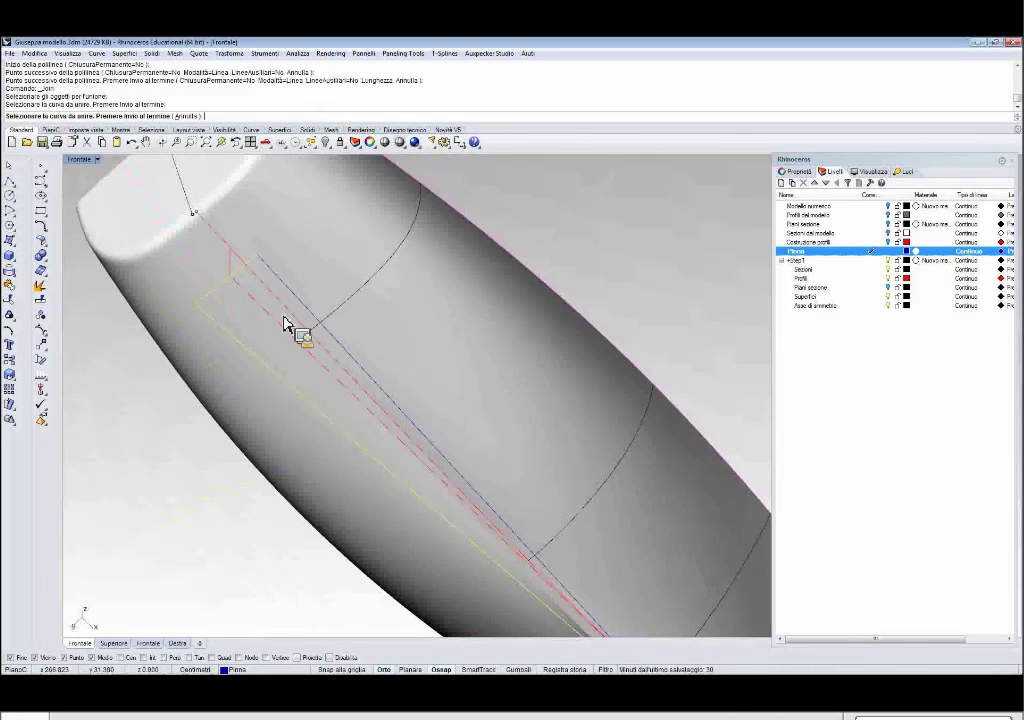
pyautogui.scroll(5, 509, 527)
pyautogui.click(503, 503)
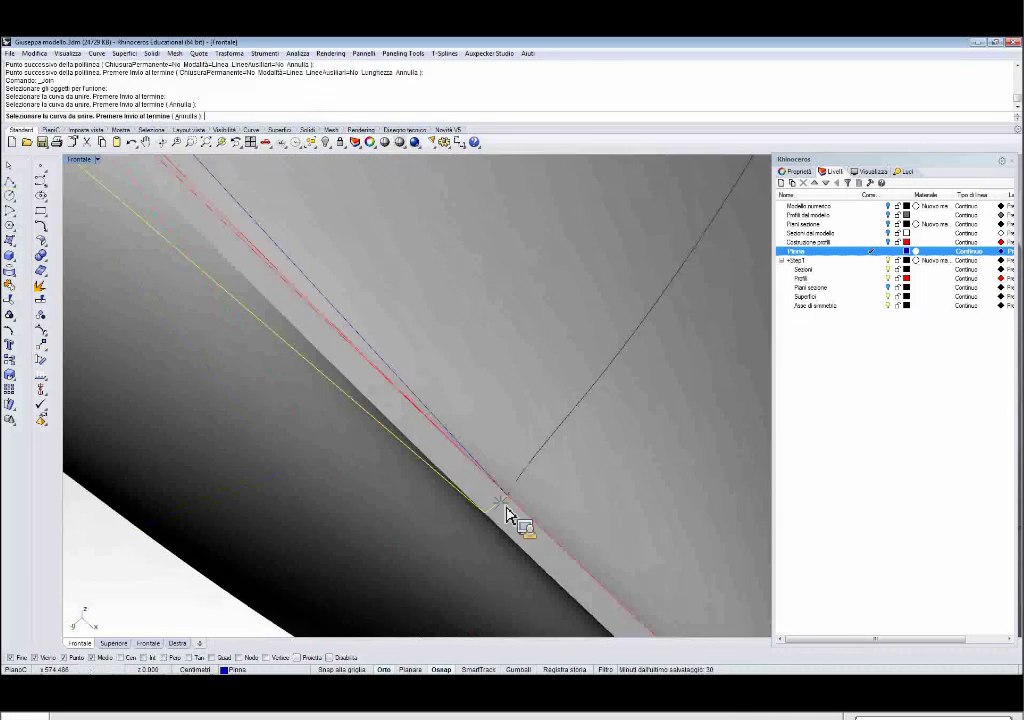
pyautogui.click(475, 460)
pyautogui.scroll(-3, 492, 500)
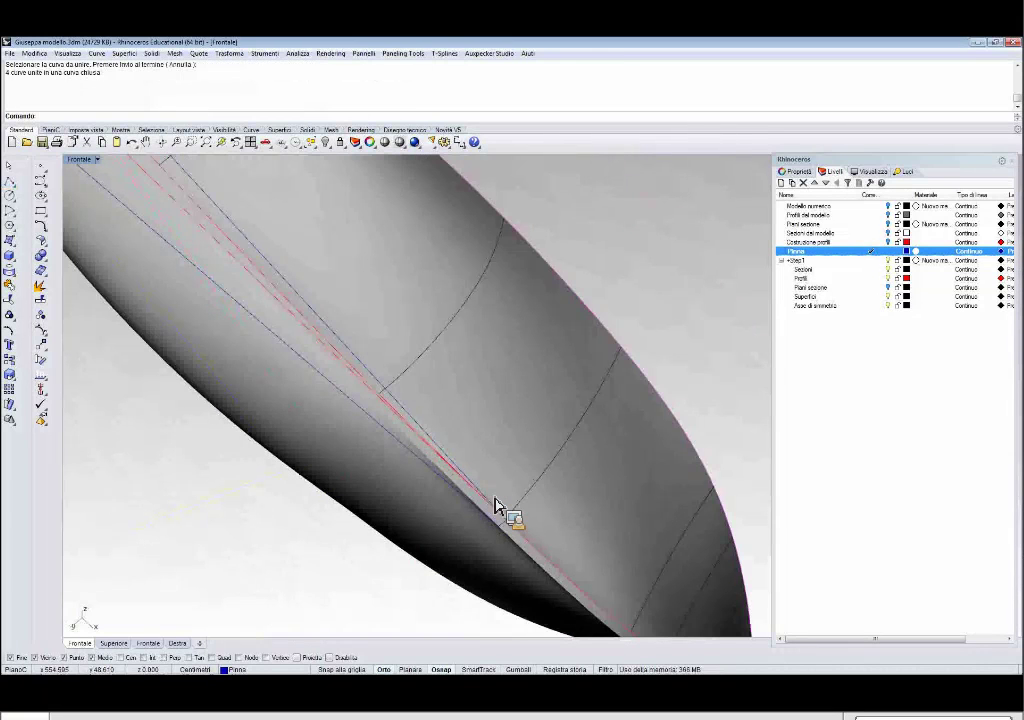
pyautogui.scroll(-3, 750, 316)
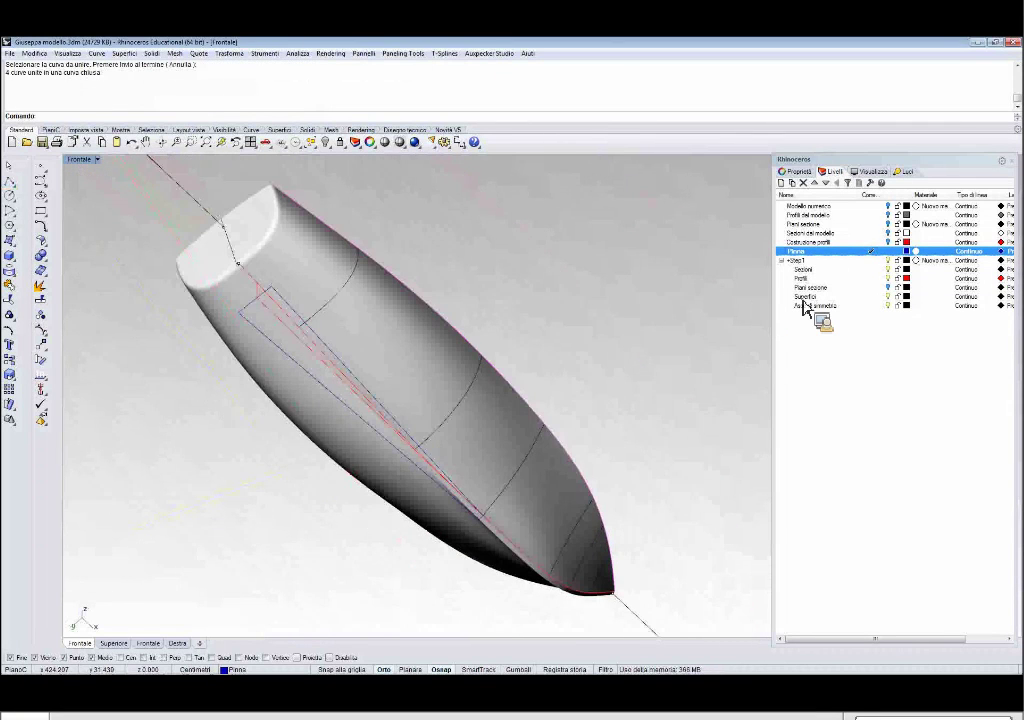
# Assign a new, mostly transparent material to the Superfici layer.
pyautogui.scroll(2, 836, 284)
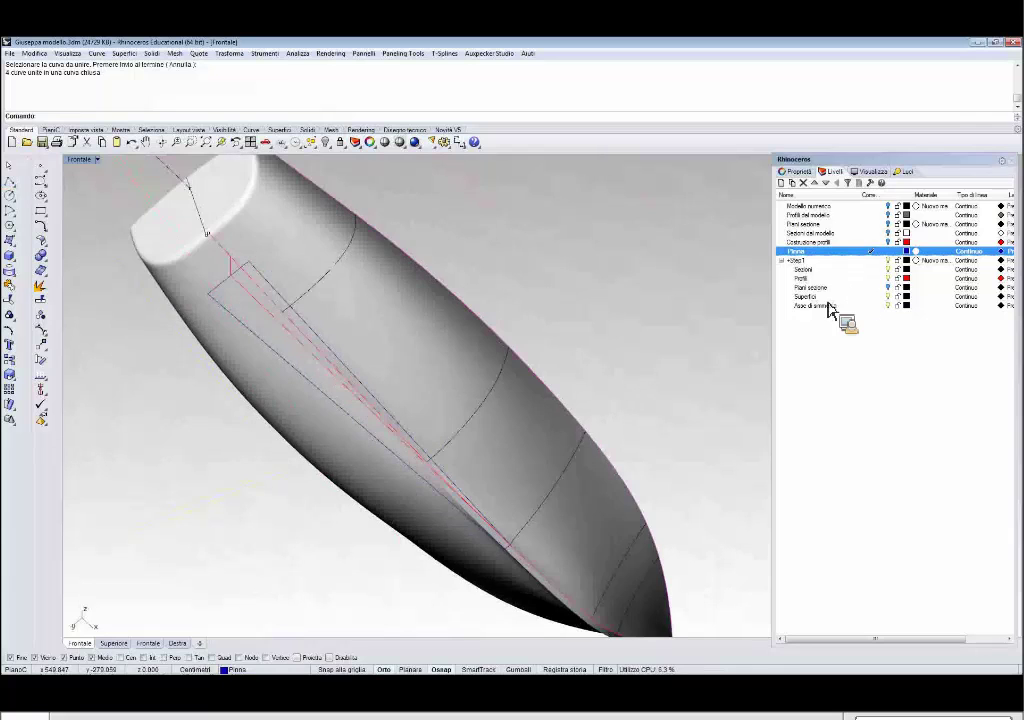
pyautogui.click(914, 297)
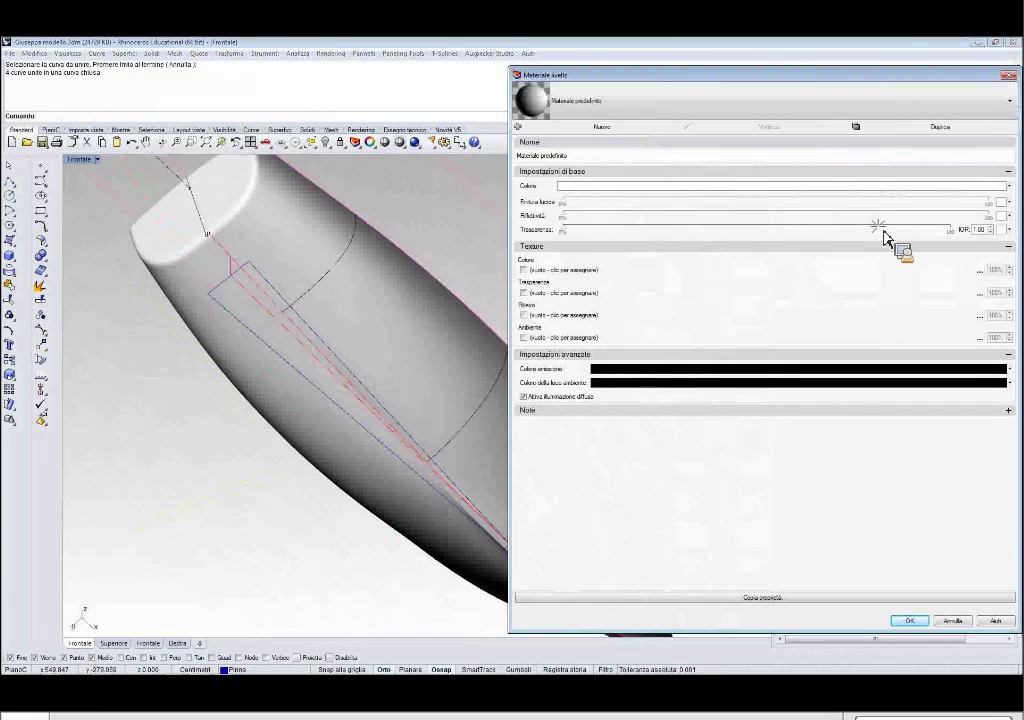
pyautogui.moveTo(884, 234); pyautogui.dragTo(894, 237)
pyautogui.click(909, 620)
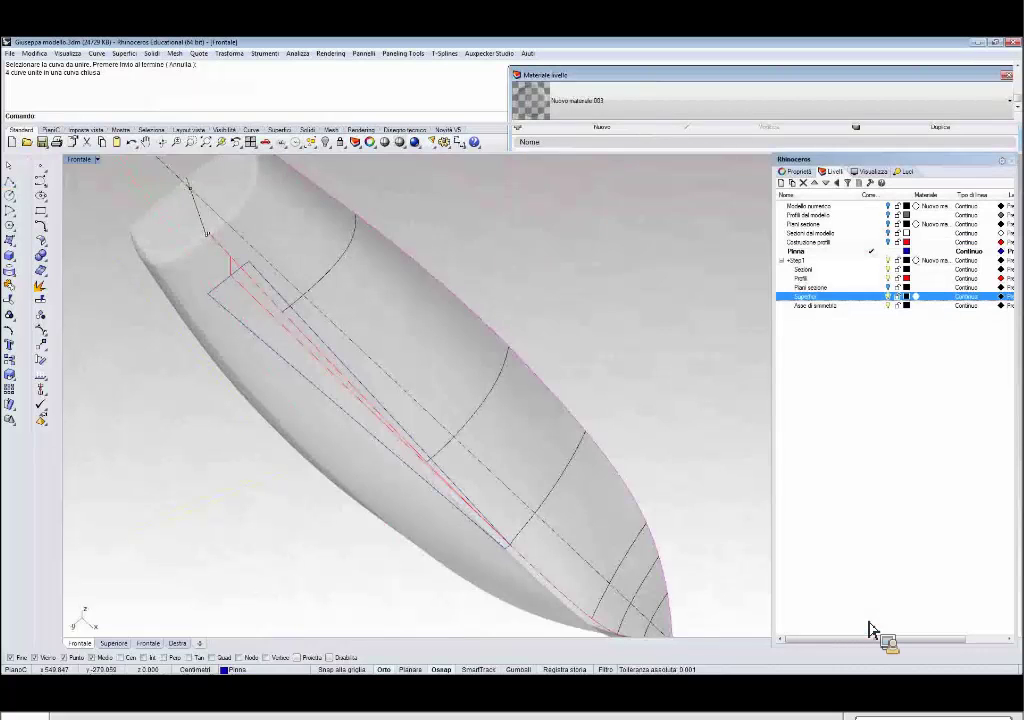
# In the top view, trim away the hull surface inside the closed fin outline.
pyautogui.moveTo(502, 402); pyautogui.dragTo(489, 407, button='right')
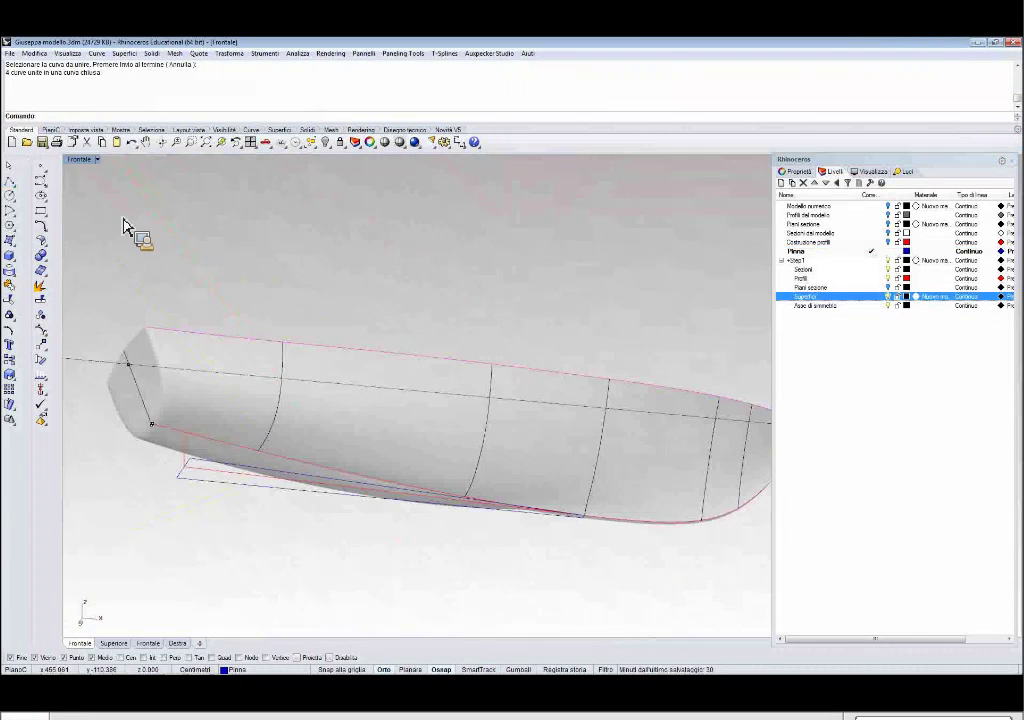
pyautogui.click(267, 147)
pyautogui.click(267, 190)
pyautogui.scroll(-2, 241, 332)
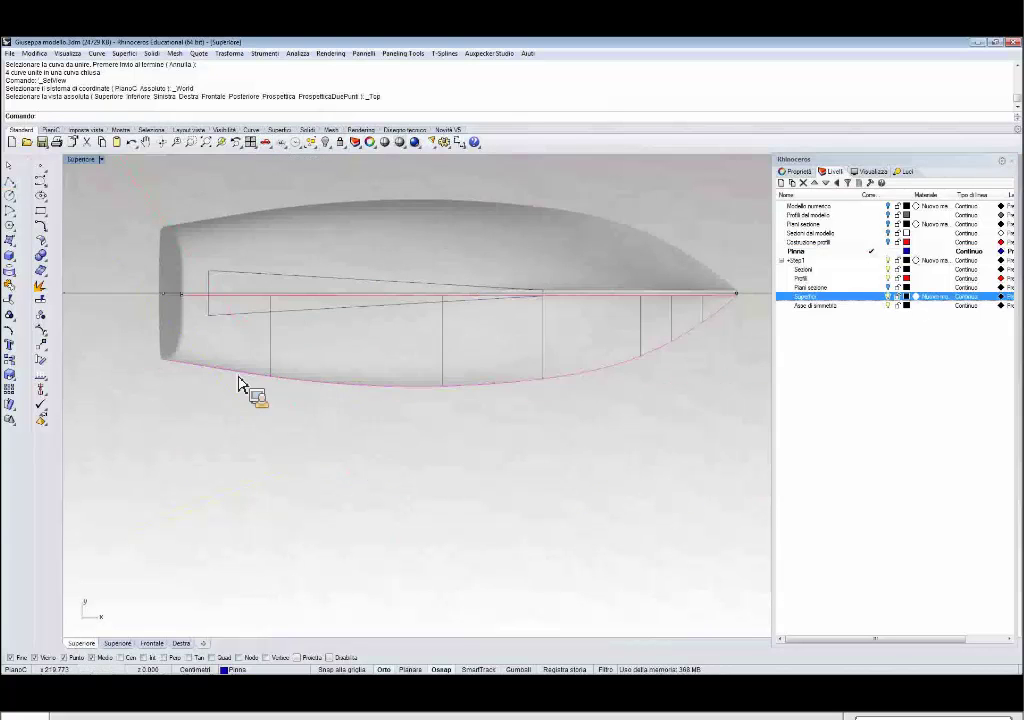
pyautogui.scroll(4, 260, 269)
pyautogui.click(11, 298)
pyautogui.click(218, 293)
pyautogui.press('Return')
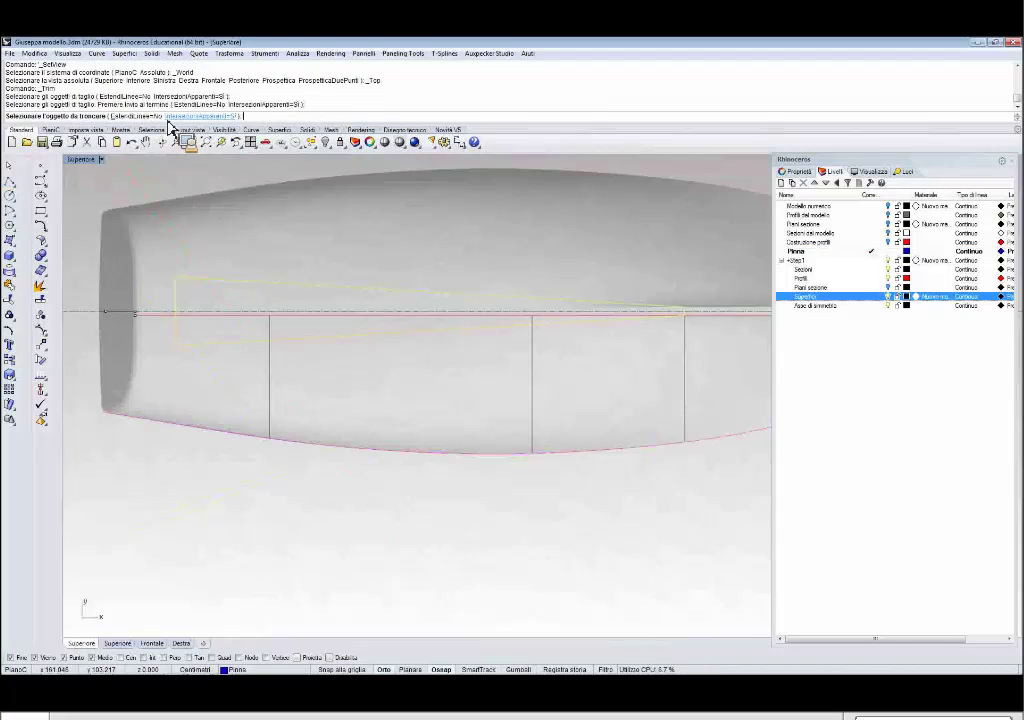
pyautogui.click(216, 313)
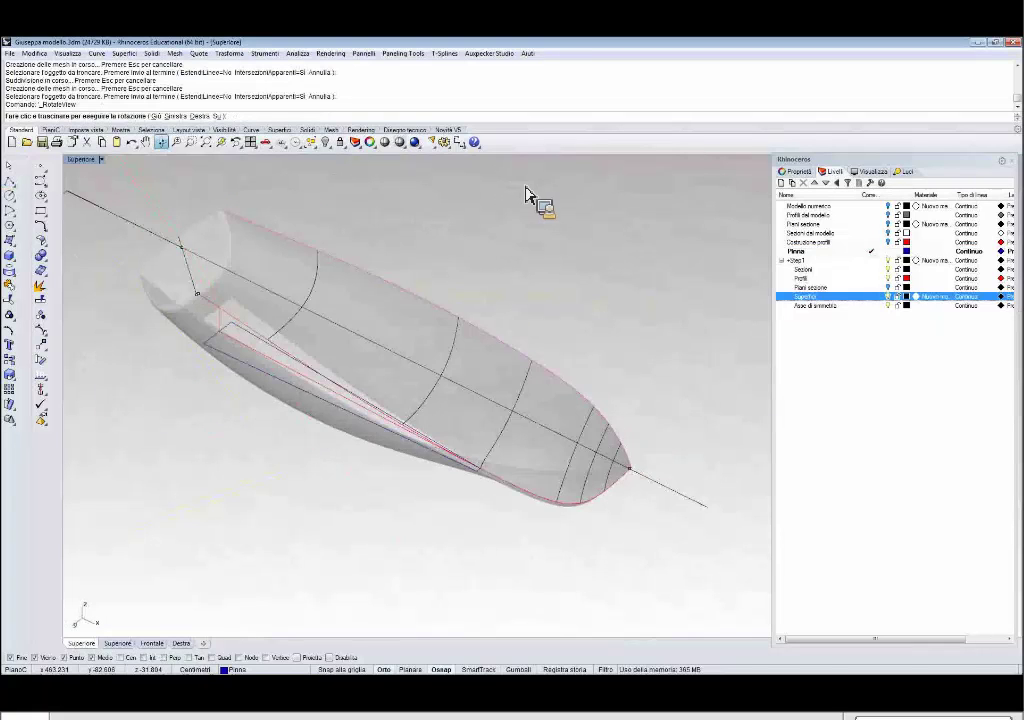
# Draw a line tangent to the aft edge of the hull opening from its outer corner, using the DalPrimoPunto option.
pyautogui.scroll(5, 290, 330)
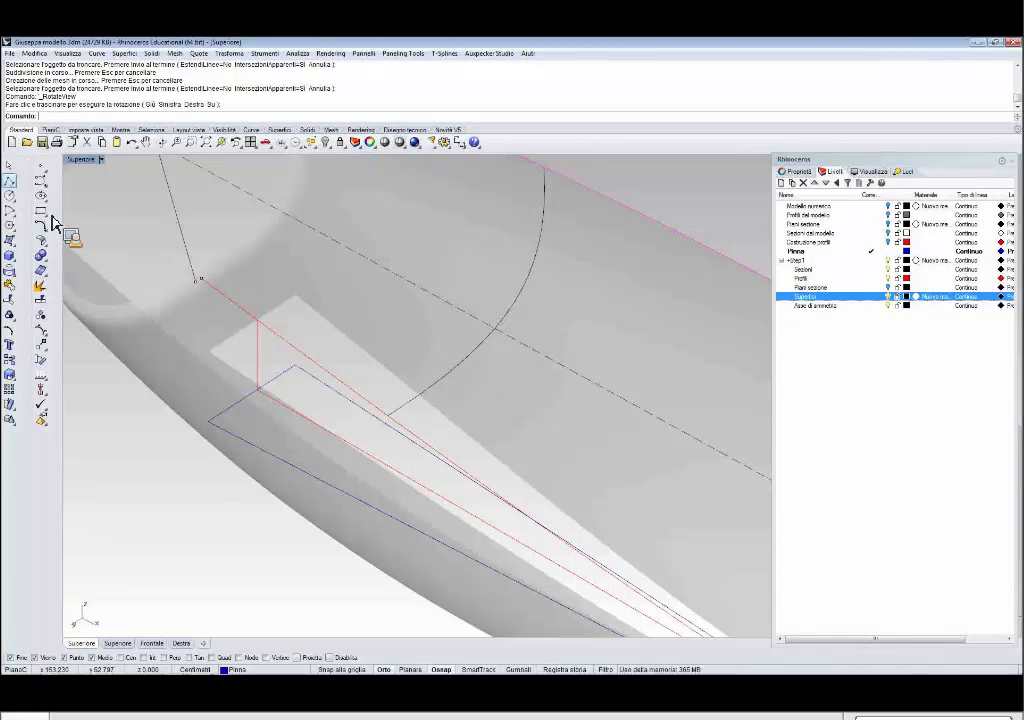
pyautogui.click(11, 183)
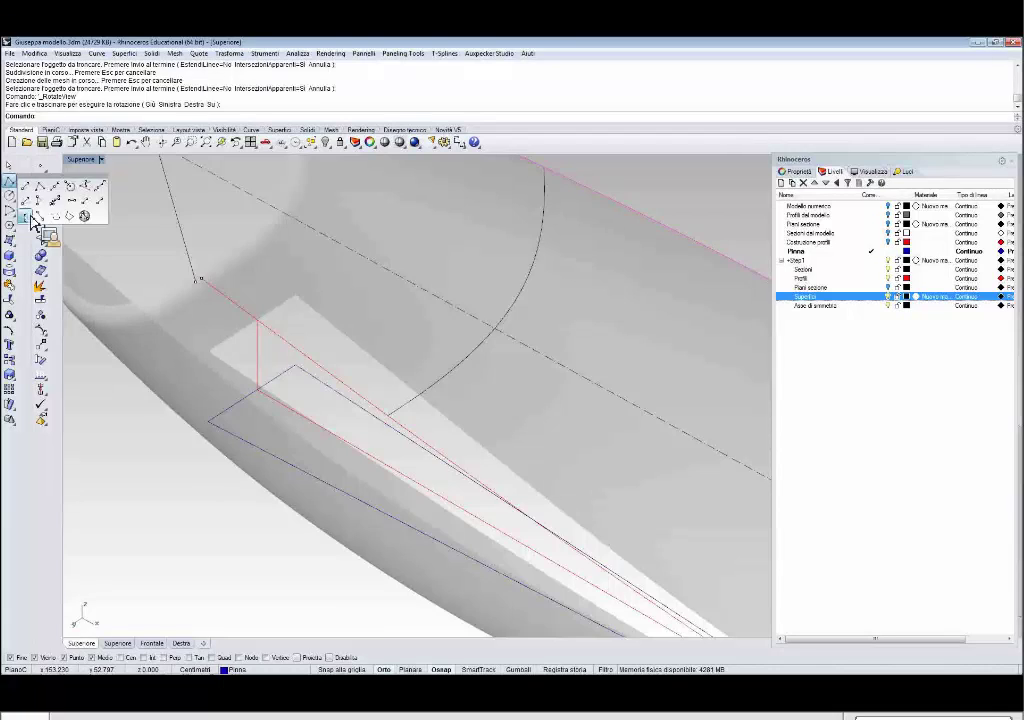
pyautogui.click(29, 216)
pyautogui.scroll(7, 292, 284)
pyautogui.click(306, 316)
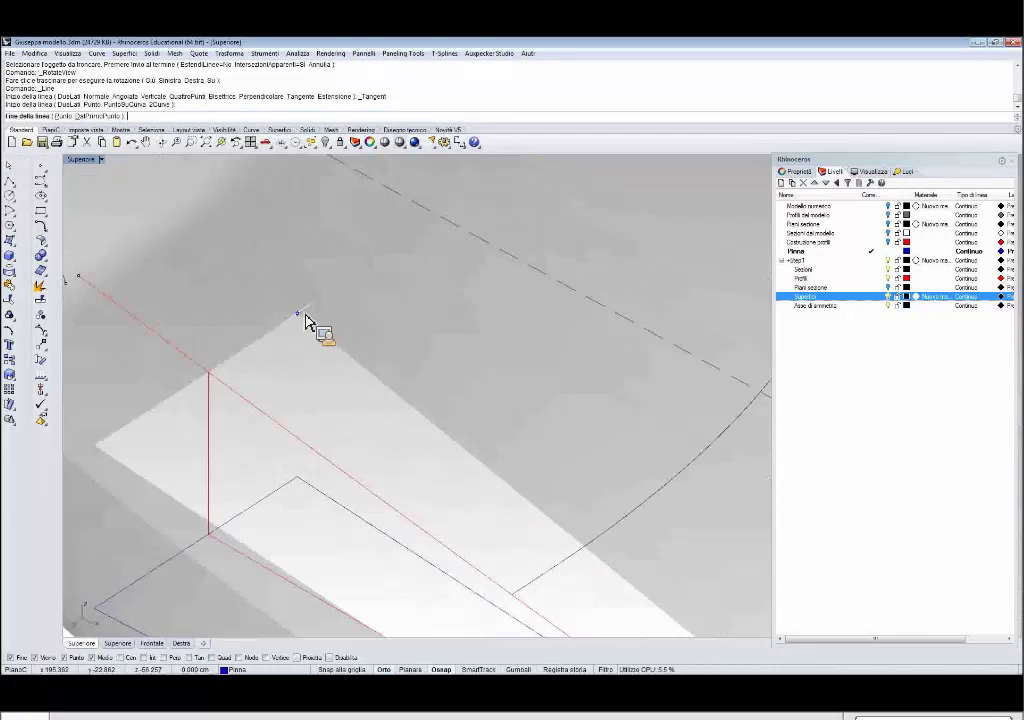
pyautogui.write('d')
pyautogui.press('Return')
pyautogui.click(180, 431)
pyautogui.scroll(-4, 207, 328)
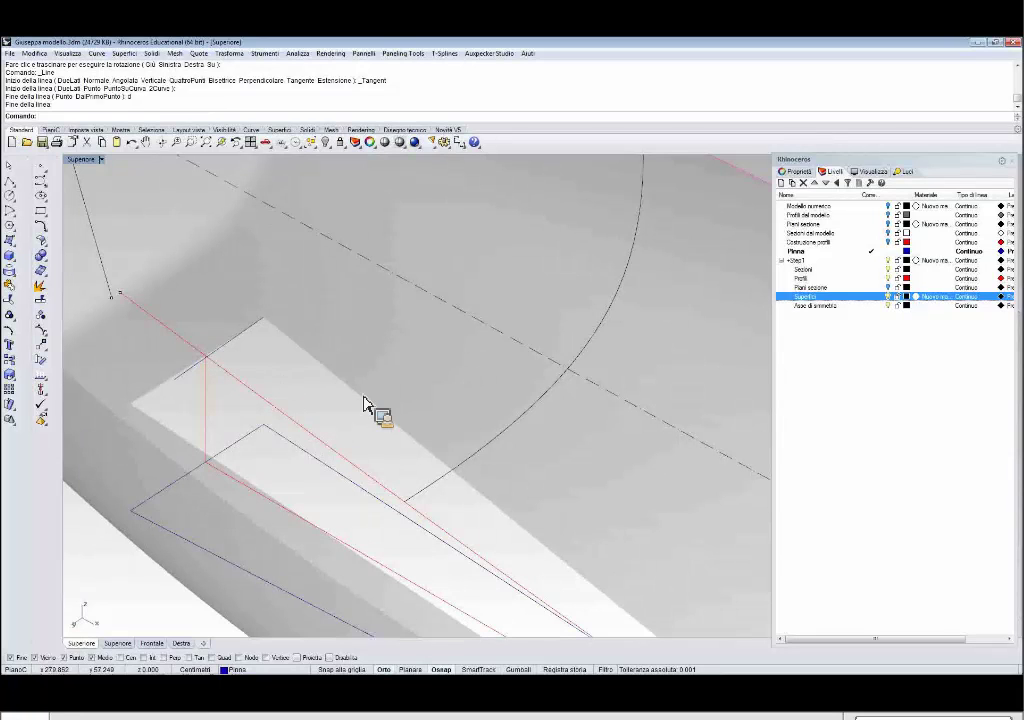
# Set a three-point construction plane at the fin's aft end, with its origin atop the vertical profile line and X along that line.
pyautogui.moveTo(322, 354); pyautogui.dragTo(362, 360, button='right')
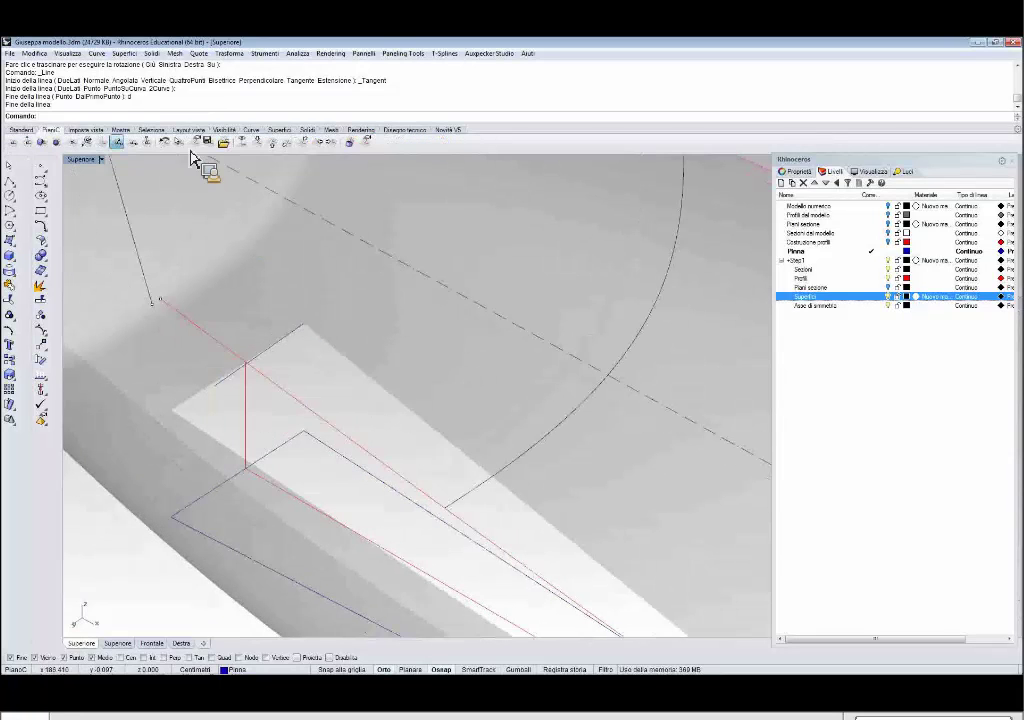
pyautogui.click(54, 130)
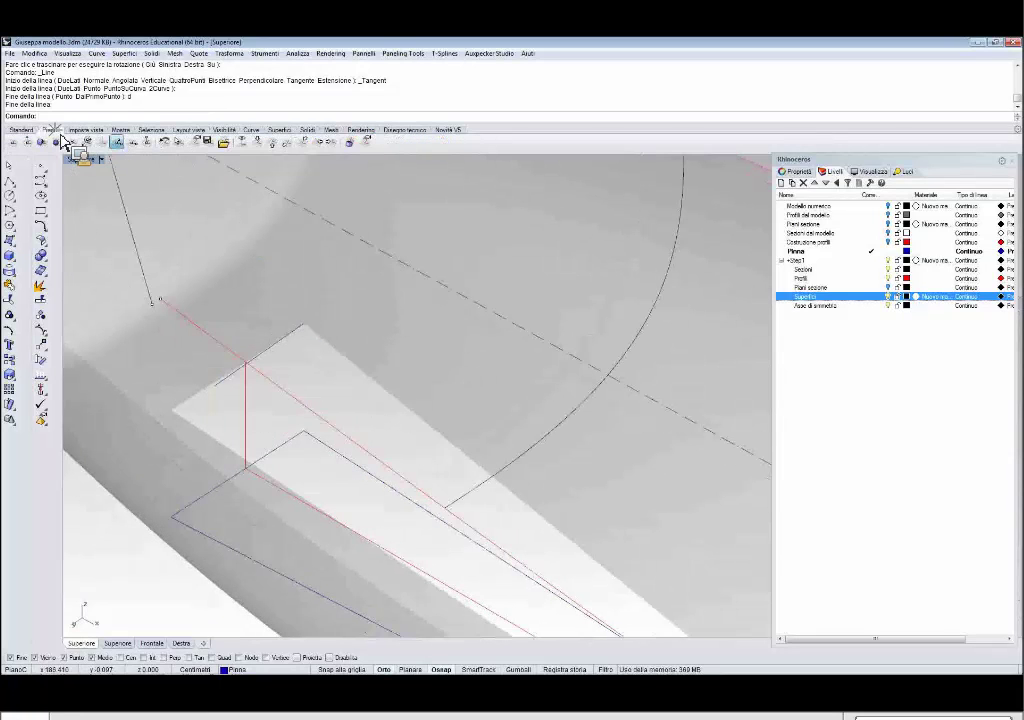
pyautogui.click(119, 143)
pyautogui.click(248, 398)
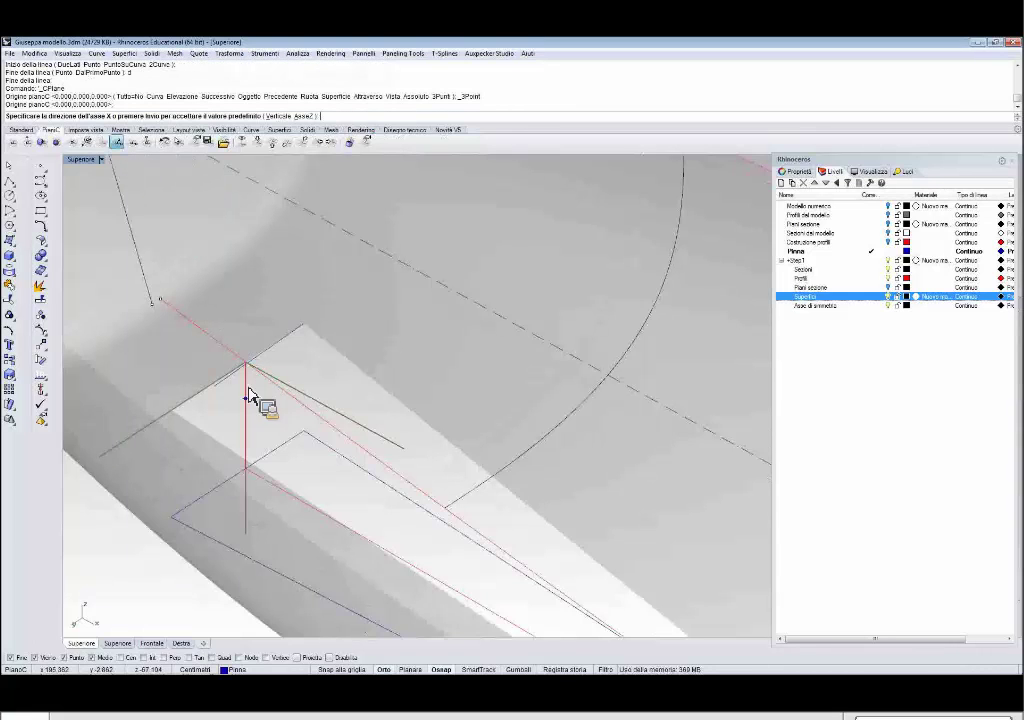
pyautogui.click(297, 345)
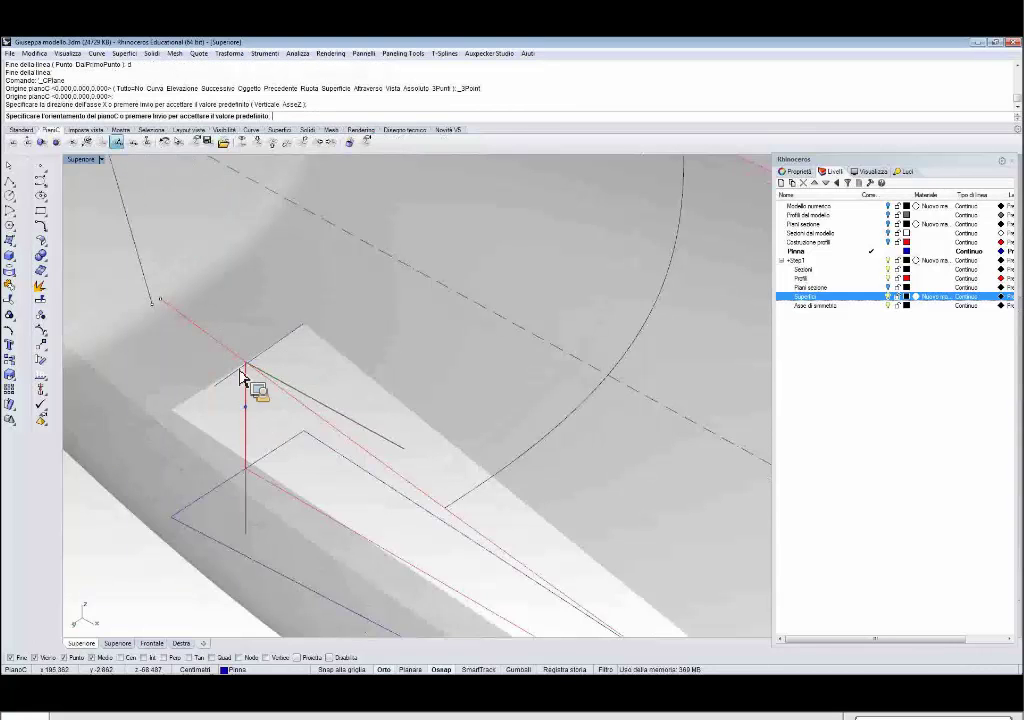
pyautogui.press('Return')
# Draw an interpolated curve from the hull opening's aft corner through the top of the vertical profile line to its lower end.
pyautogui.click(42, 181)
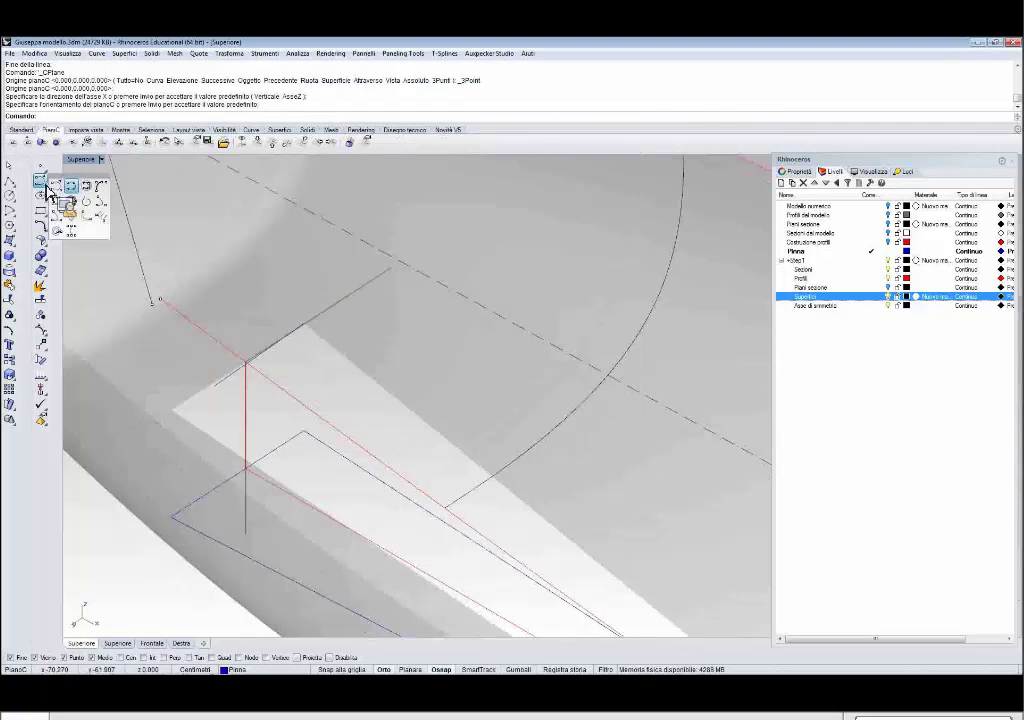
pyautogui.click(76, 188)
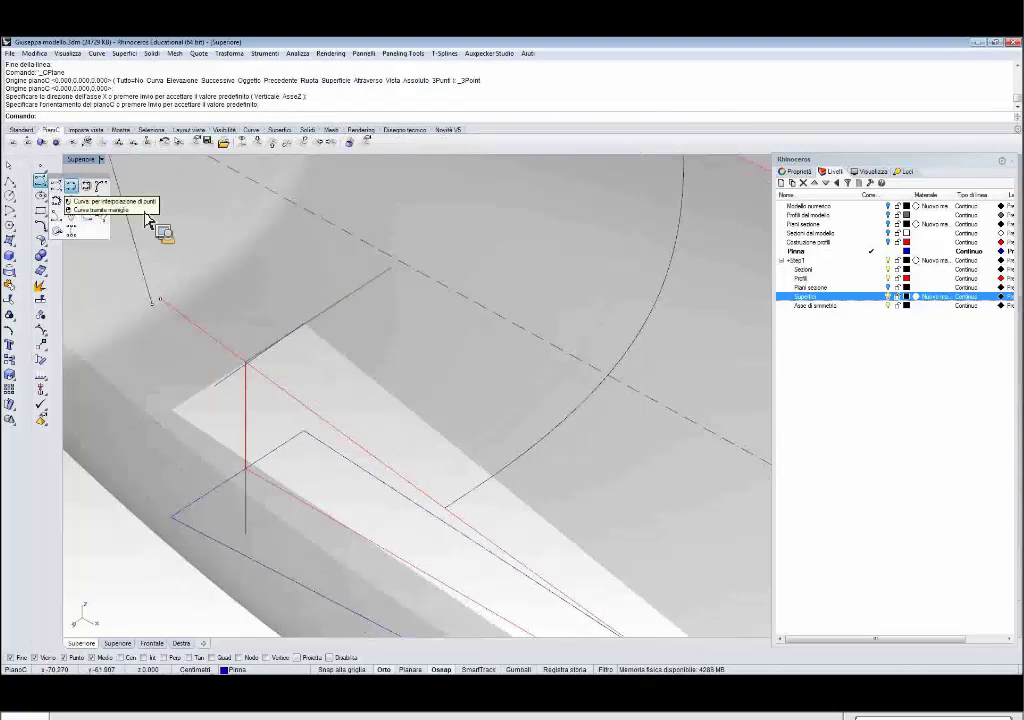
pyautogui.click(314, 326)
pyautogui.click(250, 377)
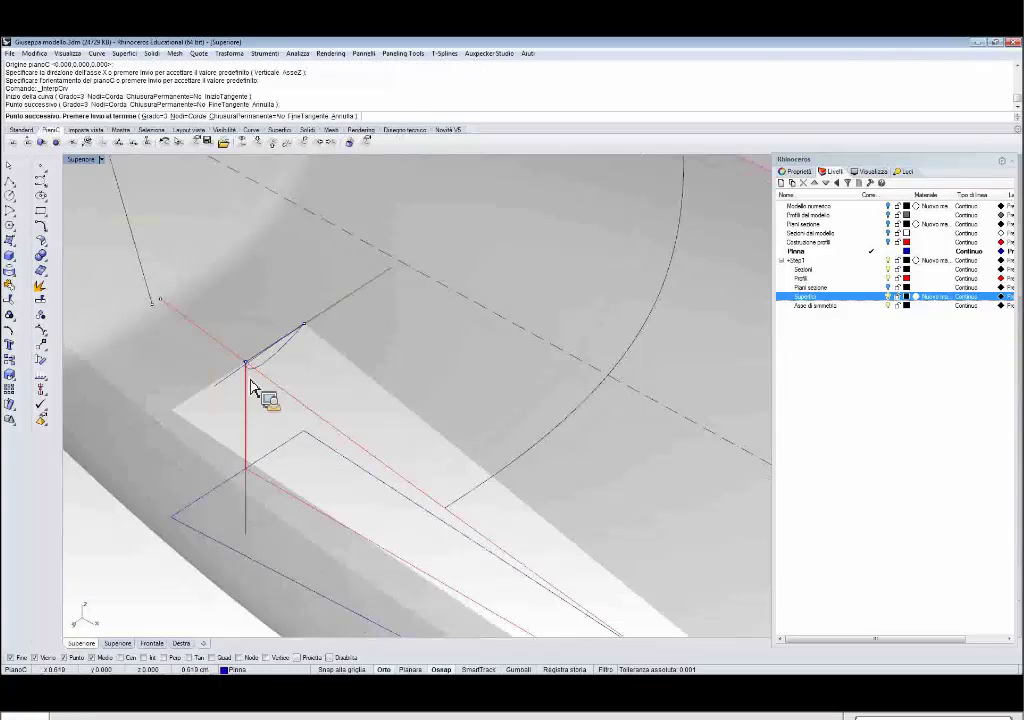
pyautogui.click(249, 471)
pyautogui.rightClick(249, 471)
# Turn on the interpolated curve's control points and move the one nearest the lower end onto the vertical profile line.
pyautogui.click(238, 418)
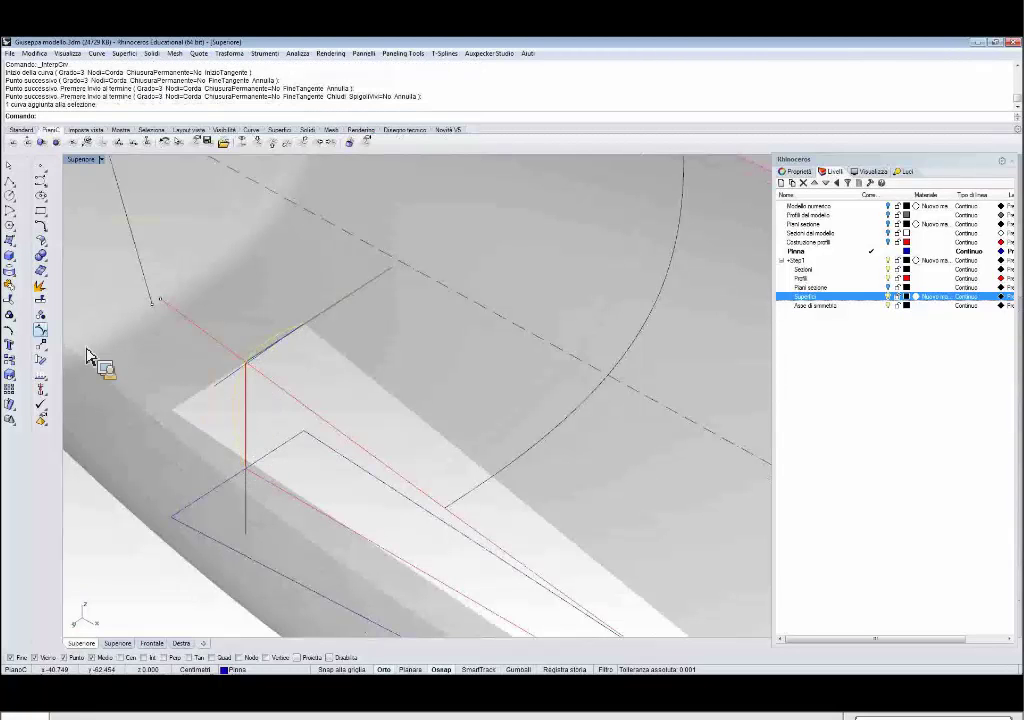
pyautogui.click(40, 331)
pyautogui.scroll(3, 296, 348)
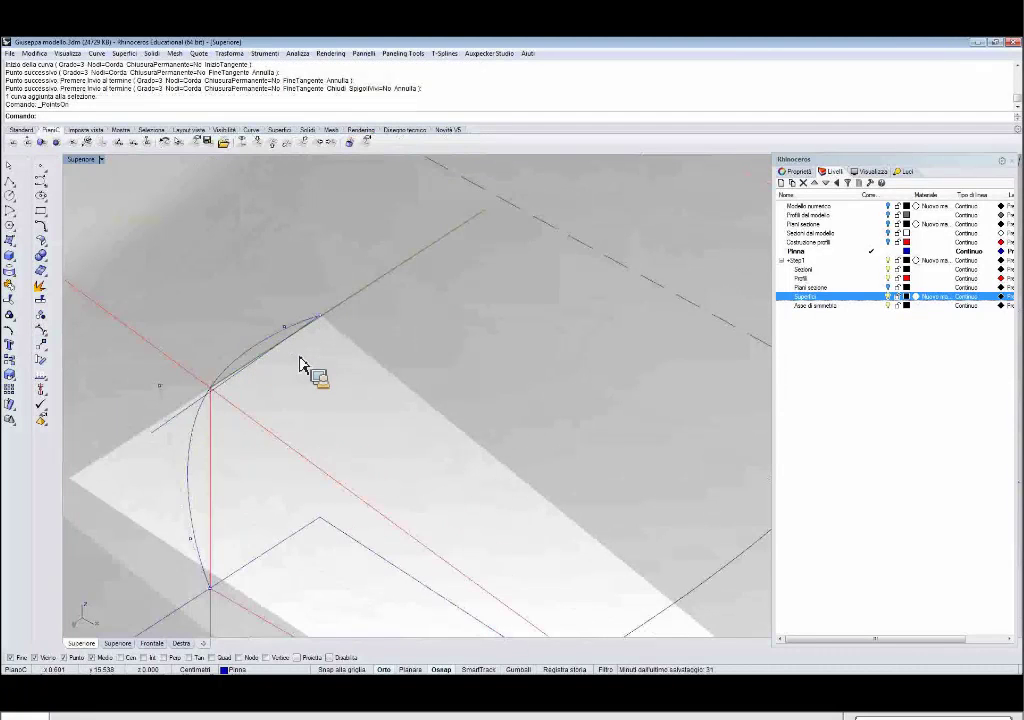
pyautogui.click(193, 544)
pyautogui.moveTo(199, 551); pyautogui.dragTo(238, 502)
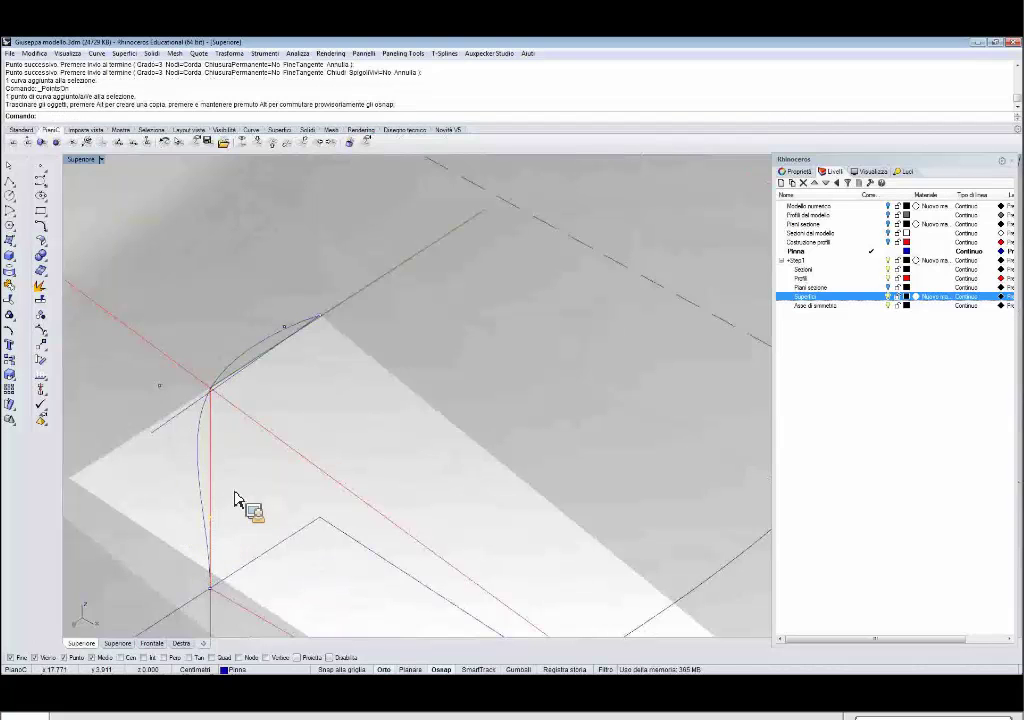
# Move the curve's middle control point to the upper end of the vertical profile line.
pyautogui.click(161, 386)
pyautogui.press('F10')
pyautogui.click(41, 344)
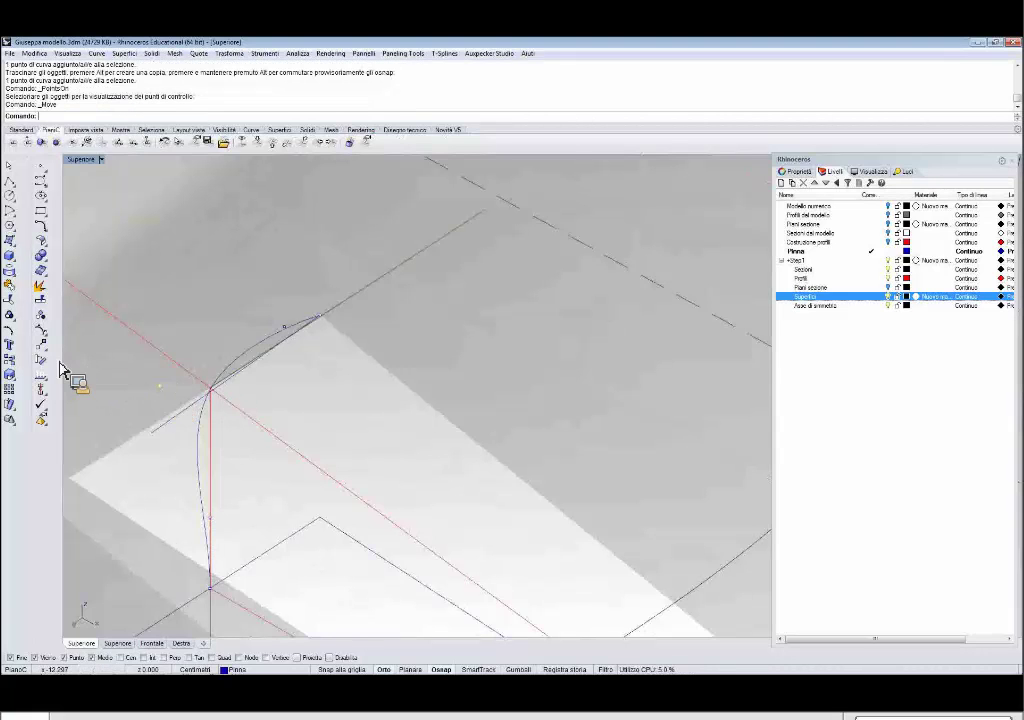
pyautogui.scroll(3, 175, 415)
pyautogui.click(249, 376)
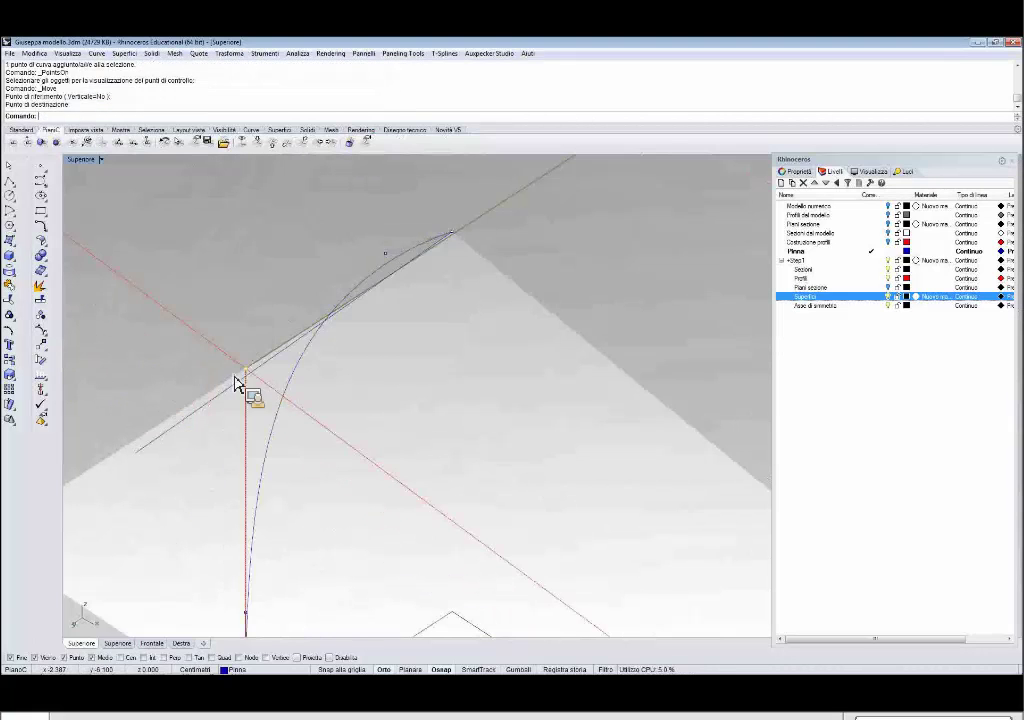
# Move the interpolated curve's control point nearest the hull opening's aft corner onto the construction line tangent to the hull.
pyautogui.scroll(-1, 187, 389)
pyautogui.scroll(3, 313, 299)
pyautogui.click(317, 320)
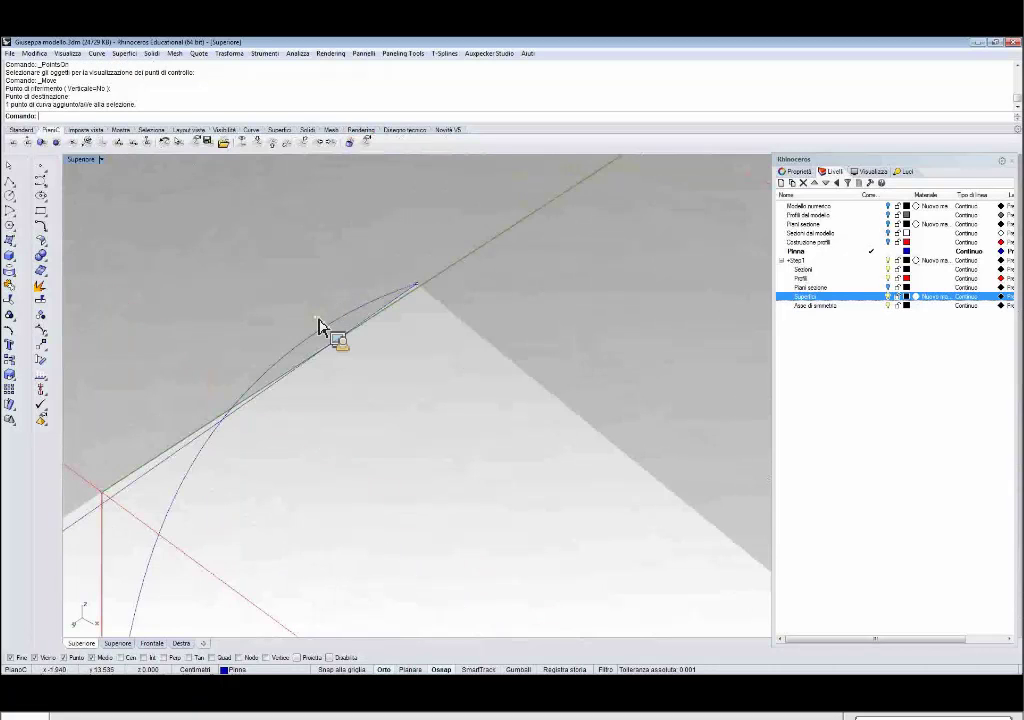
pyautogui.rightClick(310, 336)
pyautogui.click(314, 336)
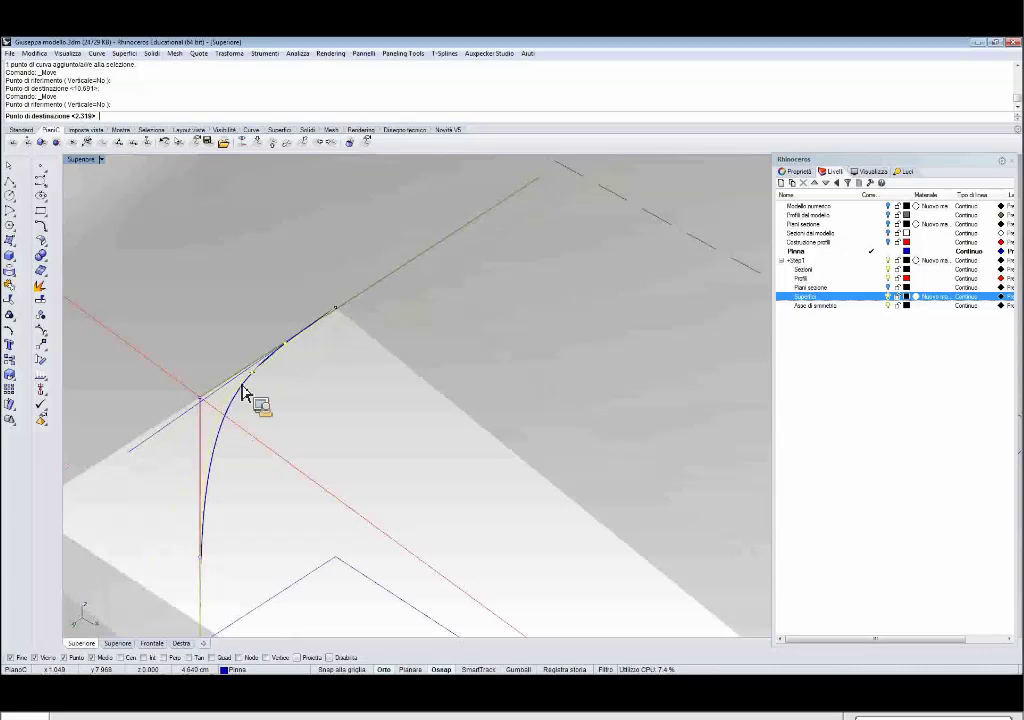
pyautogui.scroll(1, 318, 340)
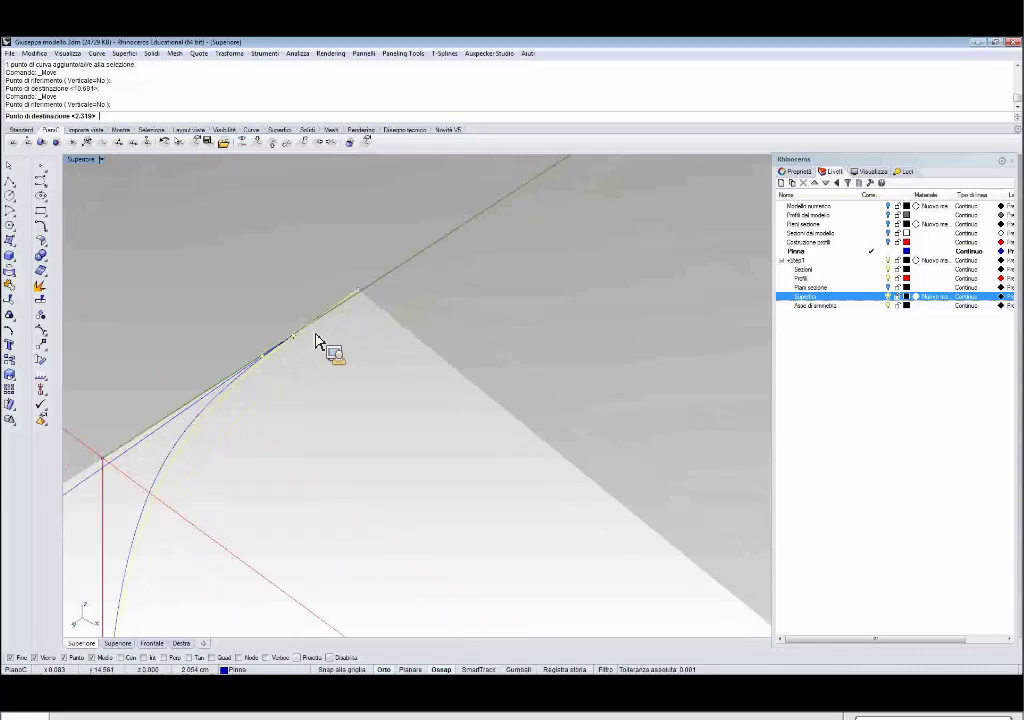
pyautogui.scroll(2, 278, 372)
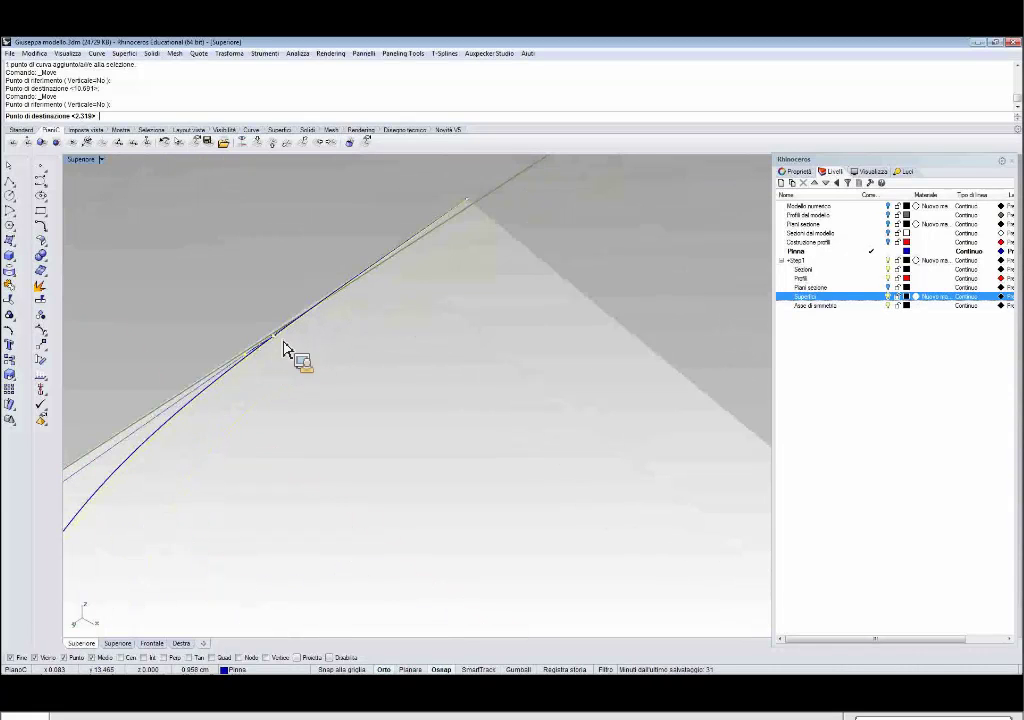
pyautogui.scroll(2, 288, 347)
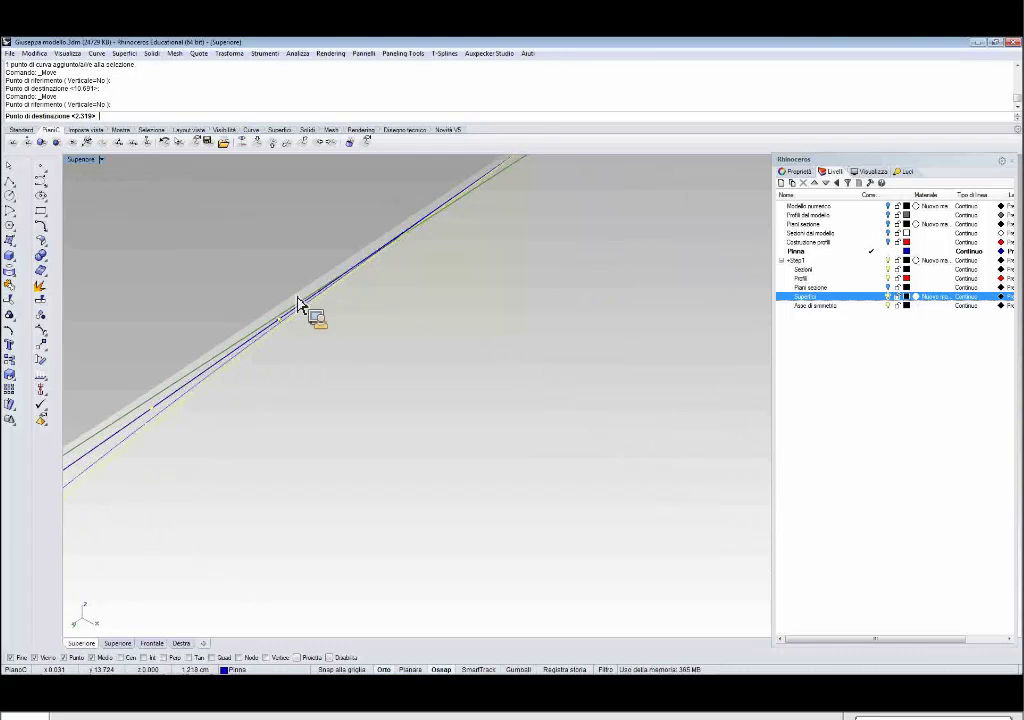
pyautogui.click(217, 350)
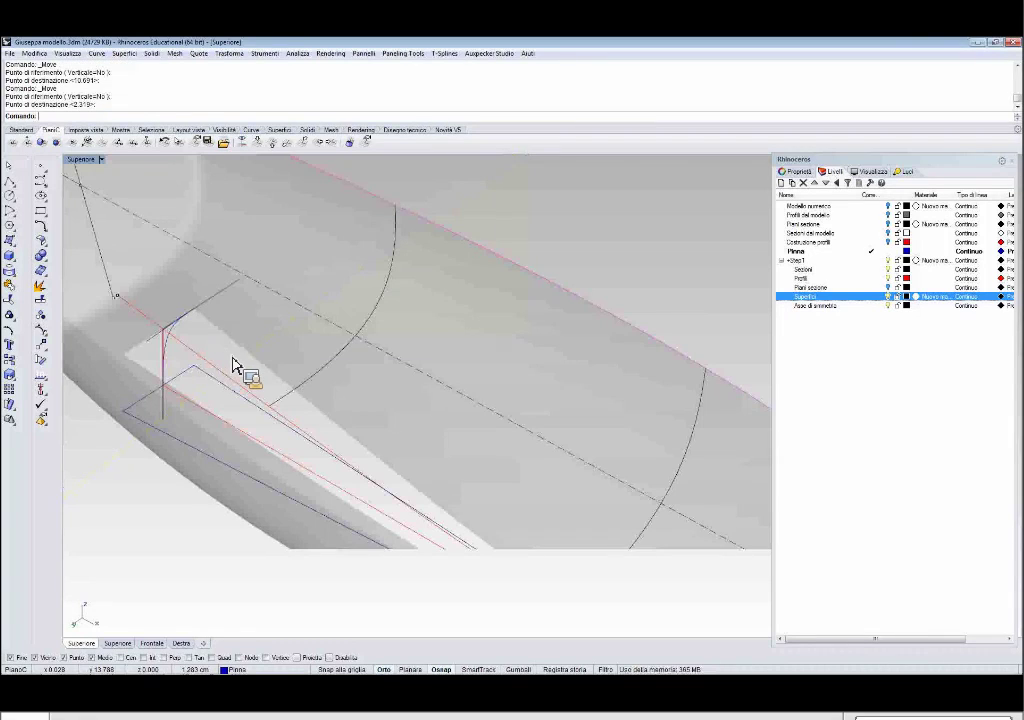
# Sweep the aft section curve along two rails, the fin's lower red profile and the trimmed hull opening edge, without simplifying the section.
pyautogui.click(187, 335)
pyautogui.moveTo(224, 331); pyautogui.dragTo(220, 338, button='right')
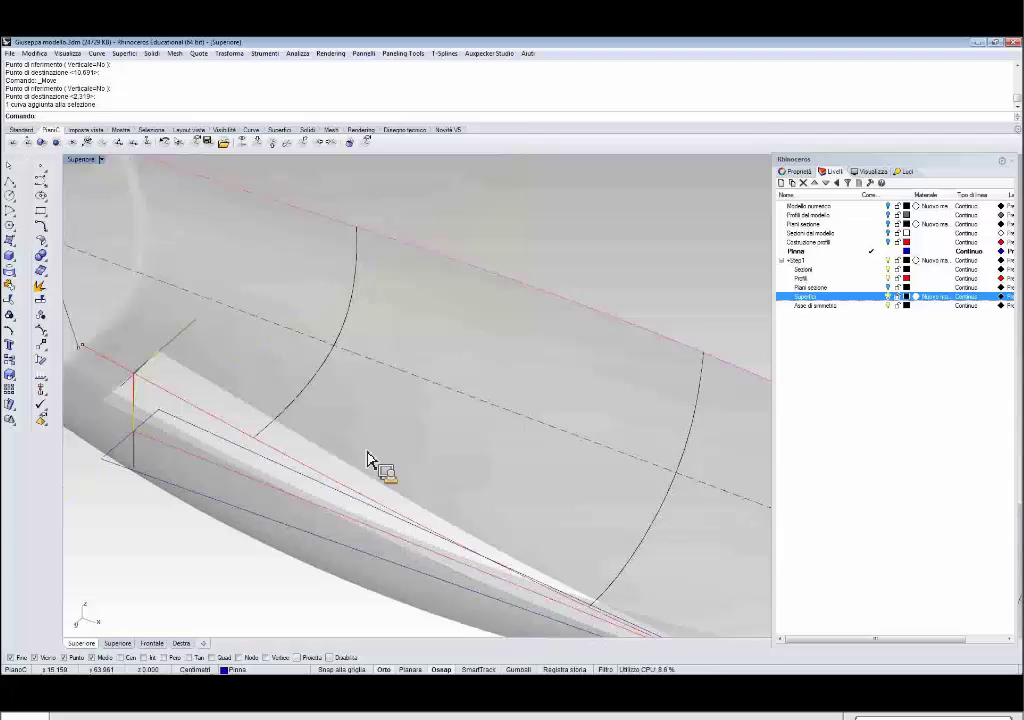
pyautogui.scroll(-5, 384, 439)
pyautogui.scroll(4, 313, 423)
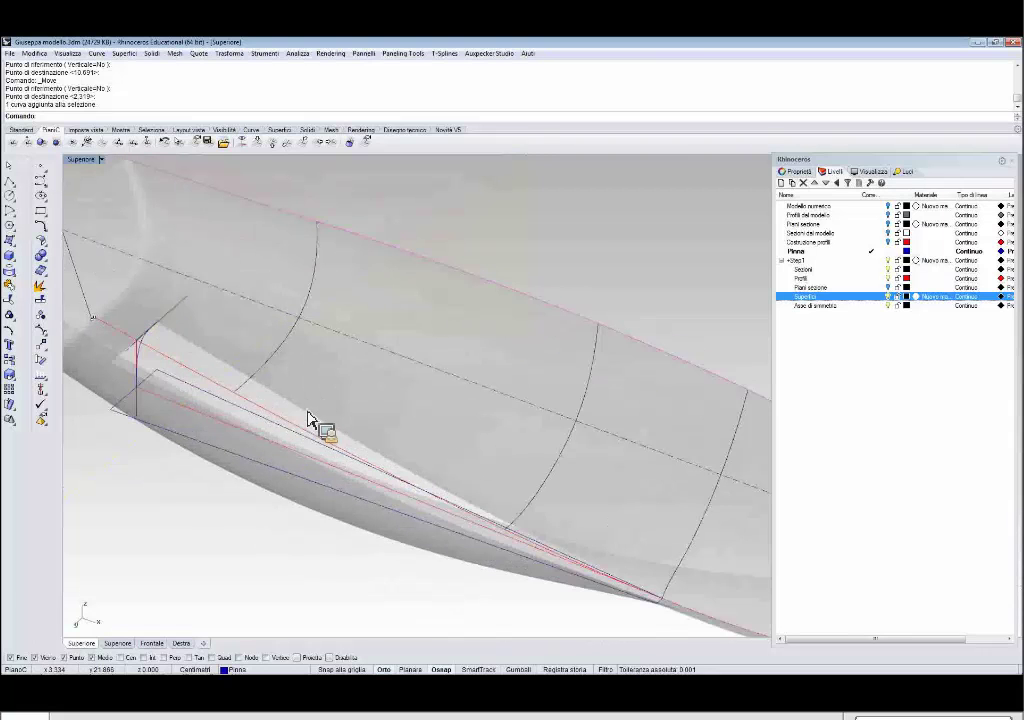
pyautogui.click(18, 252)
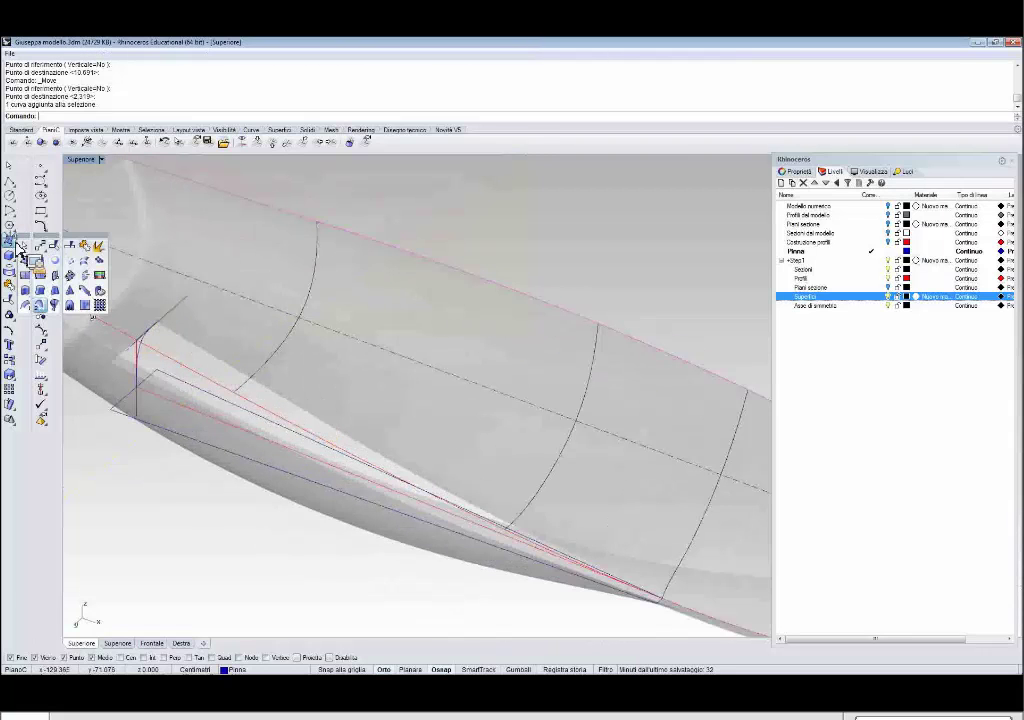
pyautogui.click(51, 310)
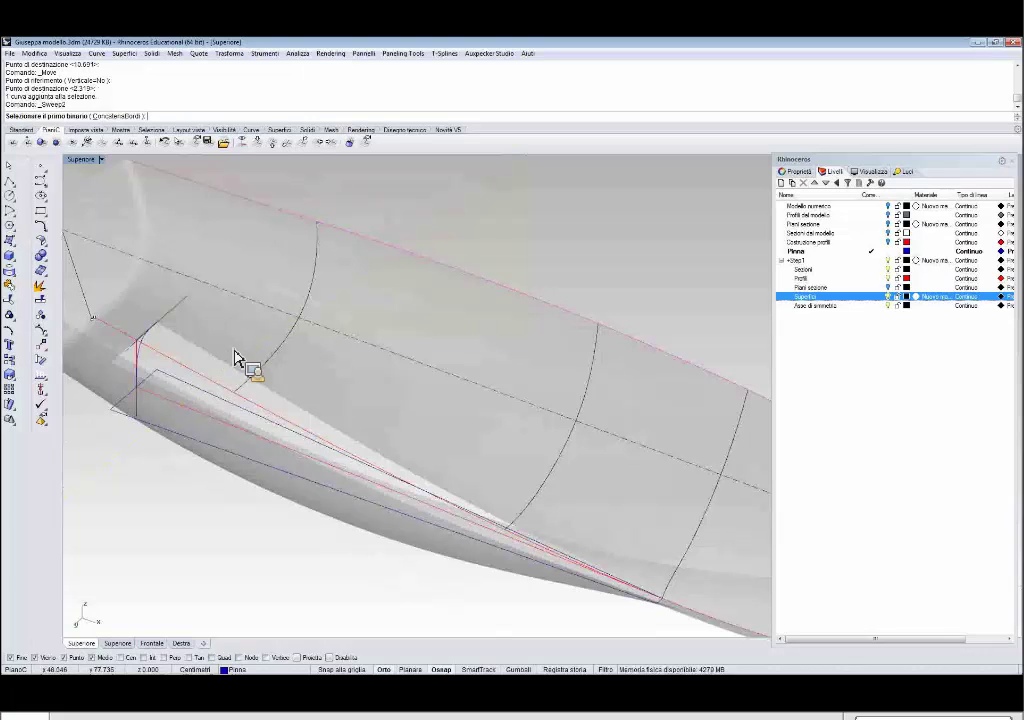
pyautogui.click(168, 405)
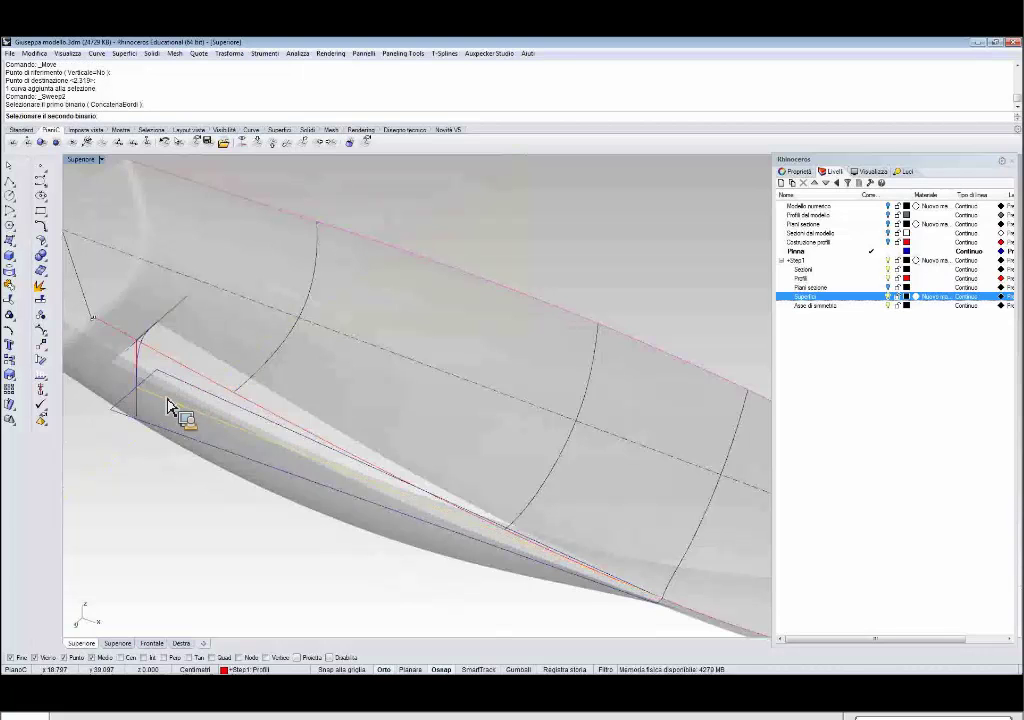
pyautogui.click(152, 350)
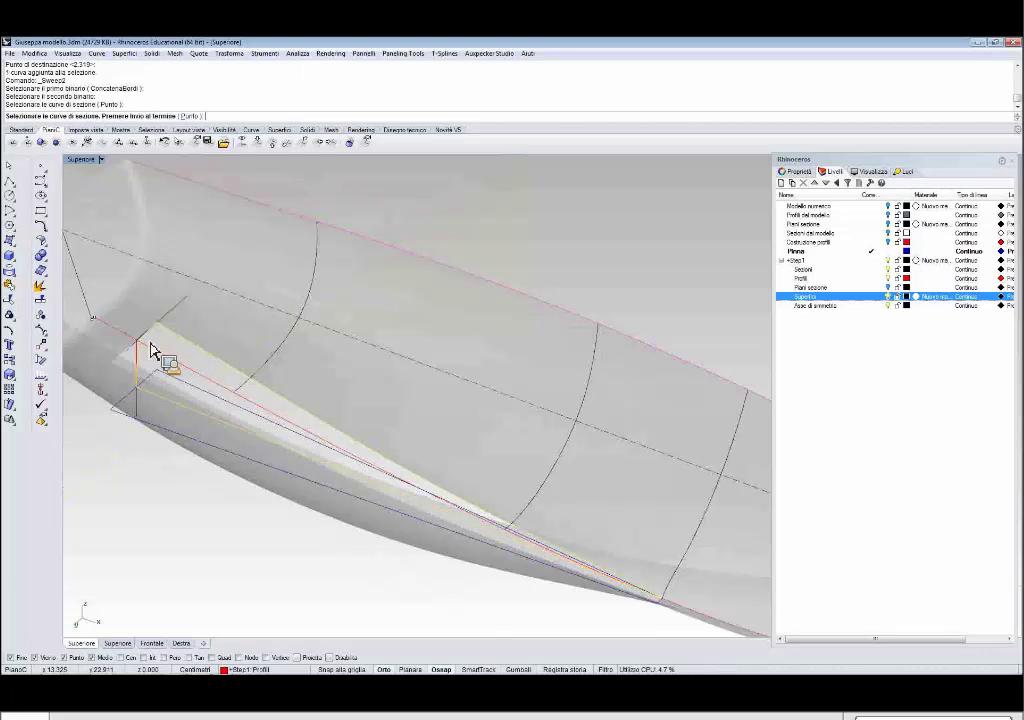
pyautogui.click(168, 352)
pyautogui.press('Return')
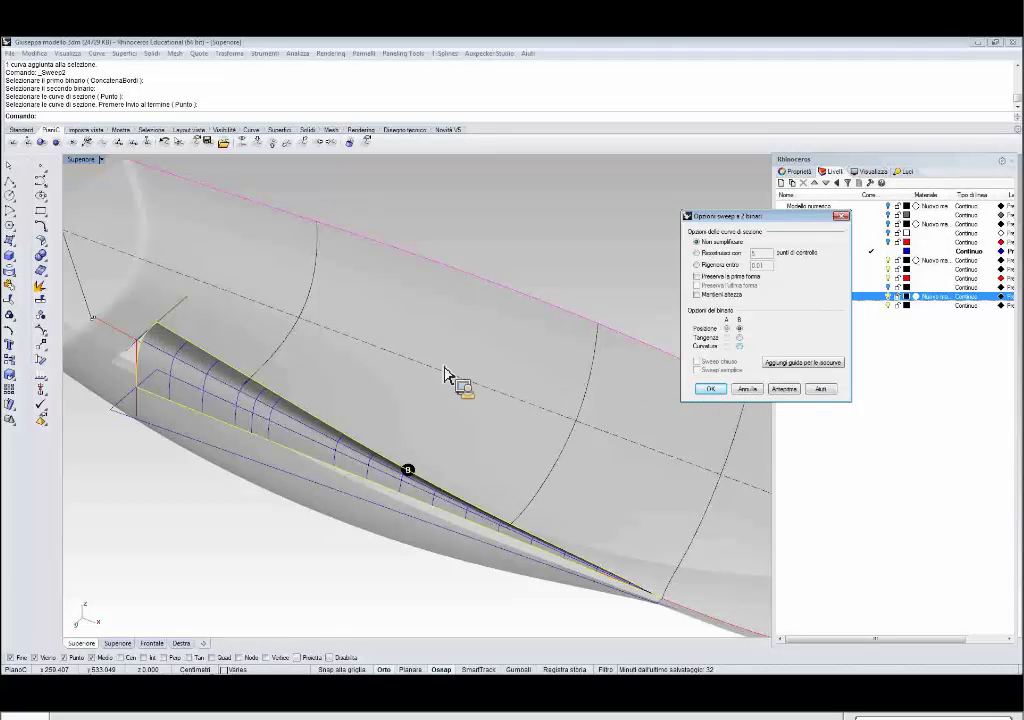
pyautogui.moveTo(431, 363); pyautogui.dragTo(428, 358, button='right')
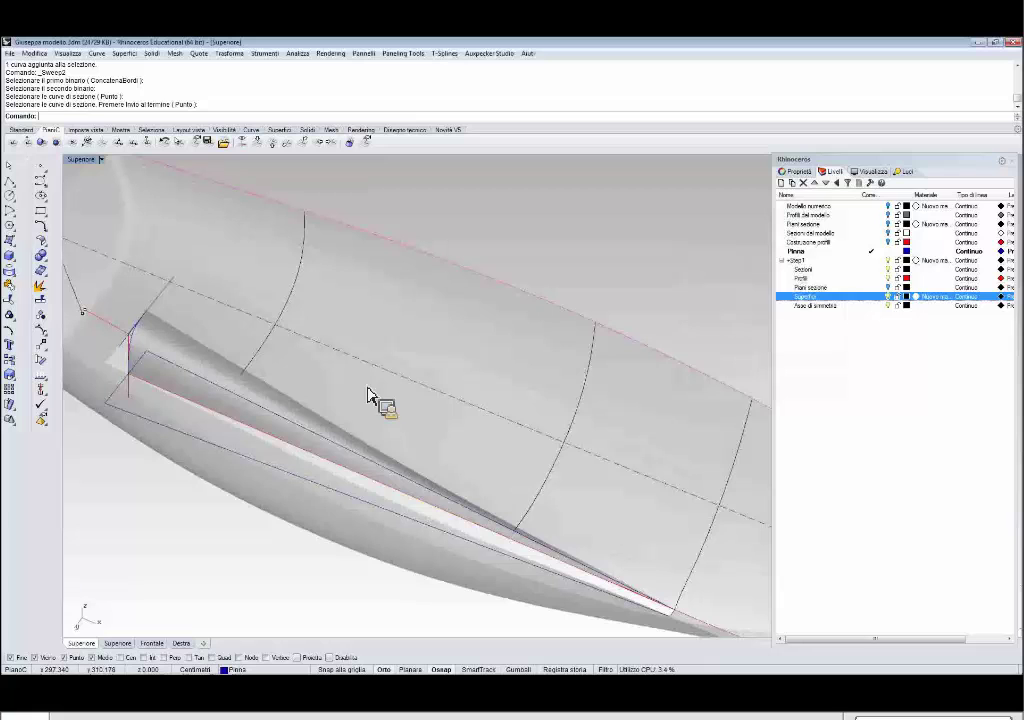
# Assign the swept fin surface to the Superfici layer under Step1 and deselect it.
pyautogui.click(800, 171)
pyautogui.click(800, 186)
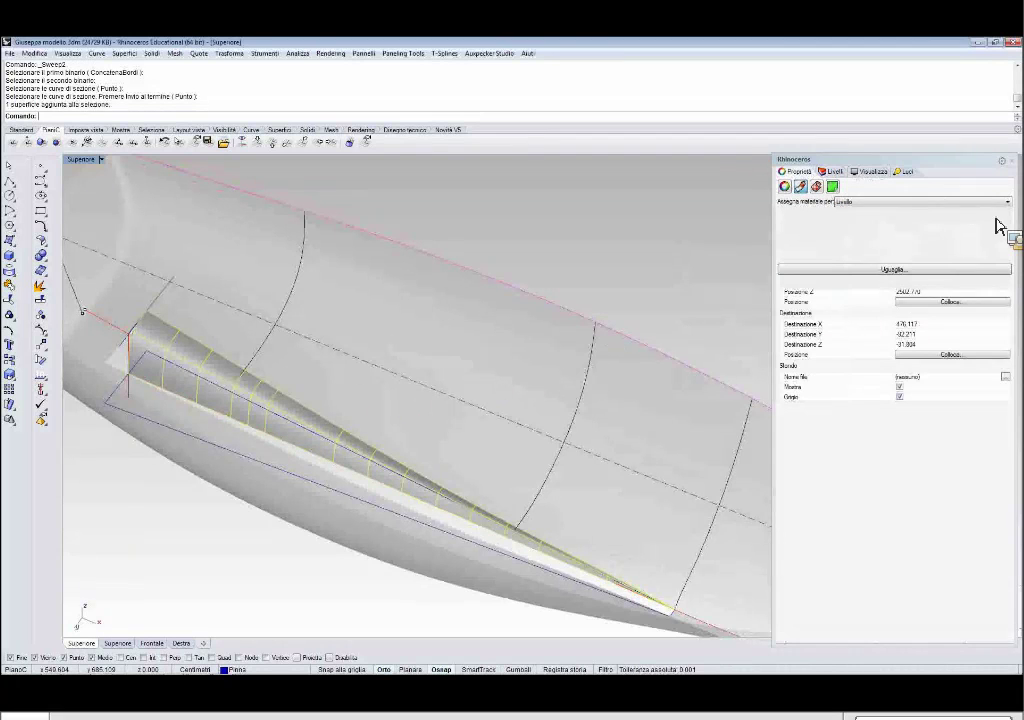
pyautogui.click(1007, 203)
pyautogui.click(786, 190)
pyautogui.click(786, 188)
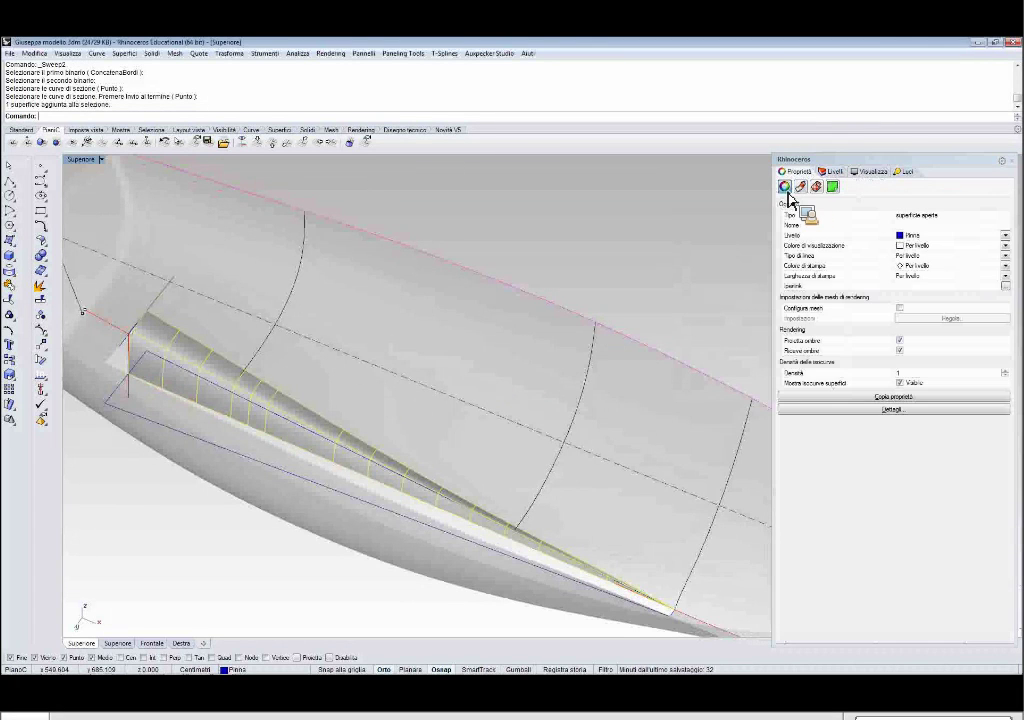
pyautogui.click(1006, 236)
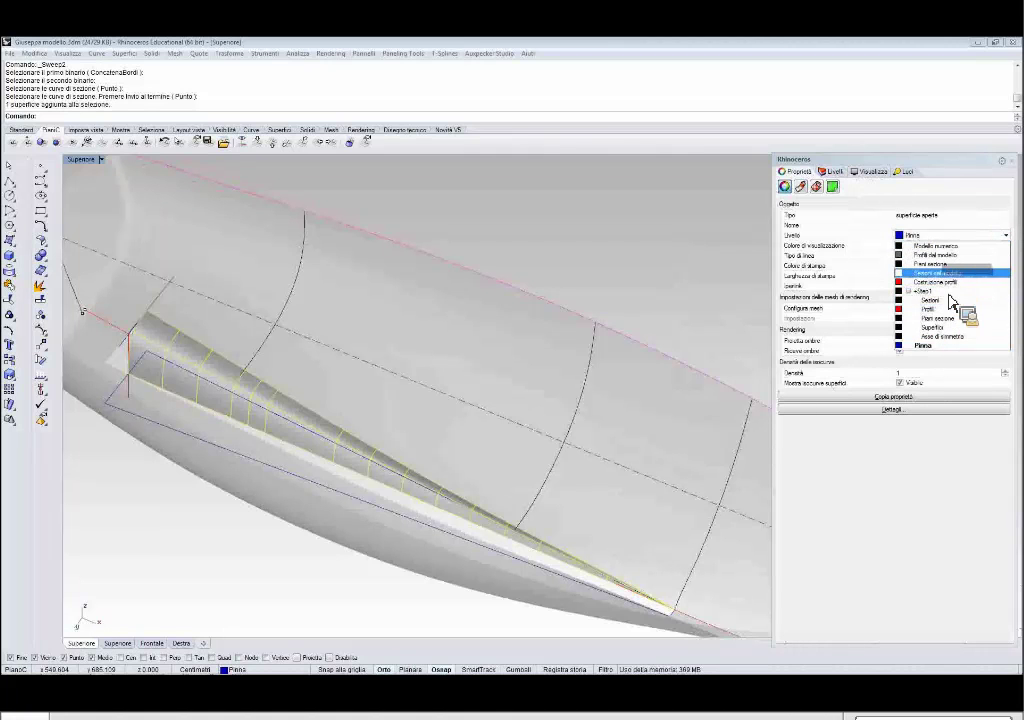
pyautogui.click(948, 326)
pyautogui.press('Escape')
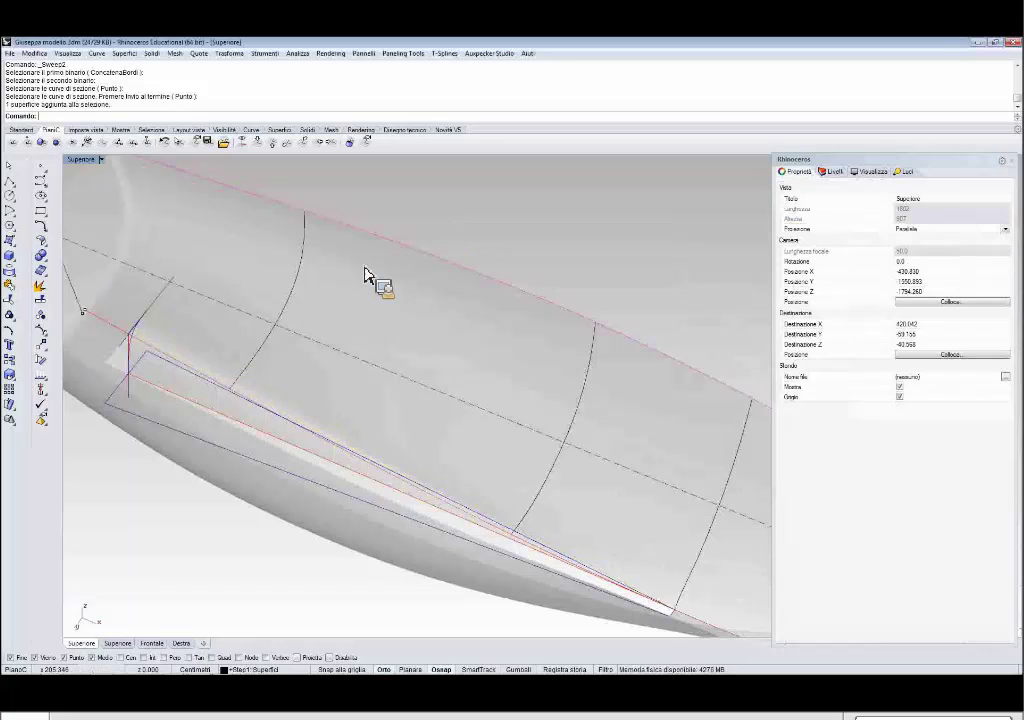
# Run a Zebra analysis on the fin surface and the adjoining hull with vertical stripes of Medio size to check their continuity.
pyautogui.moveTo(254, 381); pyautogui.dragTo(178, 316, button='right')
pyautogui.click(42, 376)
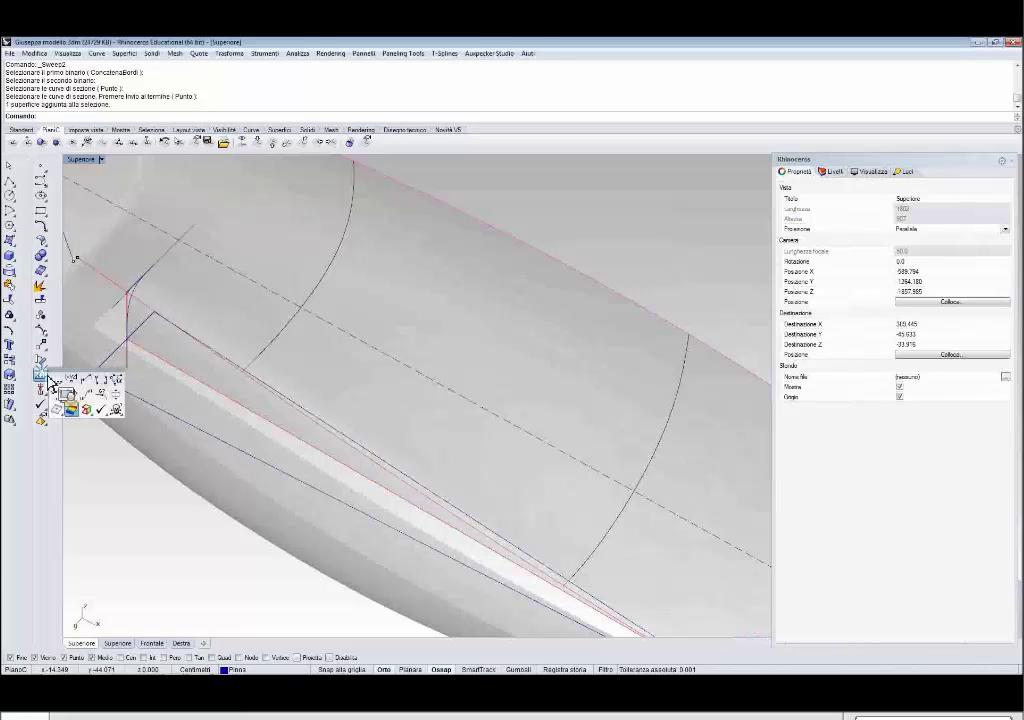
pyautogui.click(74, 413)
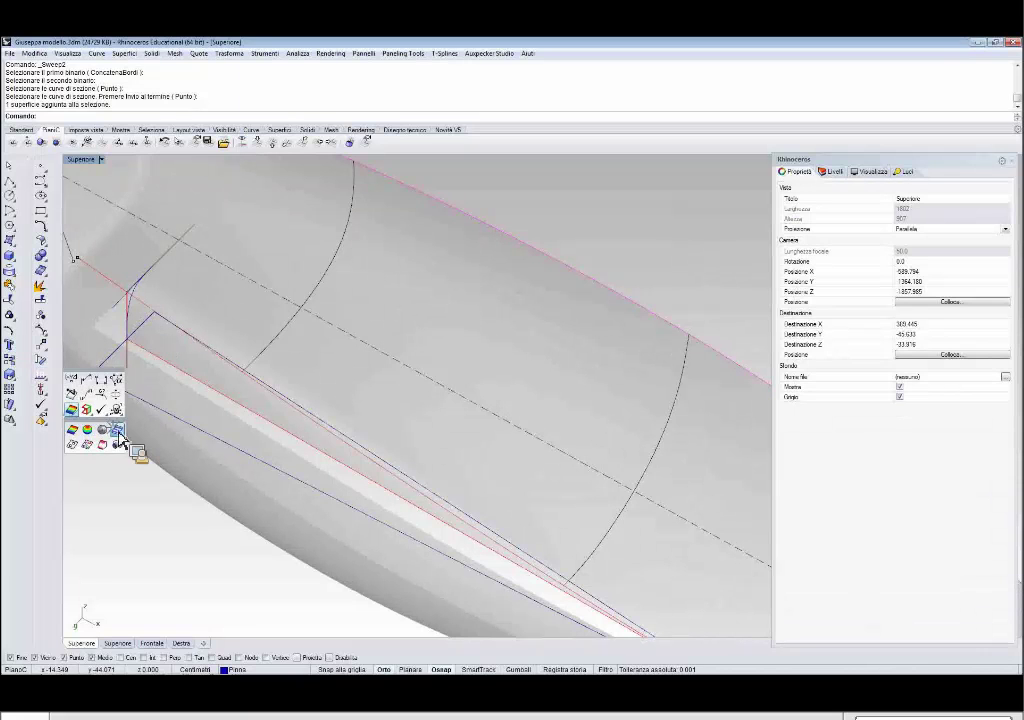
pyautogui.click(118, 432)
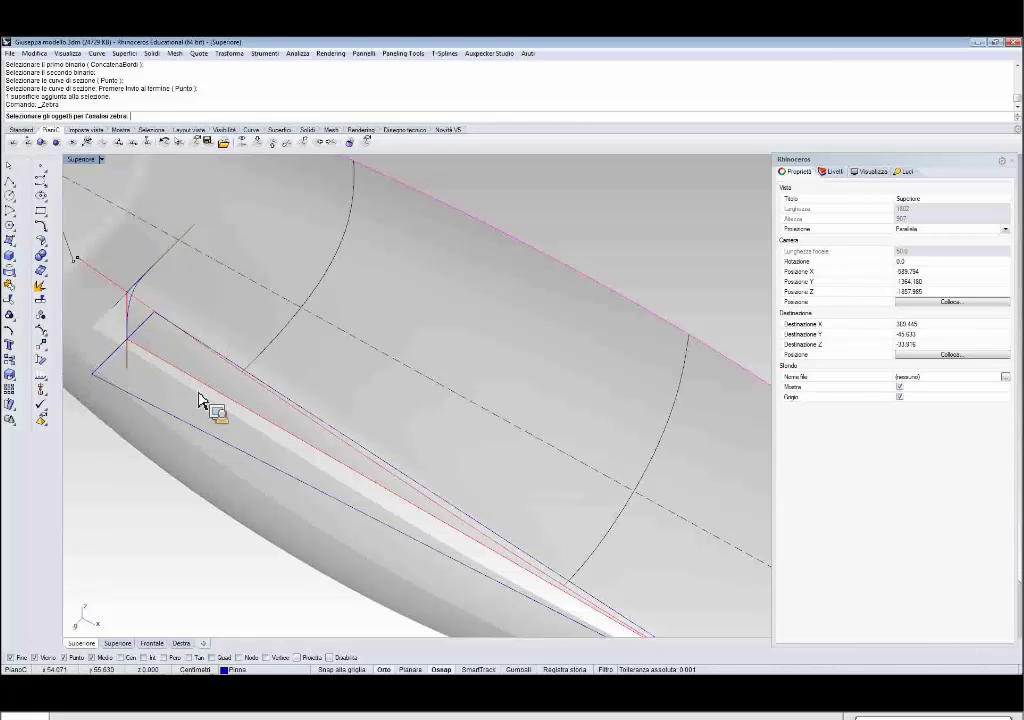
pyautogui.click(265, 384)
pyautogui.click(328, 385)
pyautogui.rightClick(328, 387)
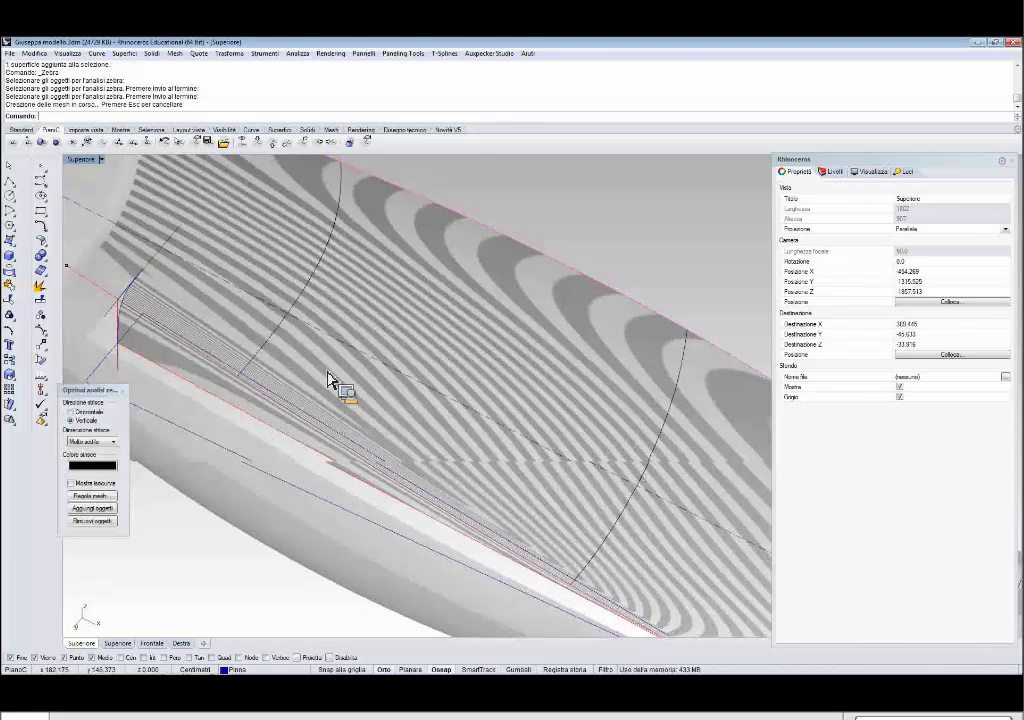
pyautogui.click(113, 441)
pyautogui.click(104, 469)
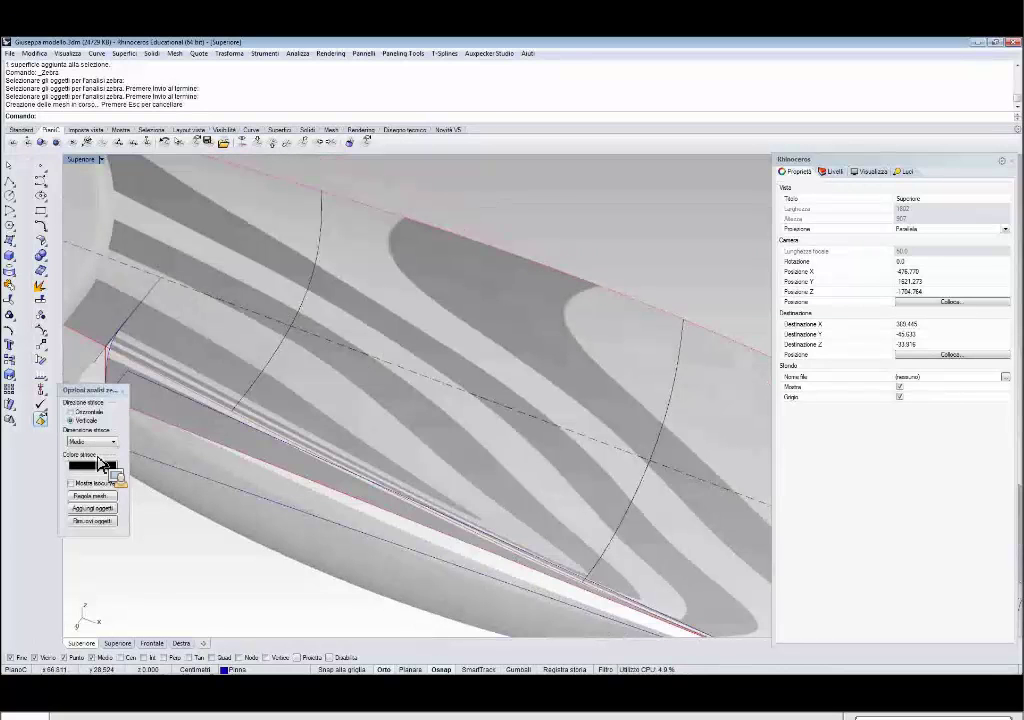